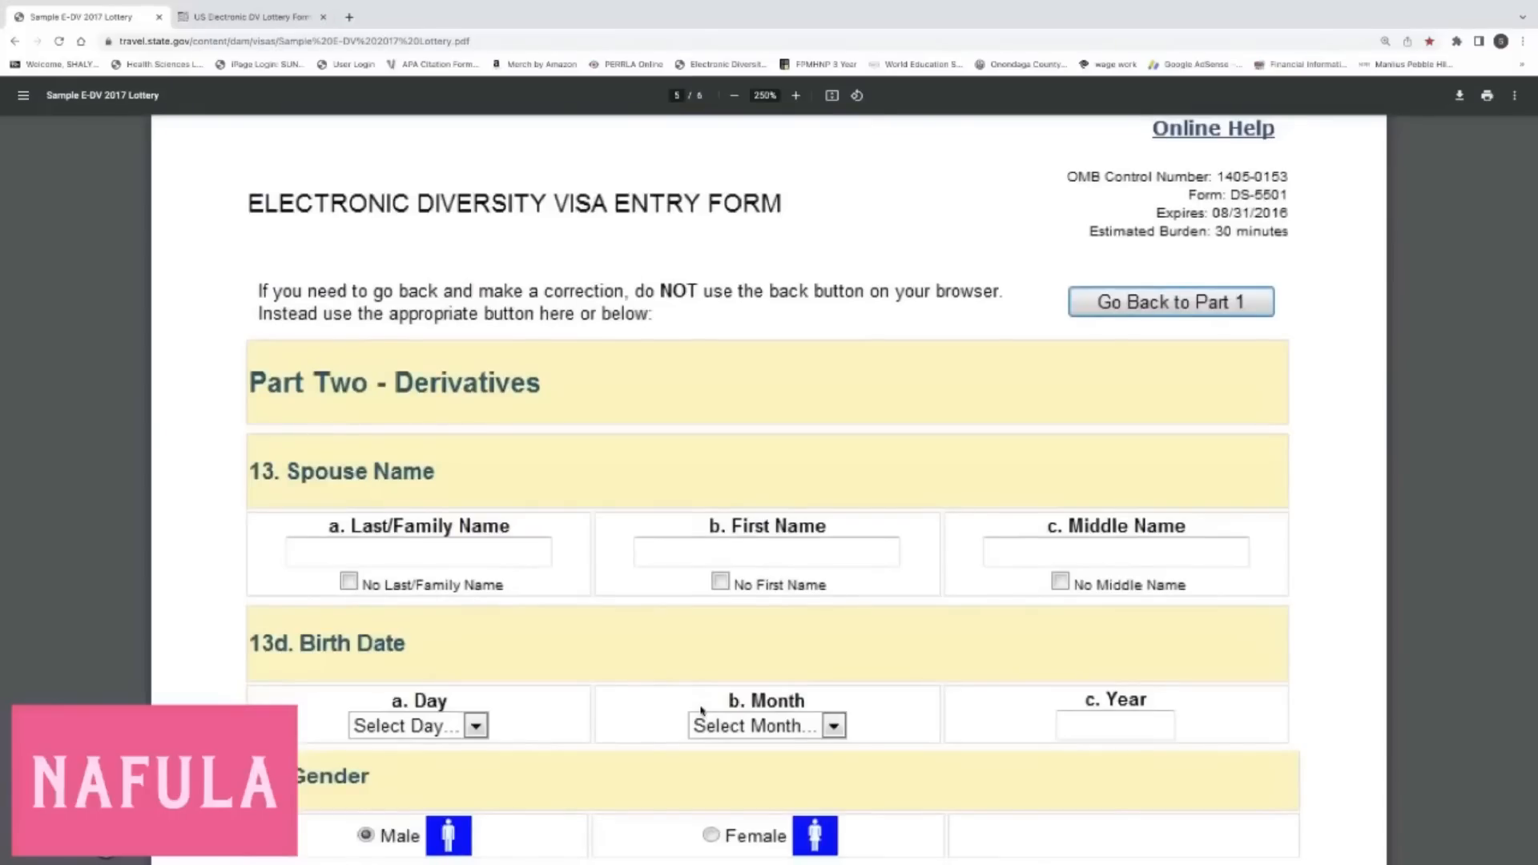
# Switch from the sample E-DV PDF to the US Electronic DV Lottery training form tab.
pyautogui.click(241, 16)
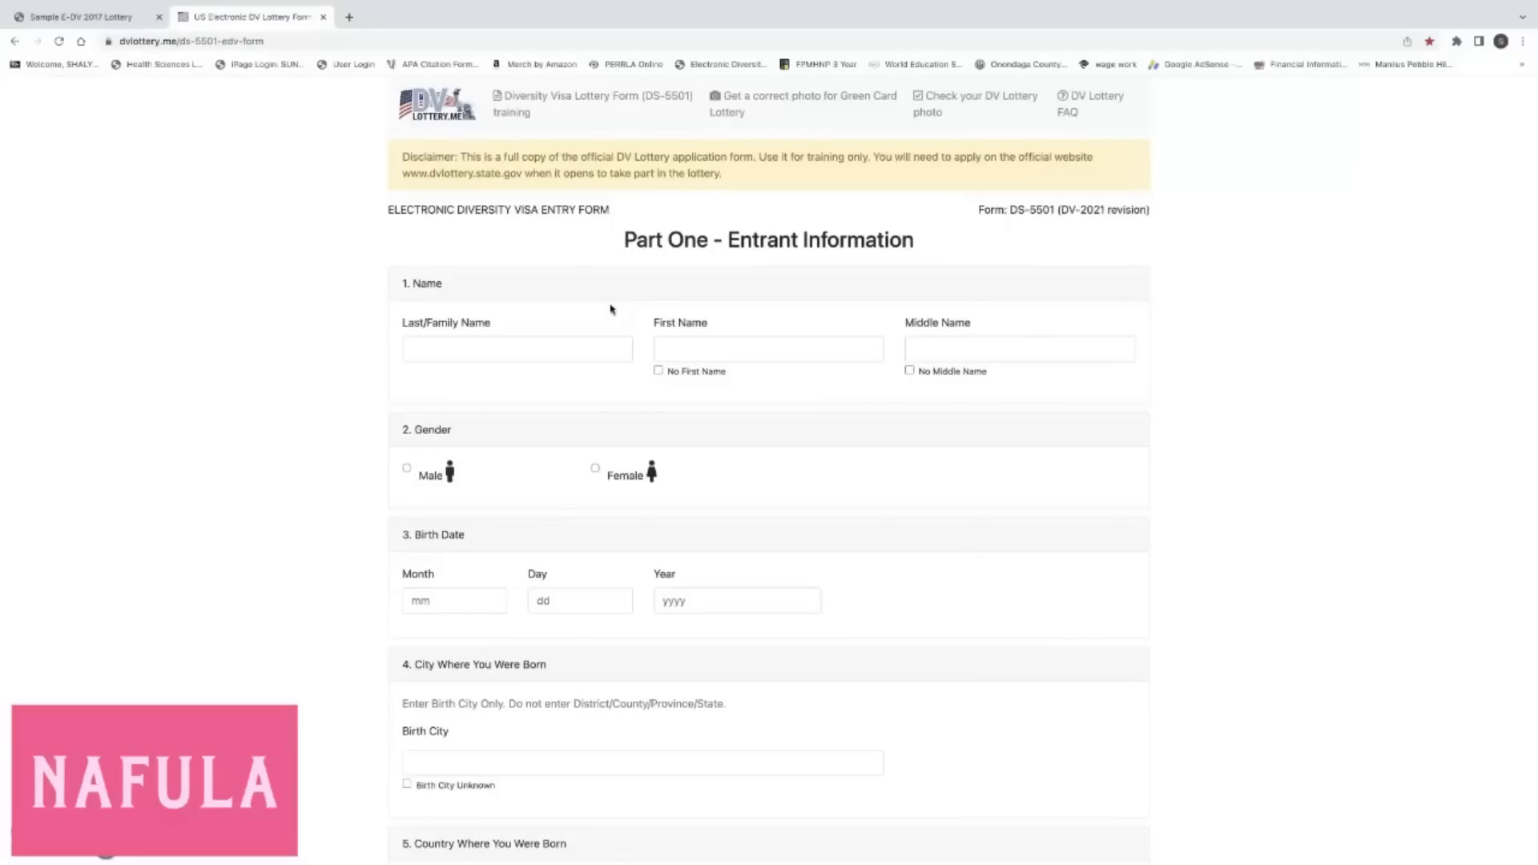
pyautogui.scroll(-1, 591, 302)
pyautogui.scroll(1, 505, 200)
# Enter the entrant's last, first and middle names in the Name fields.
pyautogui.click(453, 350)
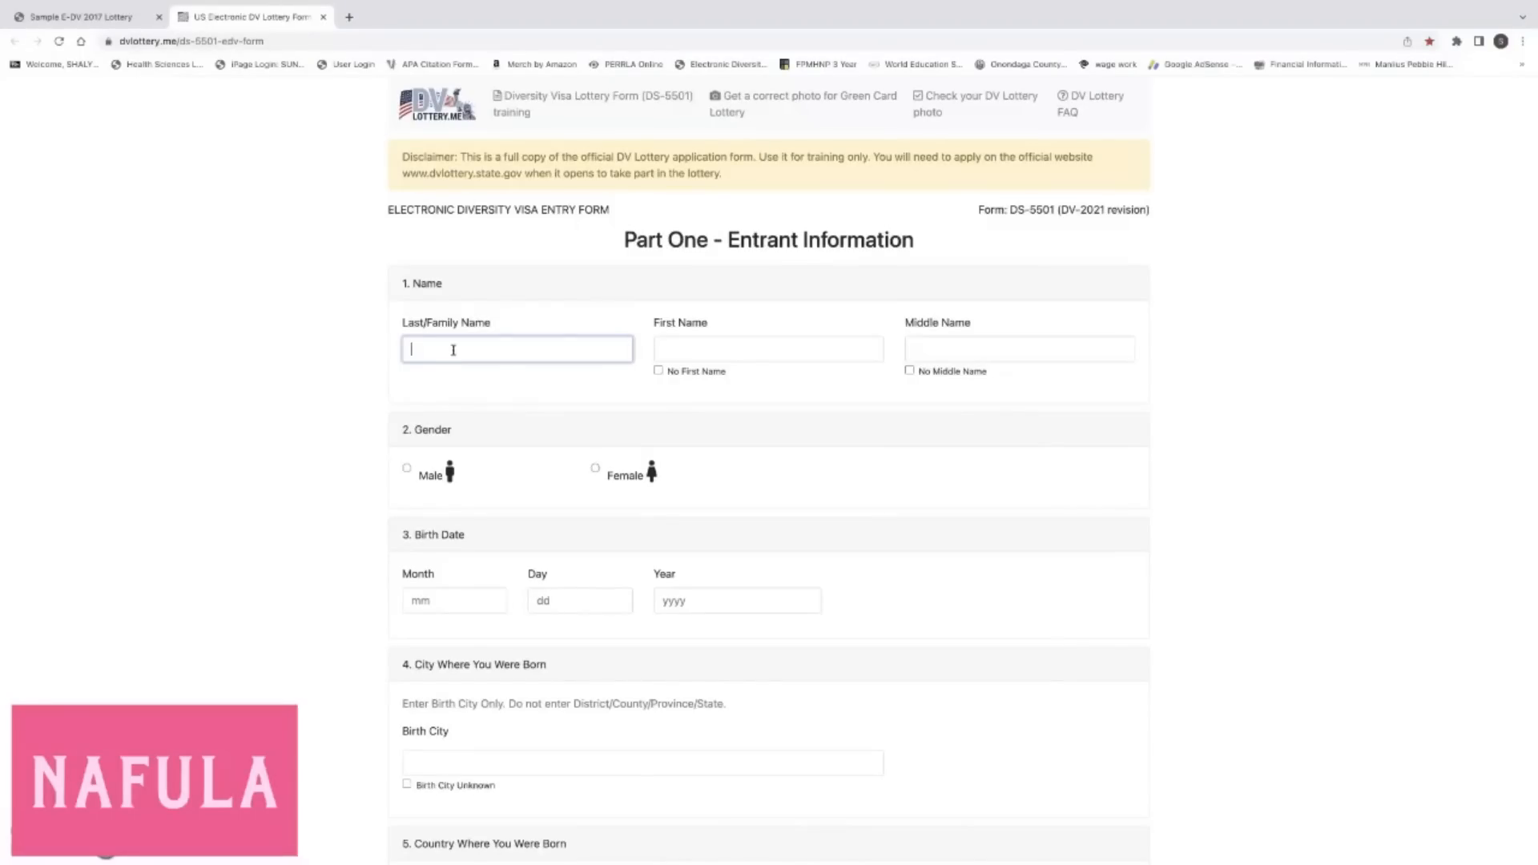
pyautogui.click(711, 353)
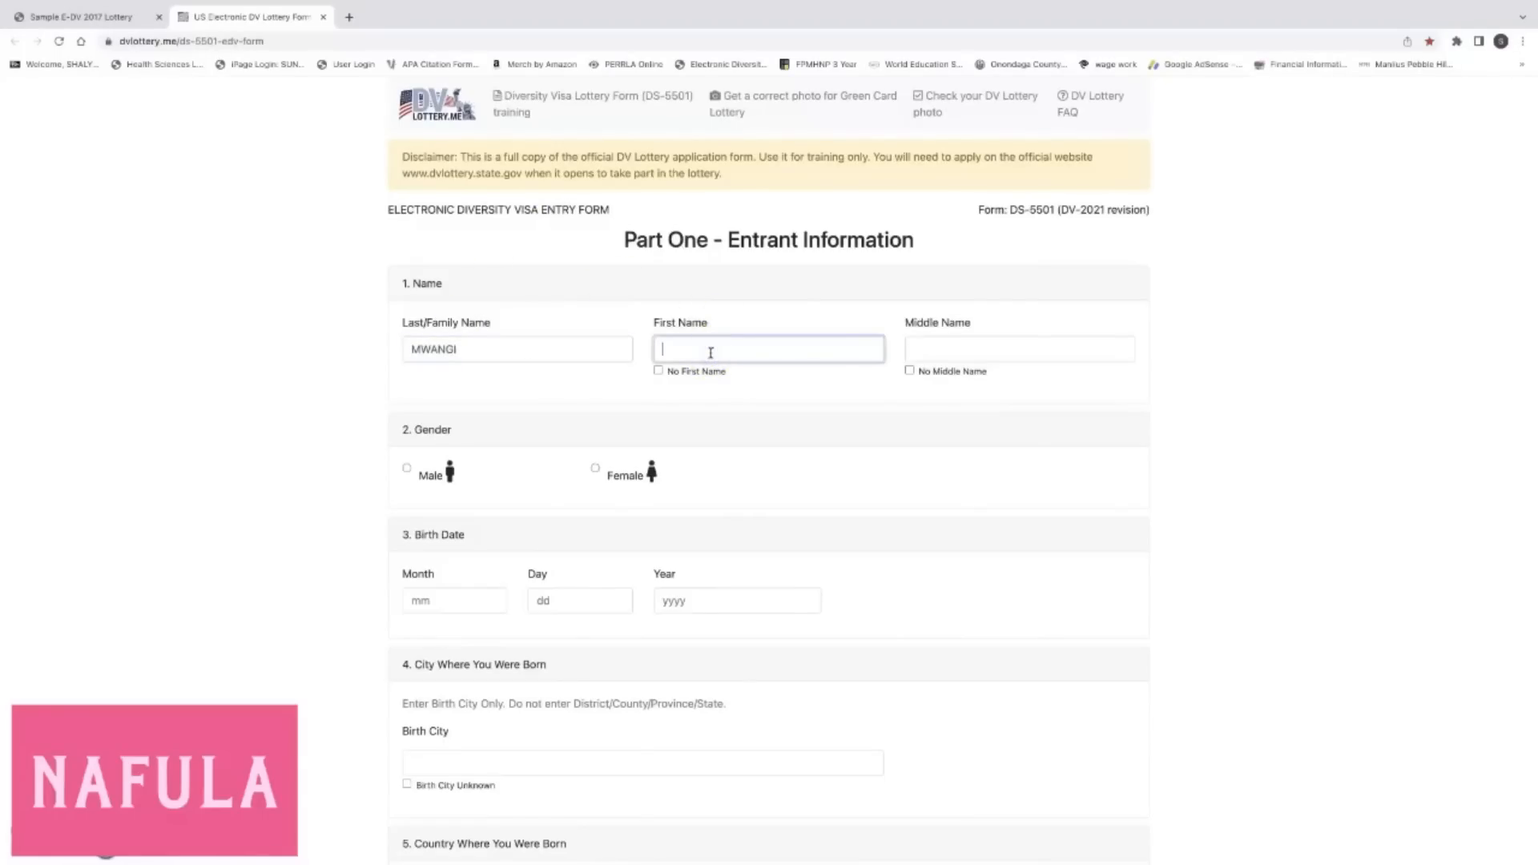
pyautogui.click(745, 350)
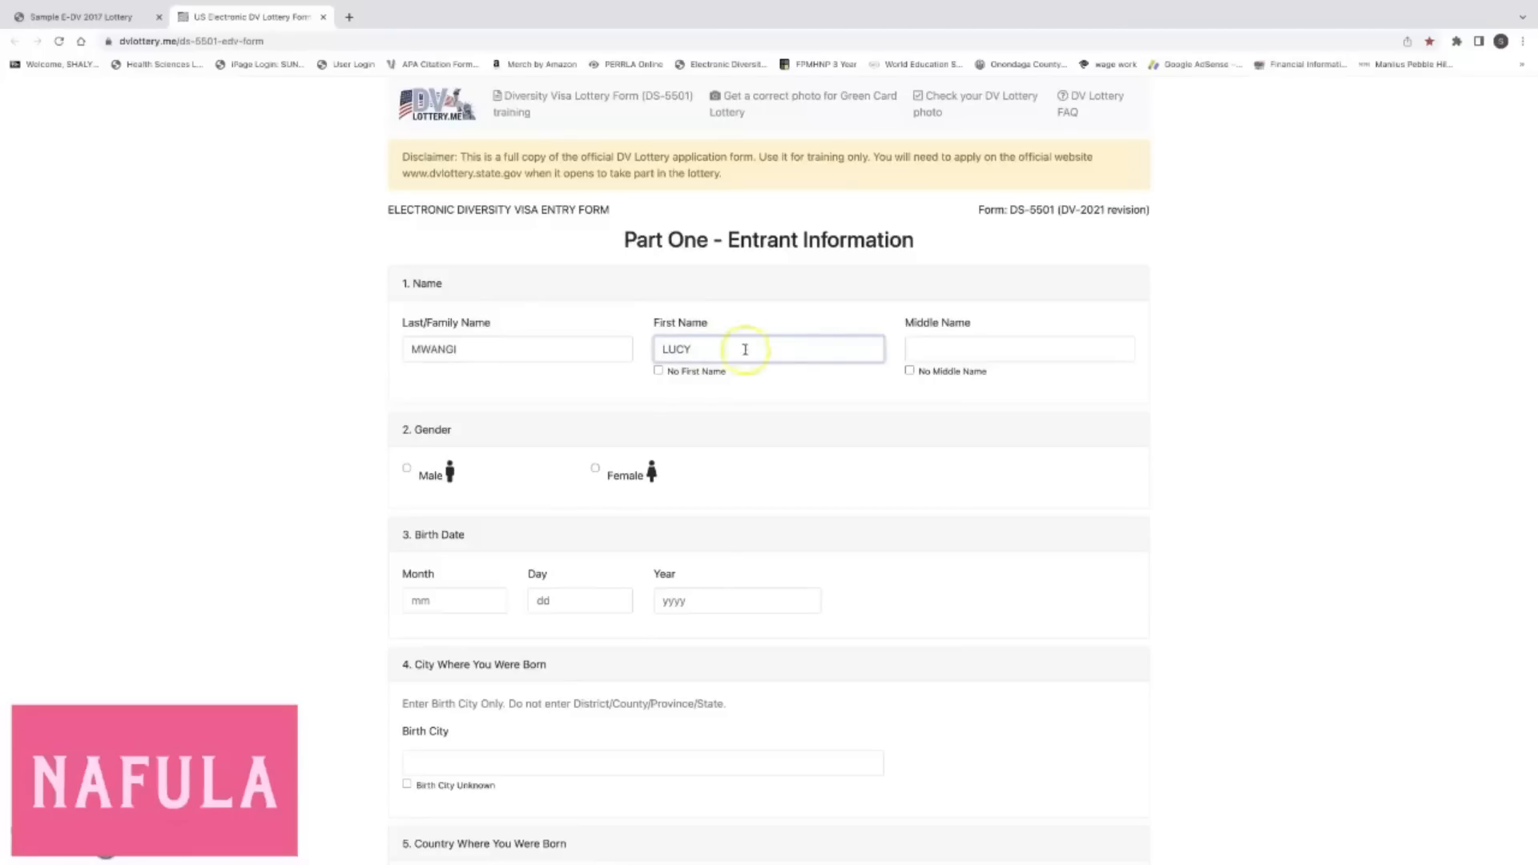
pyautogui.click(934, 354)
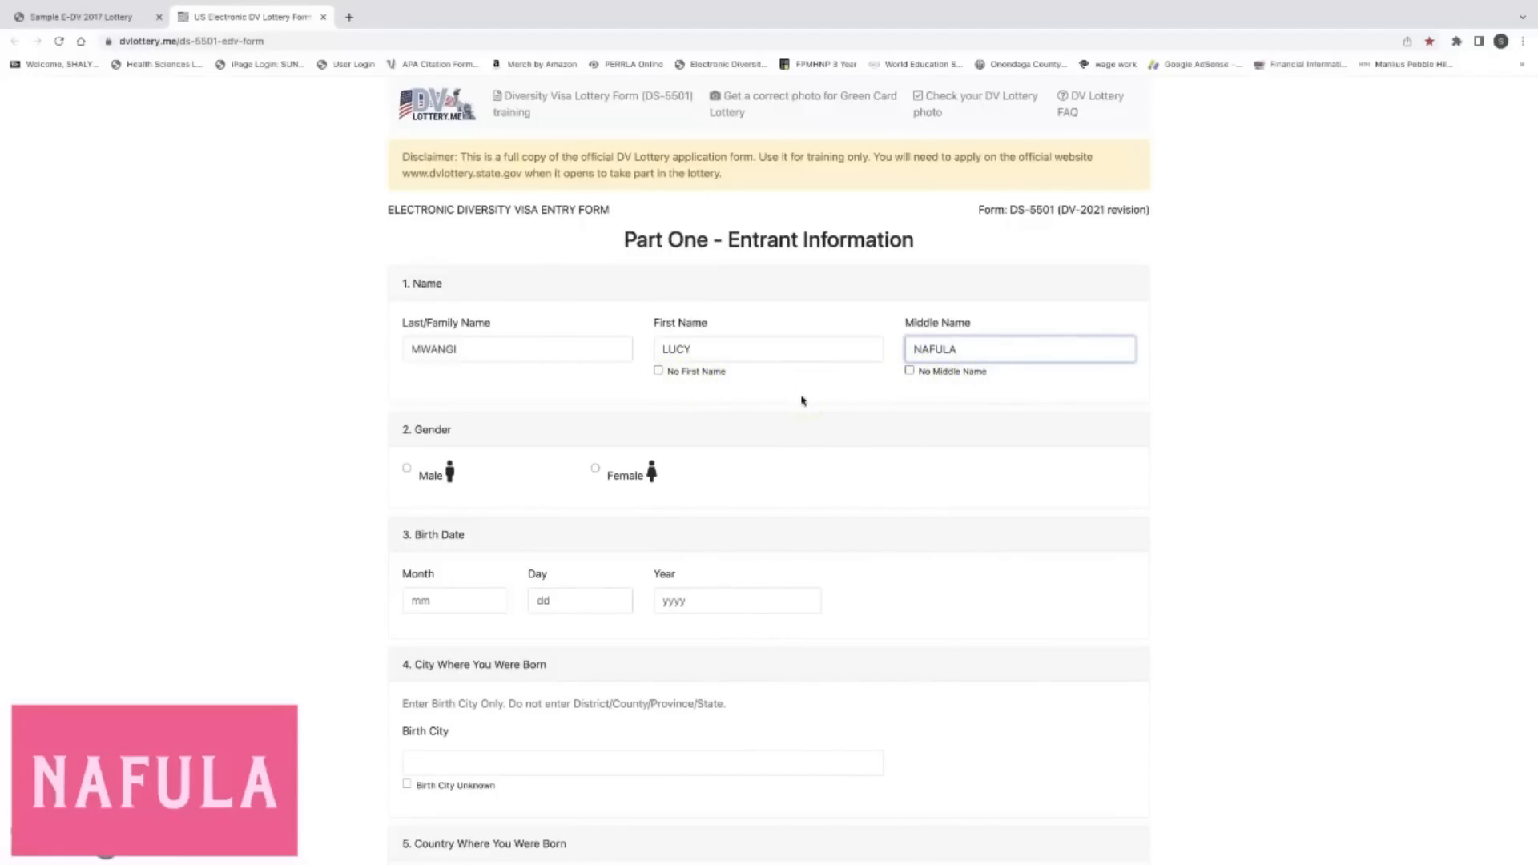
# Leave No First Name unchecked and re-enter the entrant's first name.
pyautogui.click(694, 347)
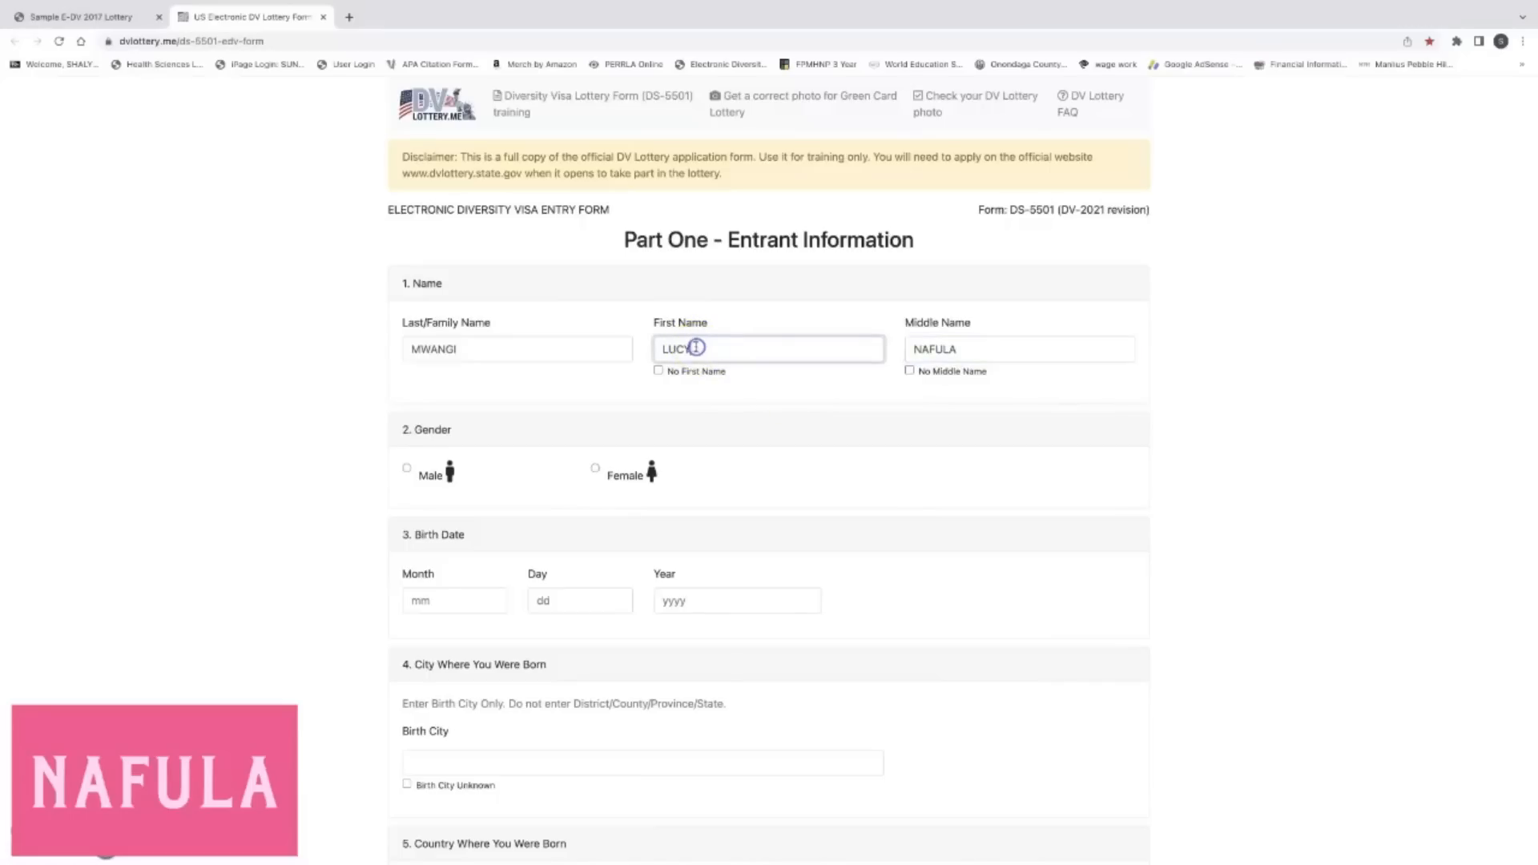
pyautogui.press('BackSpace')
pyautogui.press('BackSpace')
pyautogui.press('BackSpace')
pyautogui.press('BackSpace')
pyautogui.click(659, 371)
pyautogui.click(721, 351)
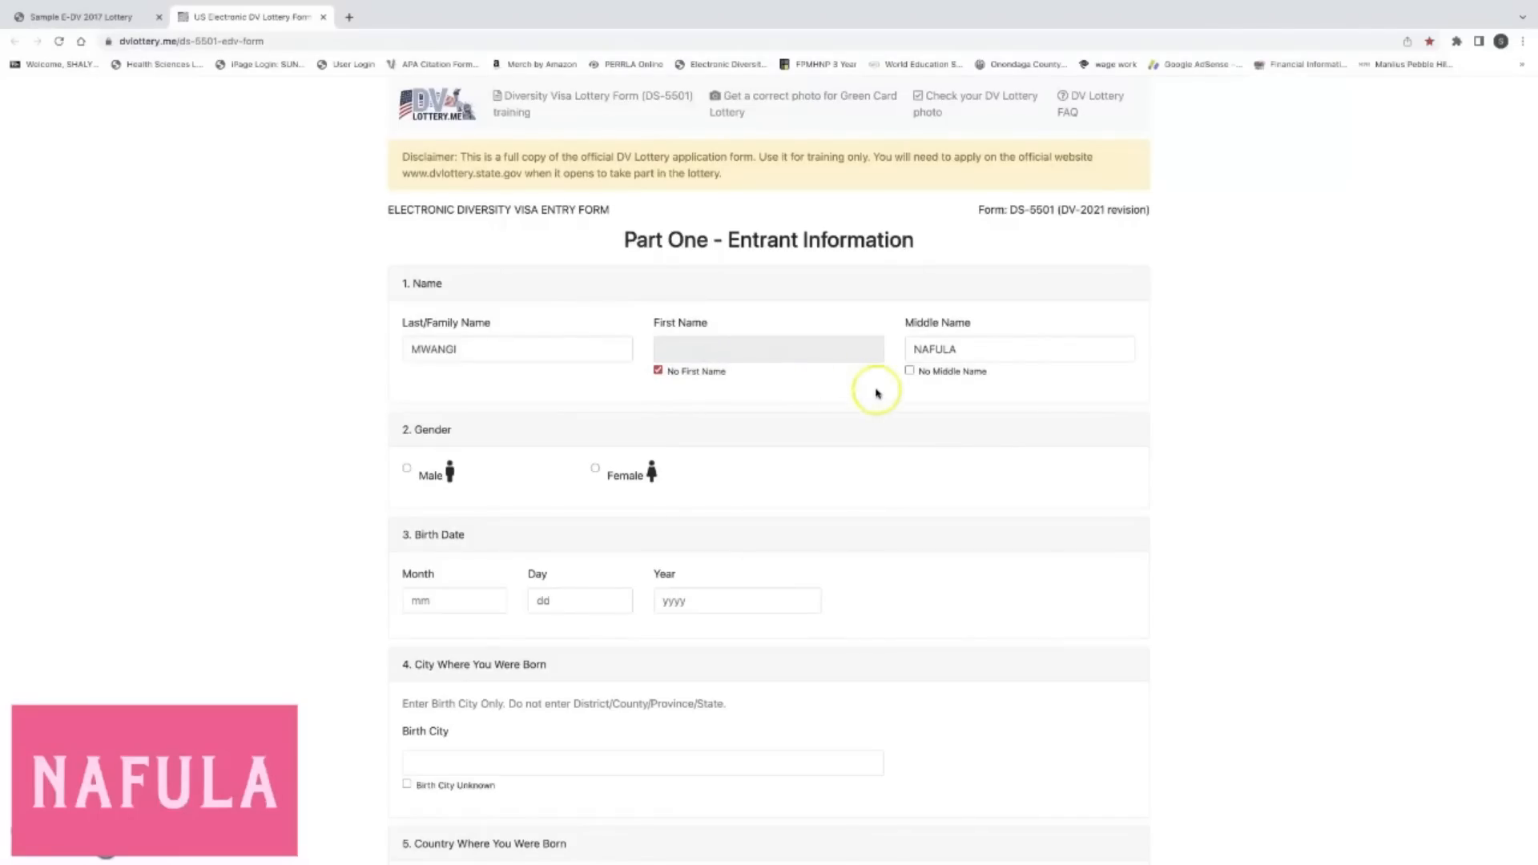
pyautogui.click(658, 371)
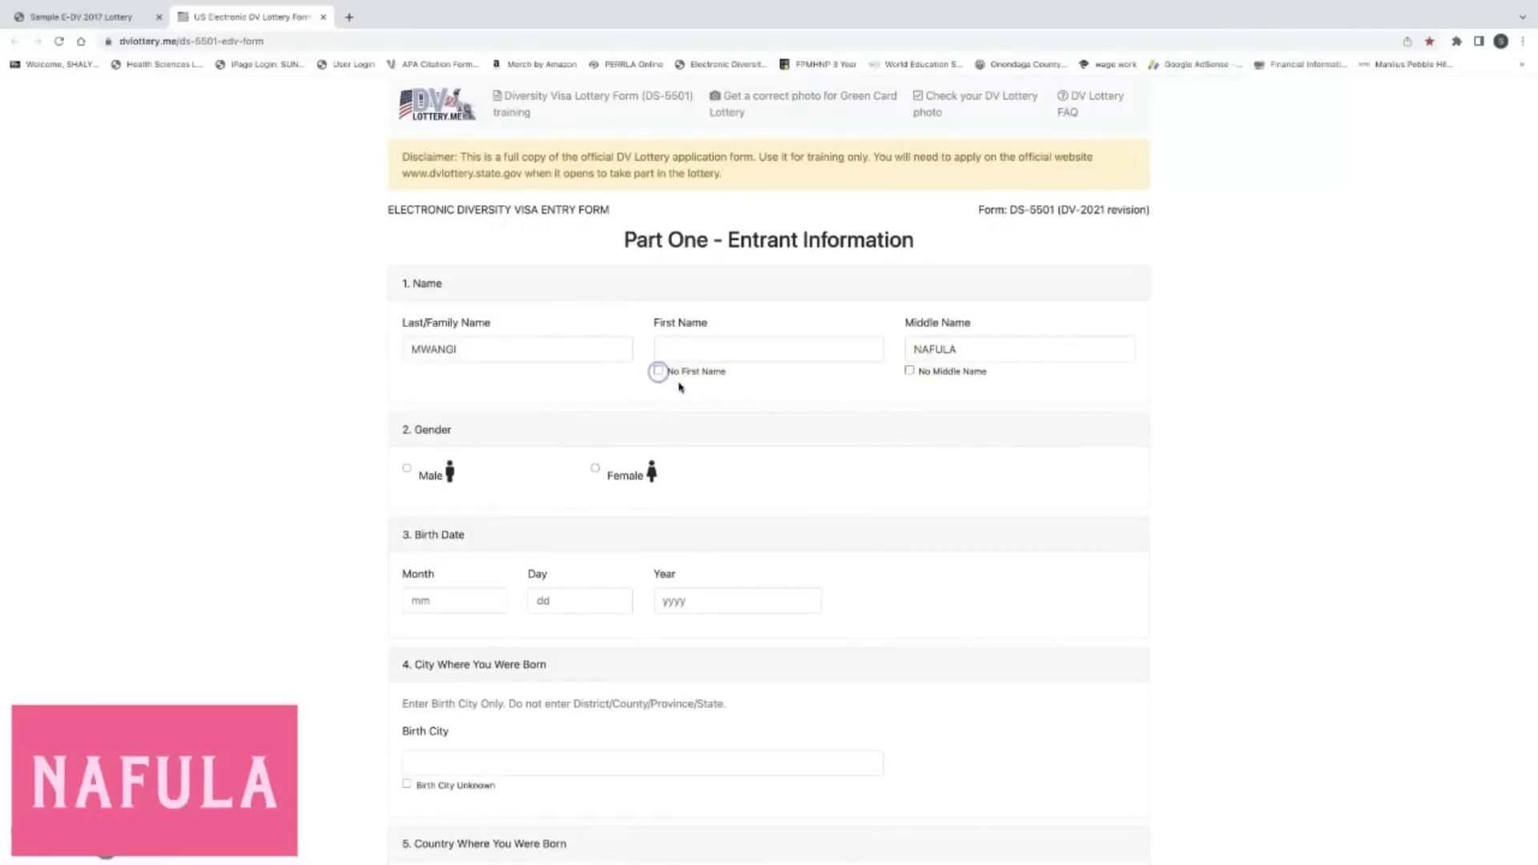
pyautogui.click(658, 371)
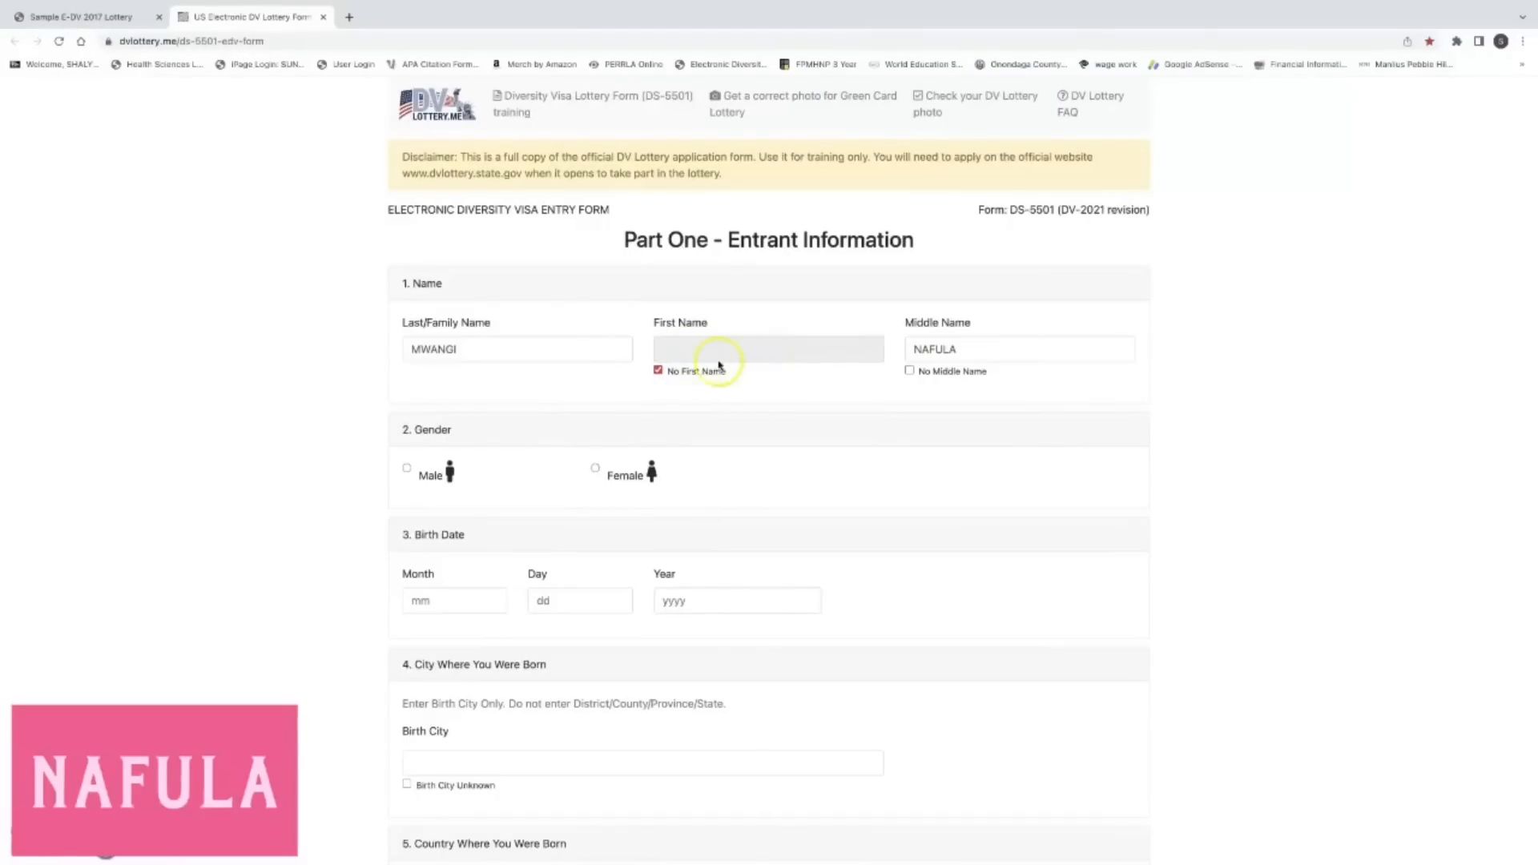
pyautogui.click(658, 371)
pyautogui.click(701, 352)
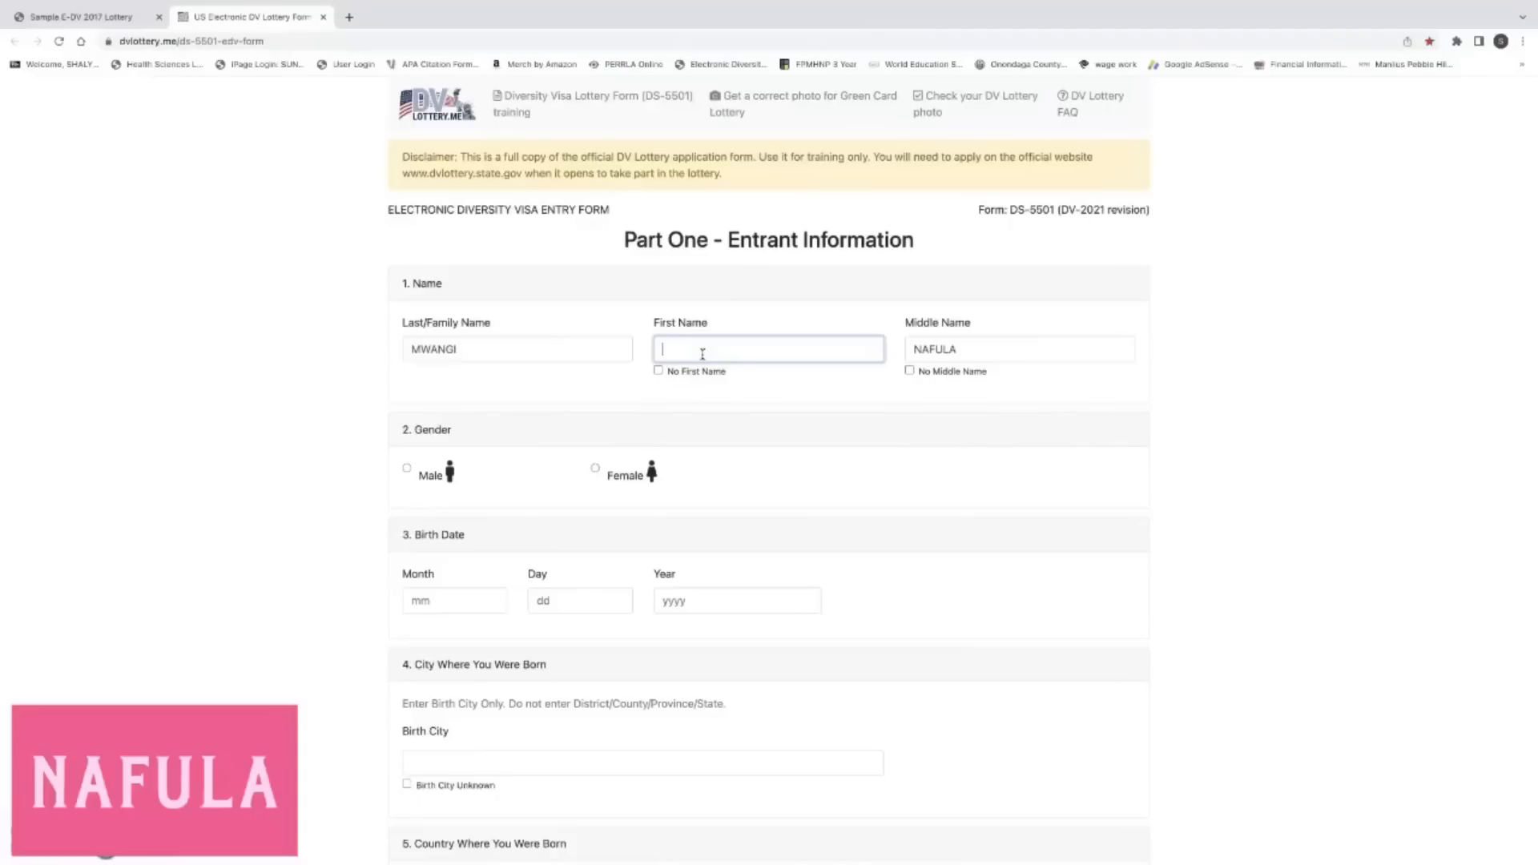
pyautogui.write('LUCY')
pyautogui.click(904, 483)
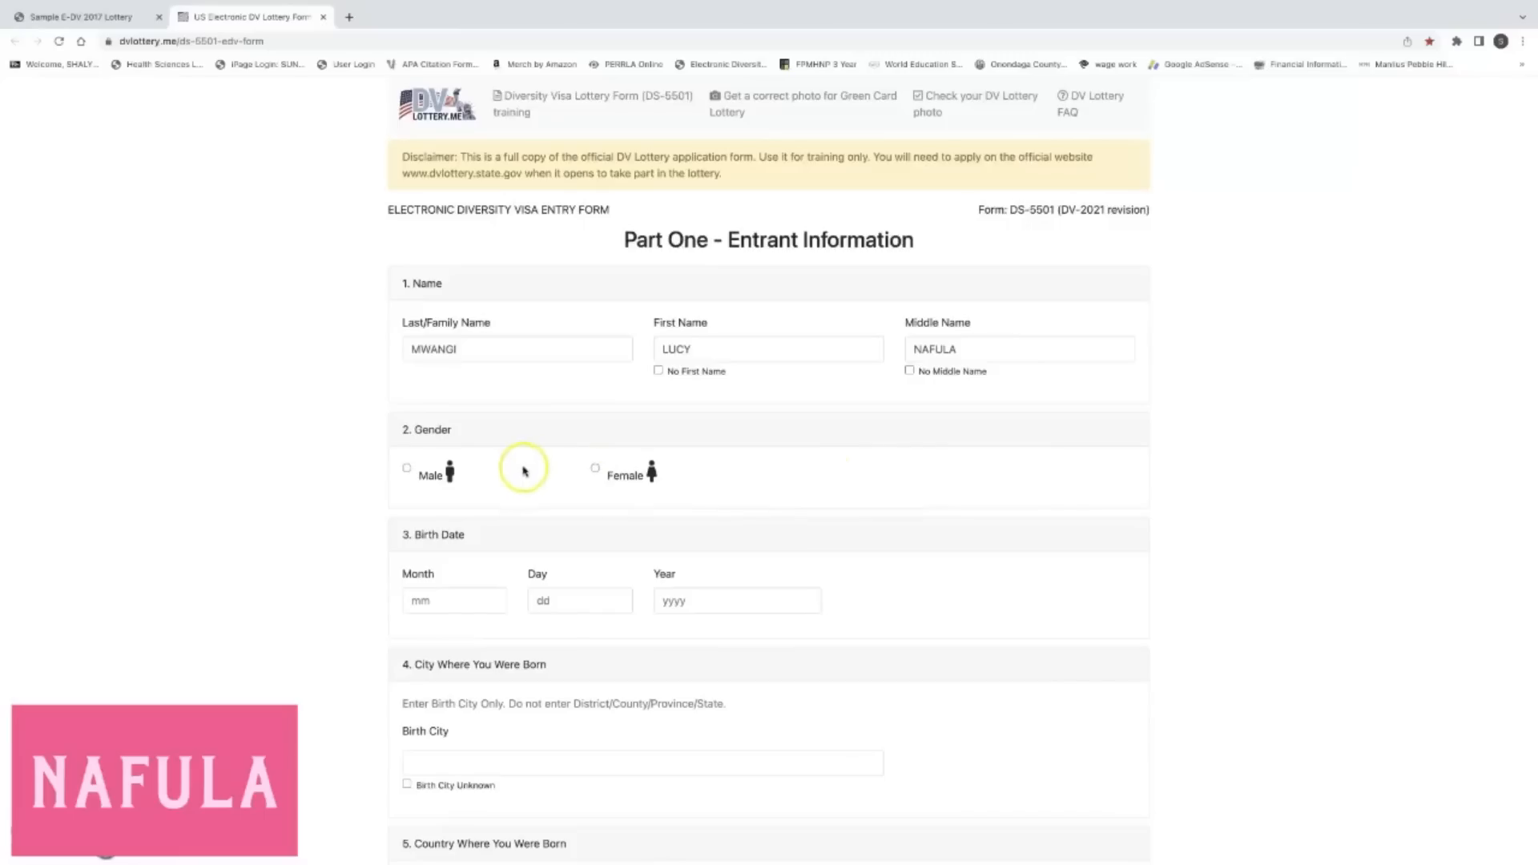
# Set item 2 Gender to Female instead of Male.
pyautogui.scroll(-1, 498, 473)
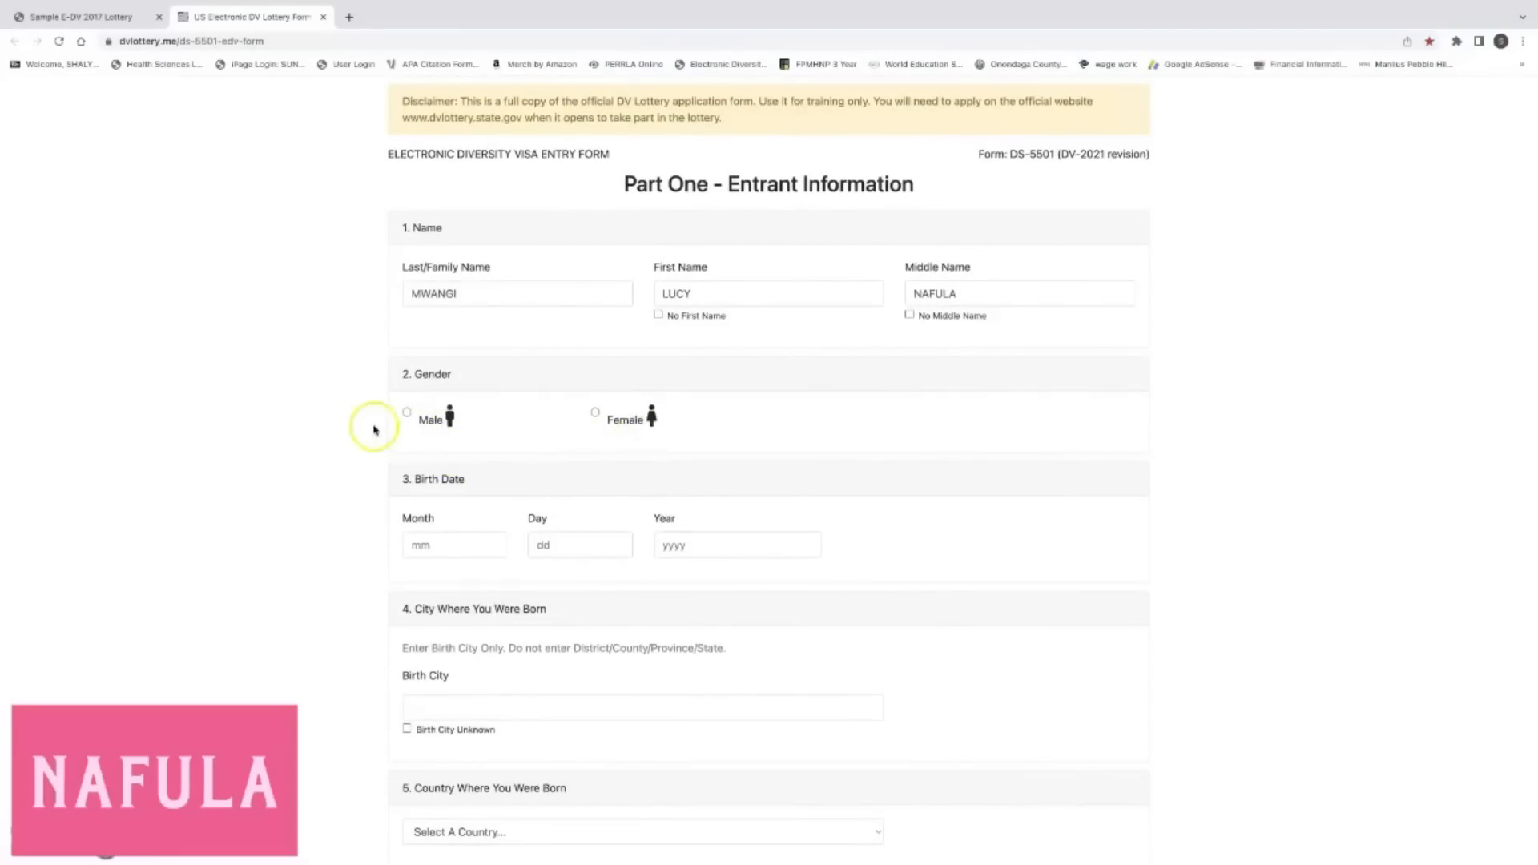
pyautogui.click(406, 412)
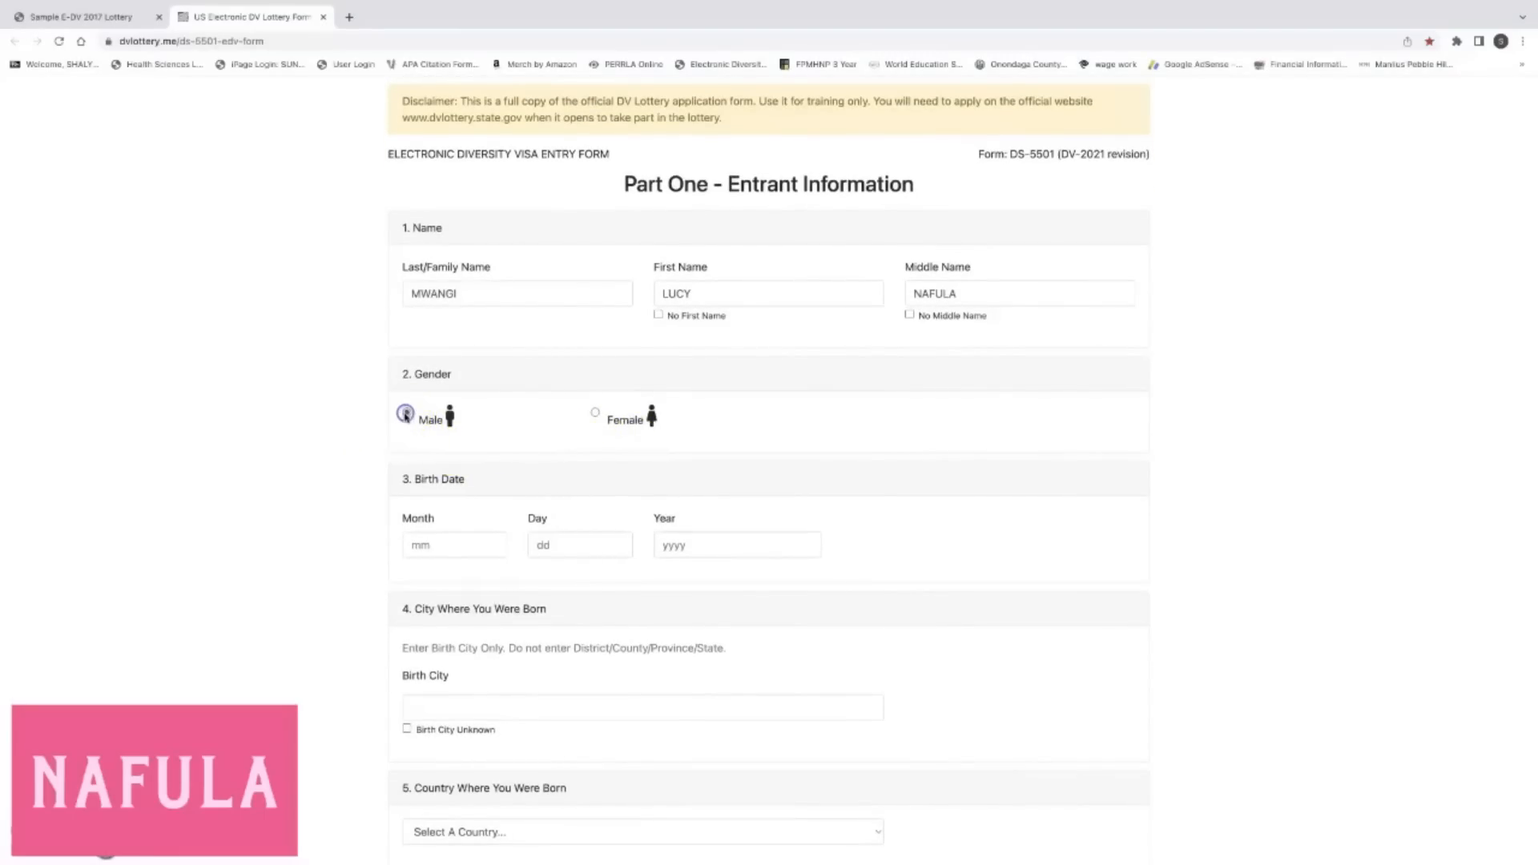
pyautogui.click(595, 412)
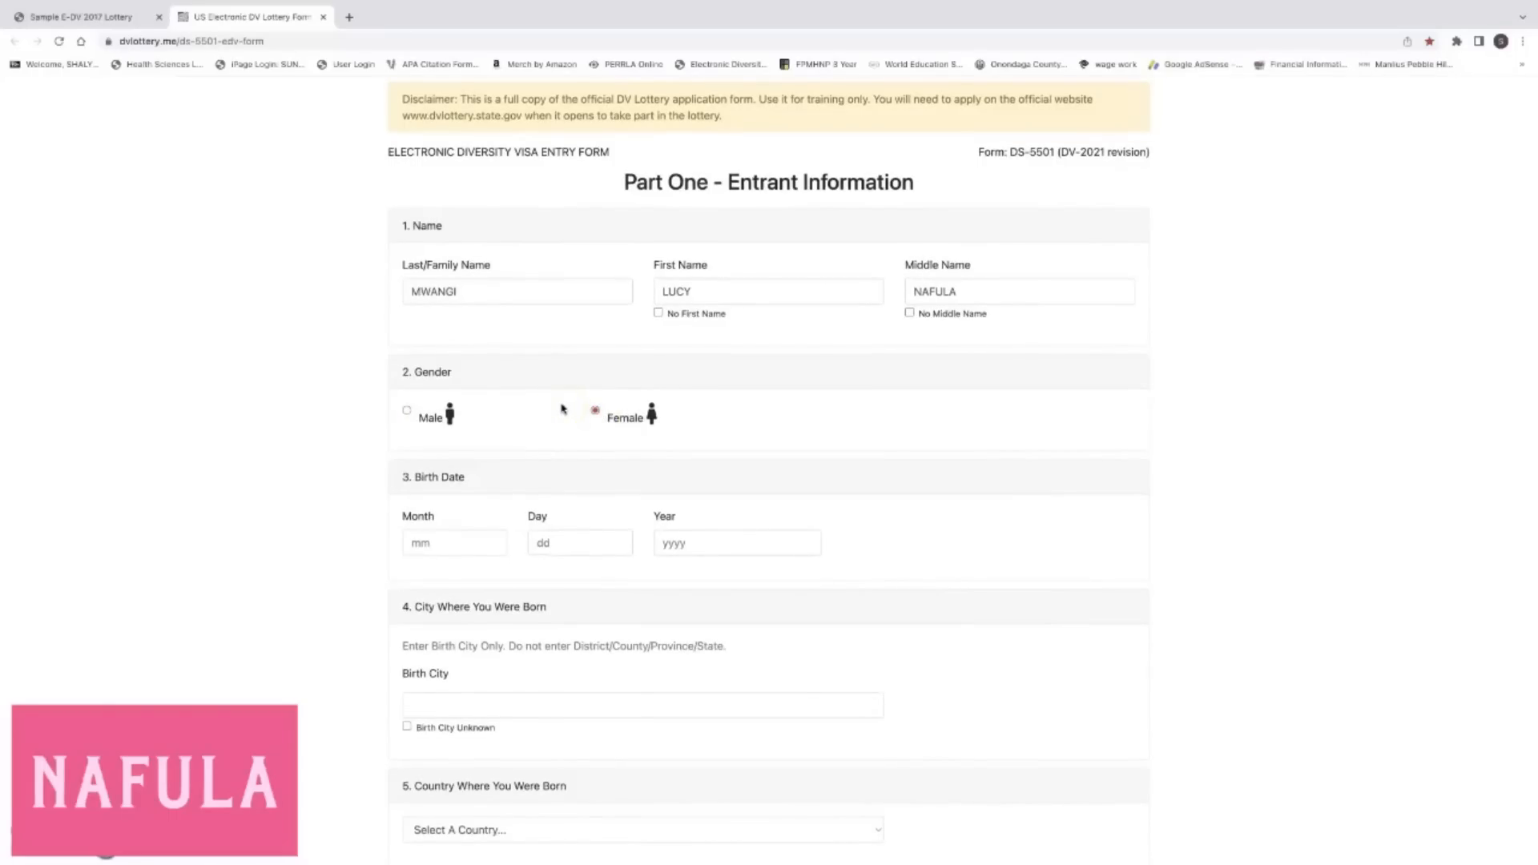
pyautogui.scroll(-2, 563, 409)
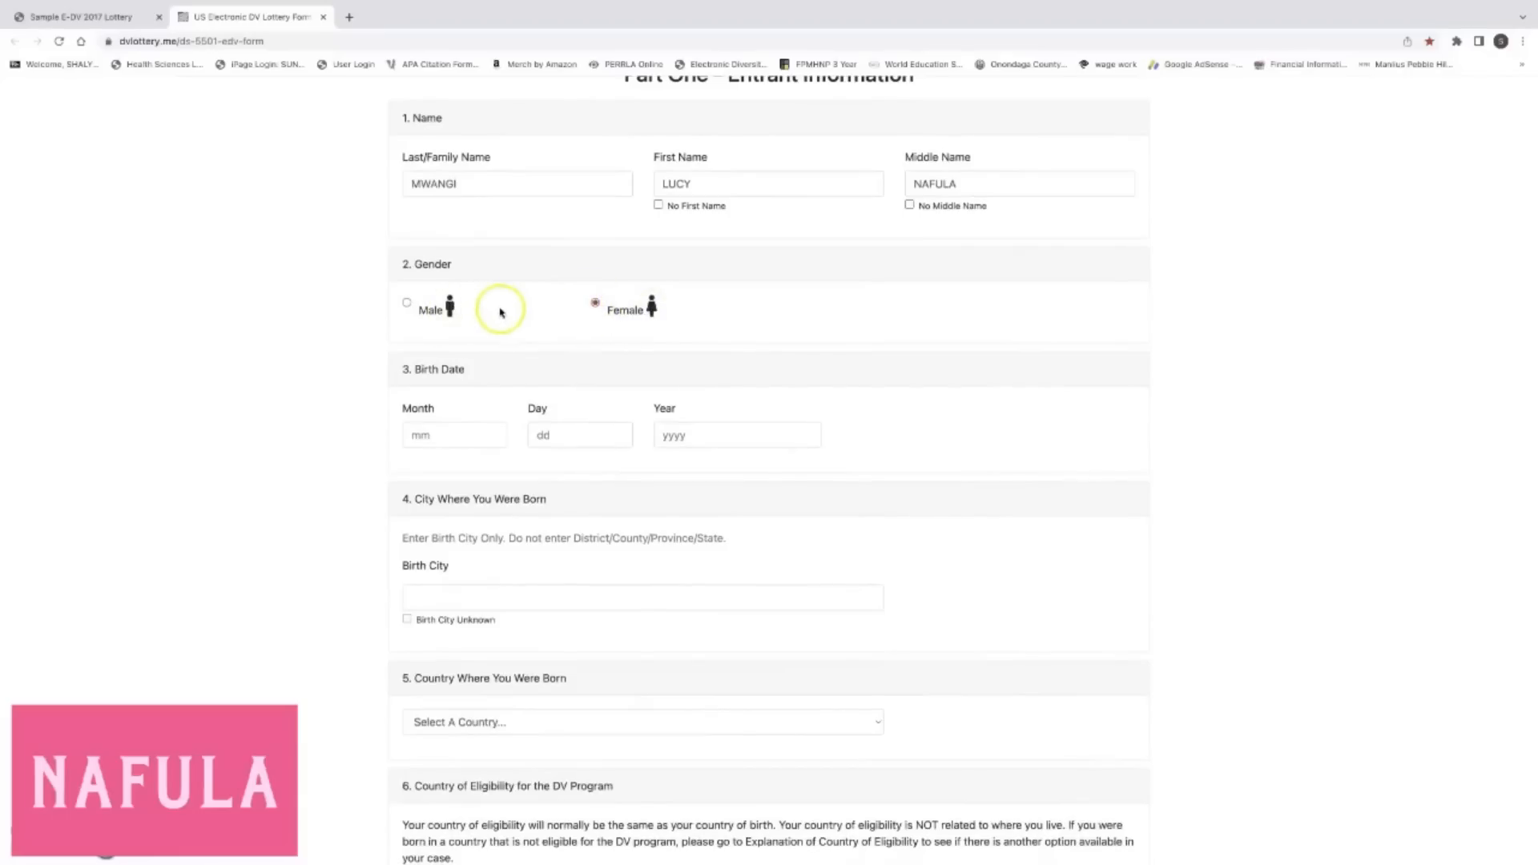
pyautogui.scroll(2, 511, 319)
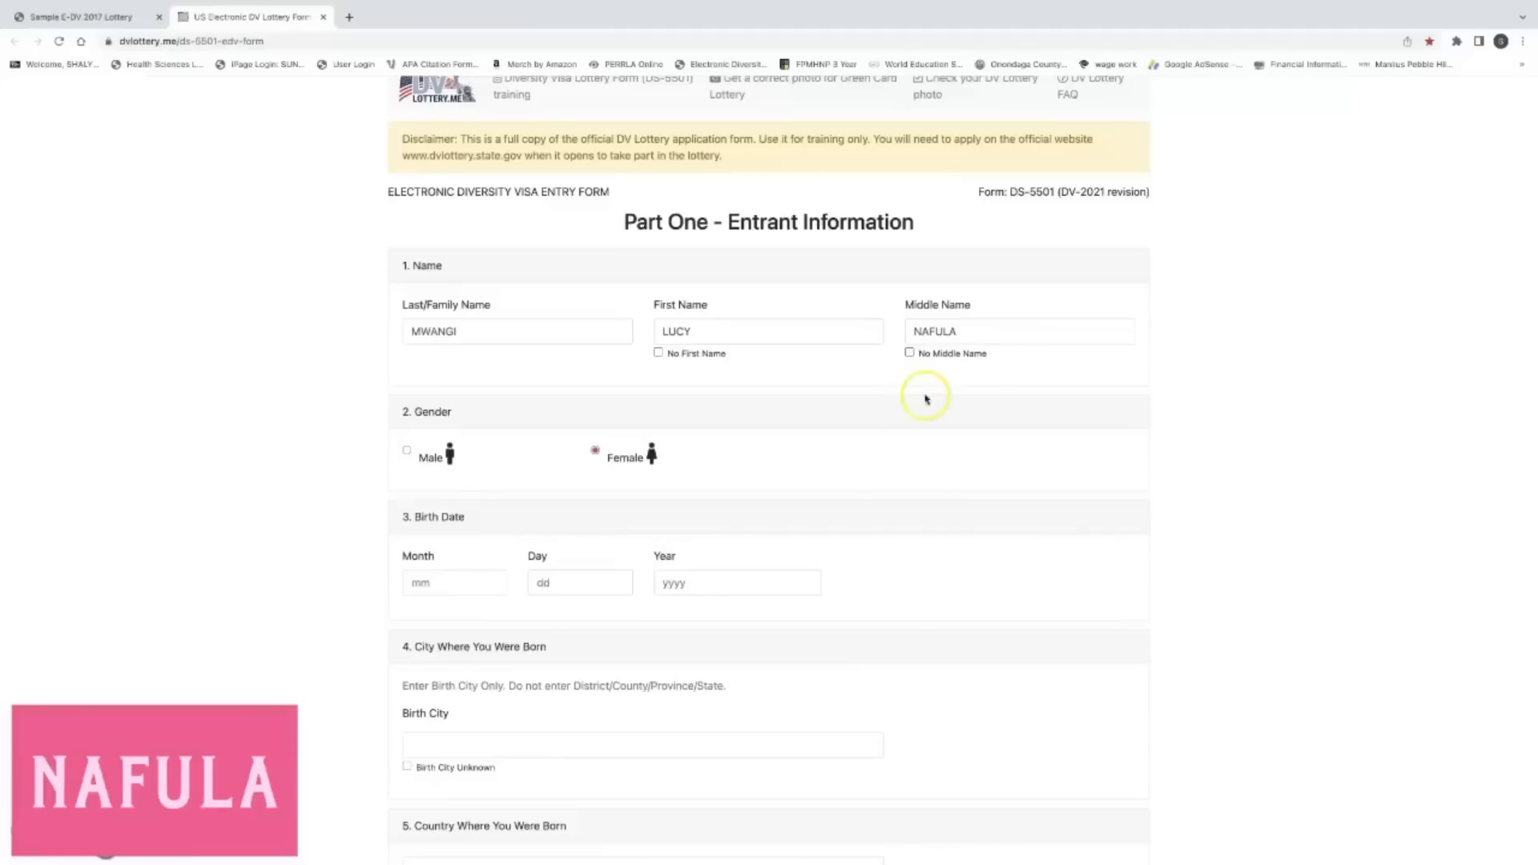
# Enter the birth date as month 08, day 03, year 1995.
pyautogui.scroll(-1, 866, 421)
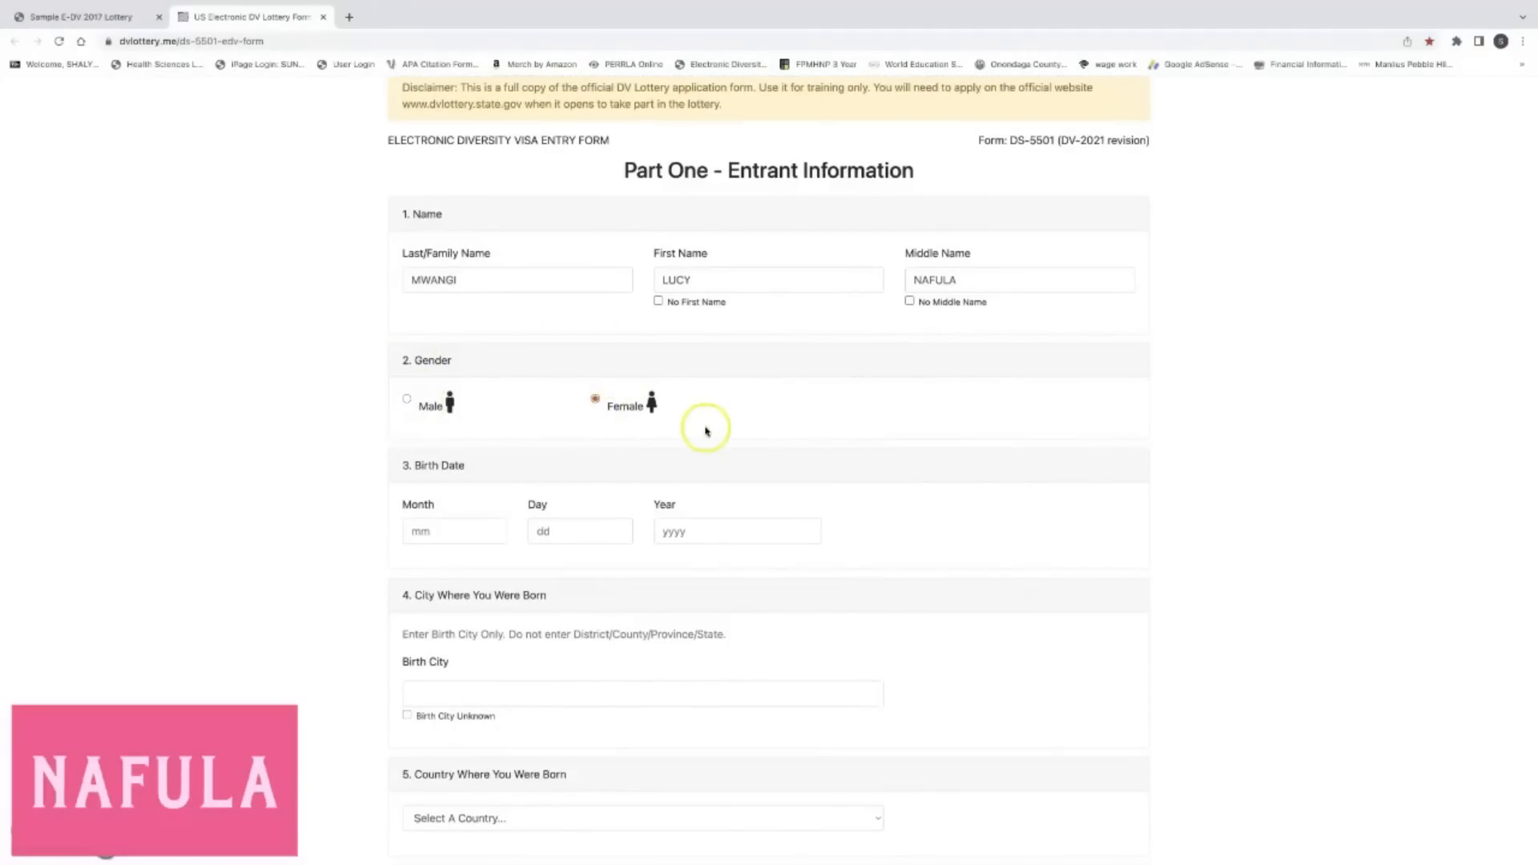
pyautogui.scroll(-3, 705, 433)
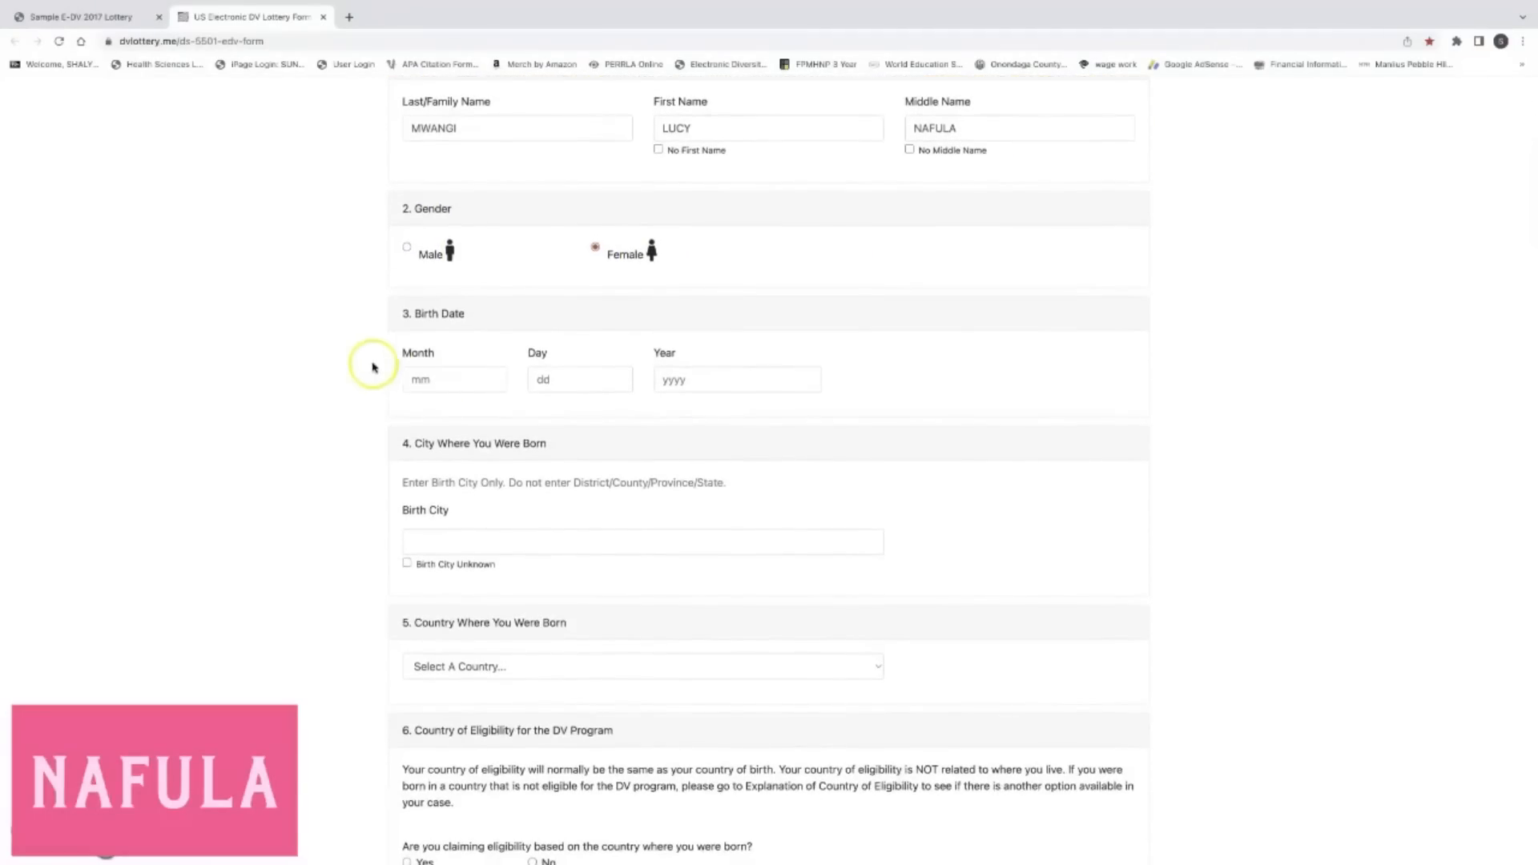
pyautogui.click(433, 381)
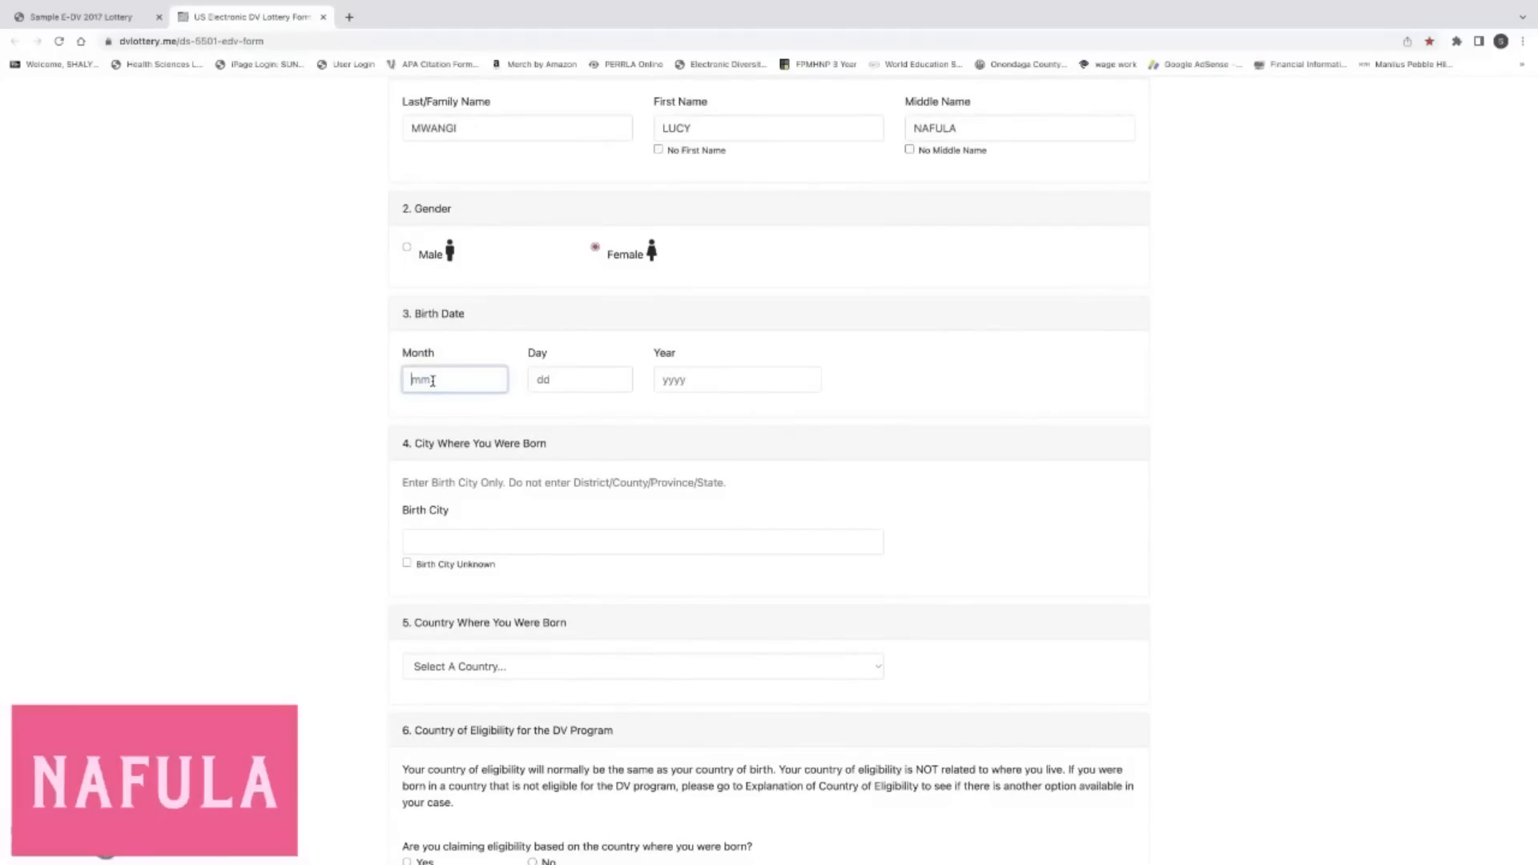
pyautogui.write('08')
pyautogui.click(555, 379)
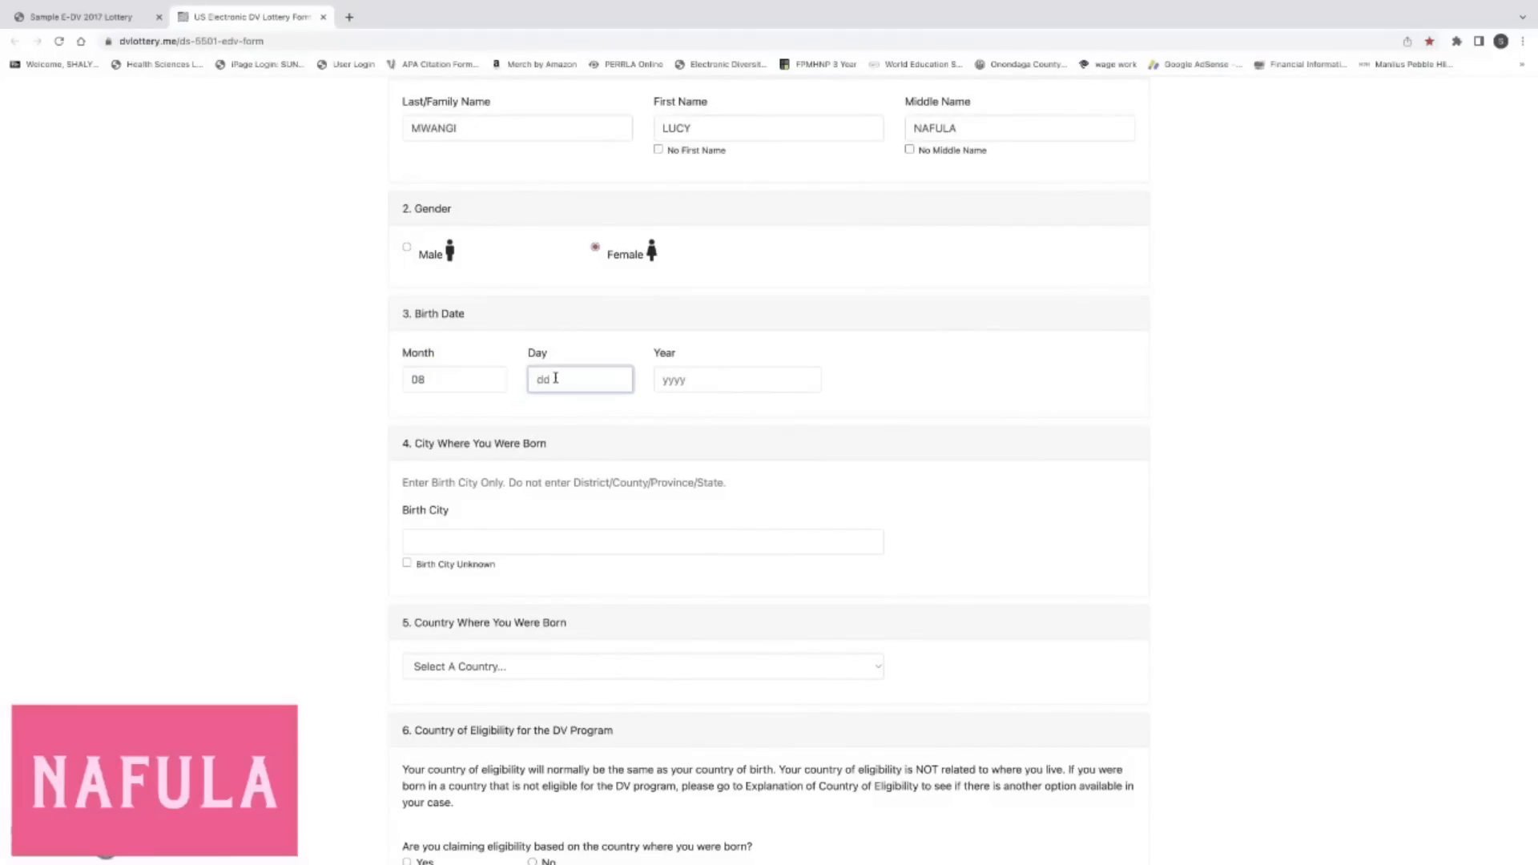
pyautogui.write('03')
pyautogui.click(664, 378)
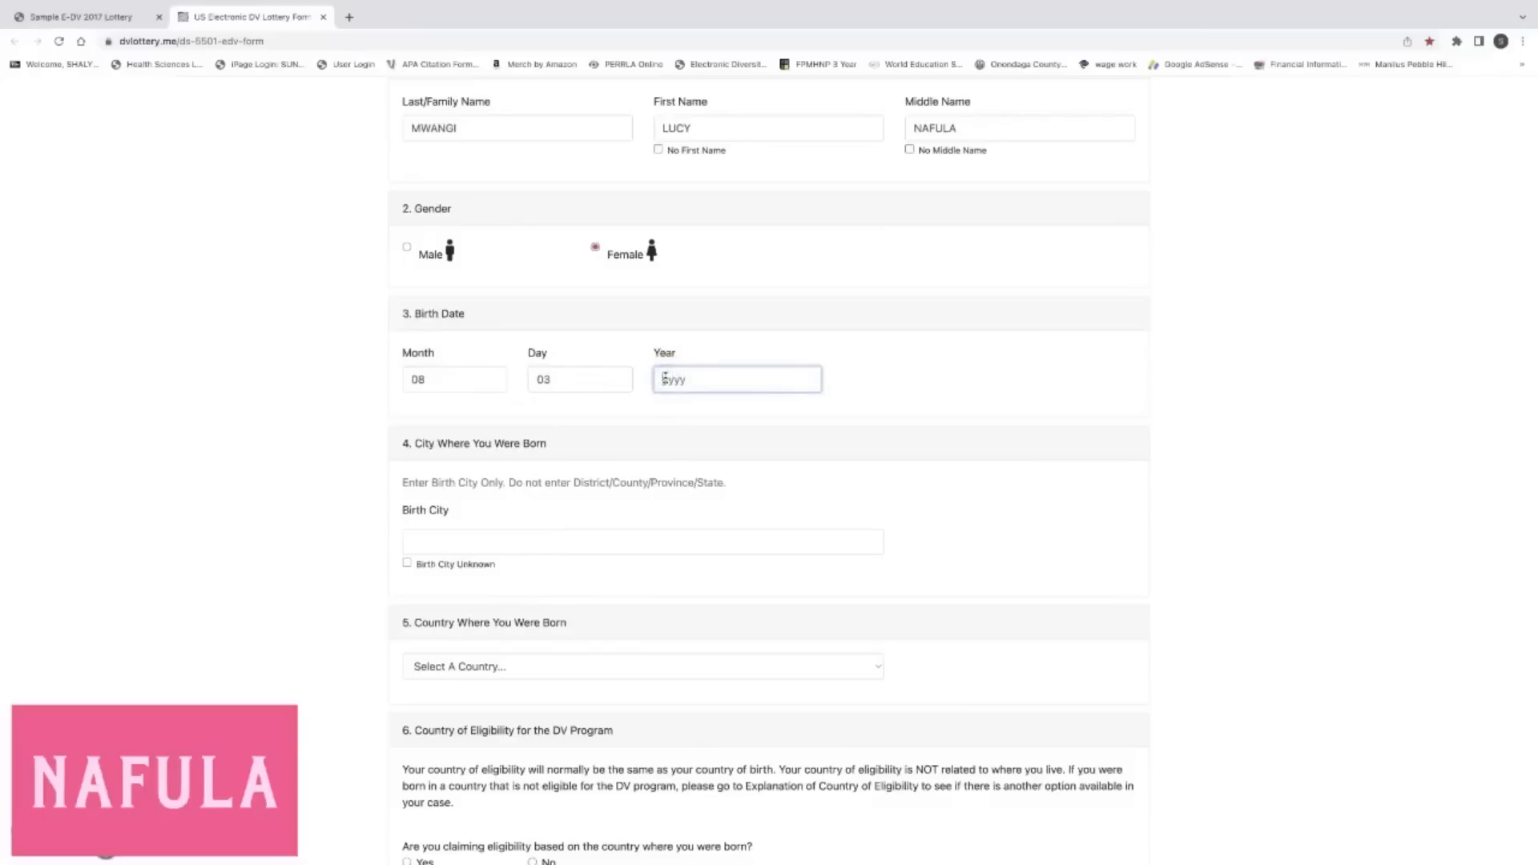
pyautogui.click(231, 423)
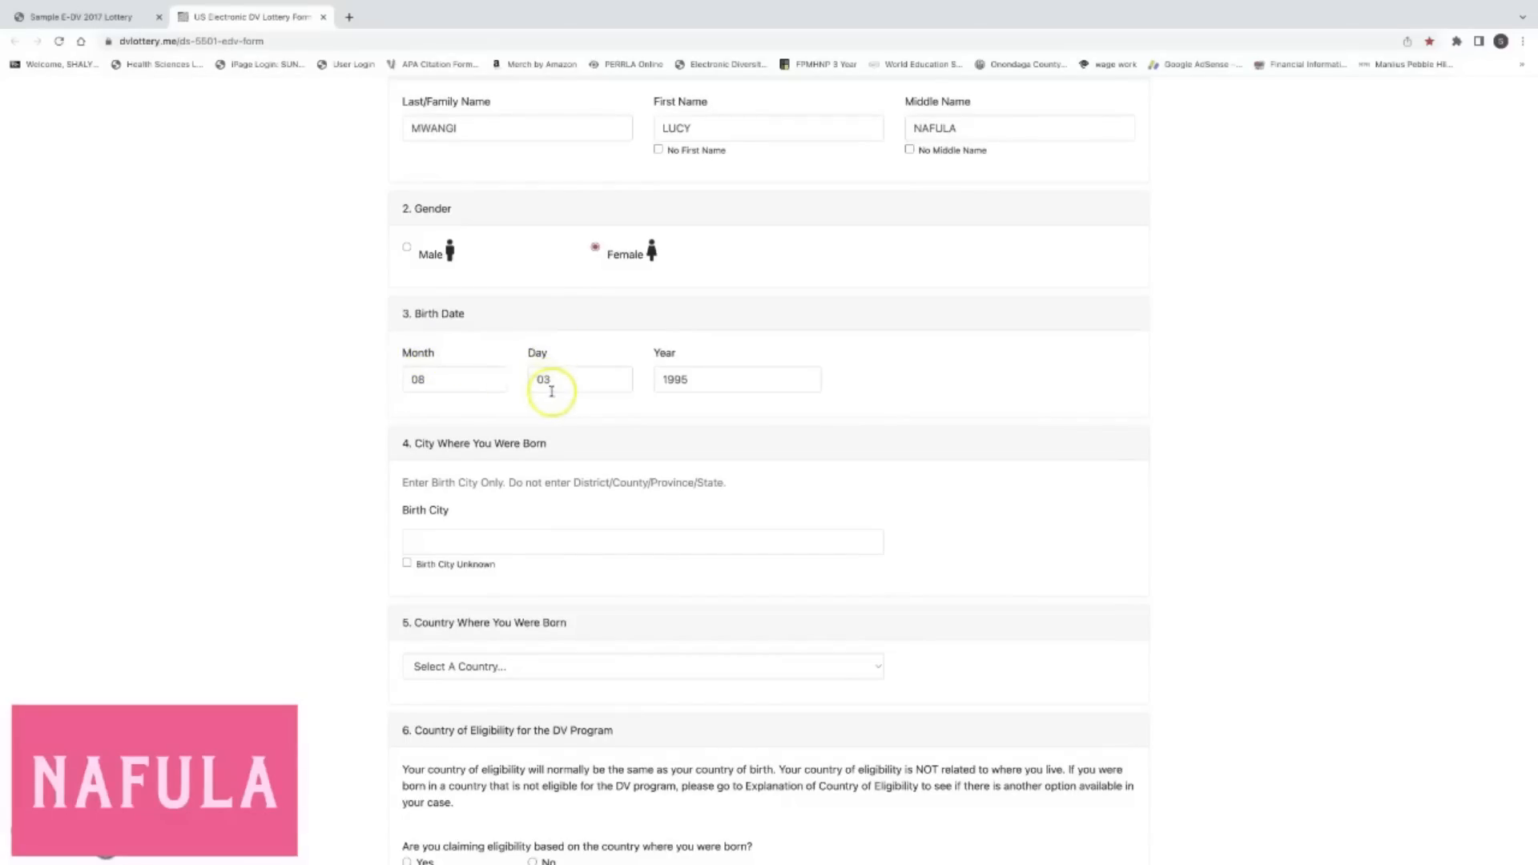
# Type NAIROBI as the birth city, ticking and clearing Birth City Unknown.
pyautogui.scroll(-1, 601, 457)
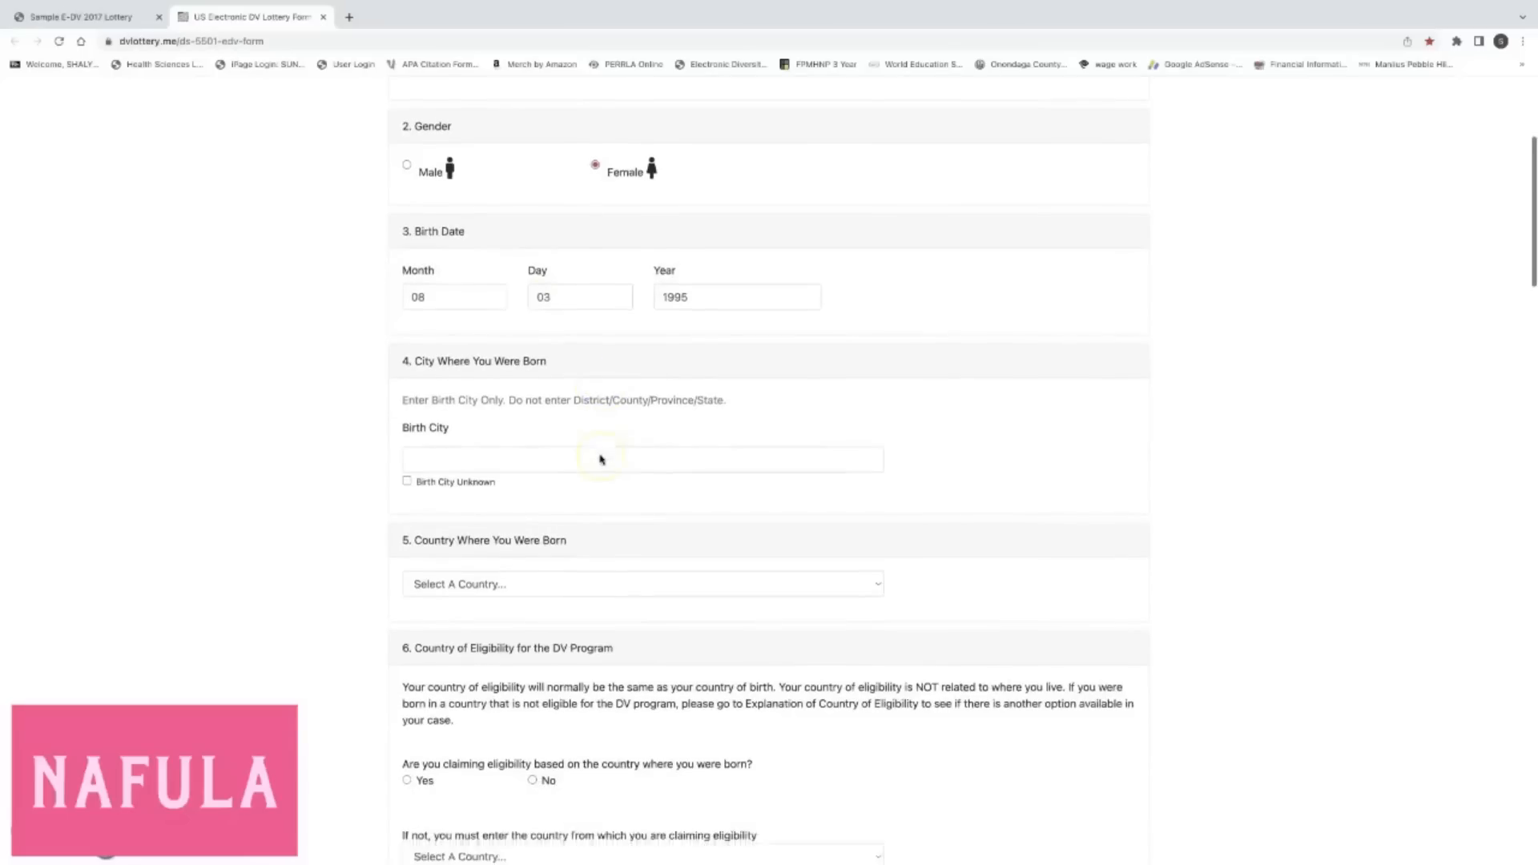
pyautogui.scroll(-1, 601, 459)
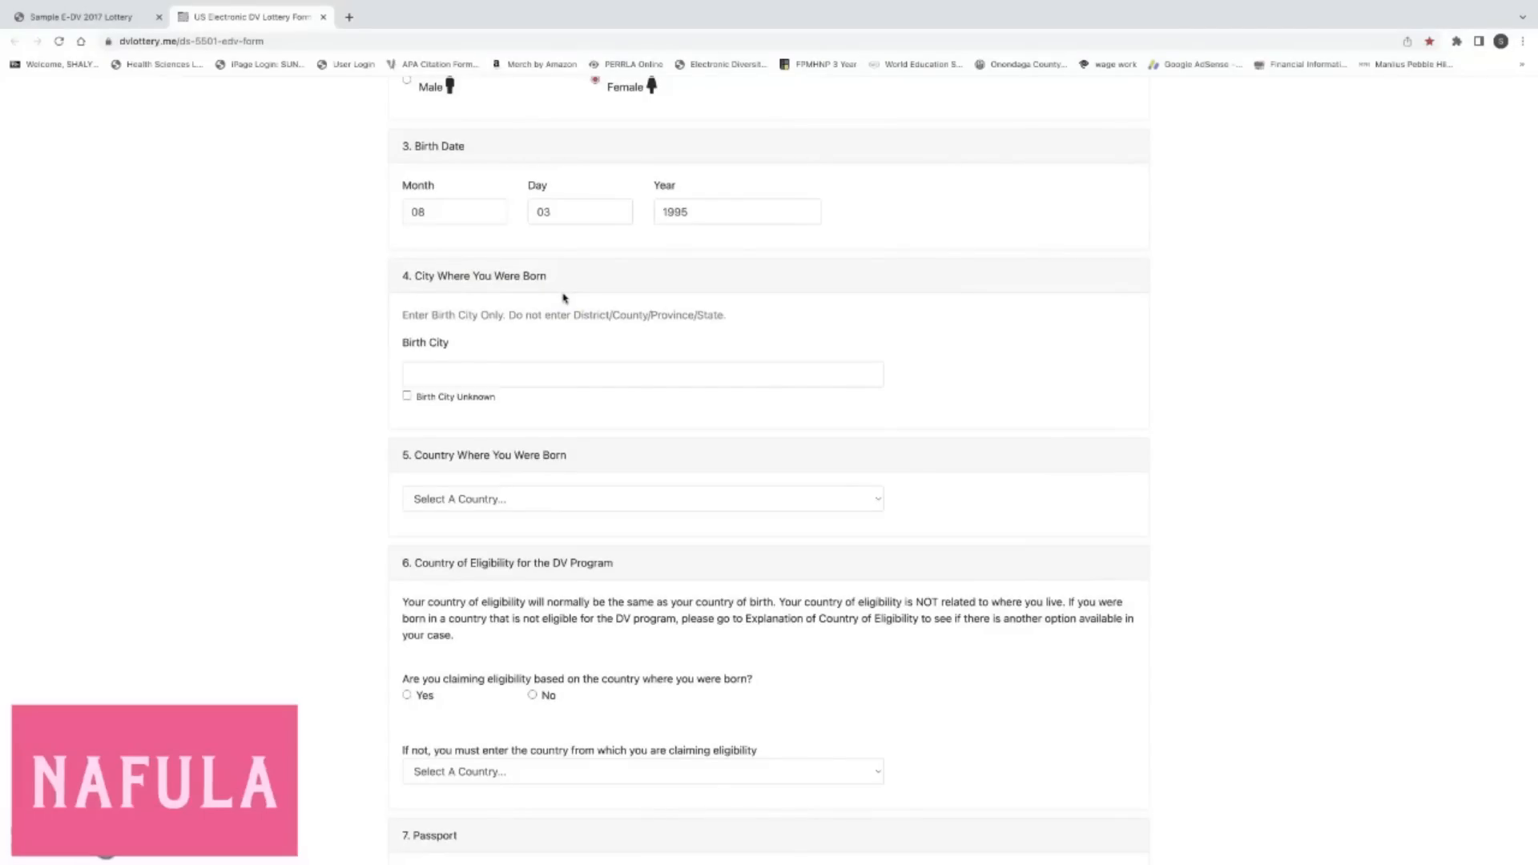
pyautogui.click(503, 379)
pyautogui.click(407, 397)
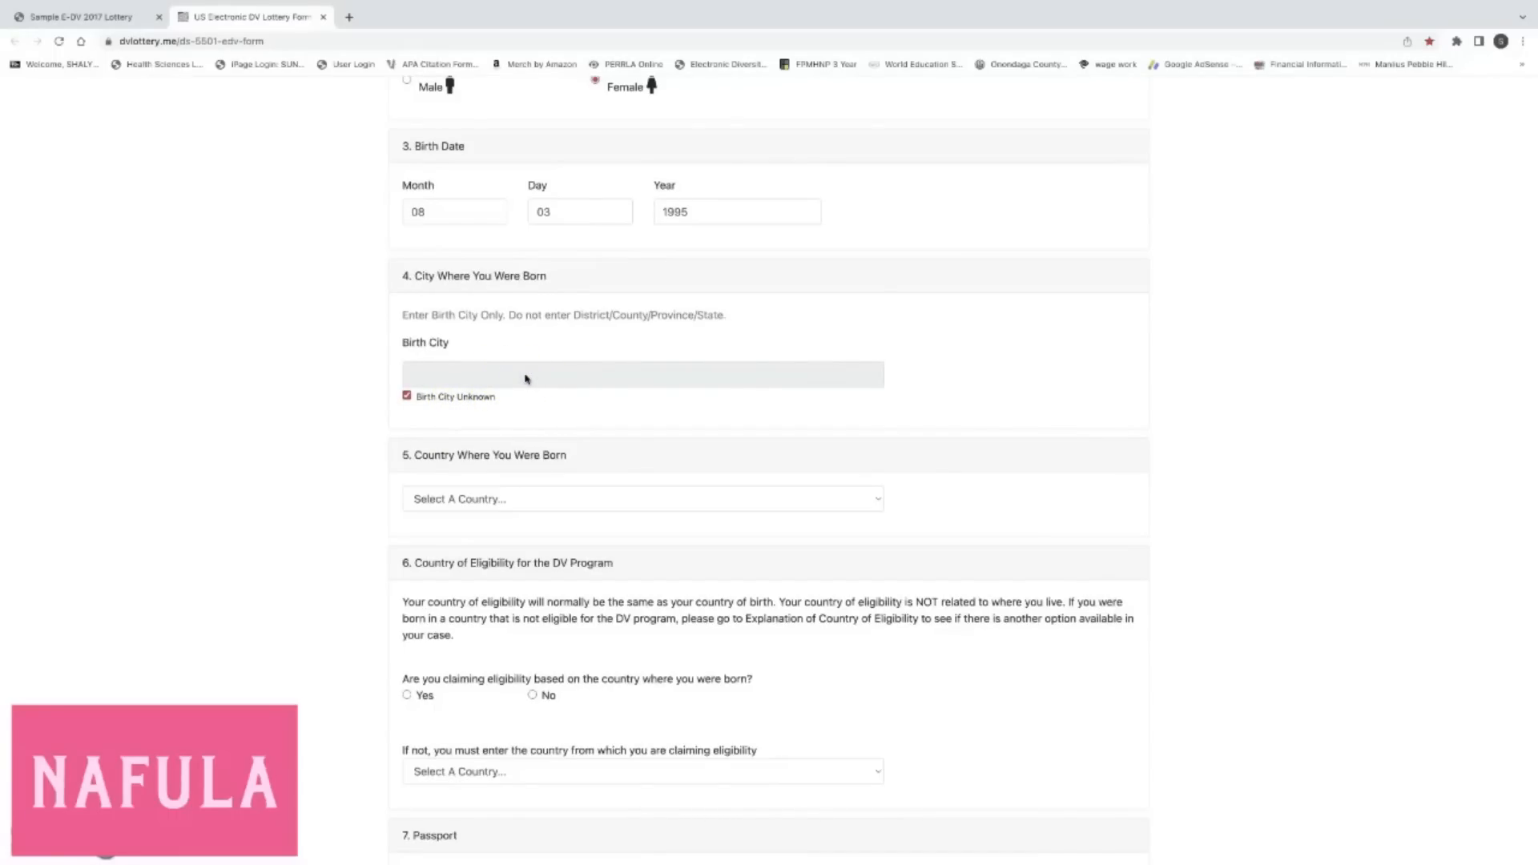
pyautogui.click(406, 395)
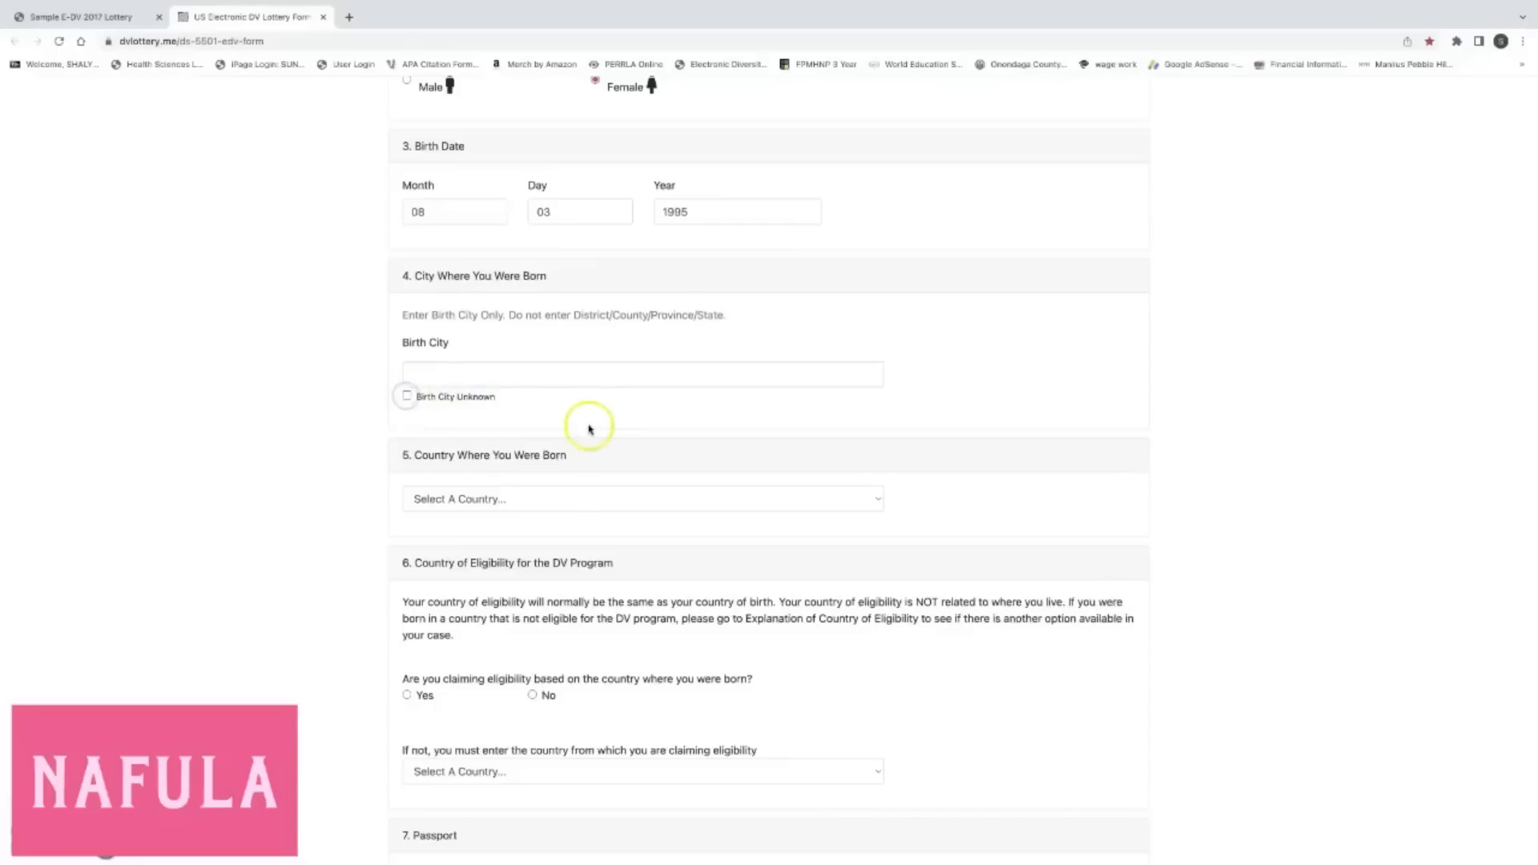
pyautogui.click(566, 378)
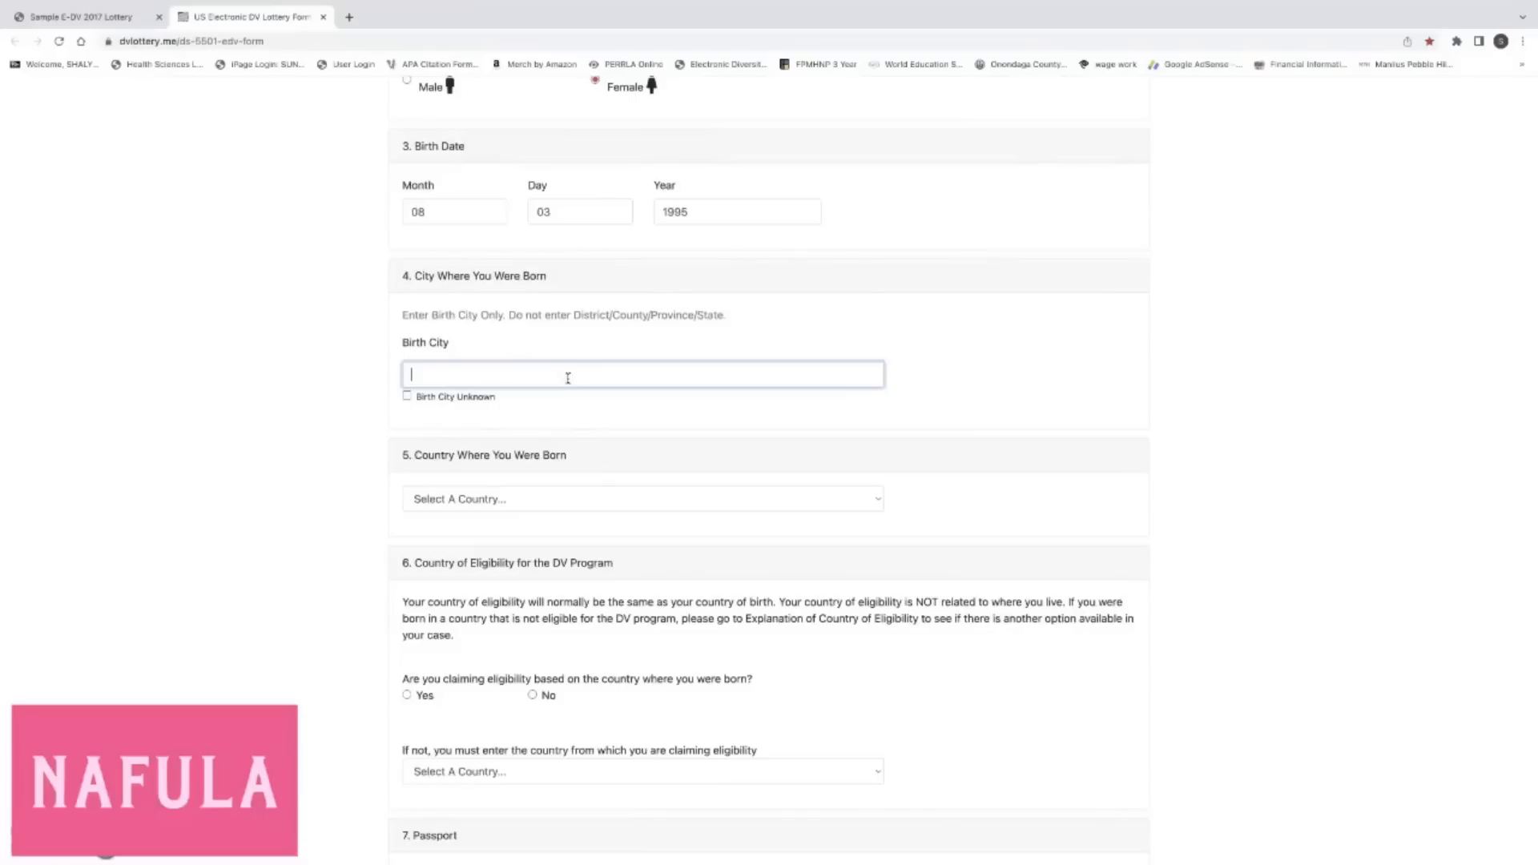
pyautogui.write('NAIROBI')
# Retype NAIROBI in Birth City with Birth City Unknown left unchecked.
pyautogui.click(407, 396)
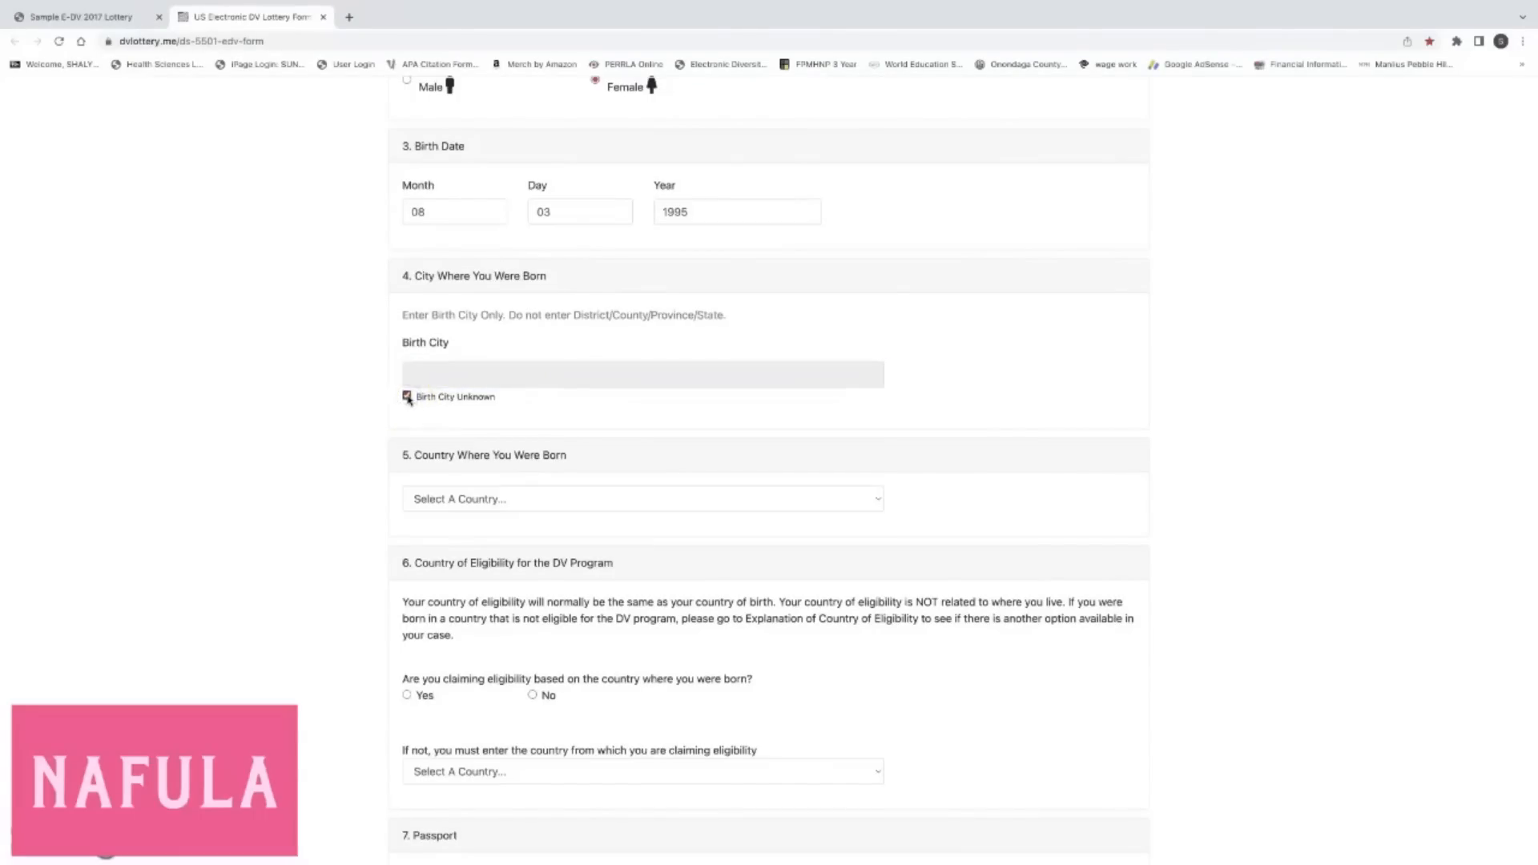
pyautogui.click(444, 374)
pyautogui.click(407, 396)
pyautogui.click(444, 377)
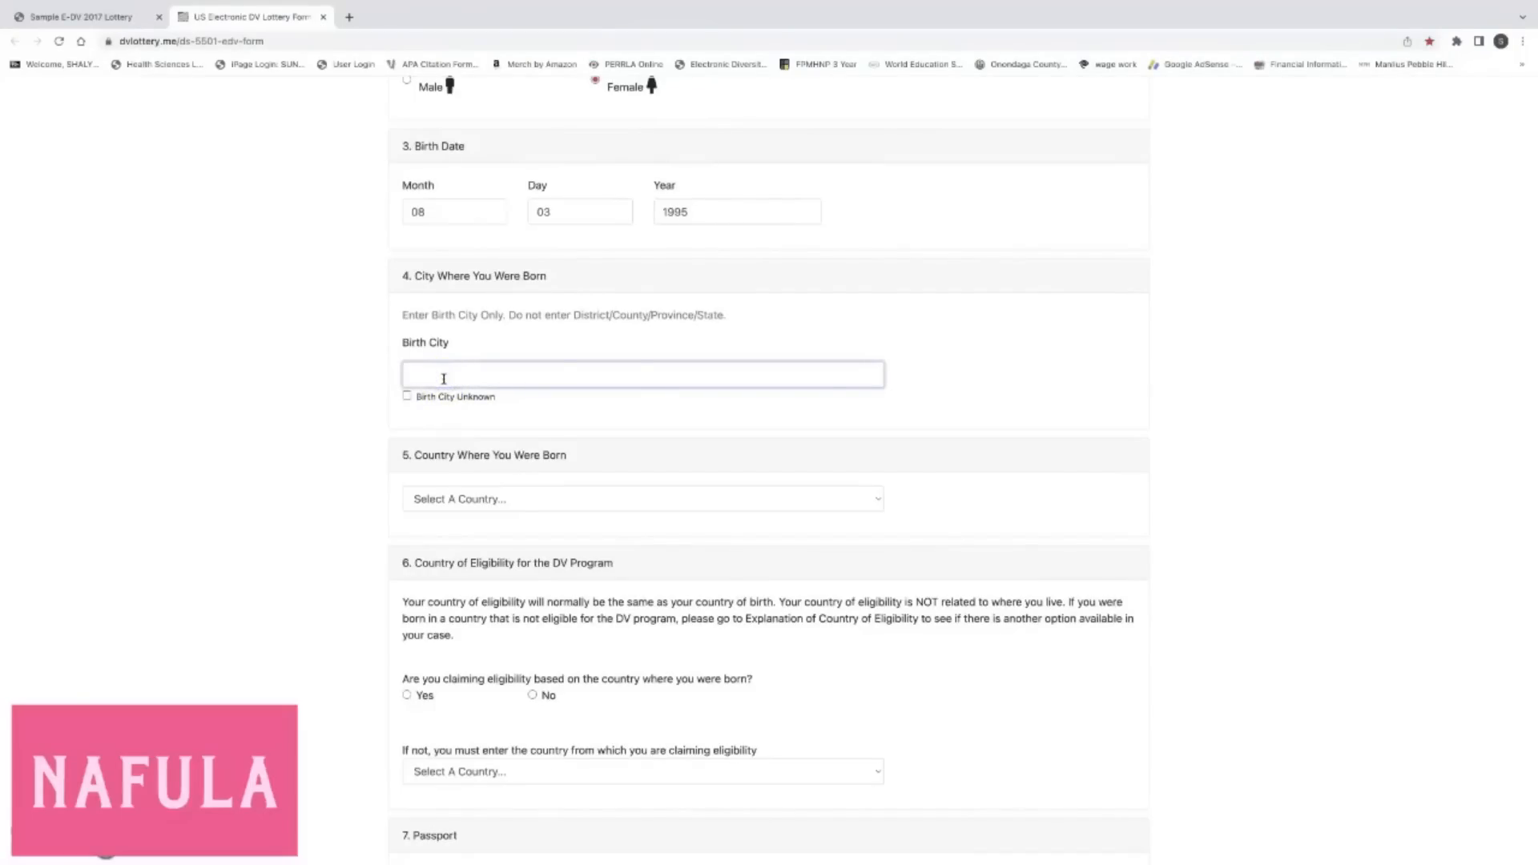
pyautogui.write('NAIROBI')
pyautogui.click(384, 412)
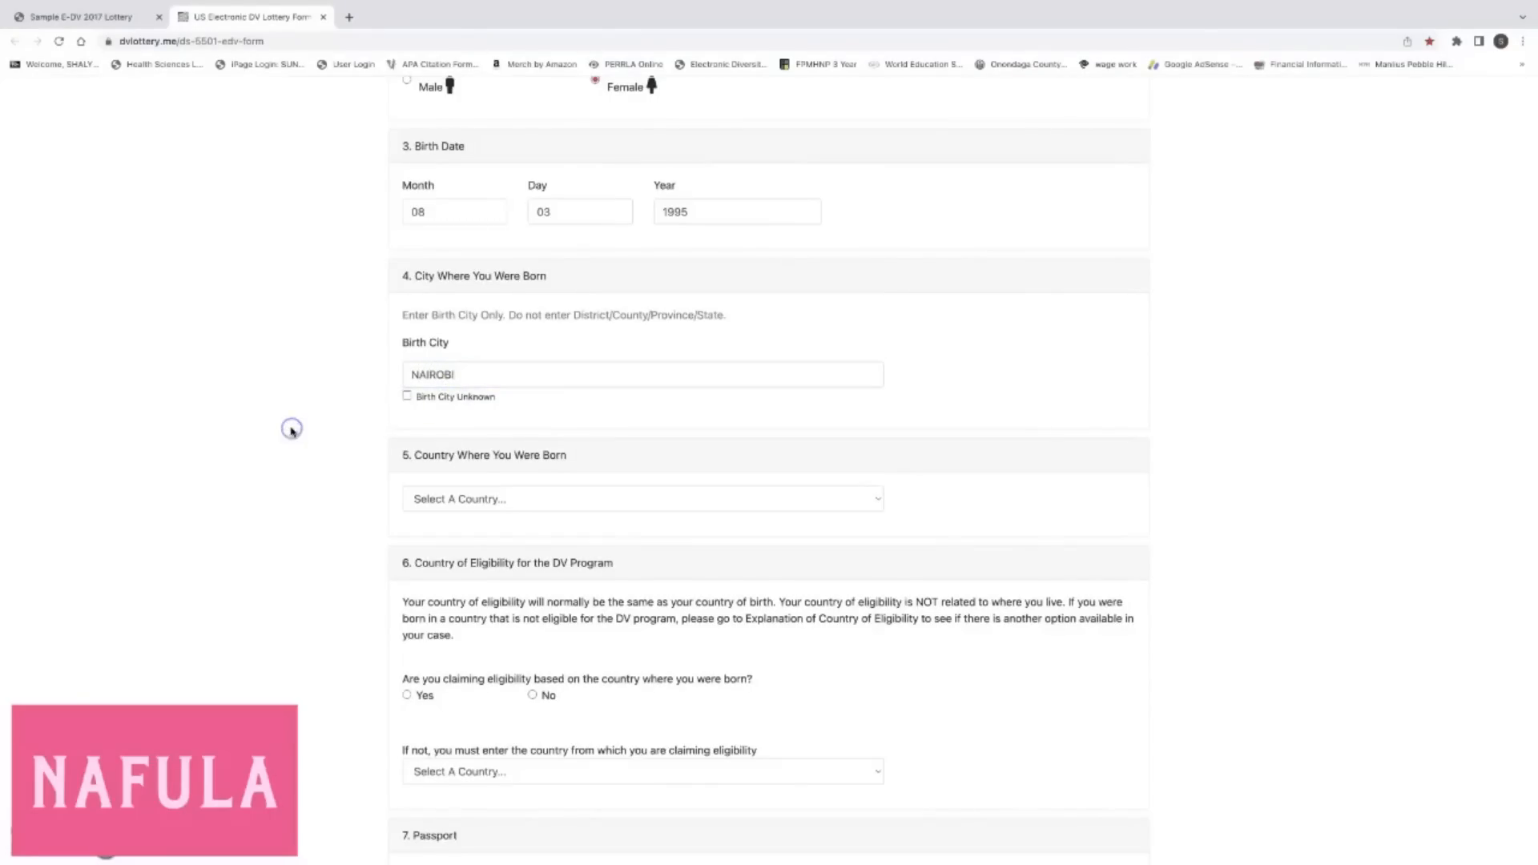
pyautogui.scroll(-2, 291, 431)
# Choose Kenya from the Country Where You Were Born list.
pyautogui.scroll(-3, 292, 432)
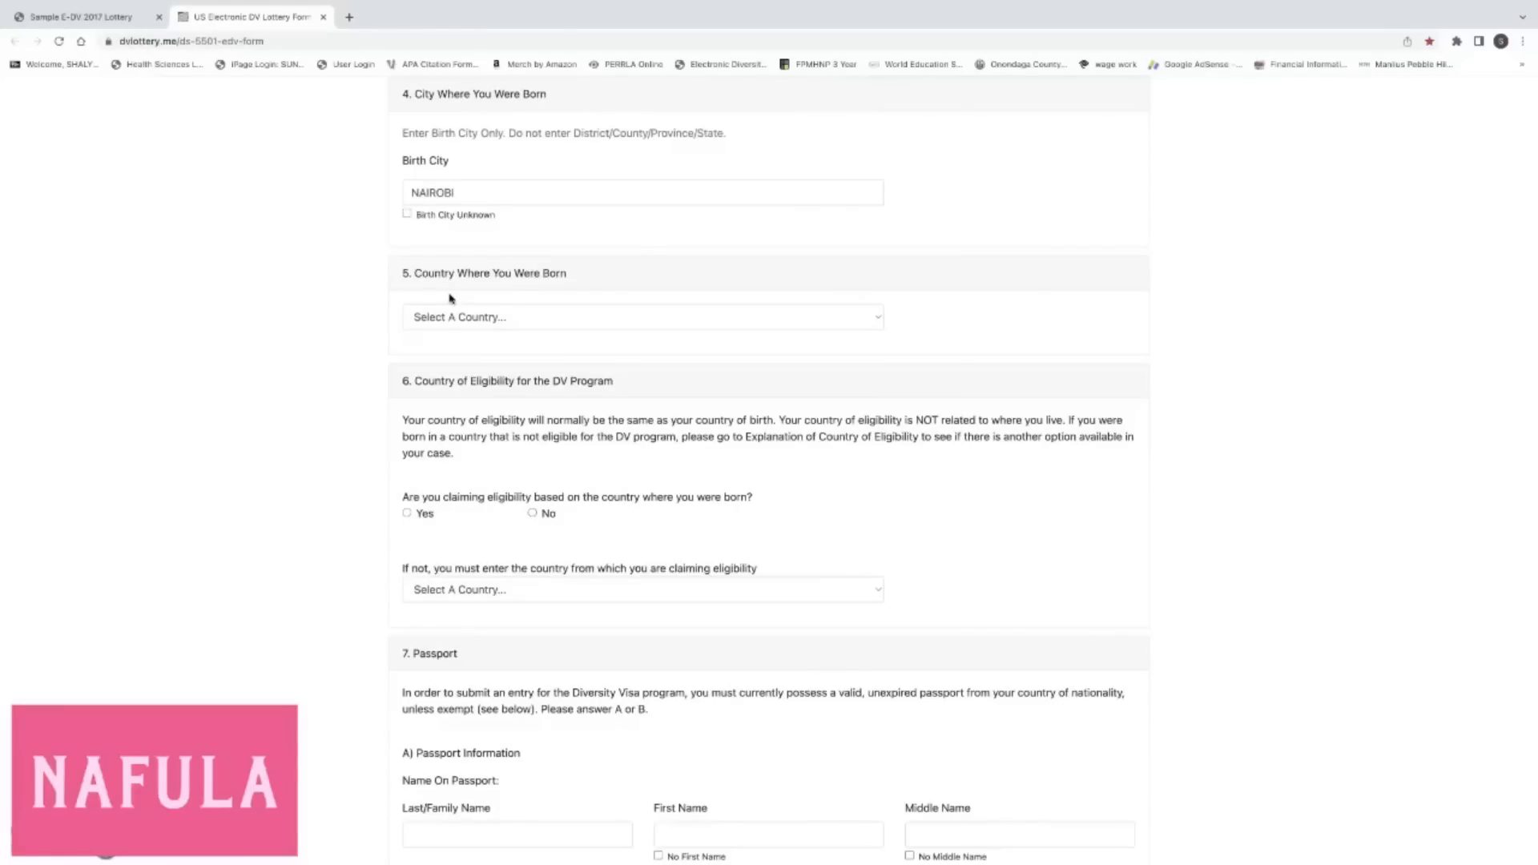
pyautogui.click(879, 318)
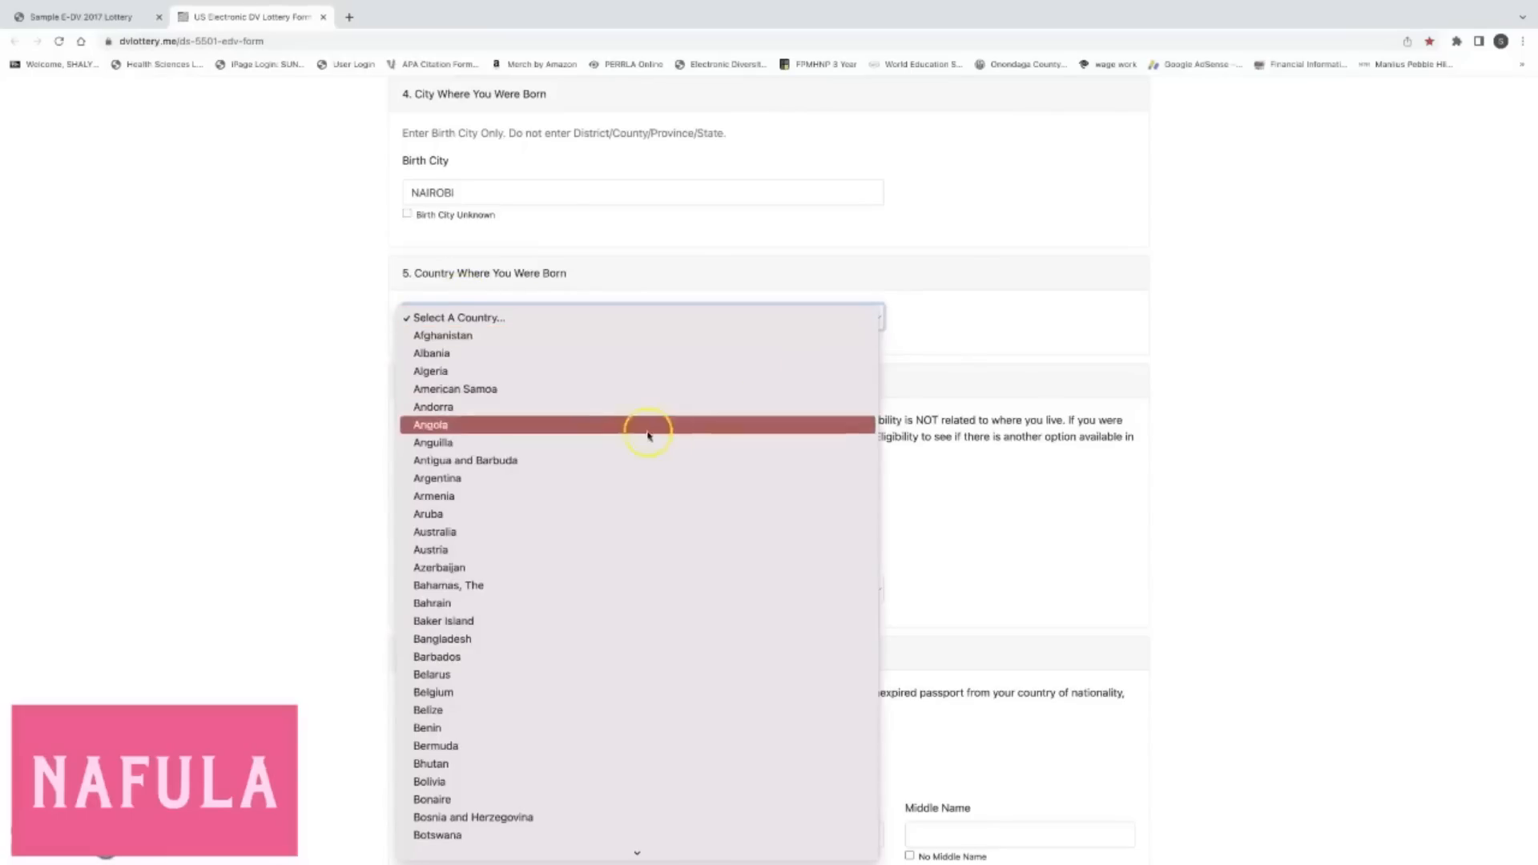
pyautogui.scroll(-10, 628, 439)
pyautogui.scroll(-14, 629, 442)
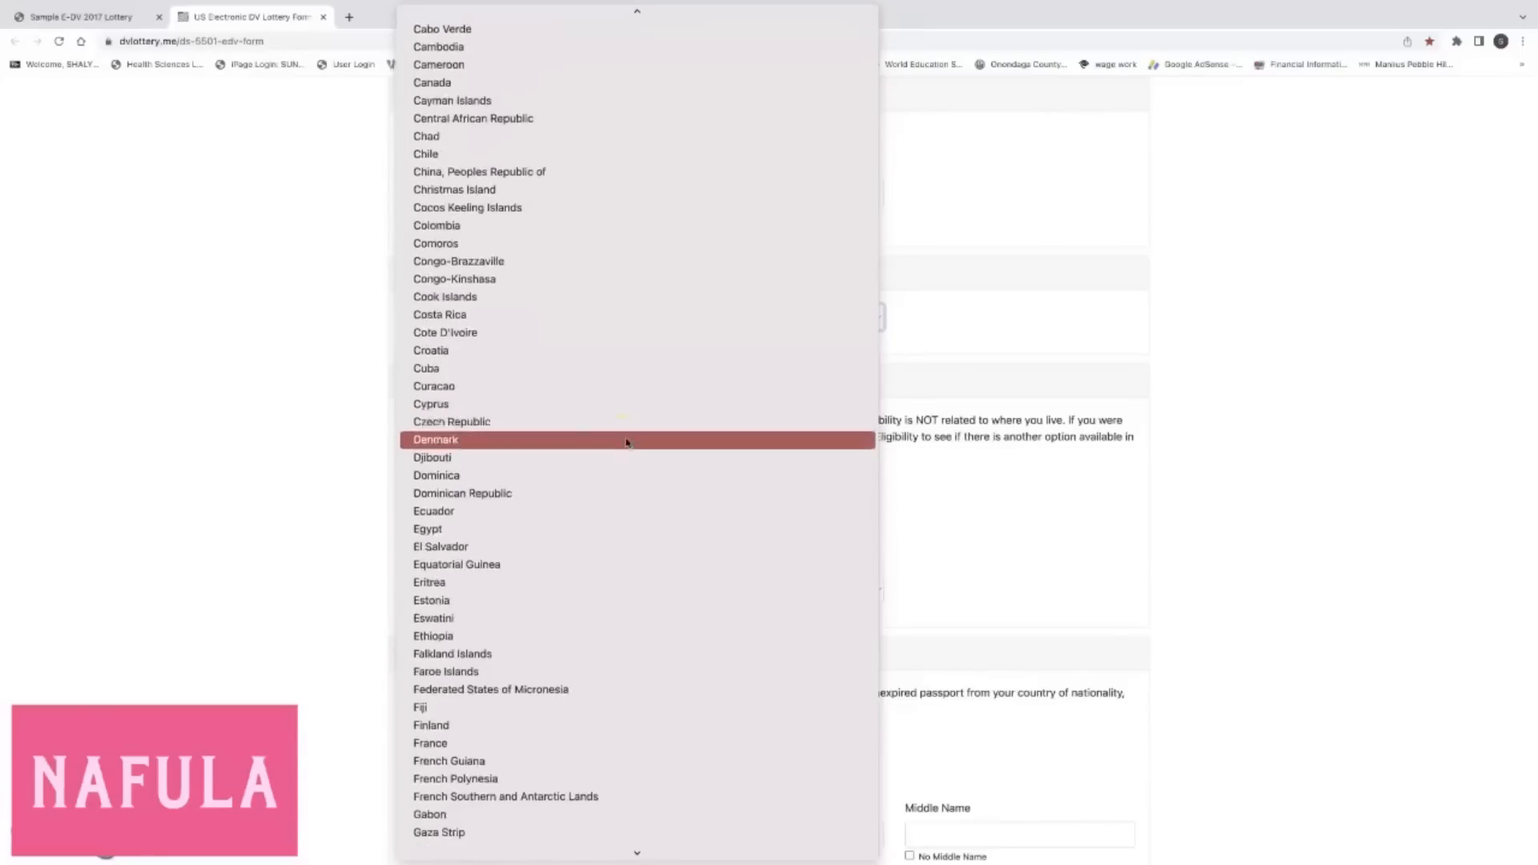
pyautogui.scroll(-1, 628, 442)
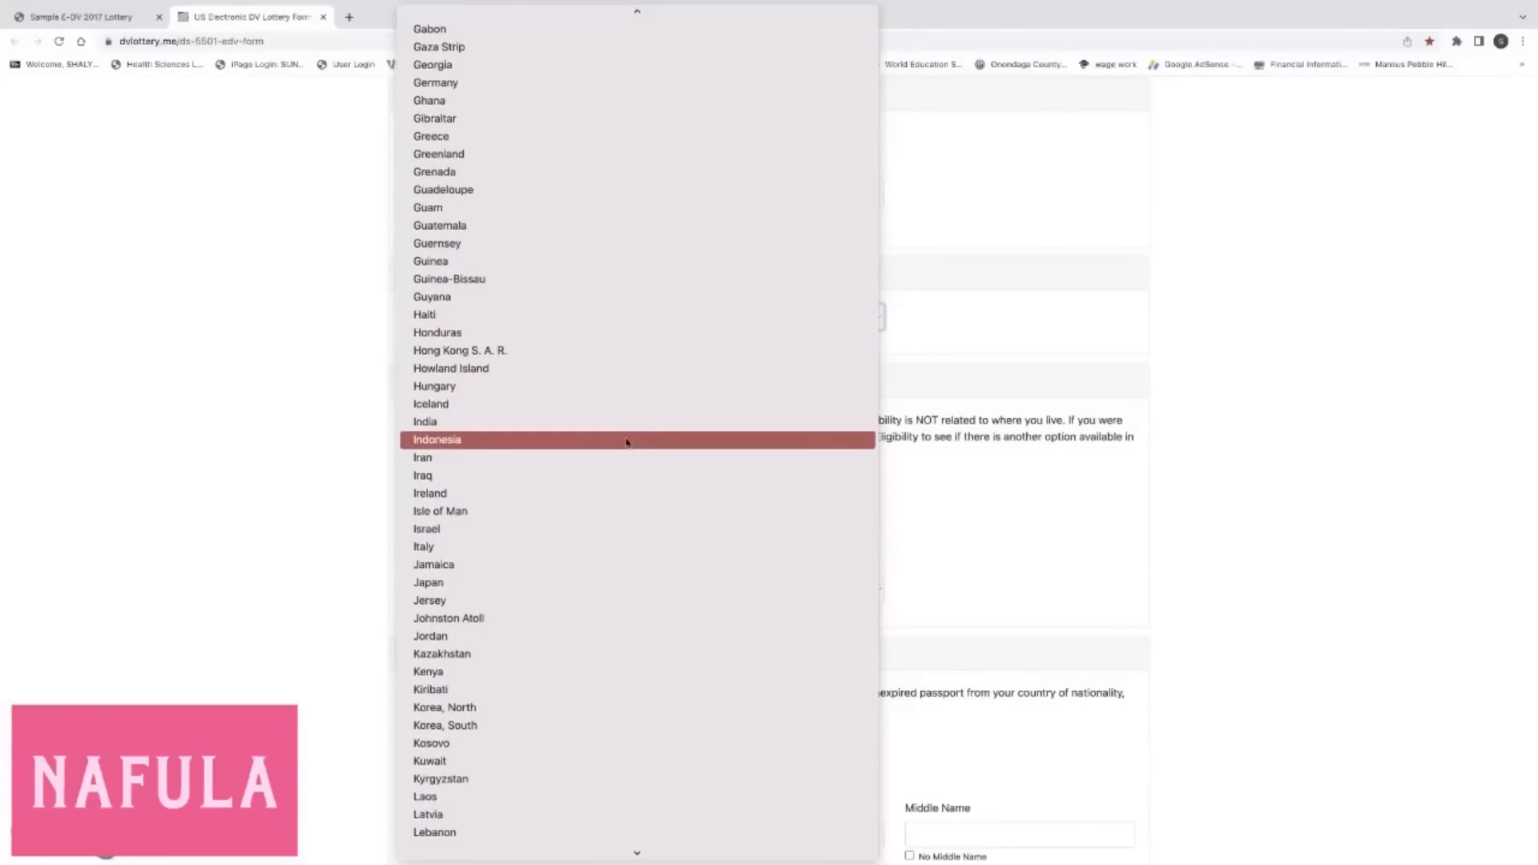
pyautogui.click(566, 673)
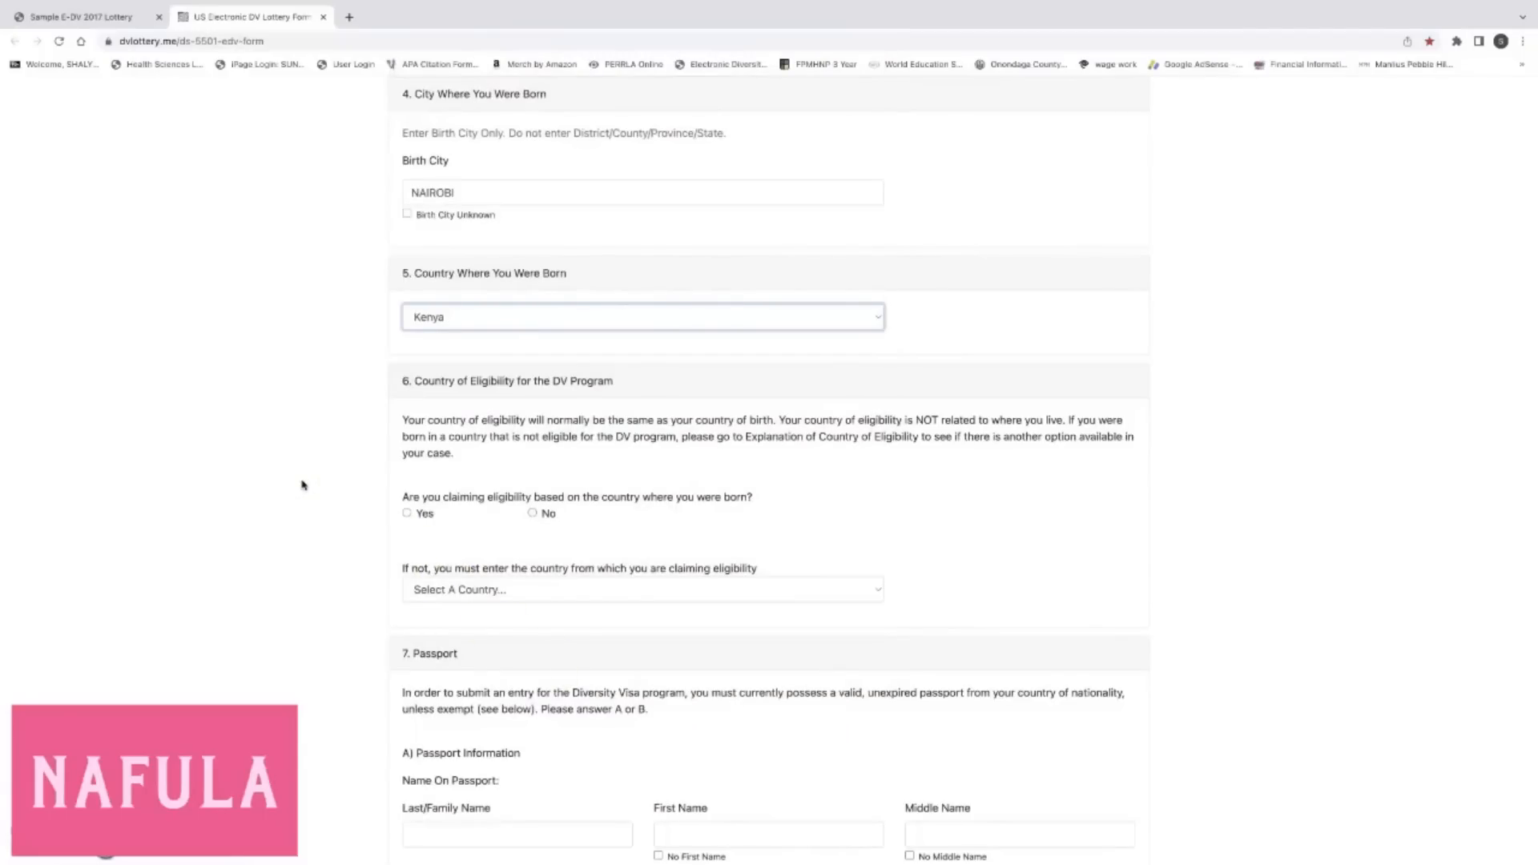
pyautogui.click(482, 177)
pyautogui.click(524, 341)
pyautogui.scroll(-1, 523, 342)
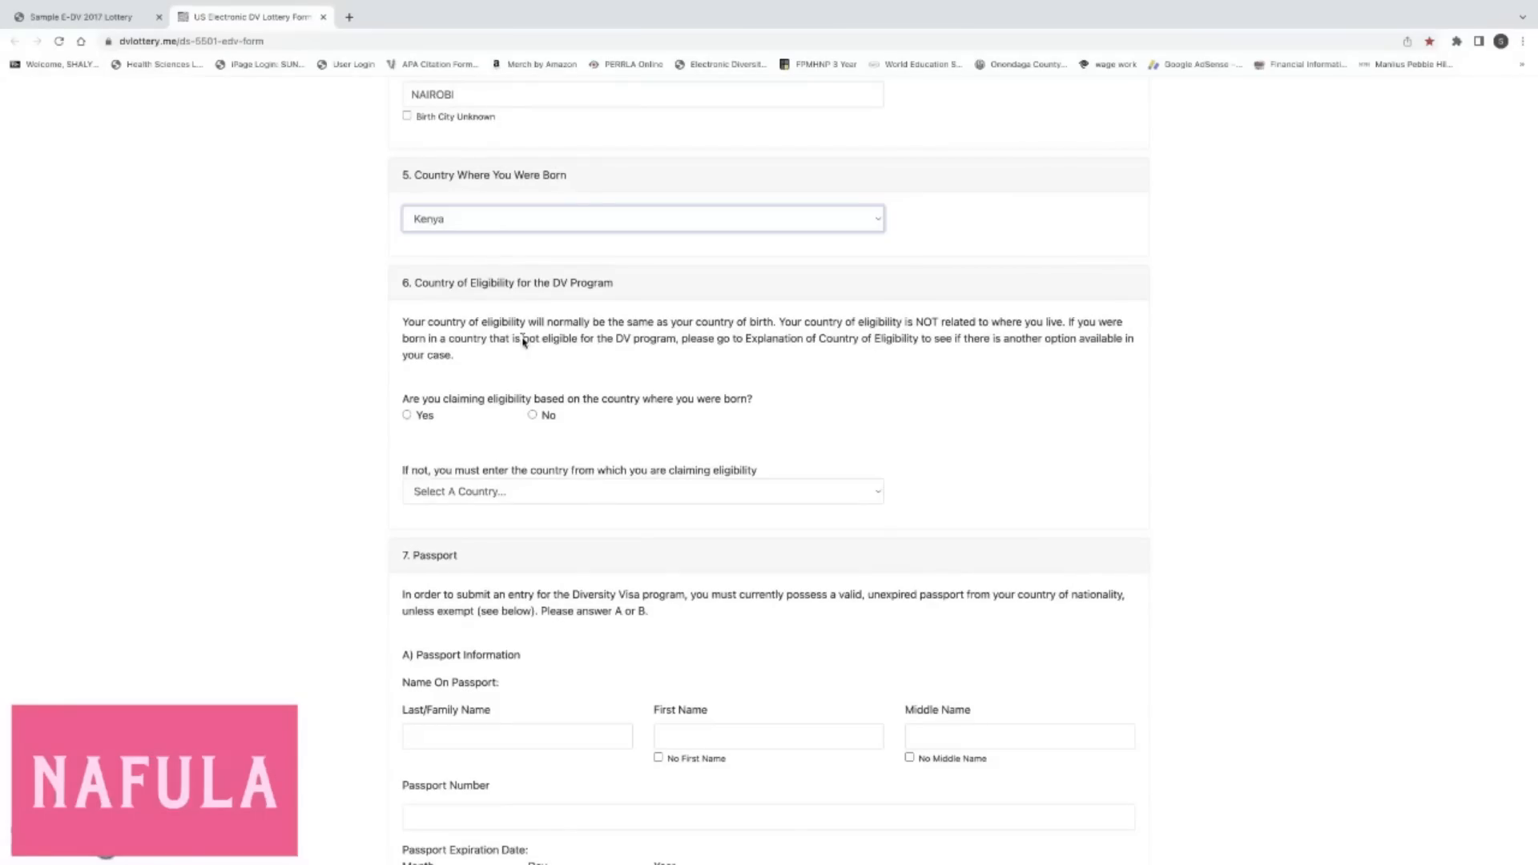
pyautogui.click(624, 289)
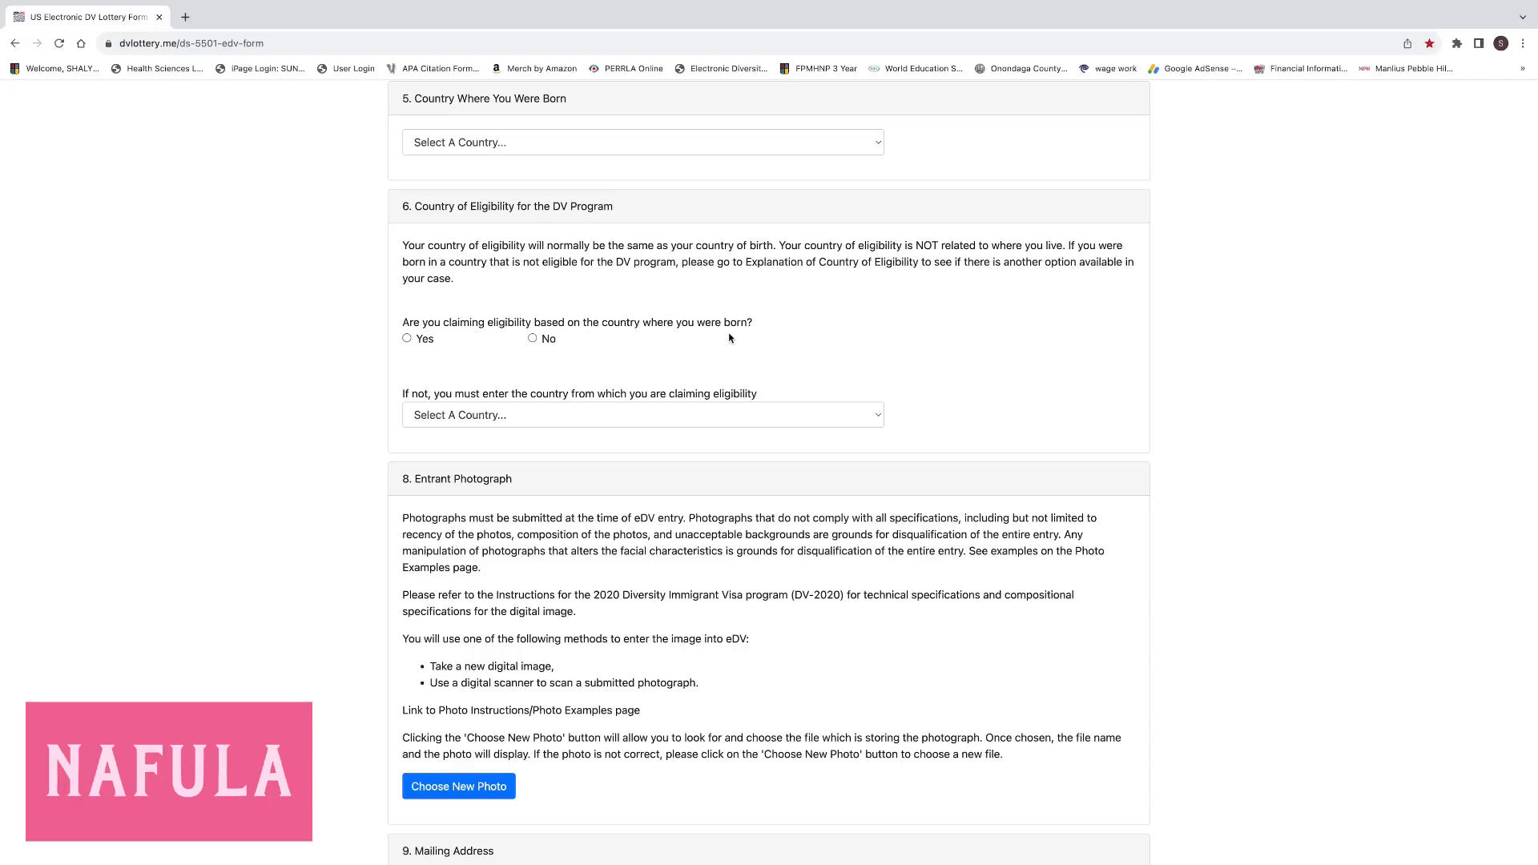
# Answer No to claiming eligibility based on the country of birth.
pyautogui.click(407, 339)
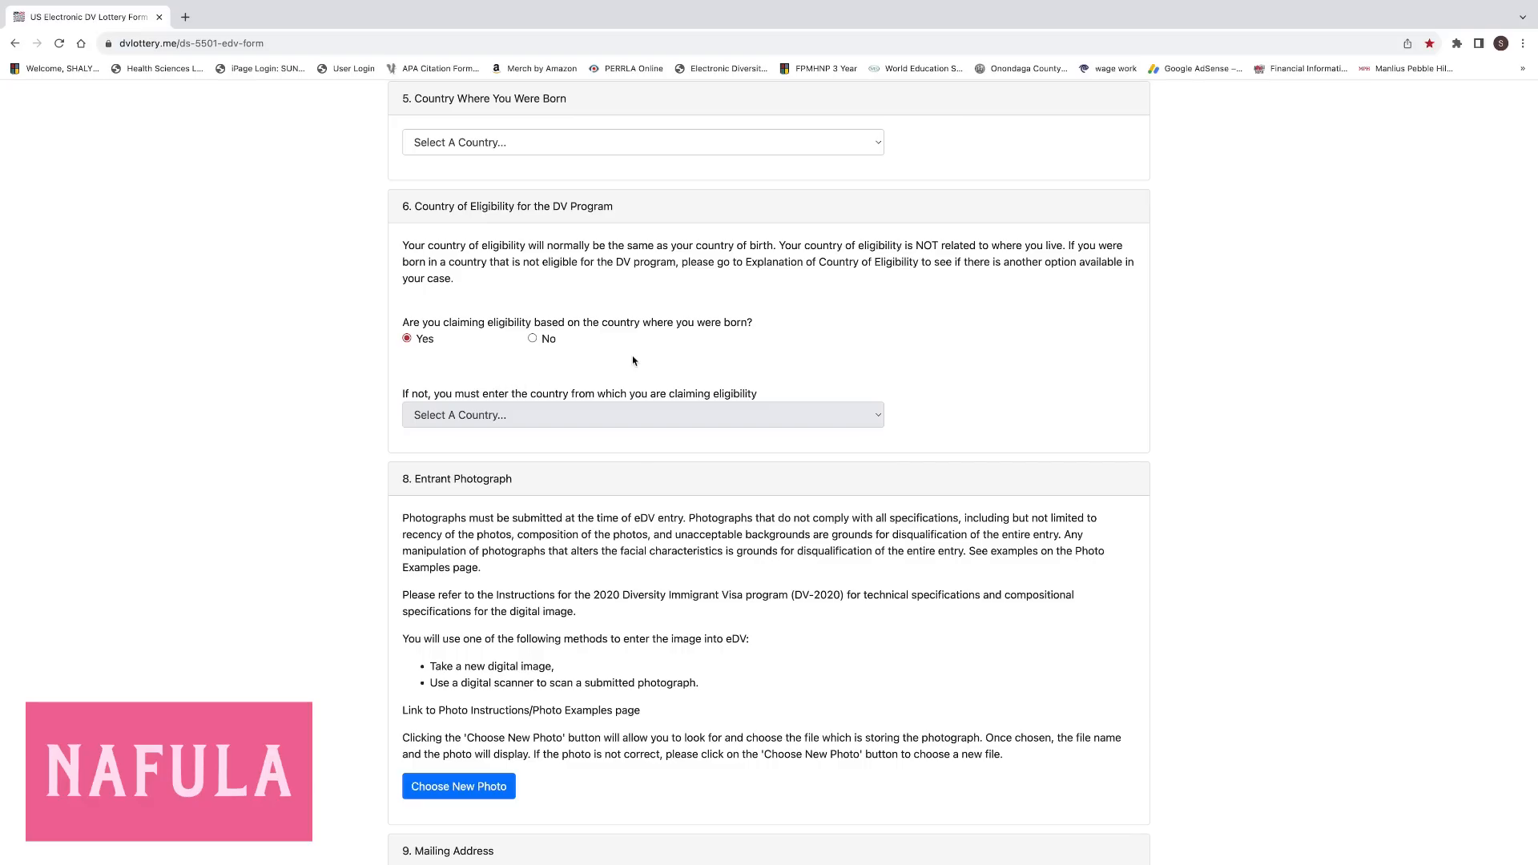
pyautogui.click(532, 339)
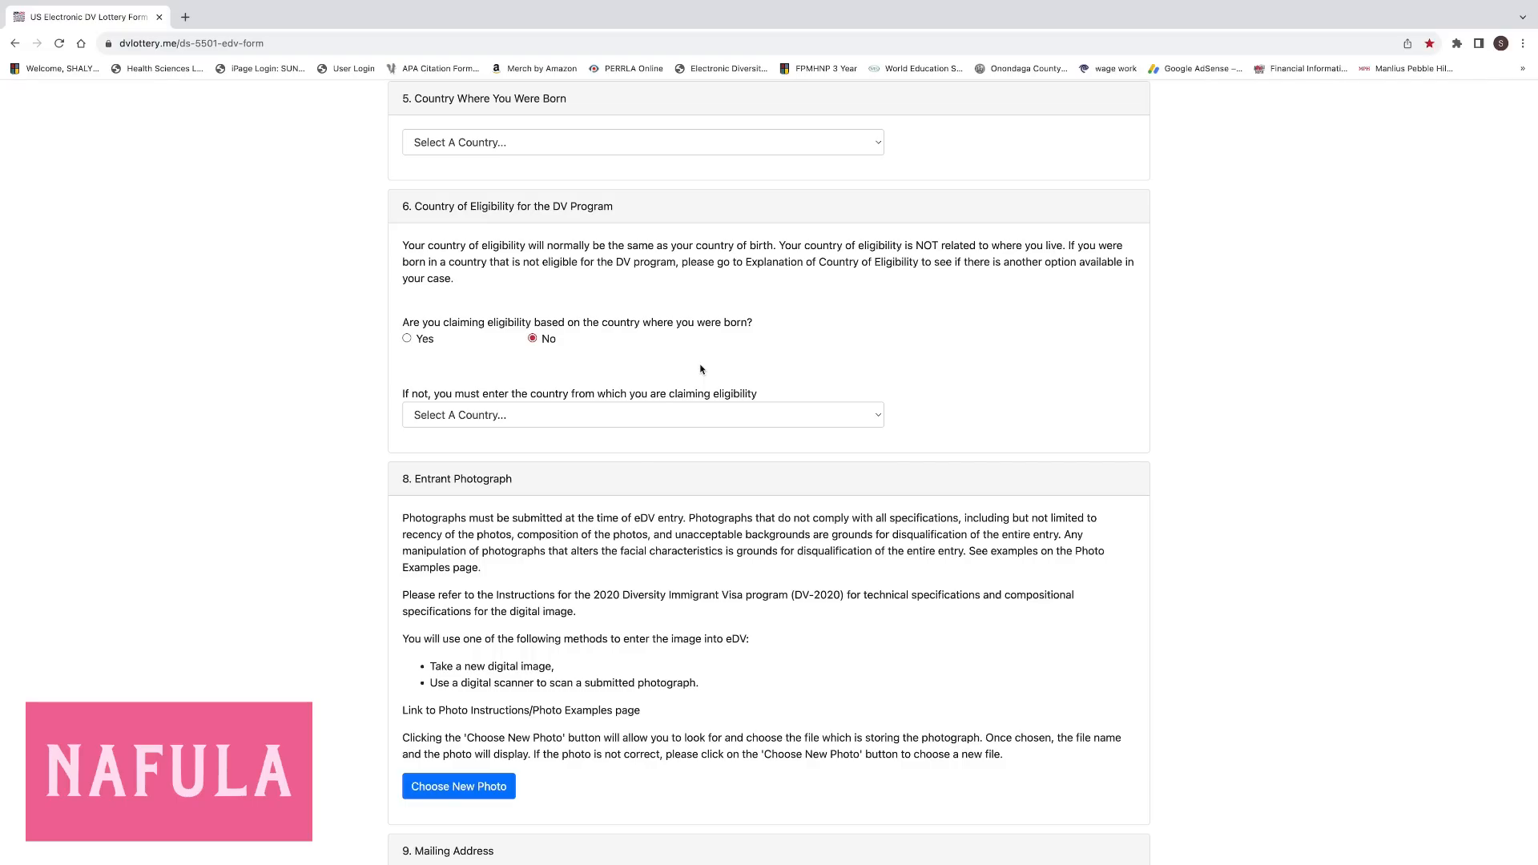
# Pick Kenya as the alternative eligibility country, then switch the eligibility answer back to Yes.
pyautogui.click(880, 417)
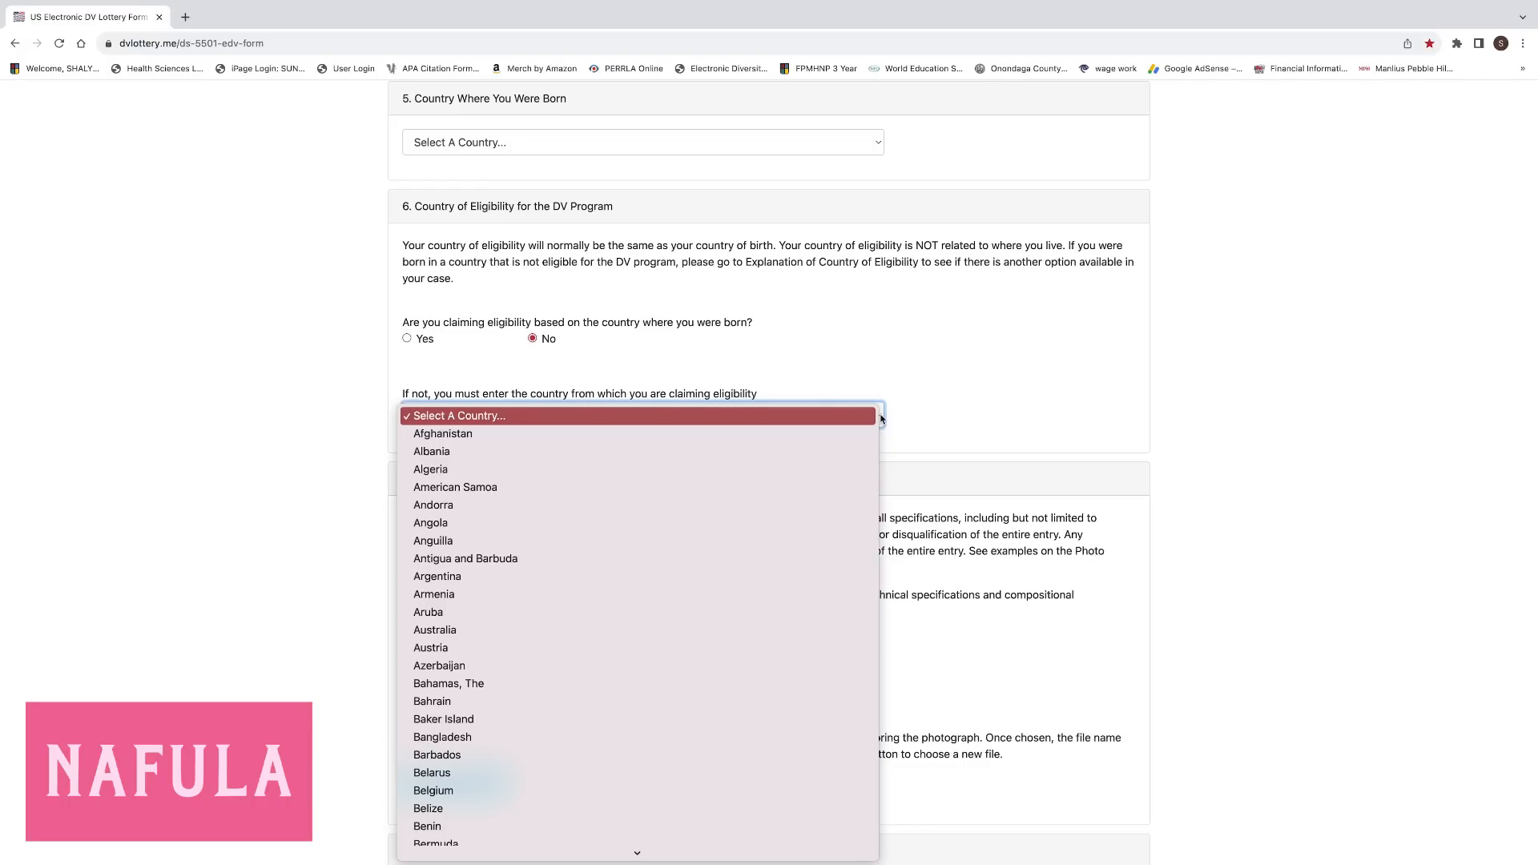
pyautogui.scroll(-4, 699, 685)
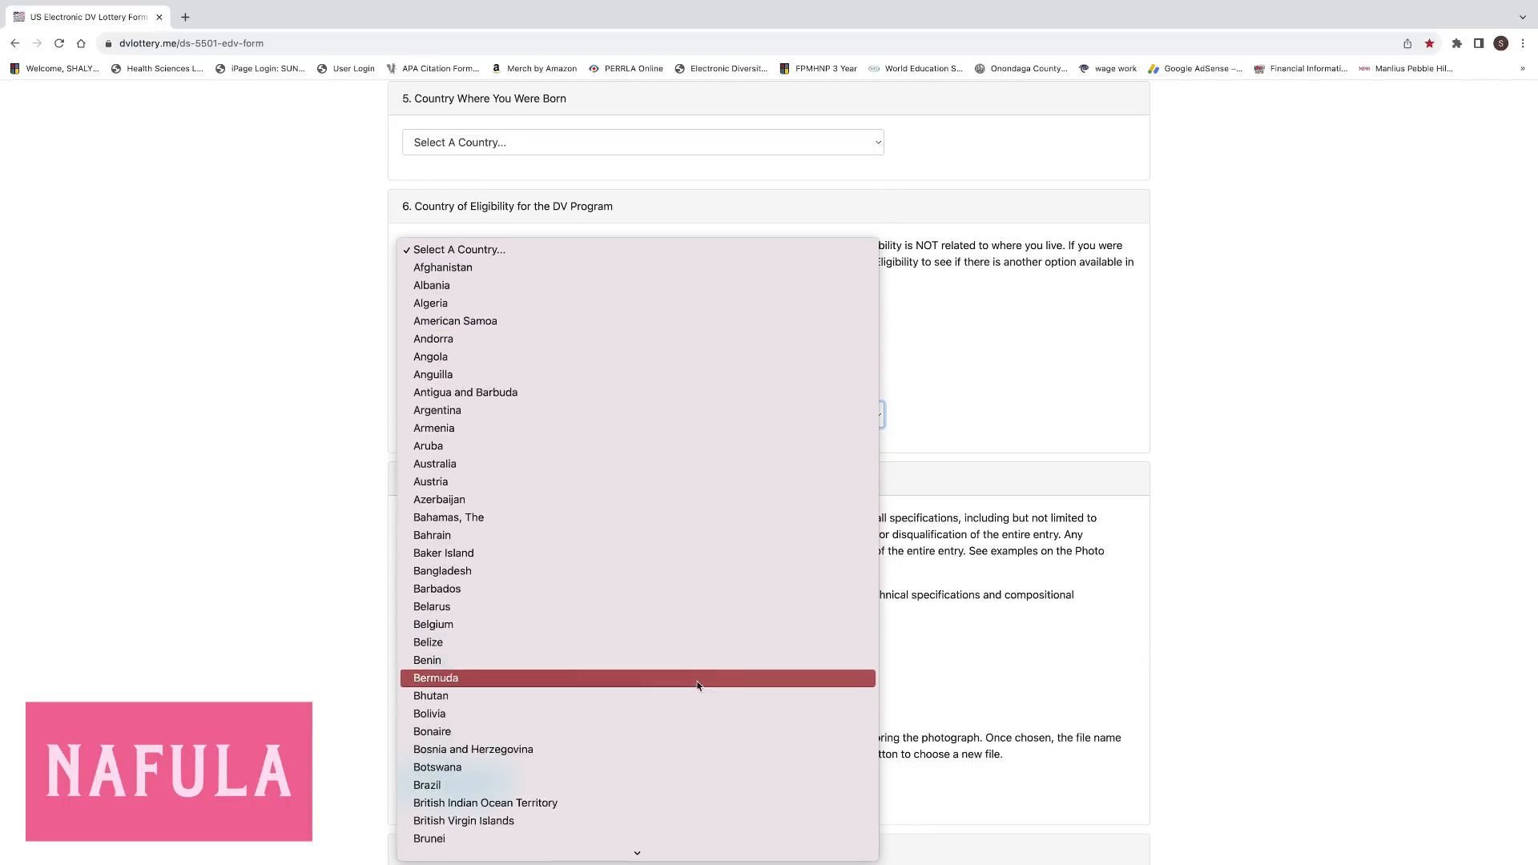
pyautogui.scroll(-12, 699, 685)
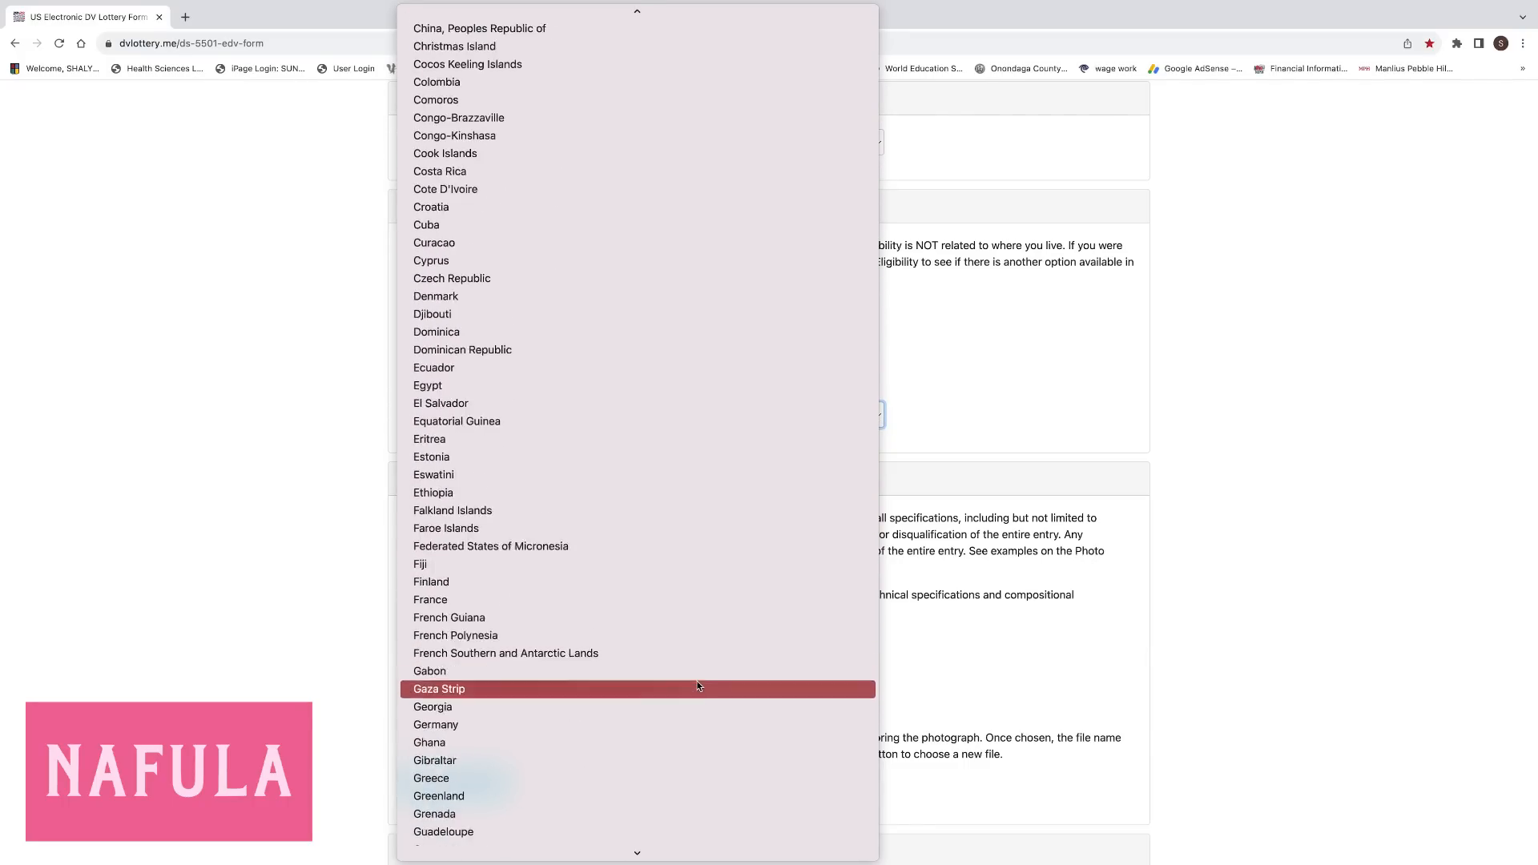
pyautogui.scroll(-12, 699, 687)
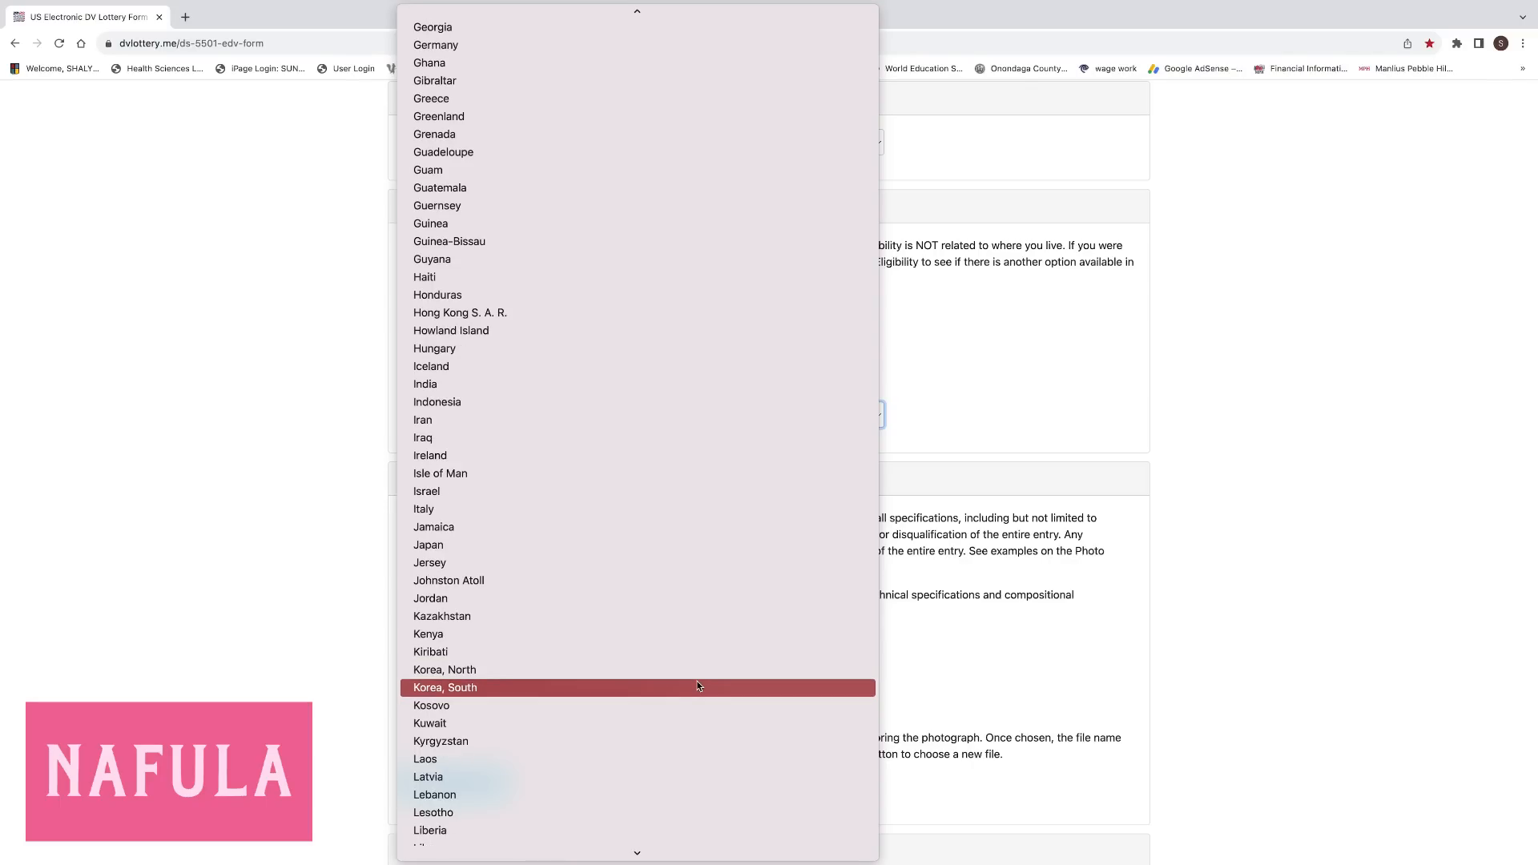
pyautogui.click(432, 634)
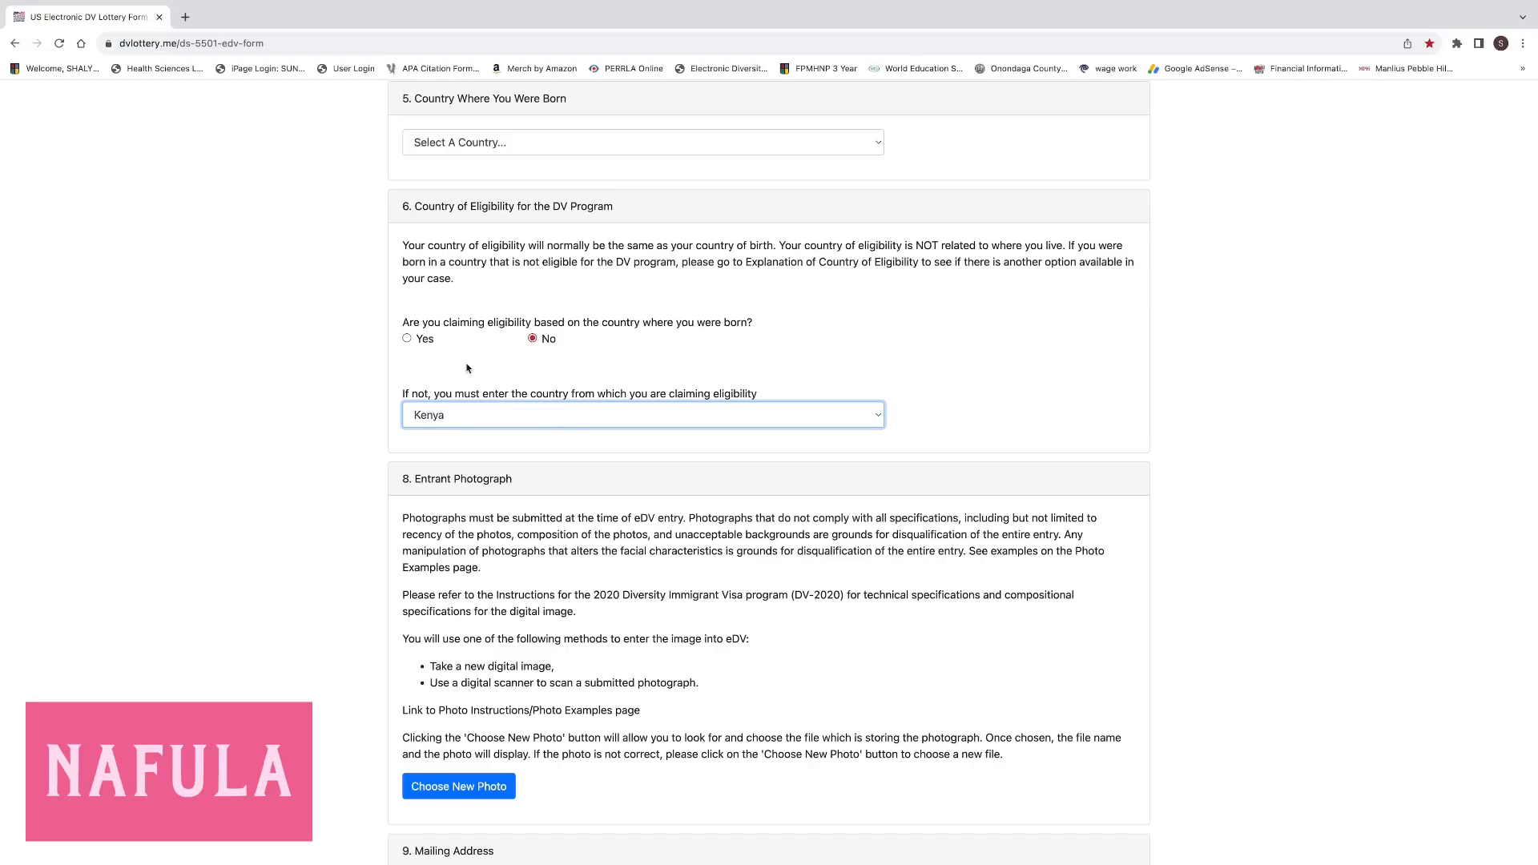
pyautogui.click(407, 339)
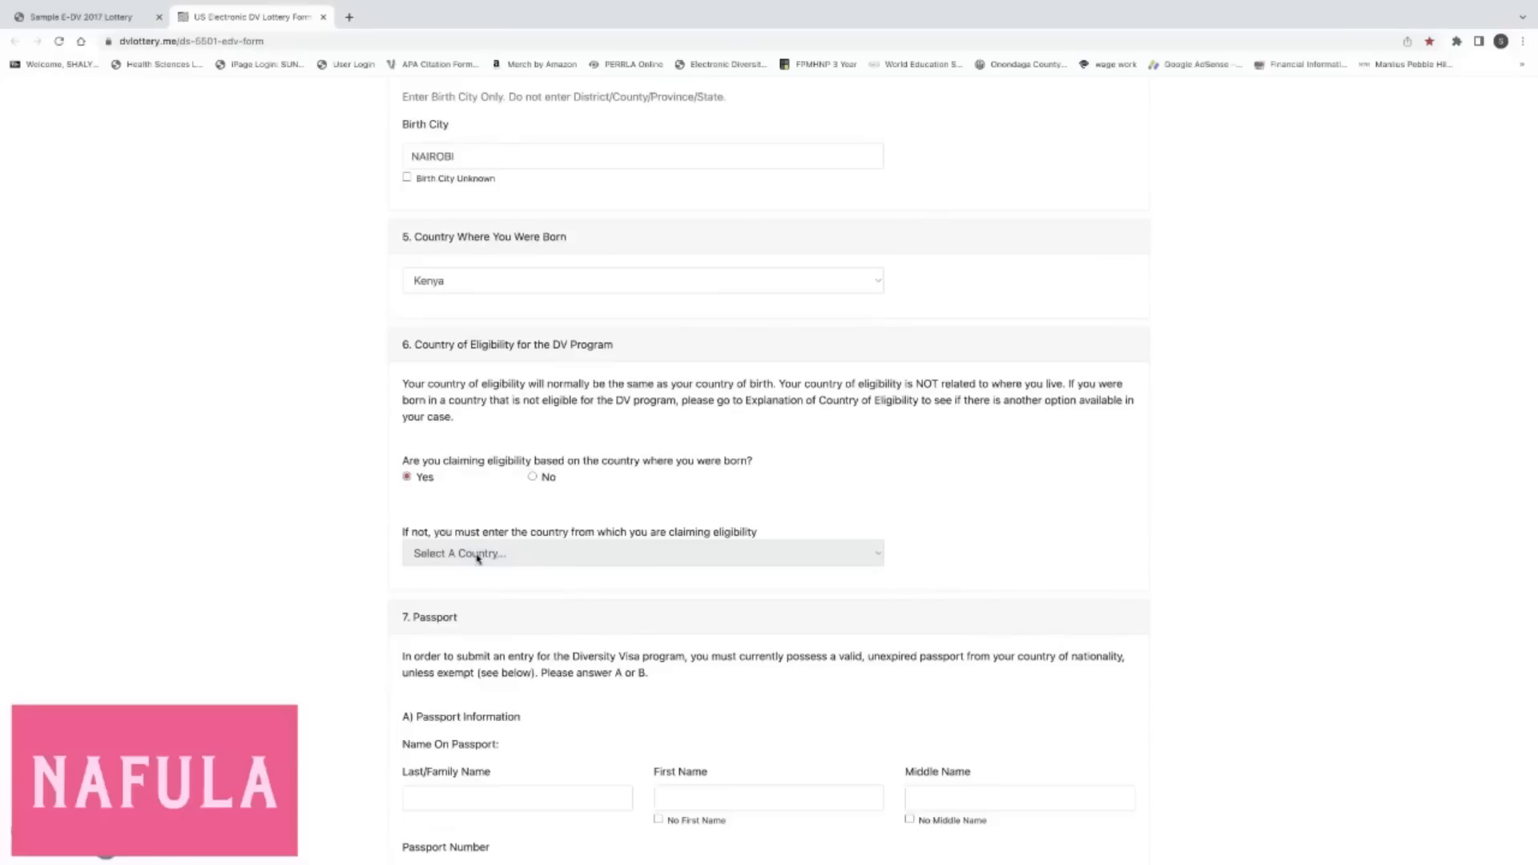
pyautogui.scroll(-3, 498, 509)
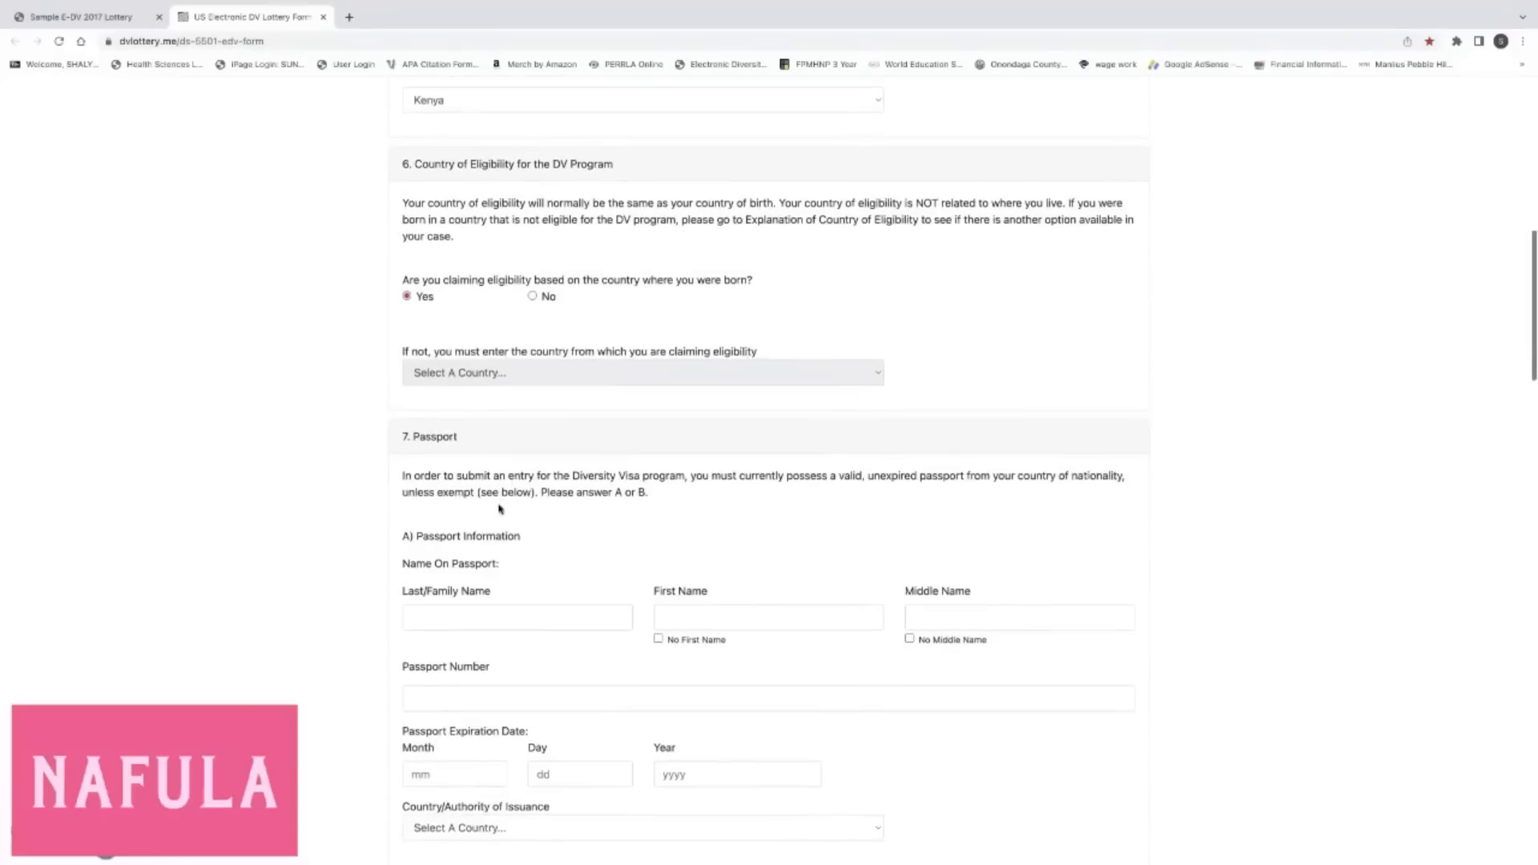
pyautogui.scroll(-2, 499, 509)
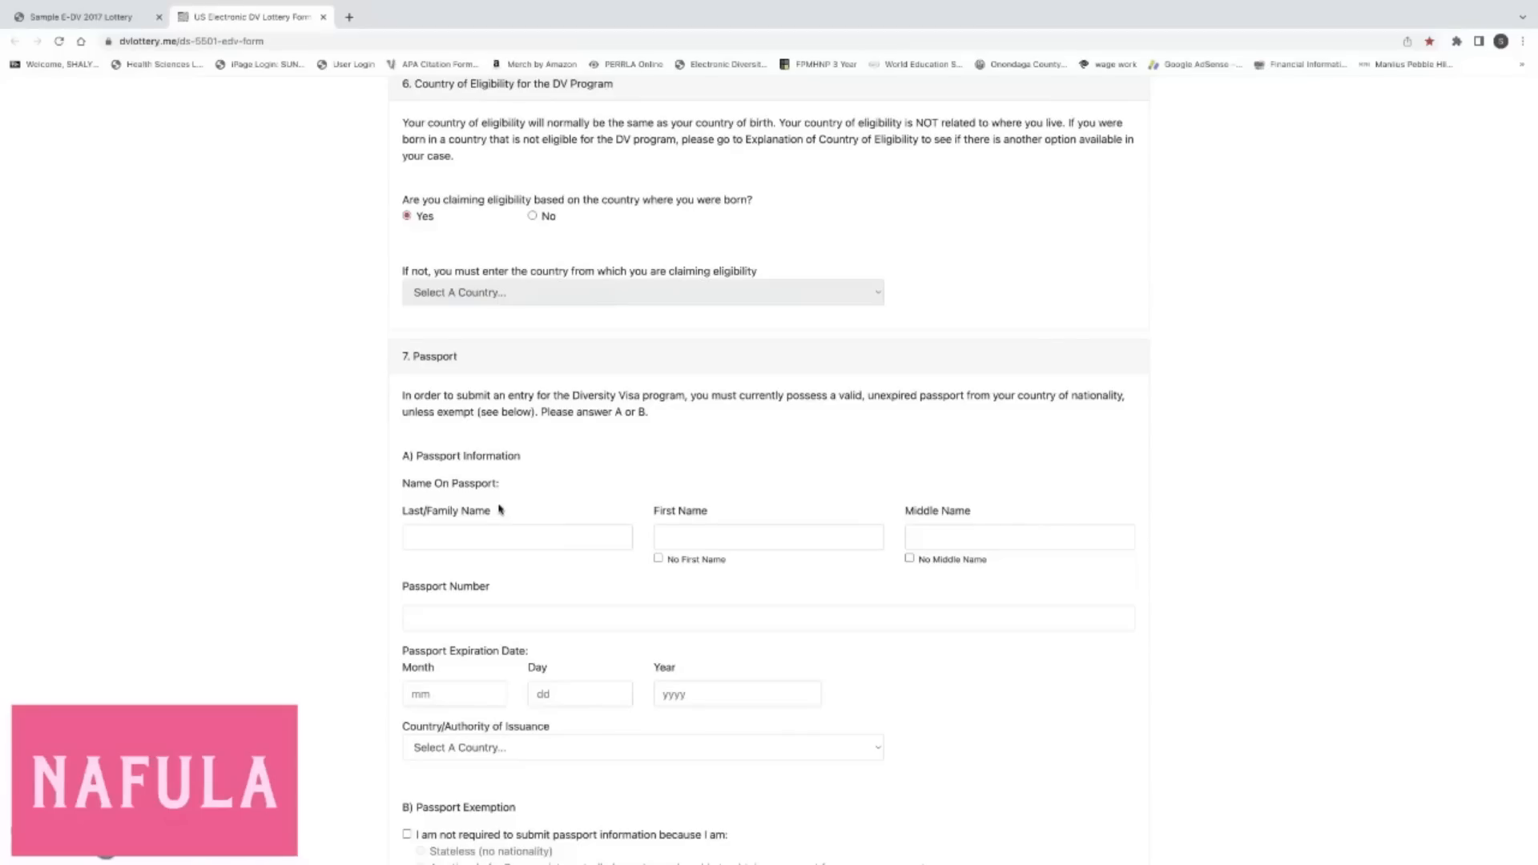
pyautogui.scroll(-1, 505, 506)
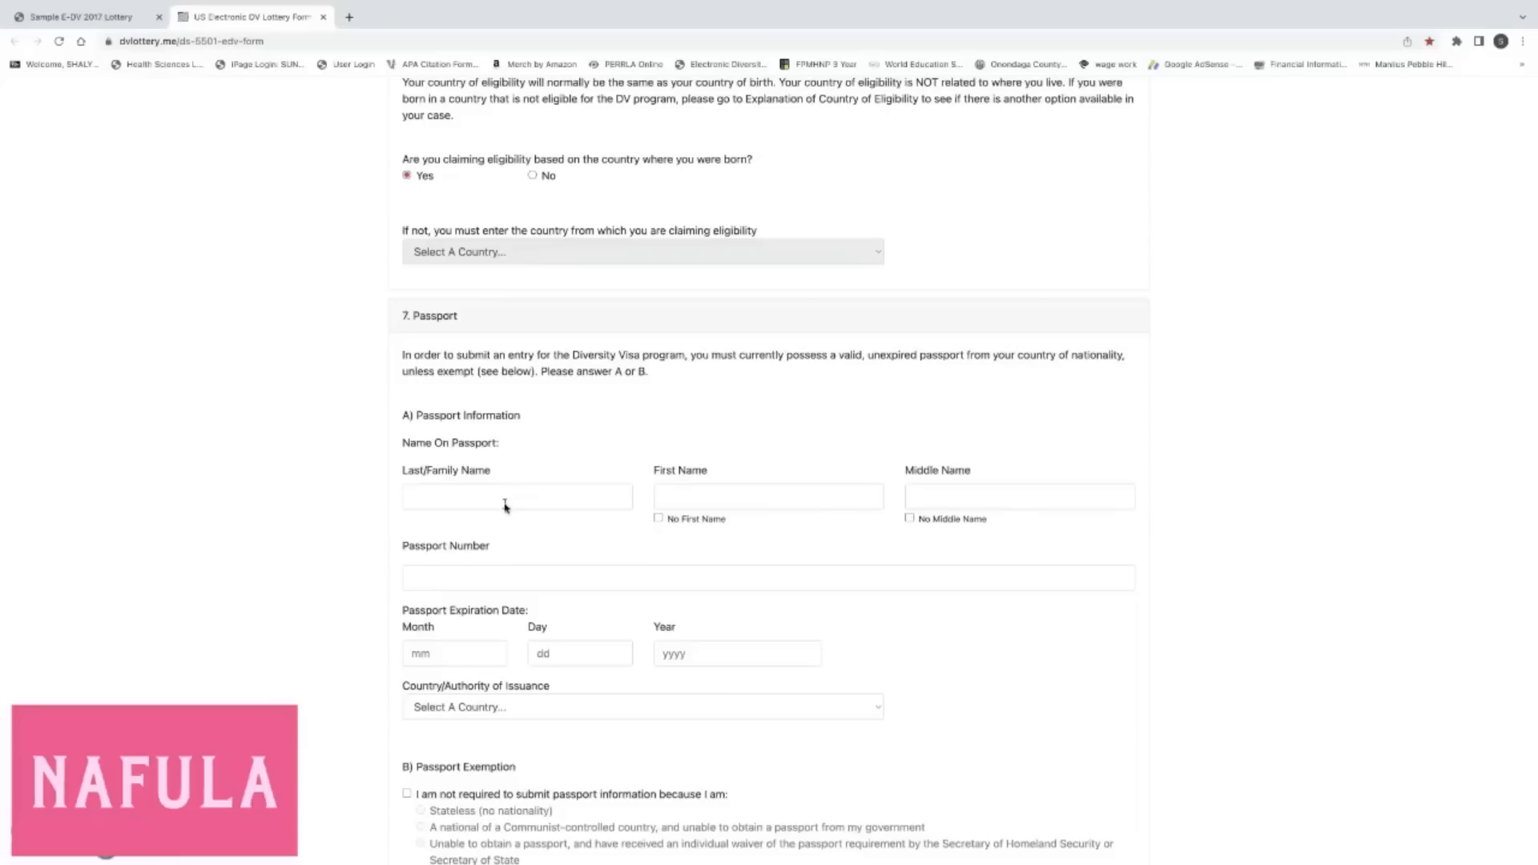
pyautogui.scroll(-1, 505, 506)
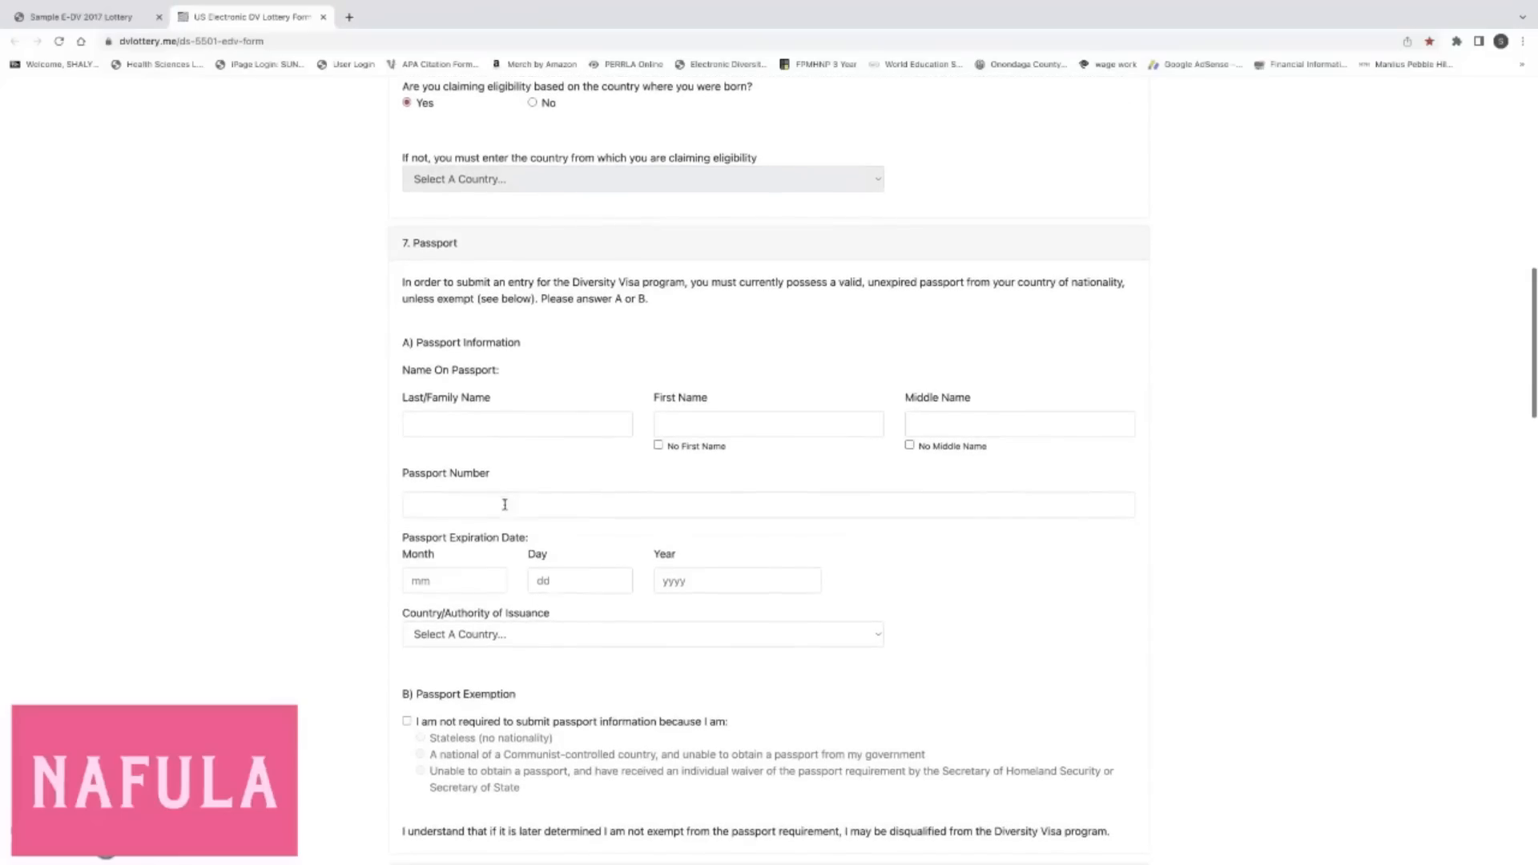
pyautogui.click(514, 443)
pyautogui.click(677, 424)
pyautogui.click(909, 432)
pyautogui.scroll(-3, 688, 490)
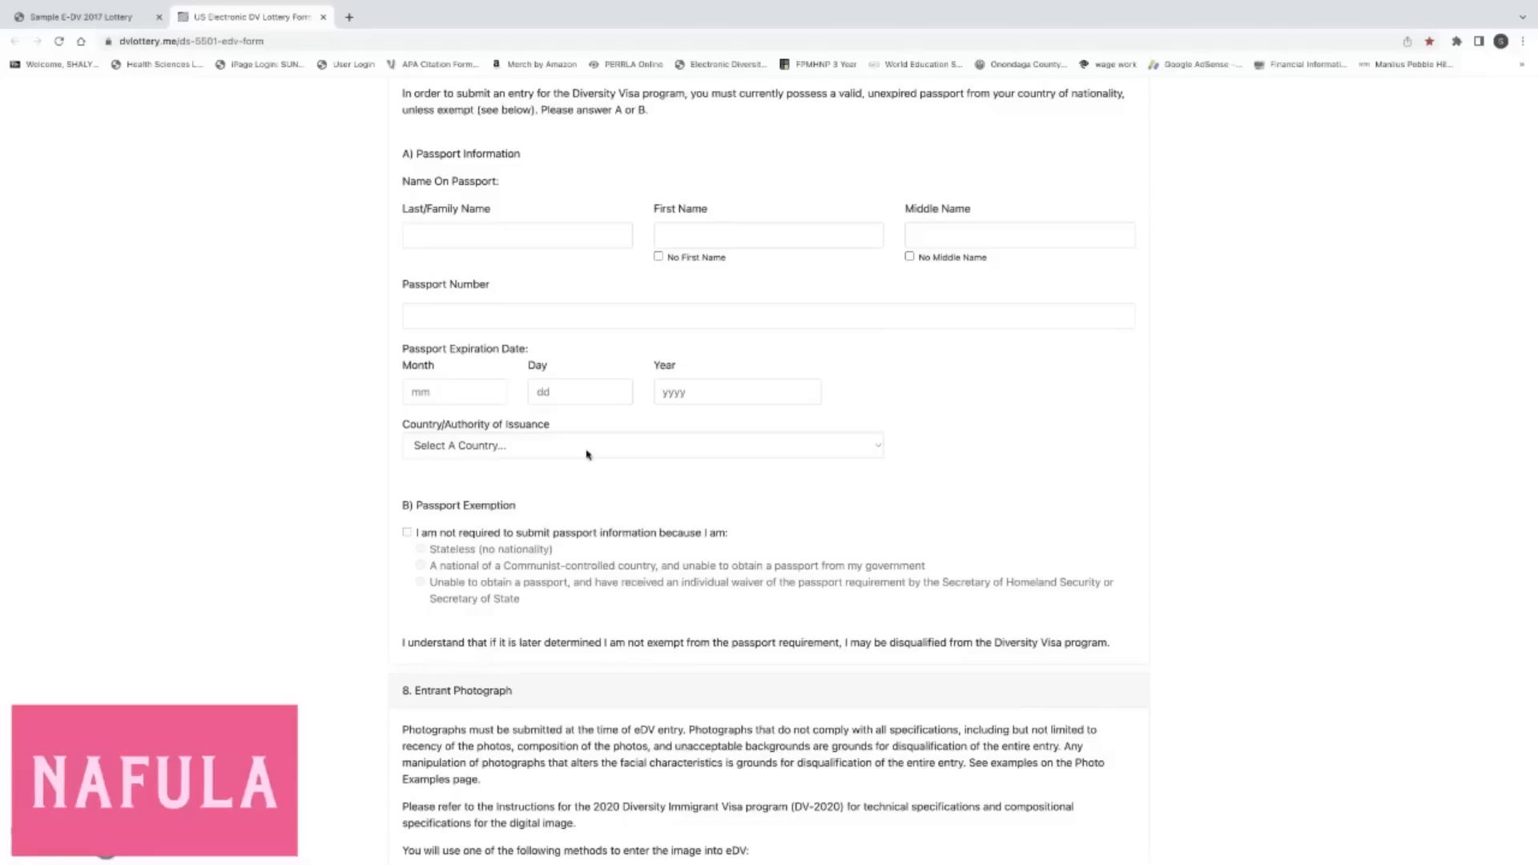
pyautogui.scroll(-2, 585, 454)
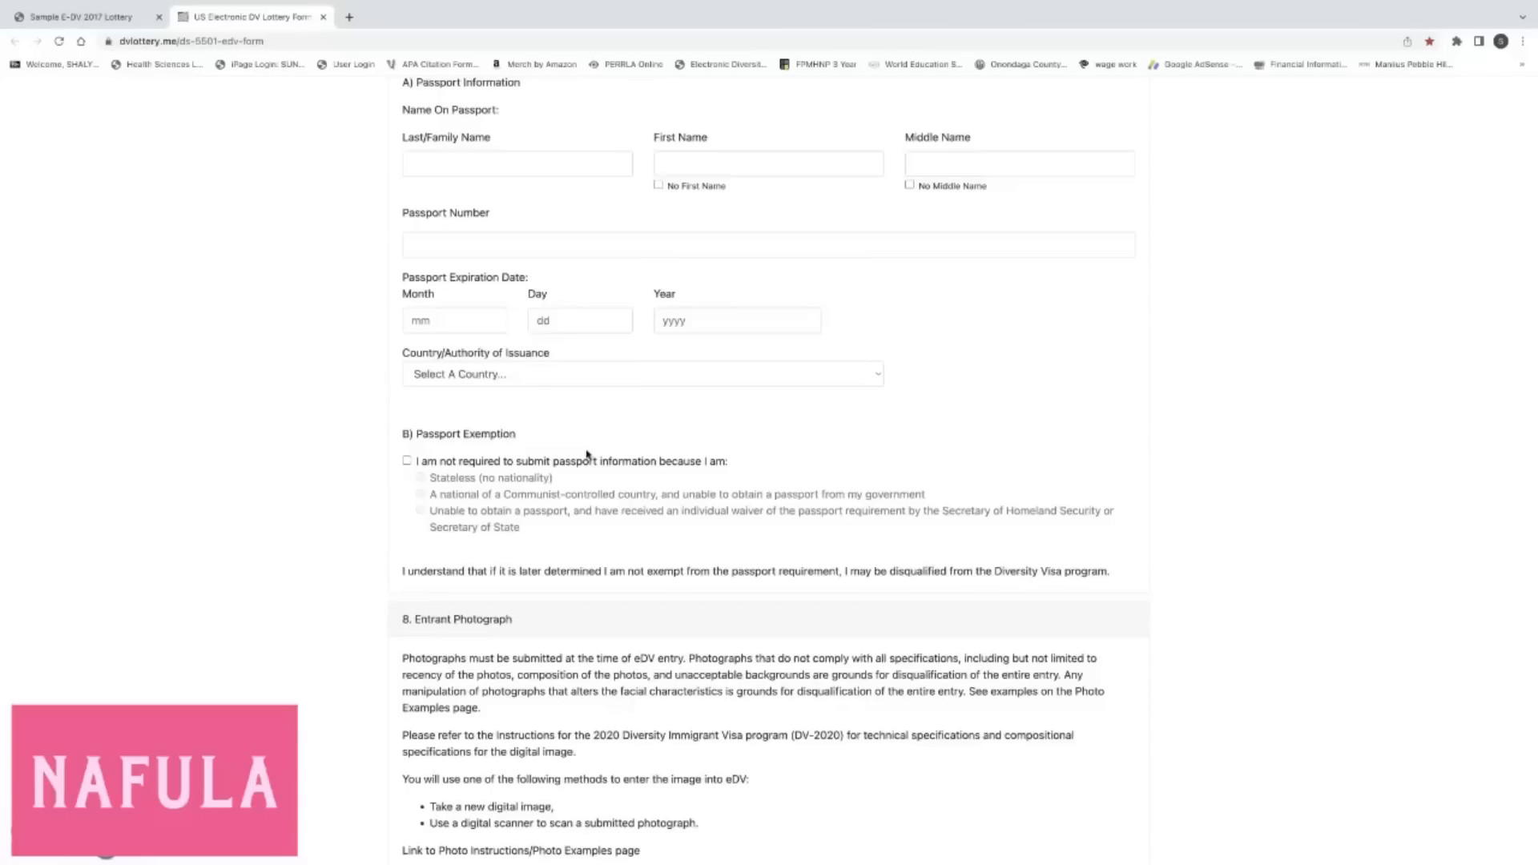
pyautogui.click(544, 465)
pyautogui.click(580, 469)
pyautogui.scroll(-15, 461, 317)
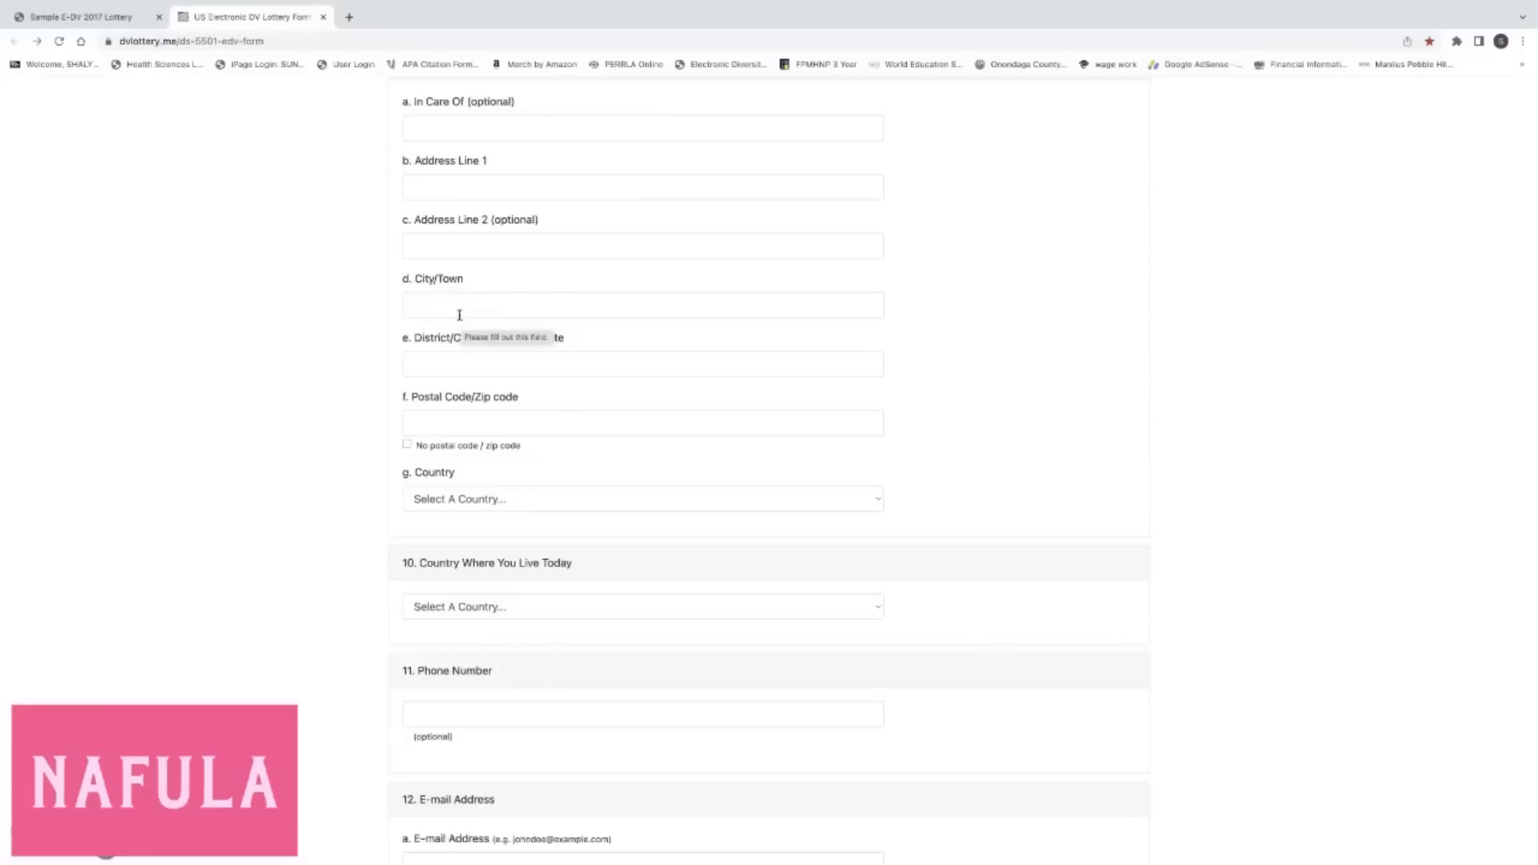
pyautogui.scroll(2, 460, 316)
# Leave In Care Of empty and enter the entrant's P.O. box in Address Line 1.
pyautogui.scroll(-1, 460, 315)
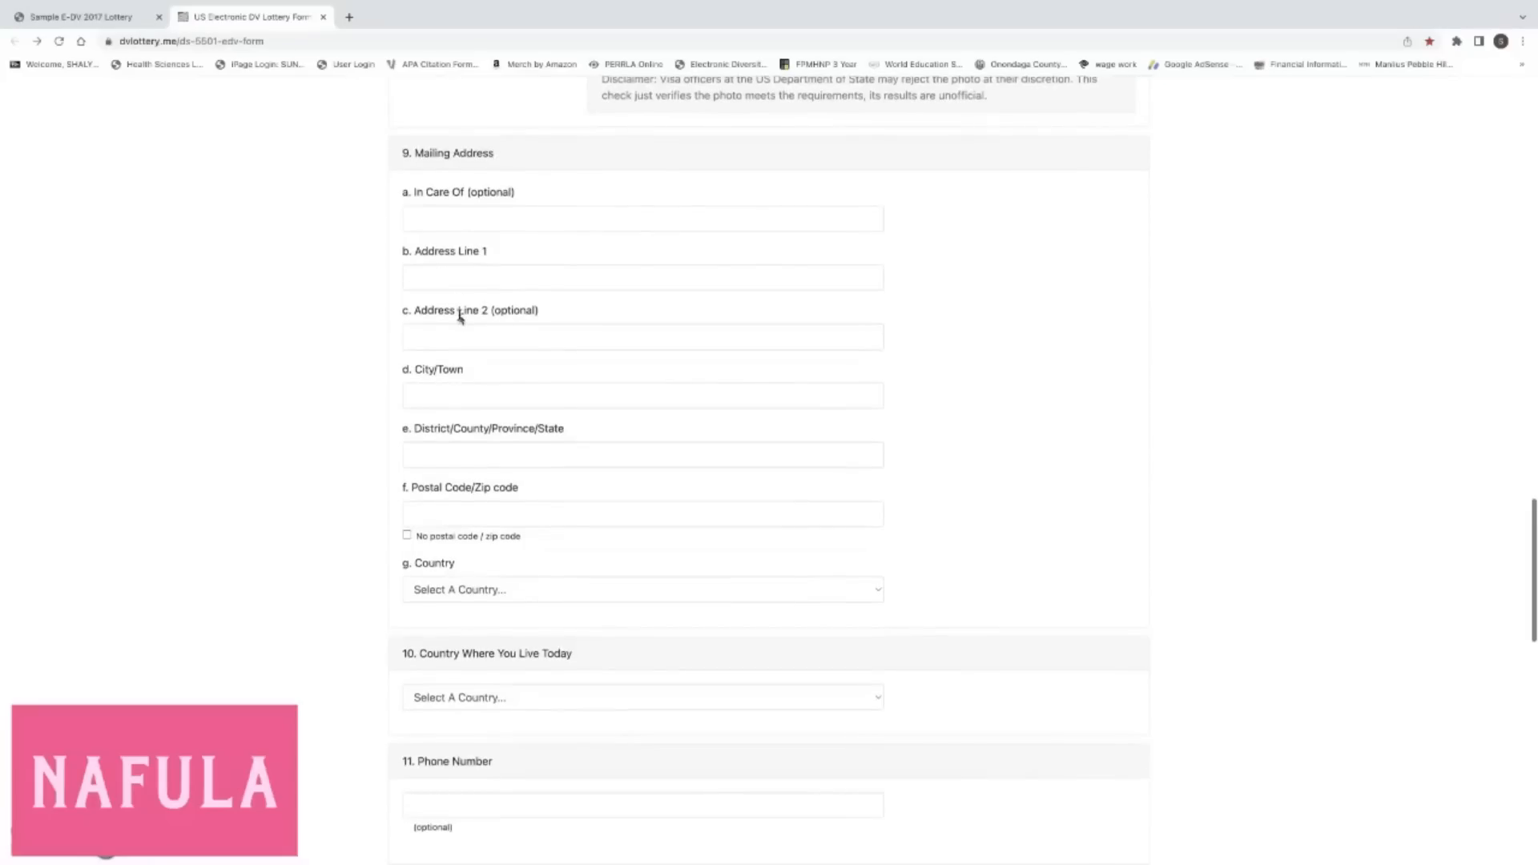
pyautogui.scroll(-1, 460, 315)
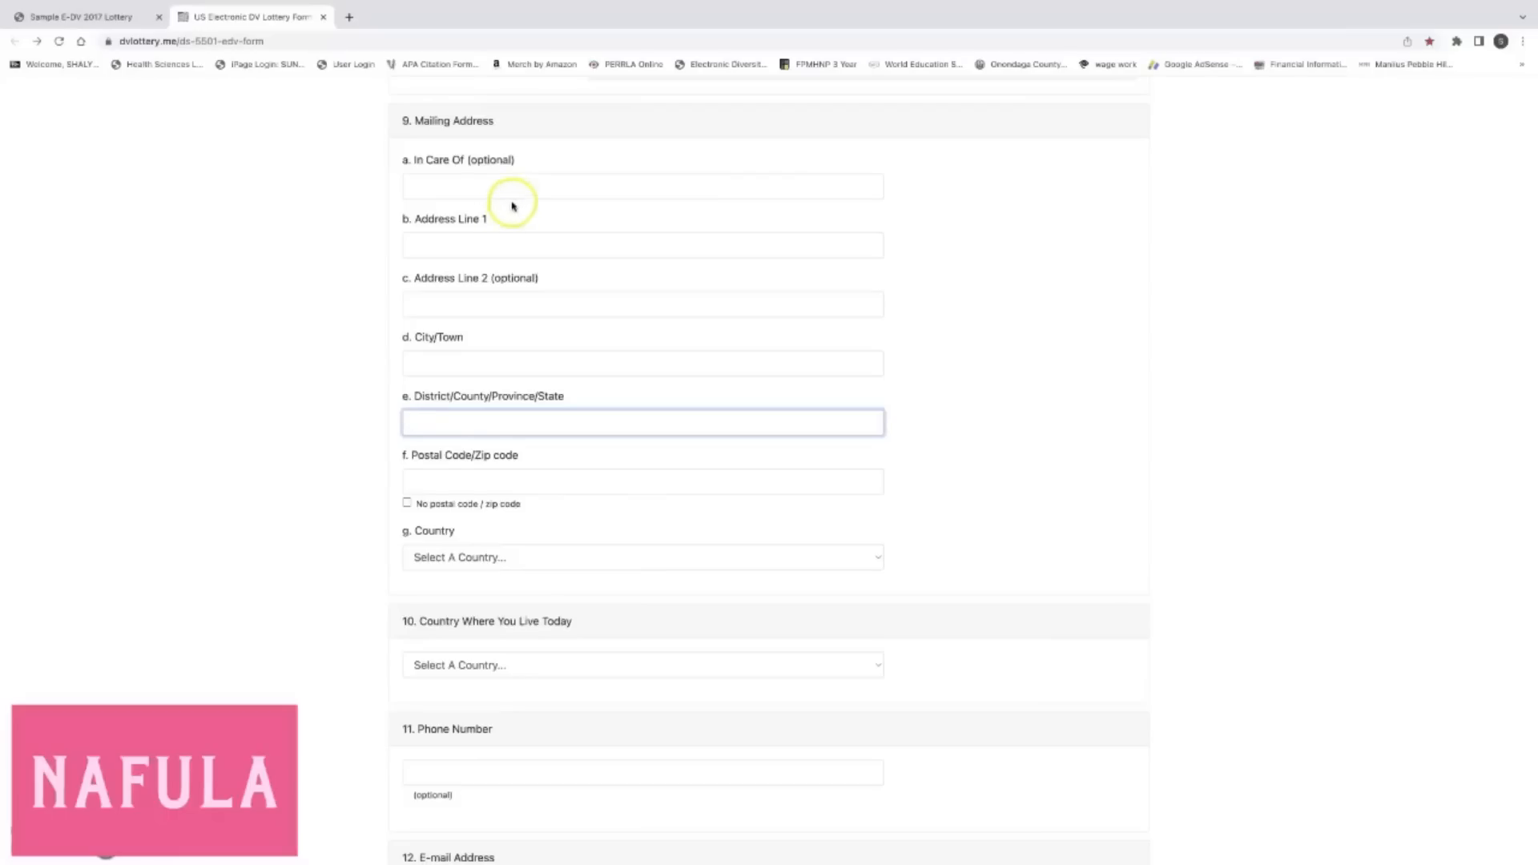
pyautogui.click(512, 186)
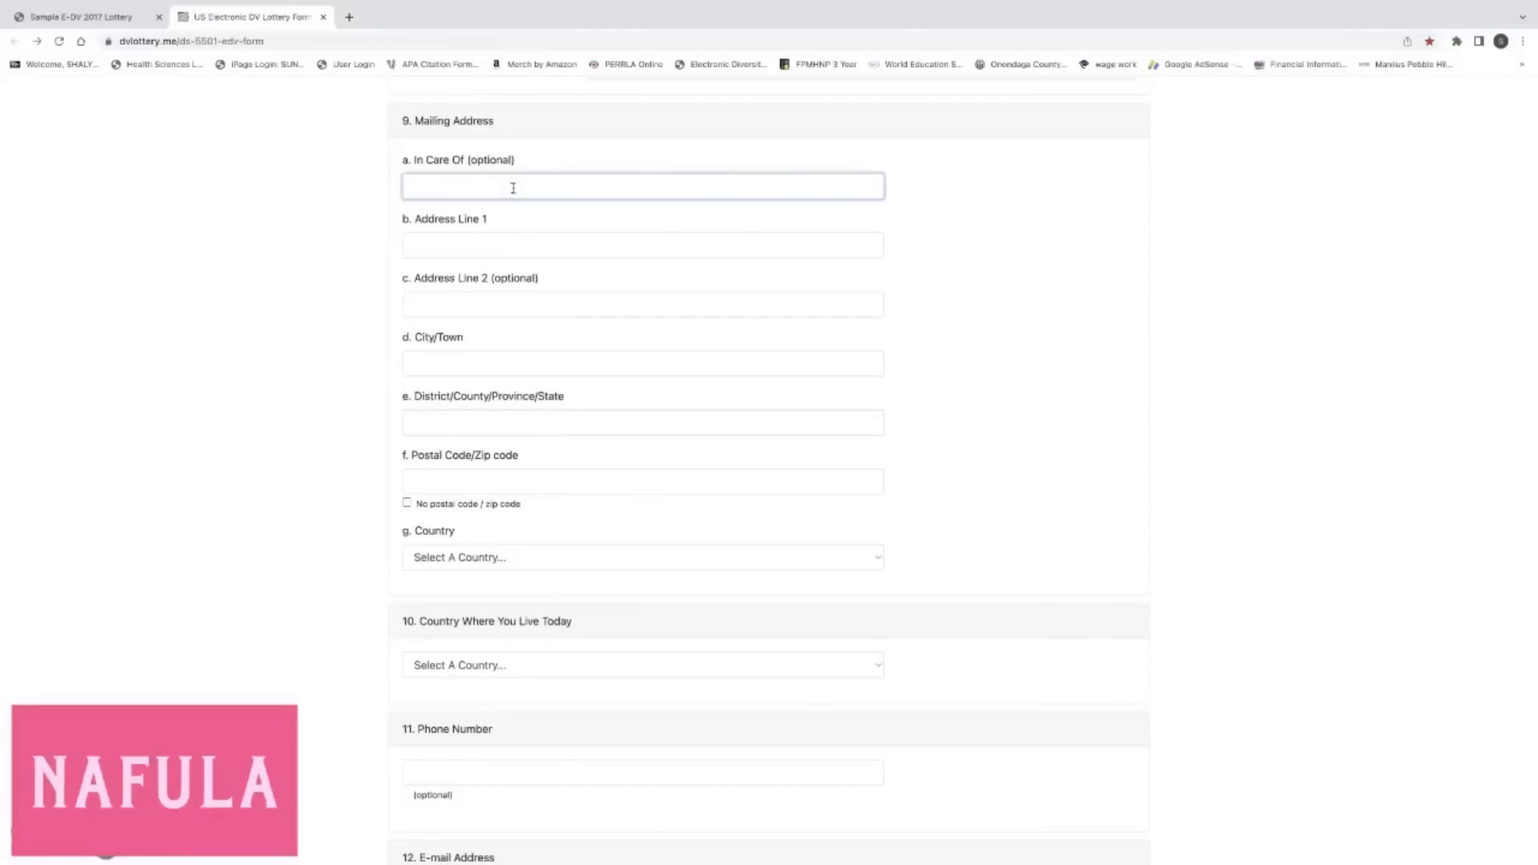
pyautogui.write('sha')
pyautogui.press('BackSpace')
pyautogui.press('BackSpace')
pyautogui.press('BackSpace')
pyautogui.write('SDA CHURCH')
pyautogui.press('BackSpace')
pyautogui.press('BackSpace')
pyautogui.press('BackSpace')
pyautogui.press('BackSpace')
pyautogui.press('BackSpace')
pyautogui.press('BackSpace')
pyautogui.press('BackSpace')
pyautogui.press('BackSpace')
pyautogui.press('BackSpace')
pyautogui.press('BackSpace')
pyautogui.click(451, 208)
pyautogui.click(464, 178)
pyautogui.click(480, 247)
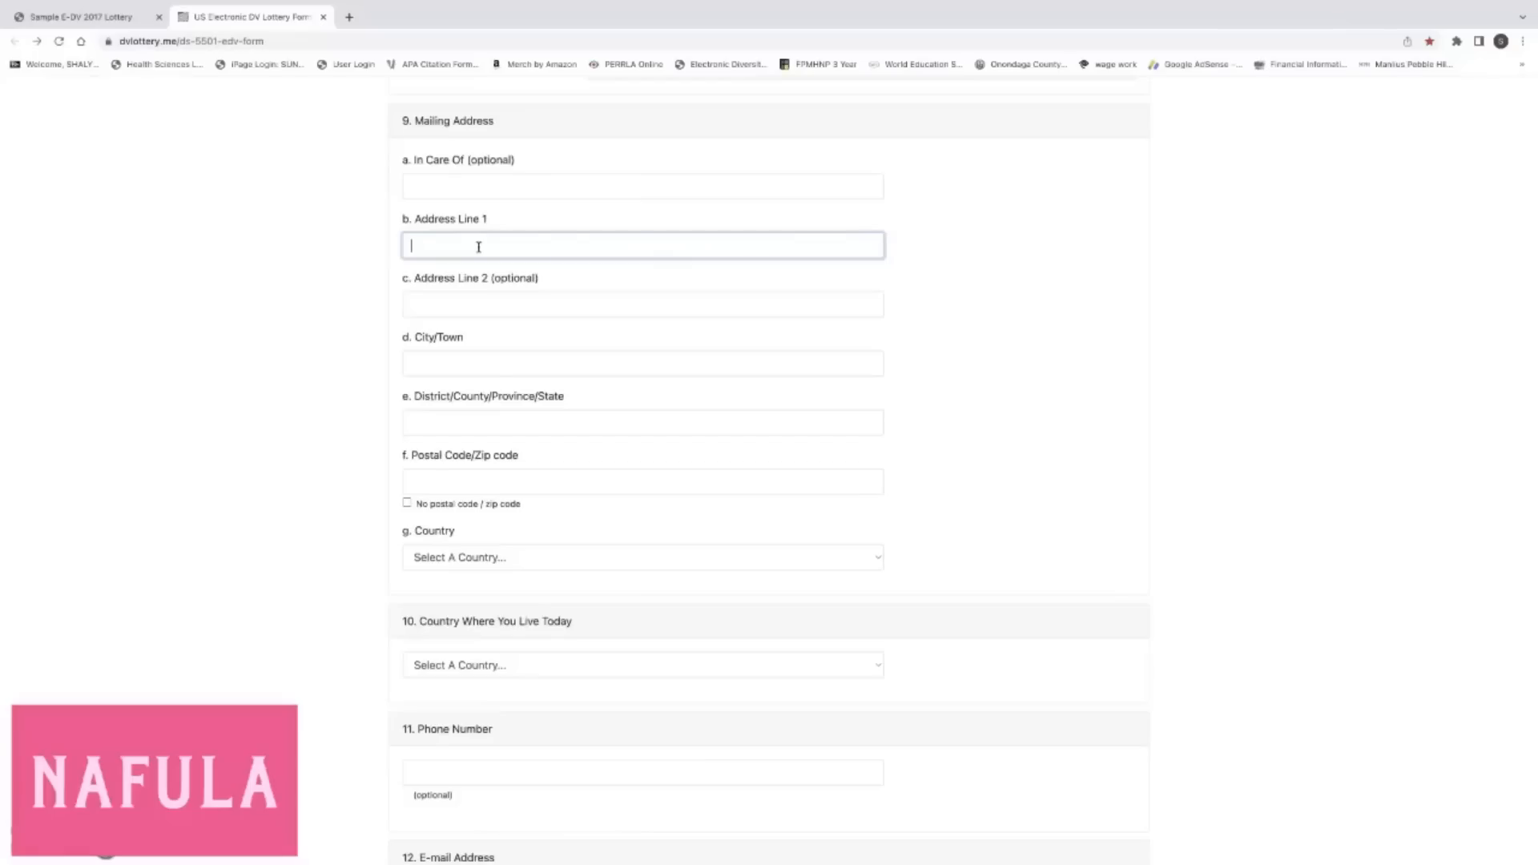
# Enter the entrant's city in both the City/Town and District/County/Province/State address fields.
pyautogui.scroll(-1, 474, 310)
pyautogui.click(471, 317)
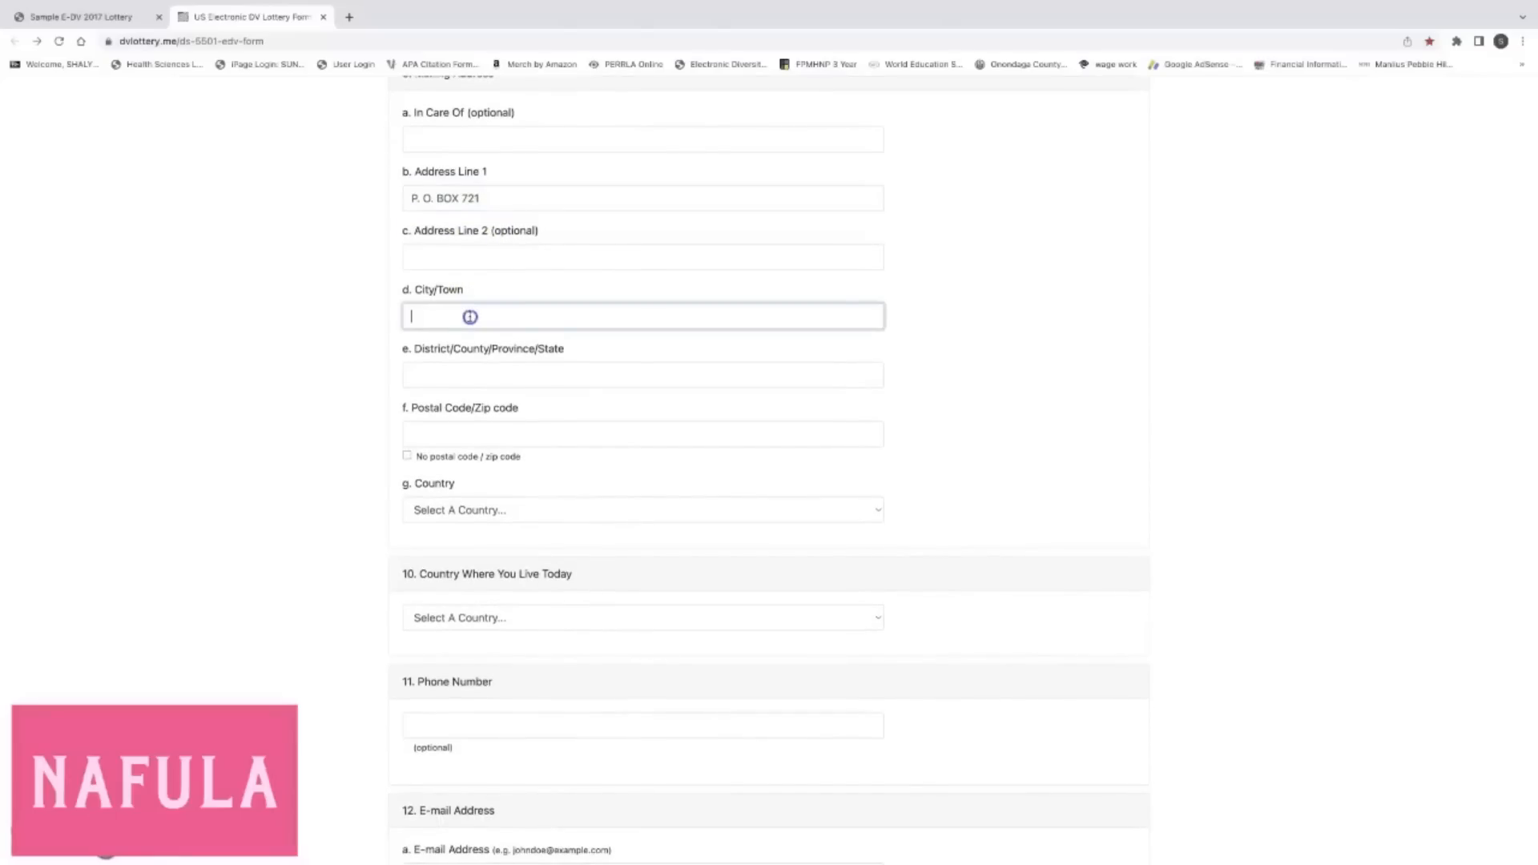
pyautogui.write('NAIROBI')
pyautogui.click(468, 315)
pyautogui.scroll(-1, 468, 315)
pyautogui.click(468, 315)
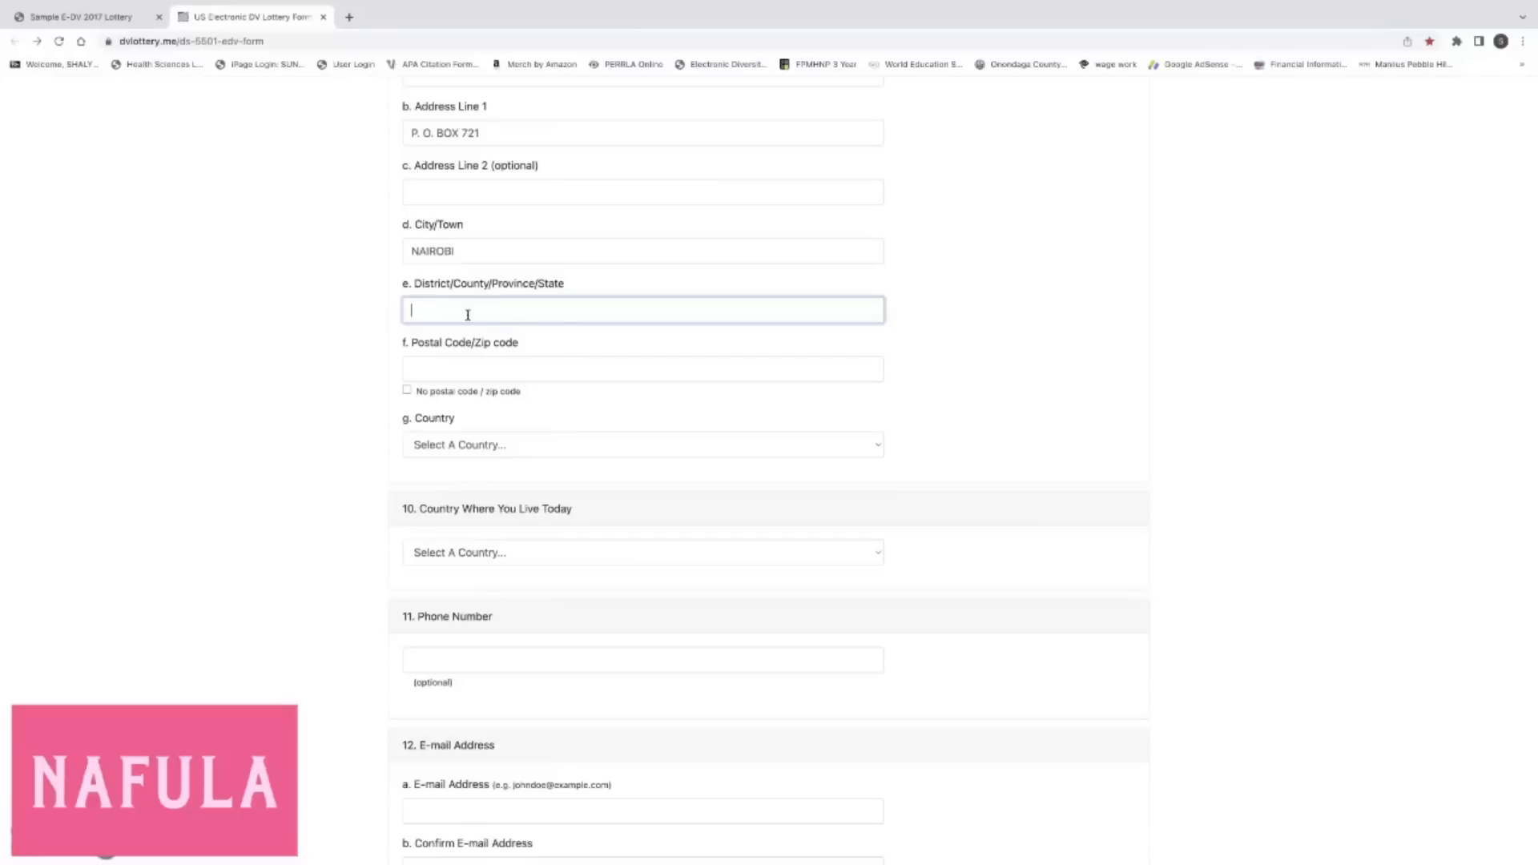
pyautogui.write('NAIROBI')
pyautogui.scroll(-2, 481, 353)
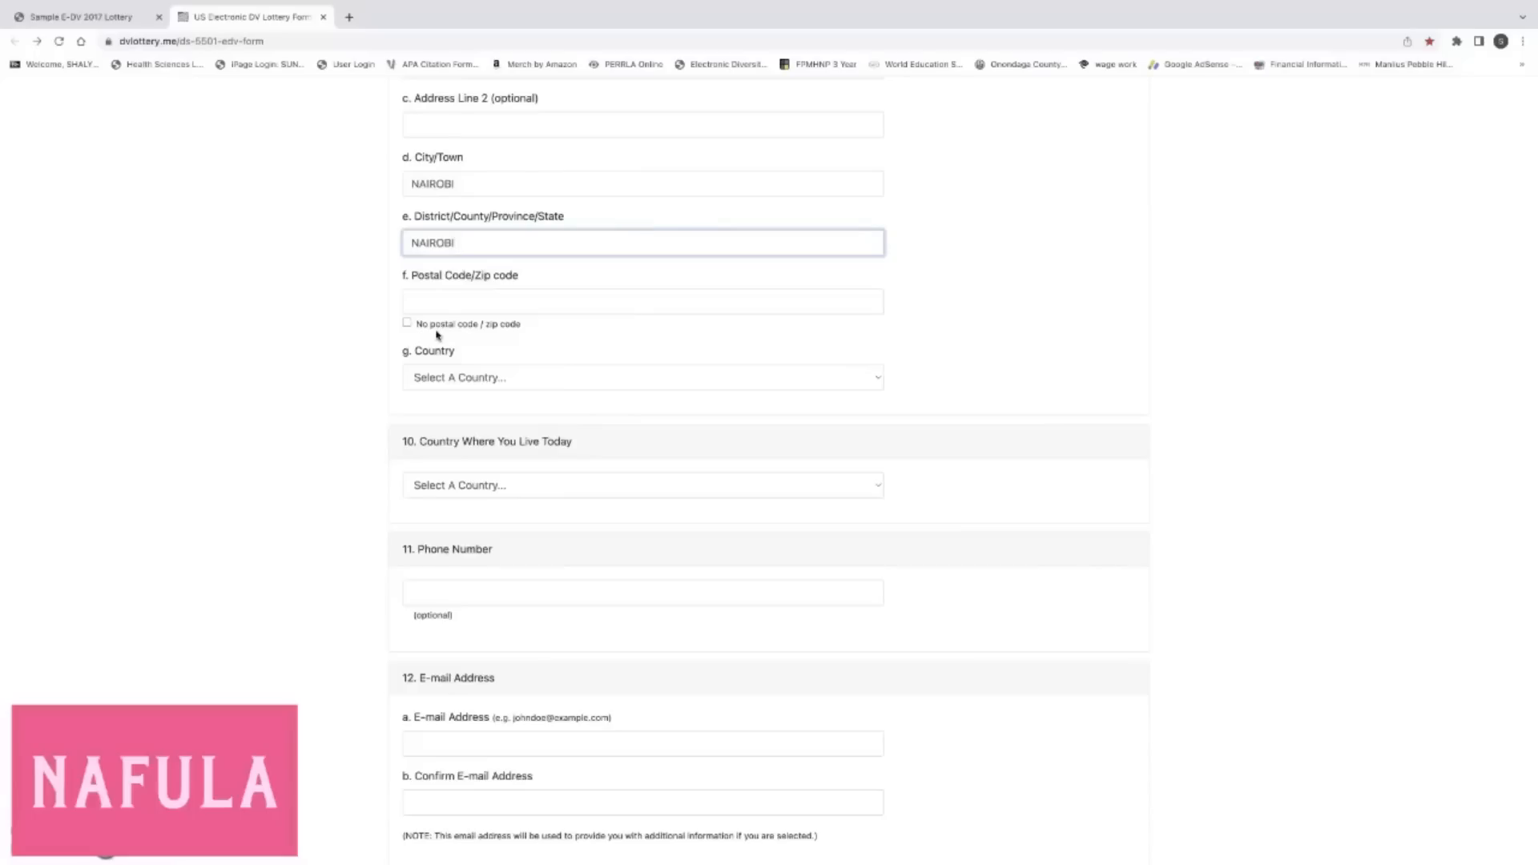
# Tick and then untick 'No postal code / zip code' so the Postal Code field stays editable.
pyautogui.click(461, 302)
pyautogui.click(408, 324)
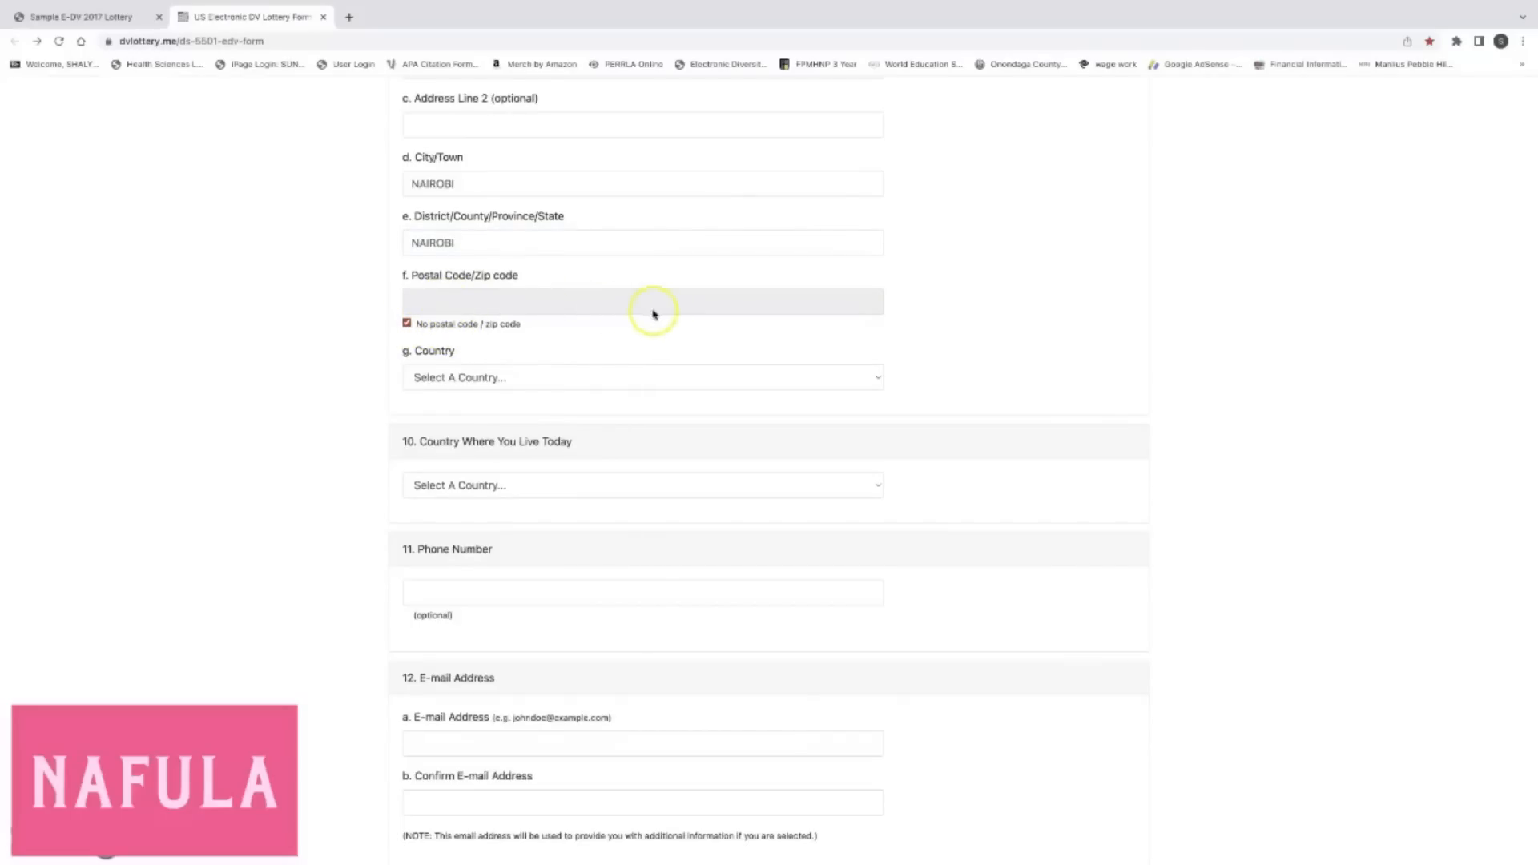
pyautogui.click(552, 302)
pyautogui.click(406, 322)
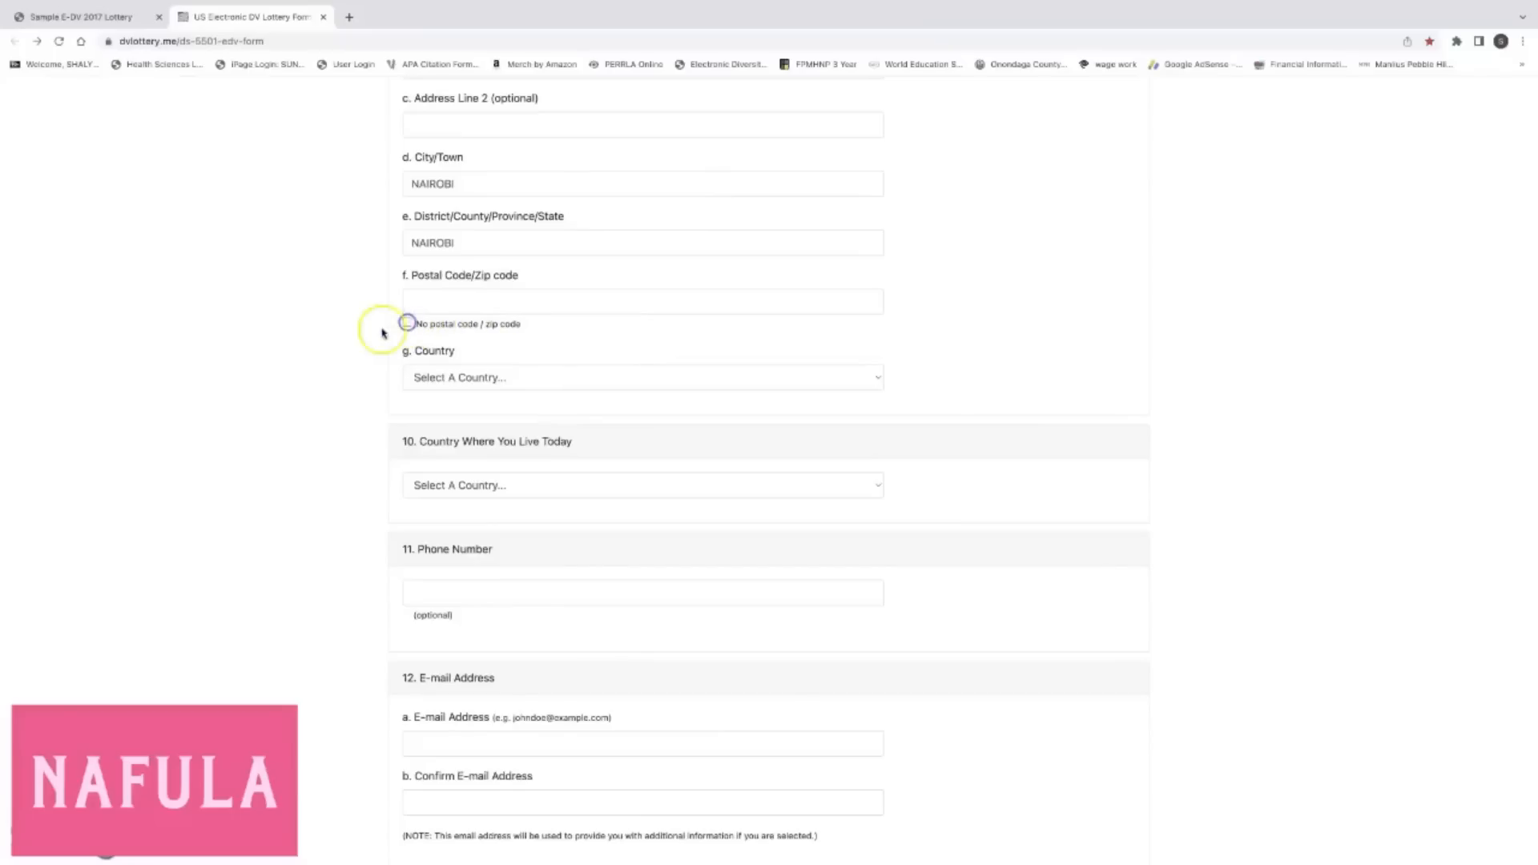
# Enter the mailing address's postal code in the Postal Code field.
pyautogui.click(431, 300)
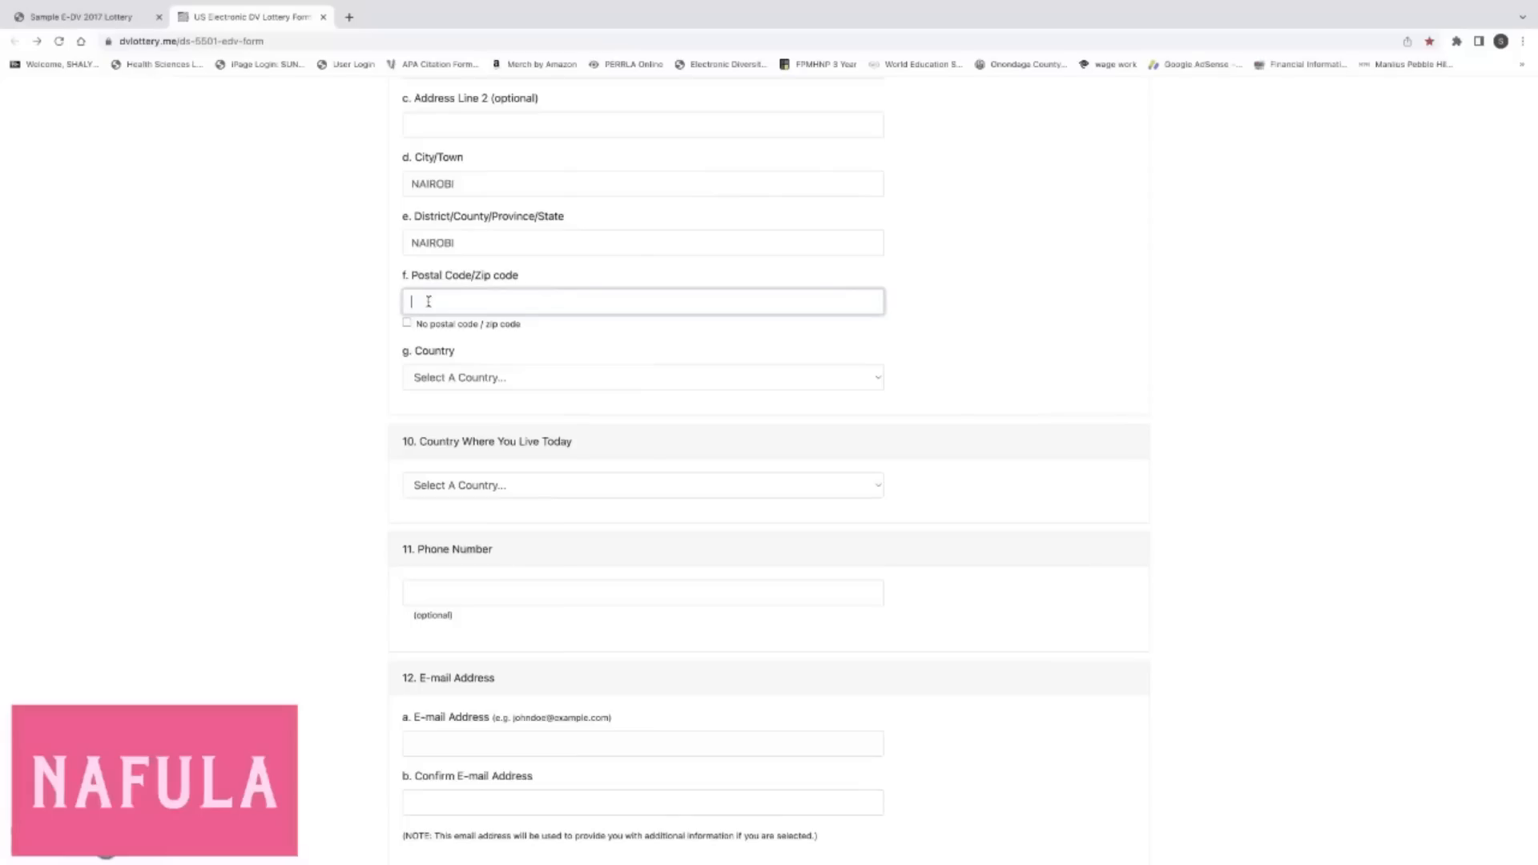
pyautogui.write('00100')
pyautogui.click(324, 353)
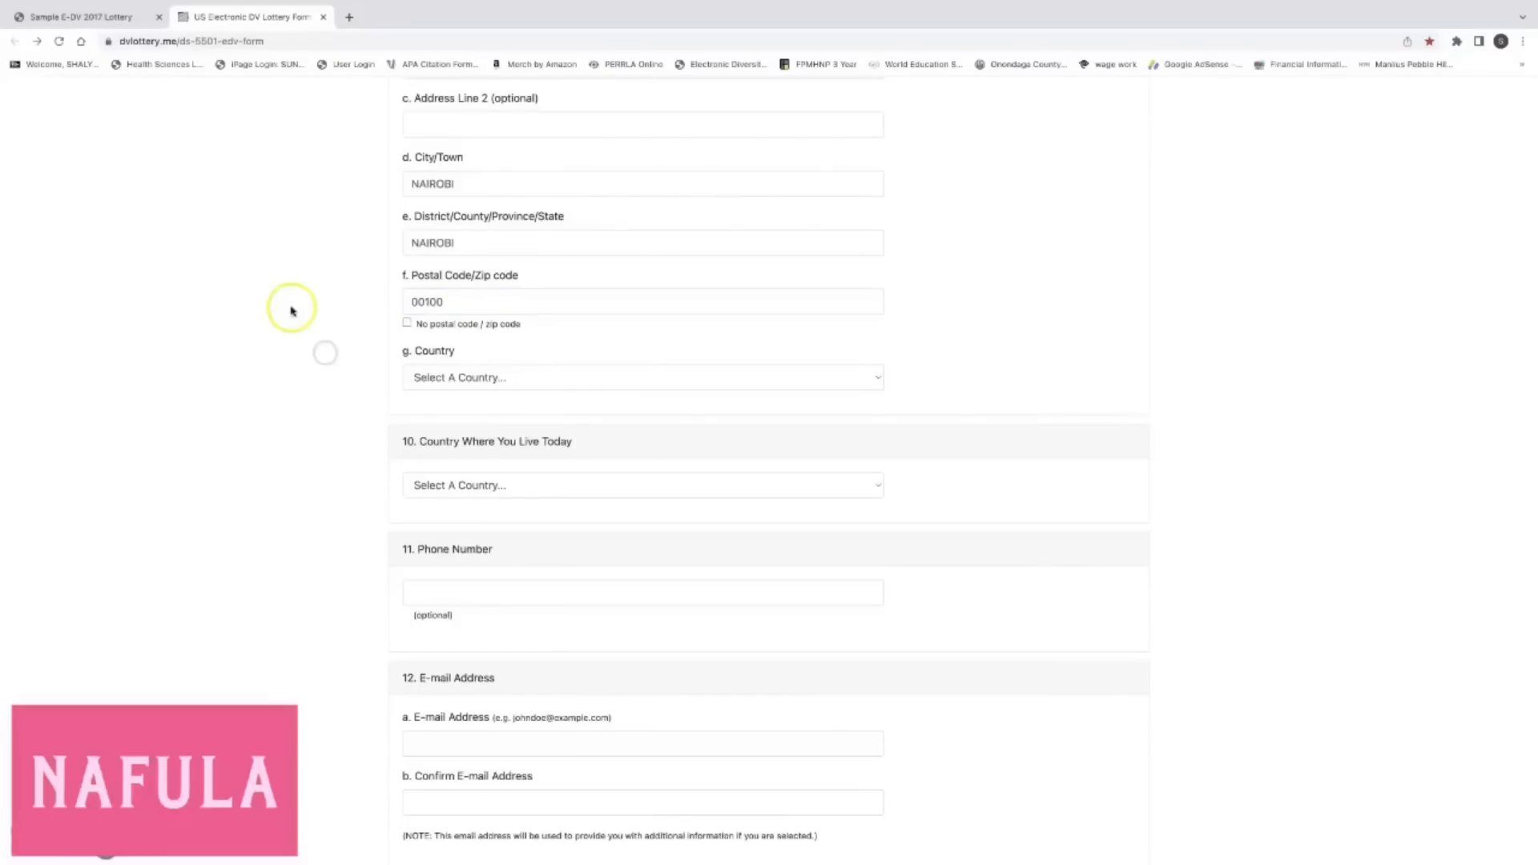
pyautogui.click(458, 303)
pyautogui.scroll(3, 458, 303)
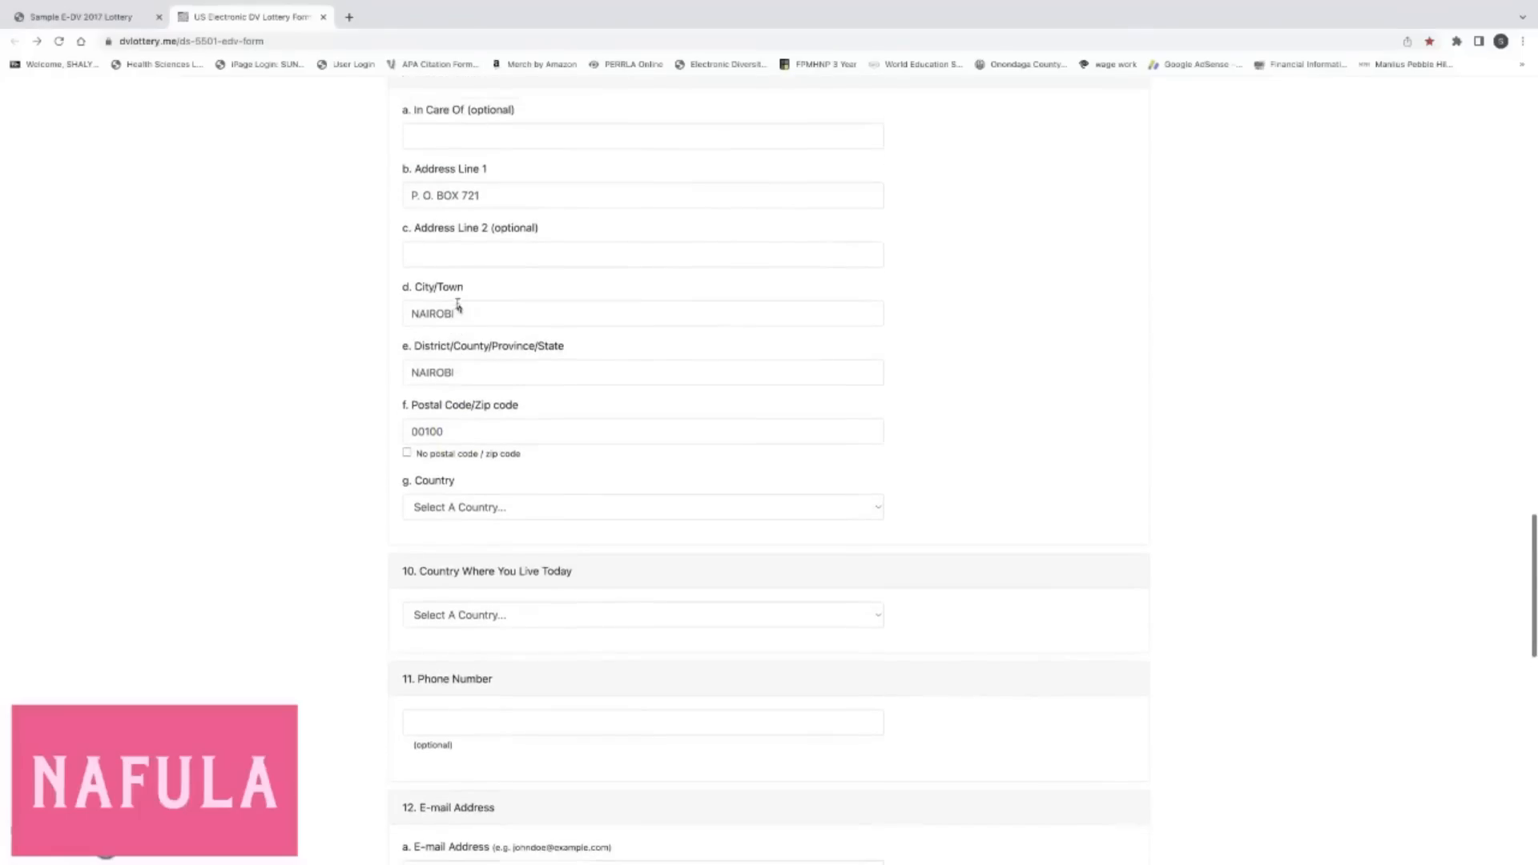
pyautogui.click(466, 185)
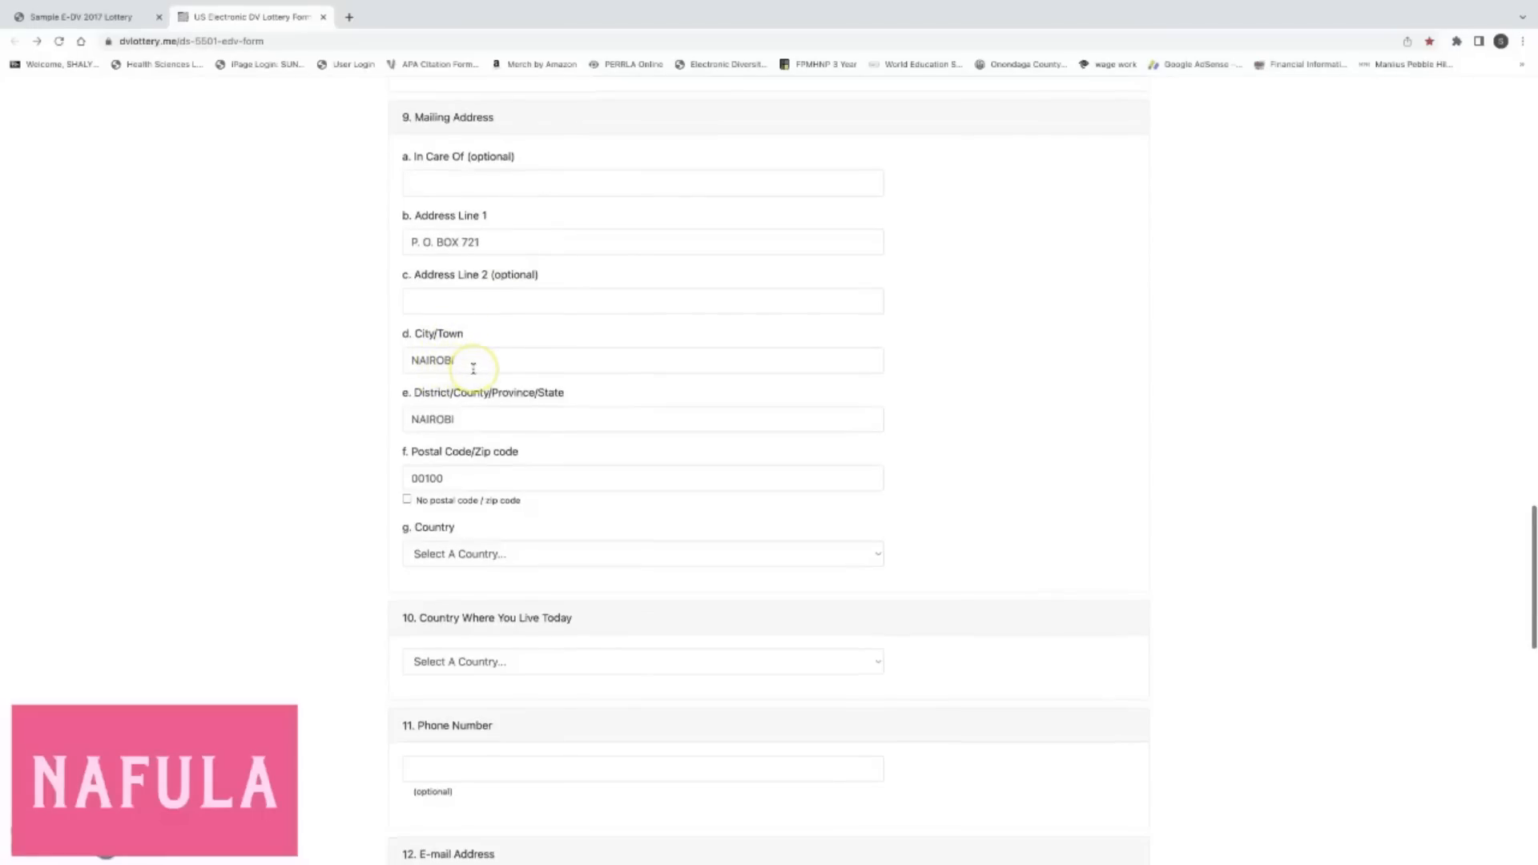
pyautogui.scroll(-1, 474, 367)
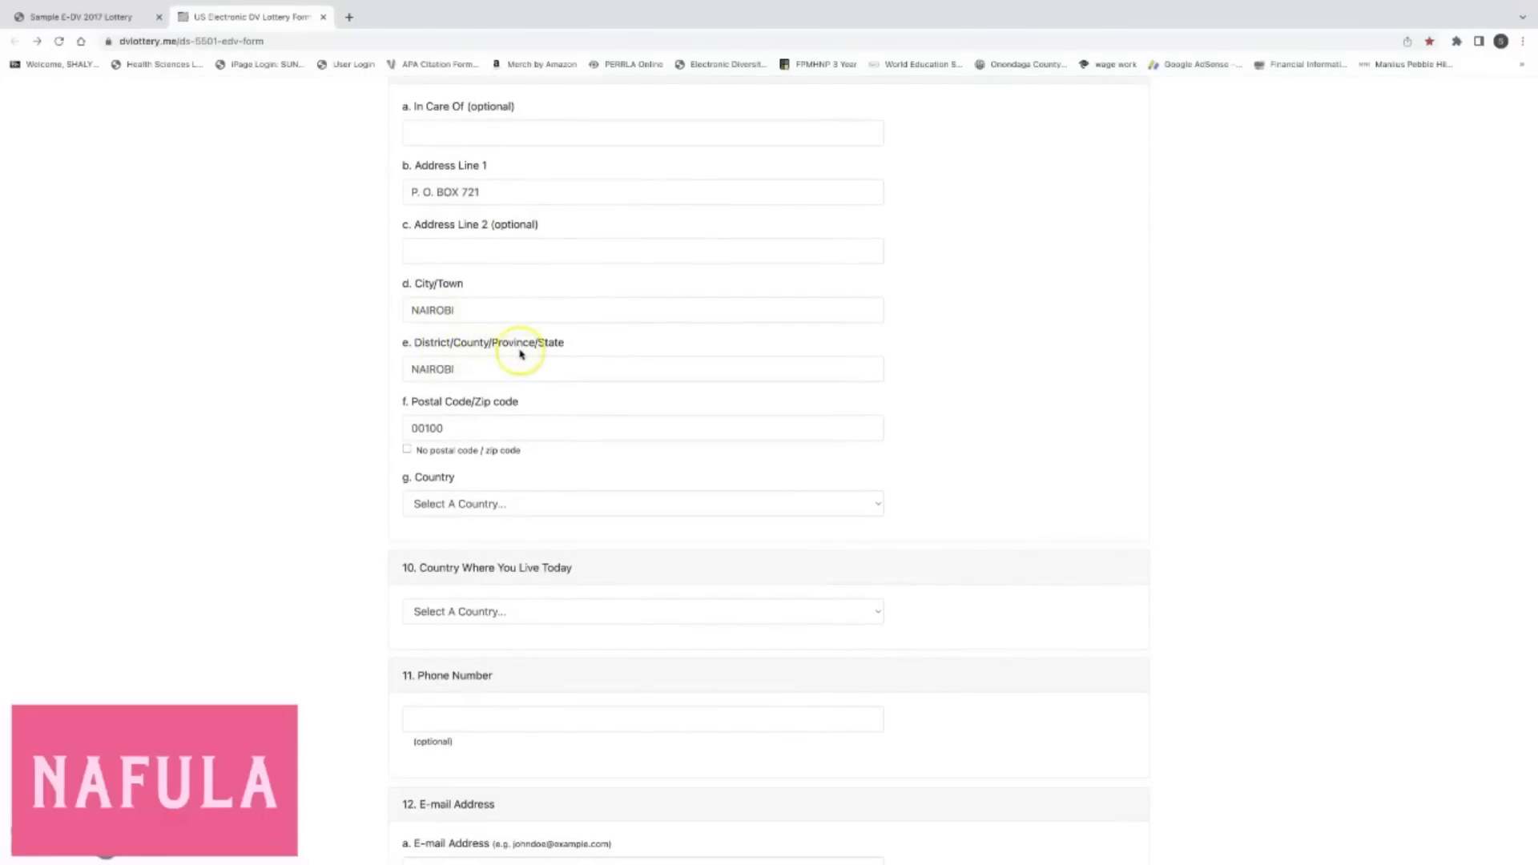
pyautogui.scroll(-2, 537, 359)
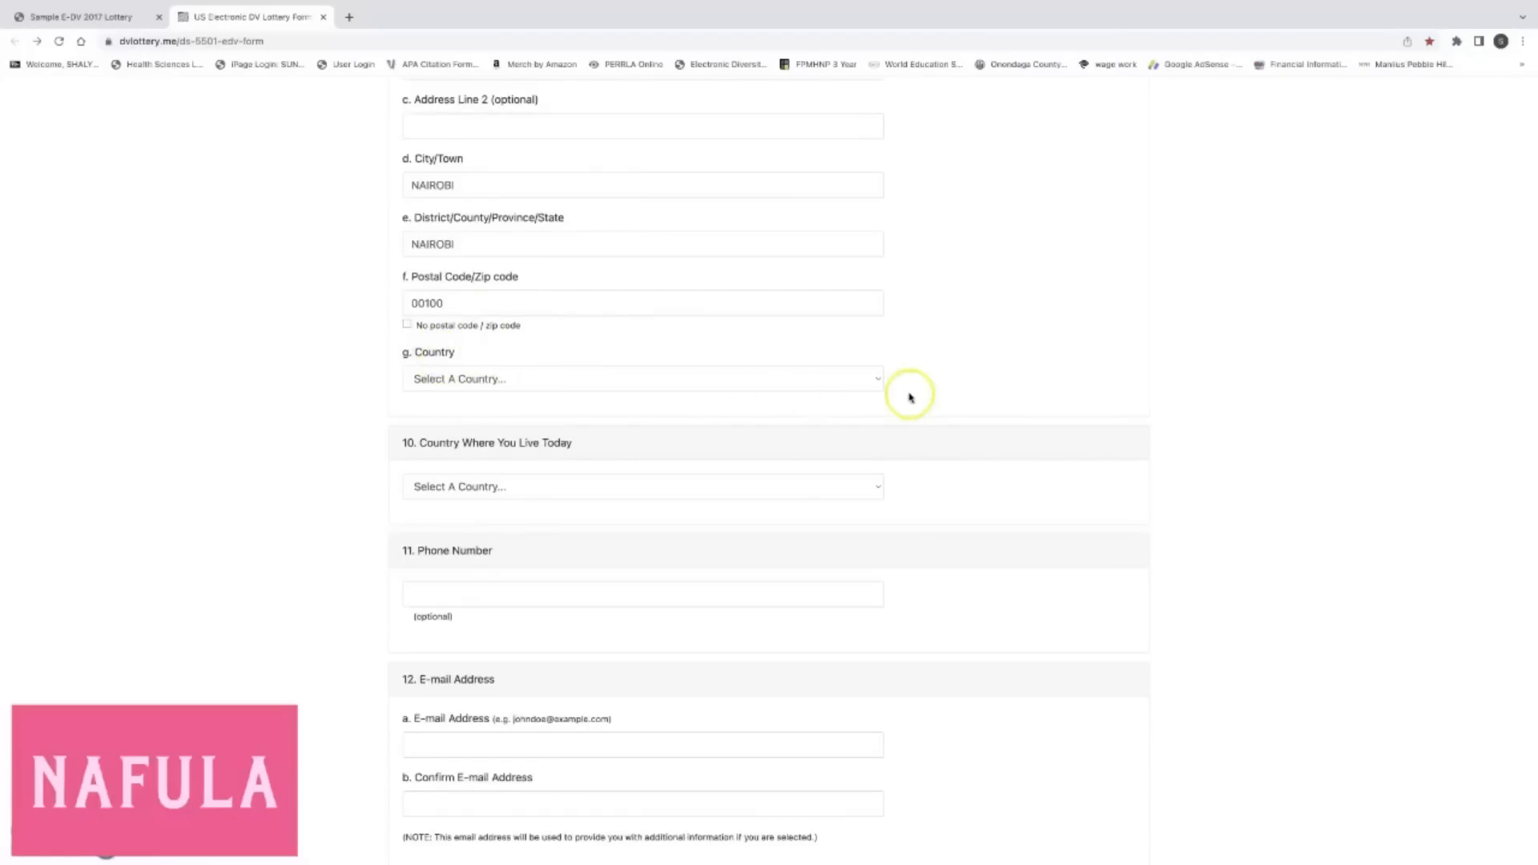
# Choose Kenya as the mailing address country.
pyautogui.click(876, 381)
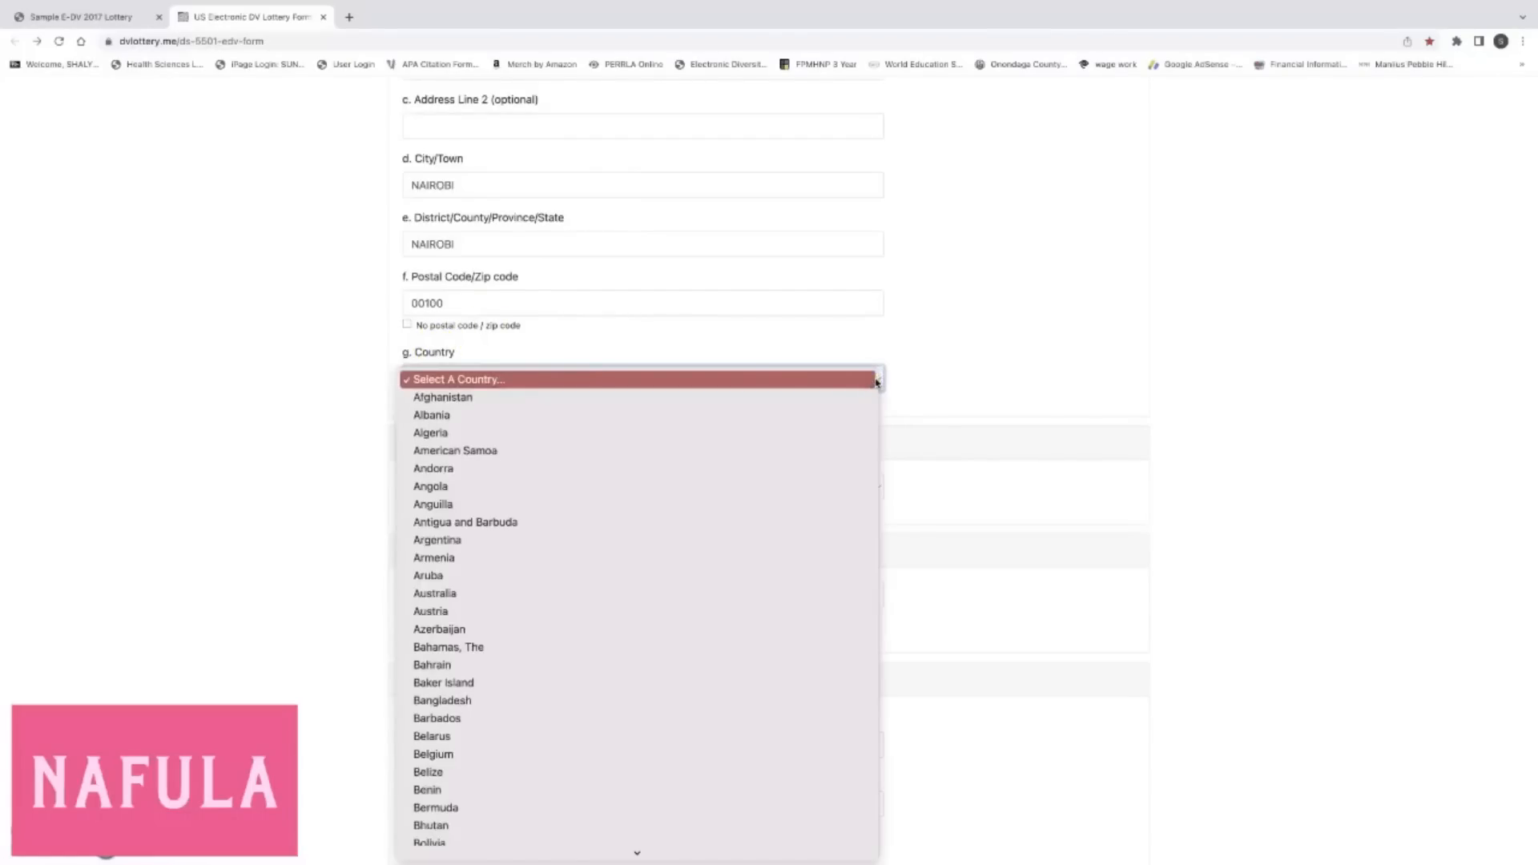
pyautogui.scroll(-5, 733, 502)
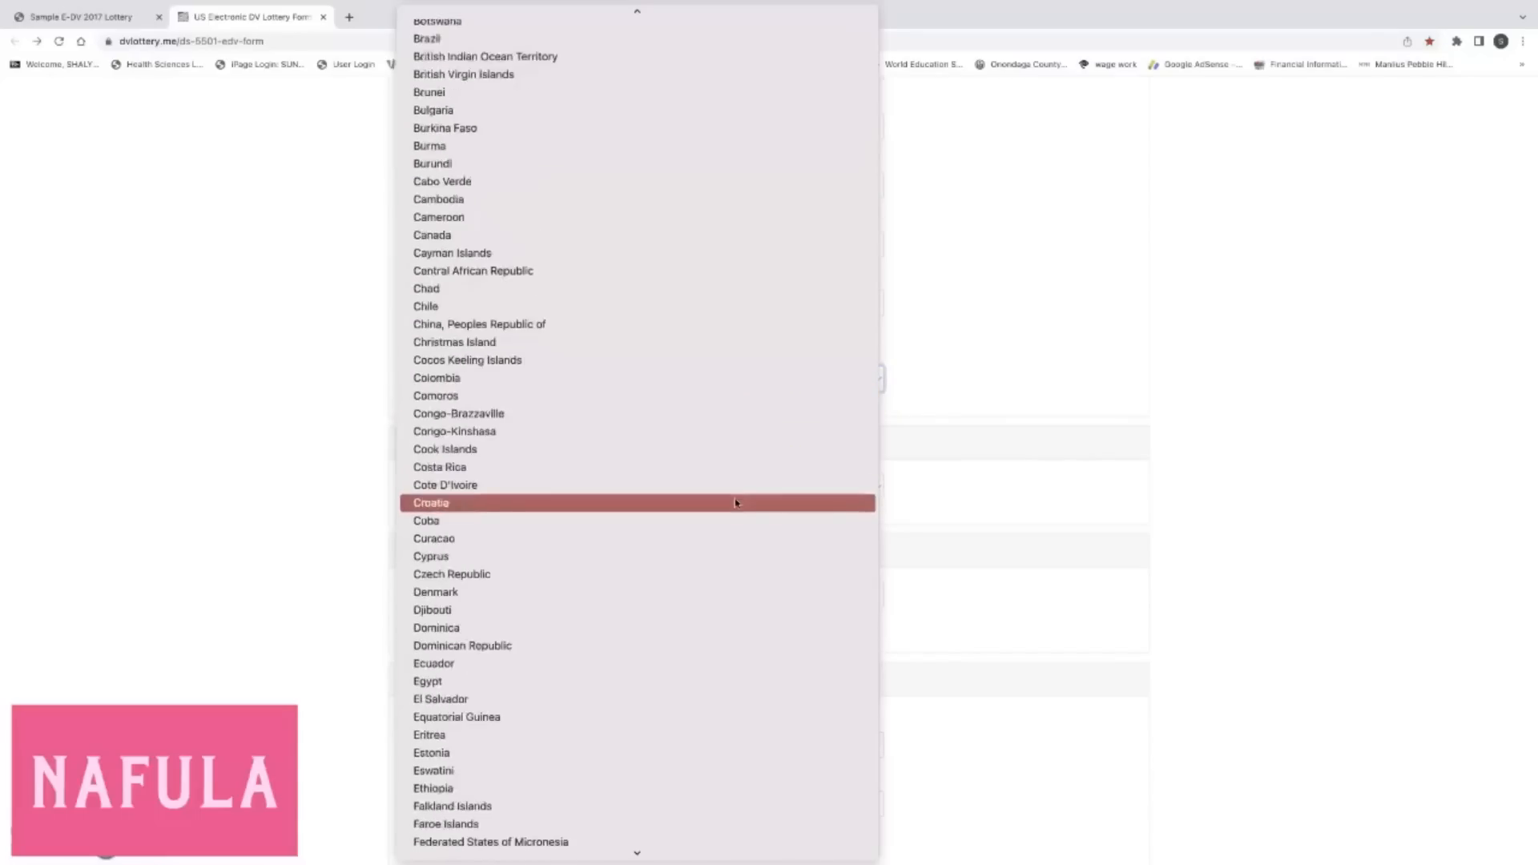
pyautogui.scroll(-7, 736, 502)
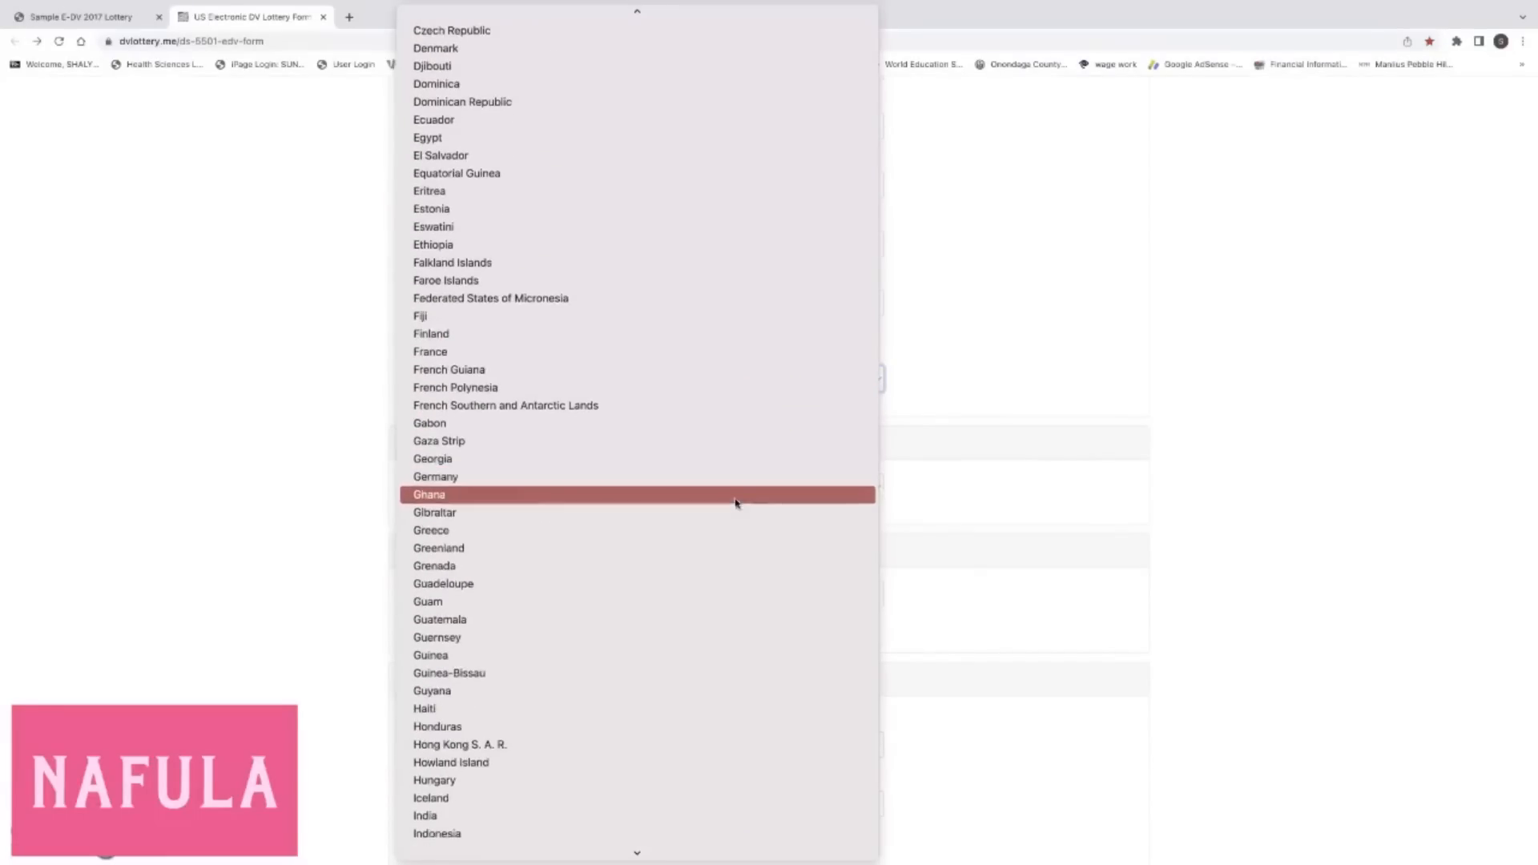
pyautogui.scroll(-7, 736, 503)
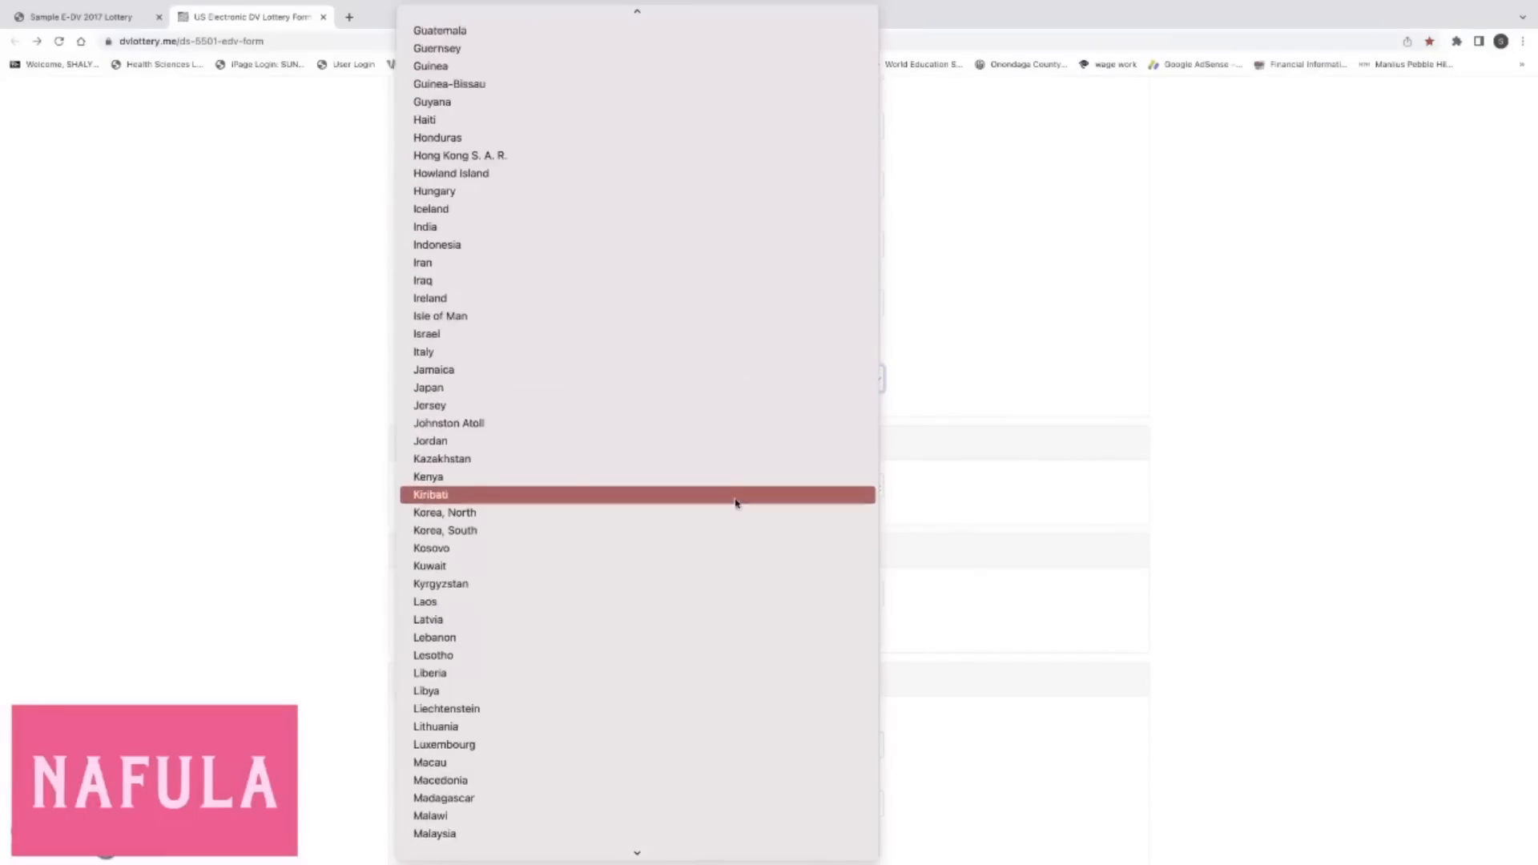
pyautogui.scroll(-1, 736, 502)
pyautogui.click(645, 463)
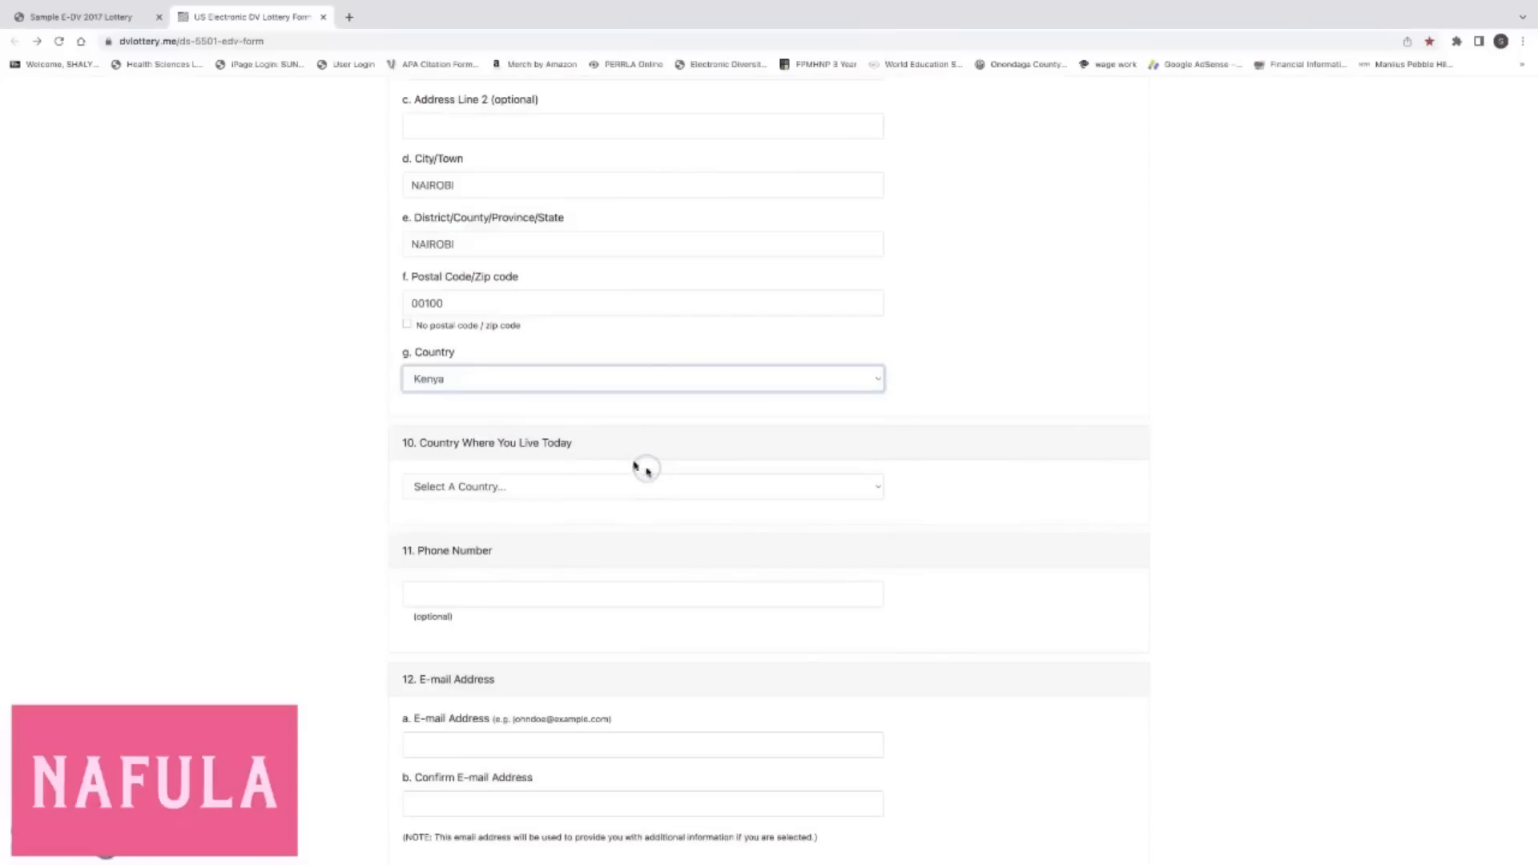
pyautogui.scroll(1, 340, 437)
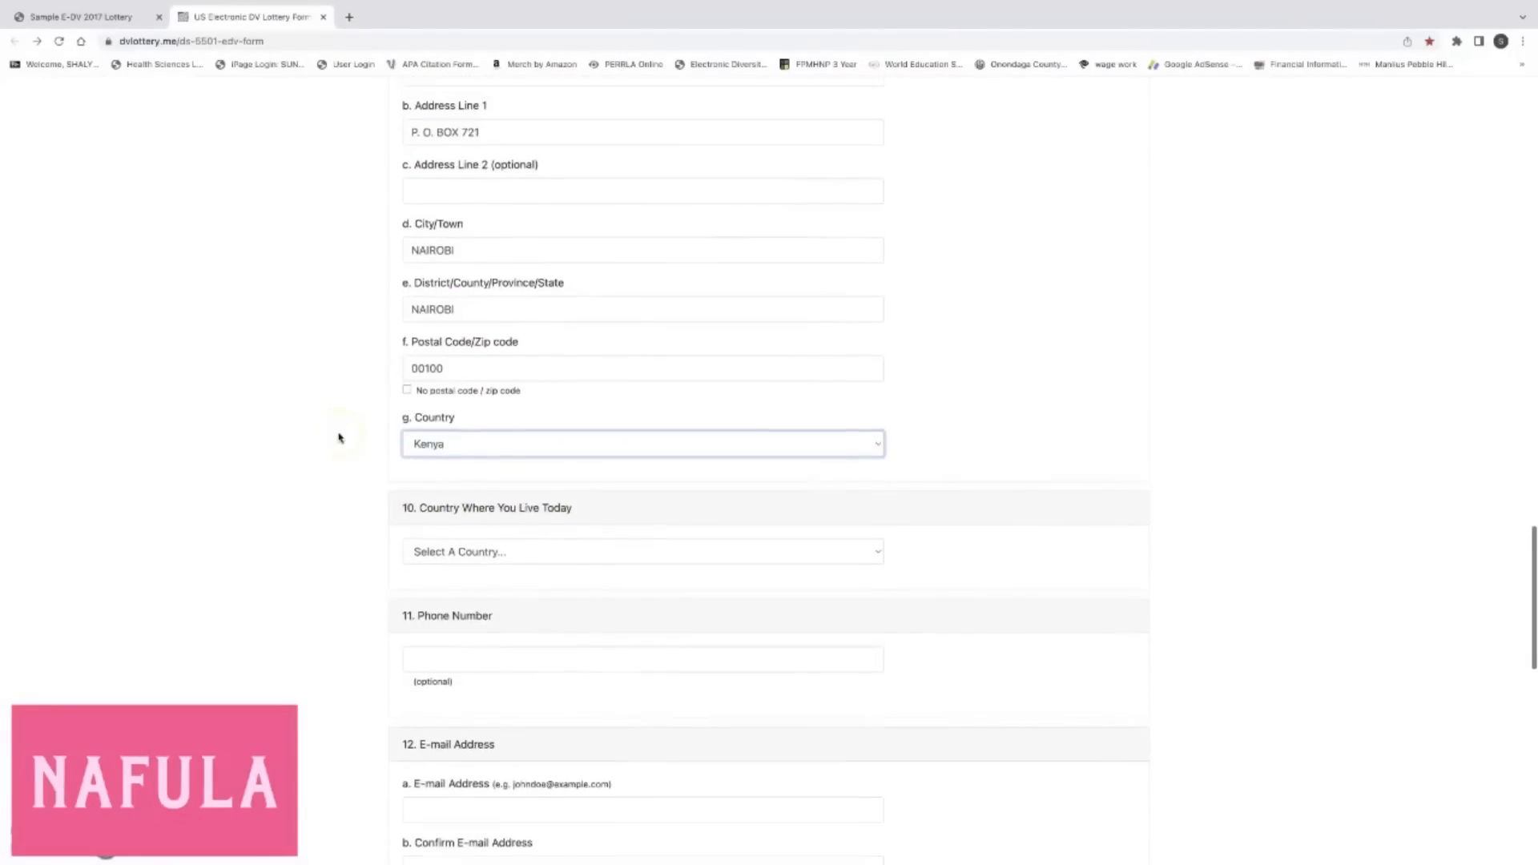
pyautogui.scroll(2, 339, 437)
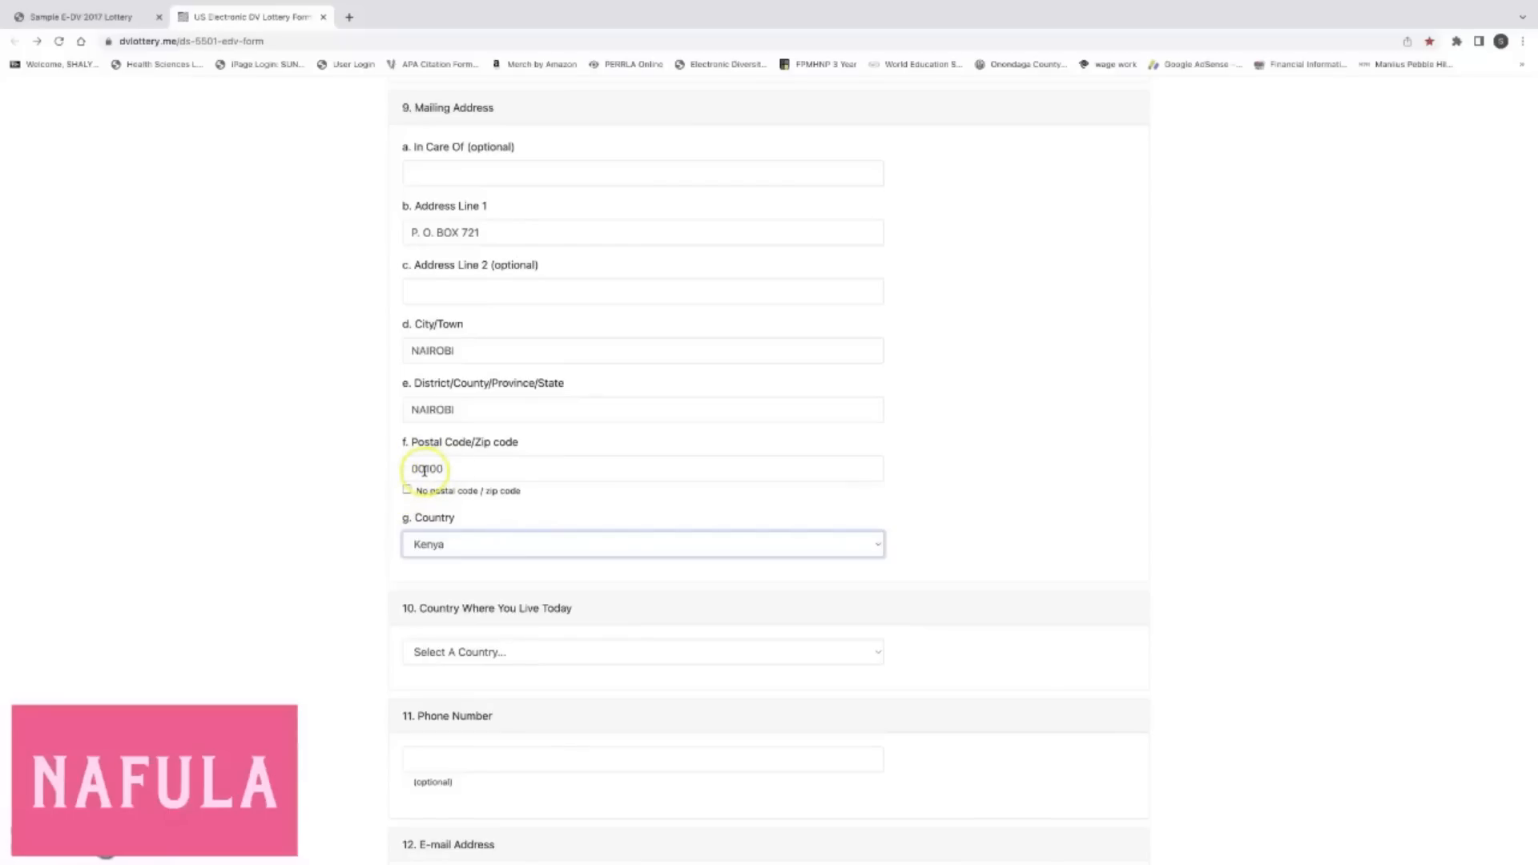
# Set Kenya as the Country Where You Live Today.
pyautogui.scroll(-3, 424, 470)
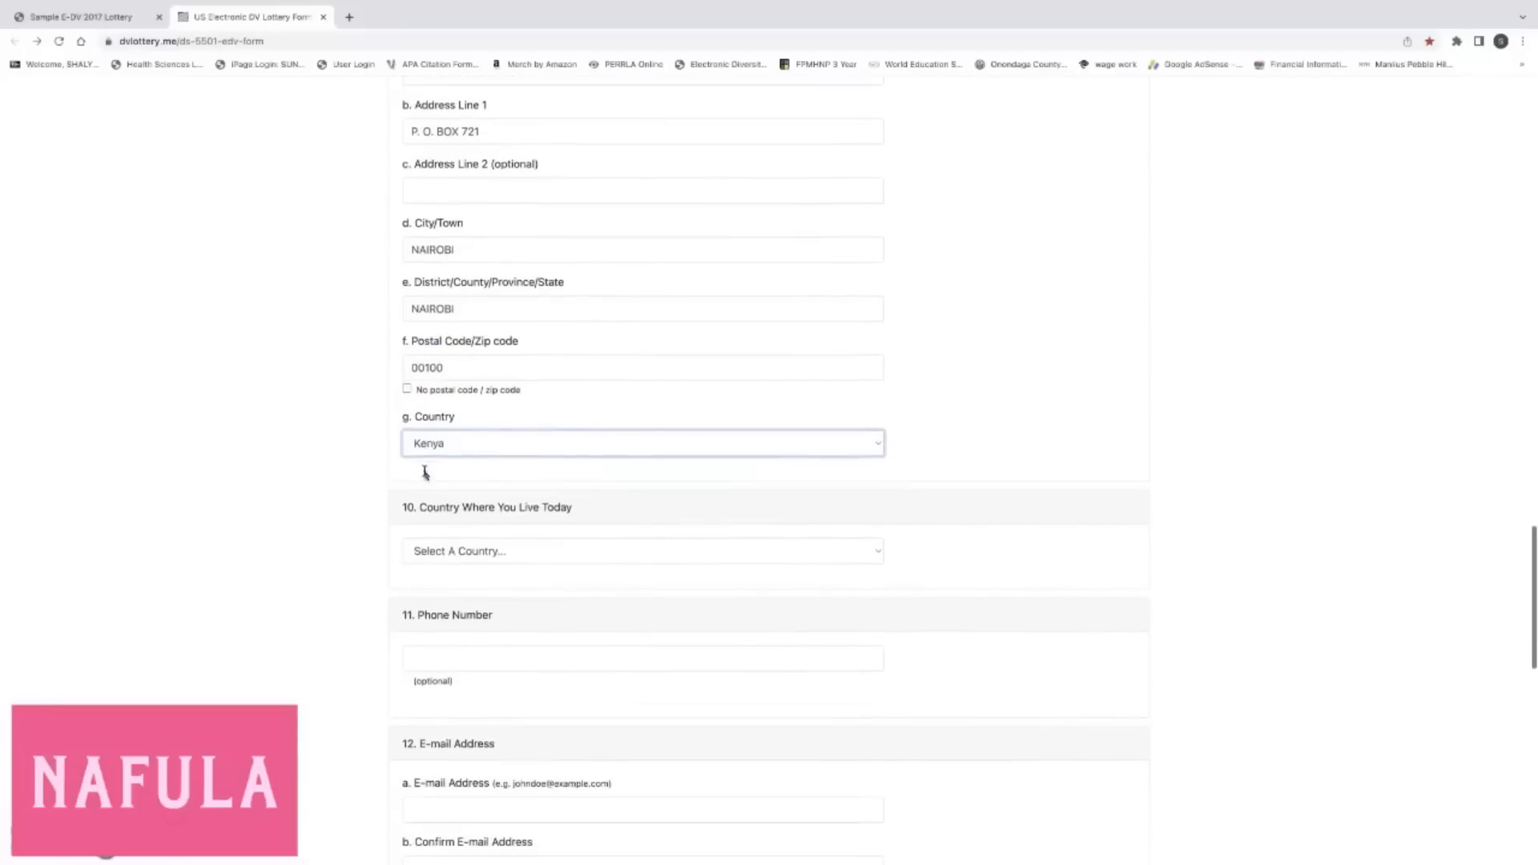
pyautogui.scroll(-3, 424, 471)
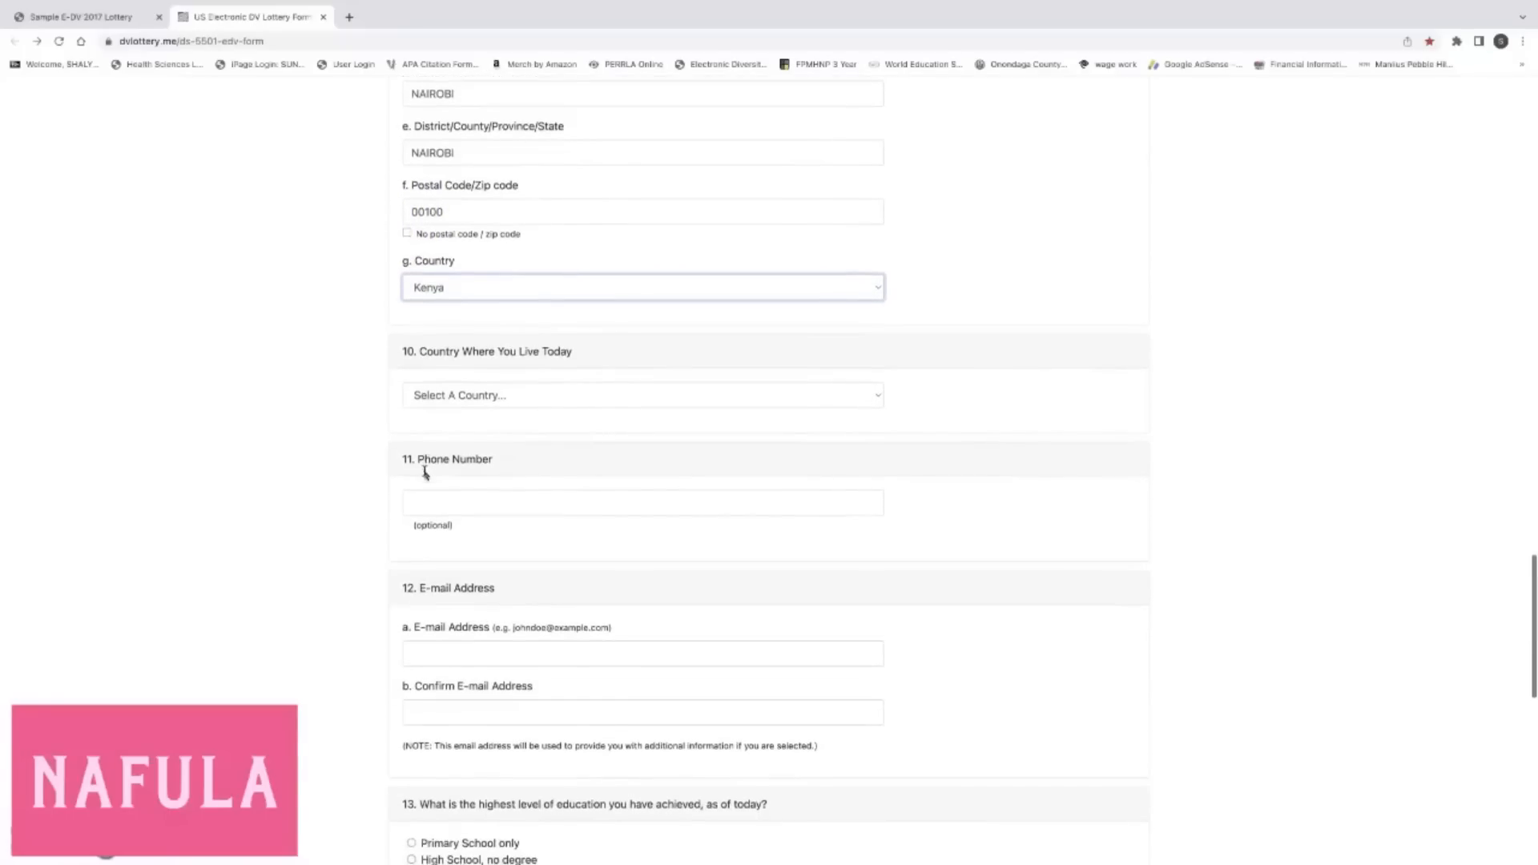
pyautogui.scroll(-2, 425, 473)
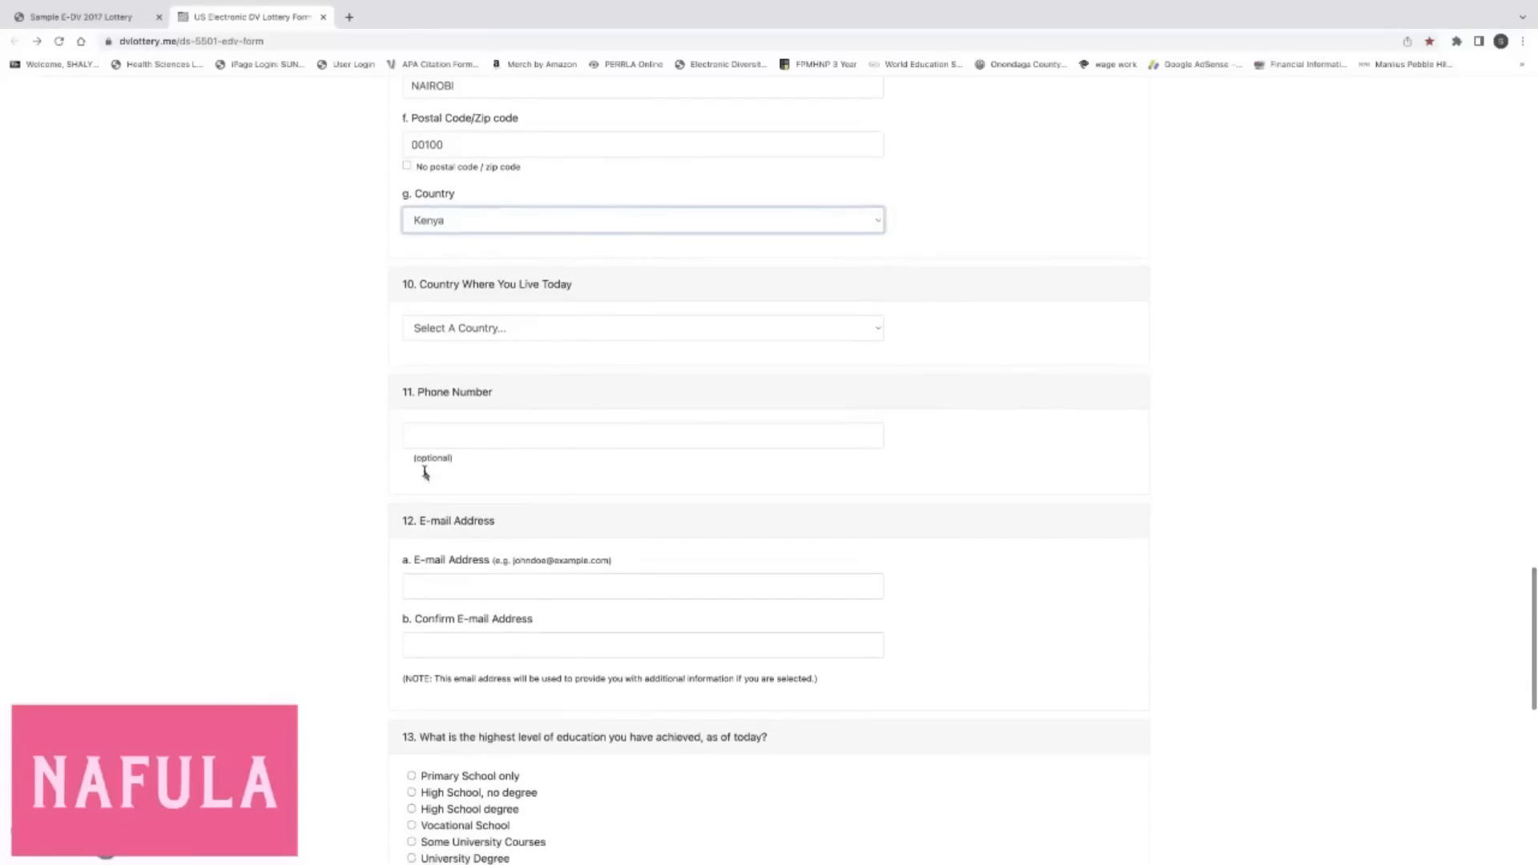
pyautogui.click(879, 329)
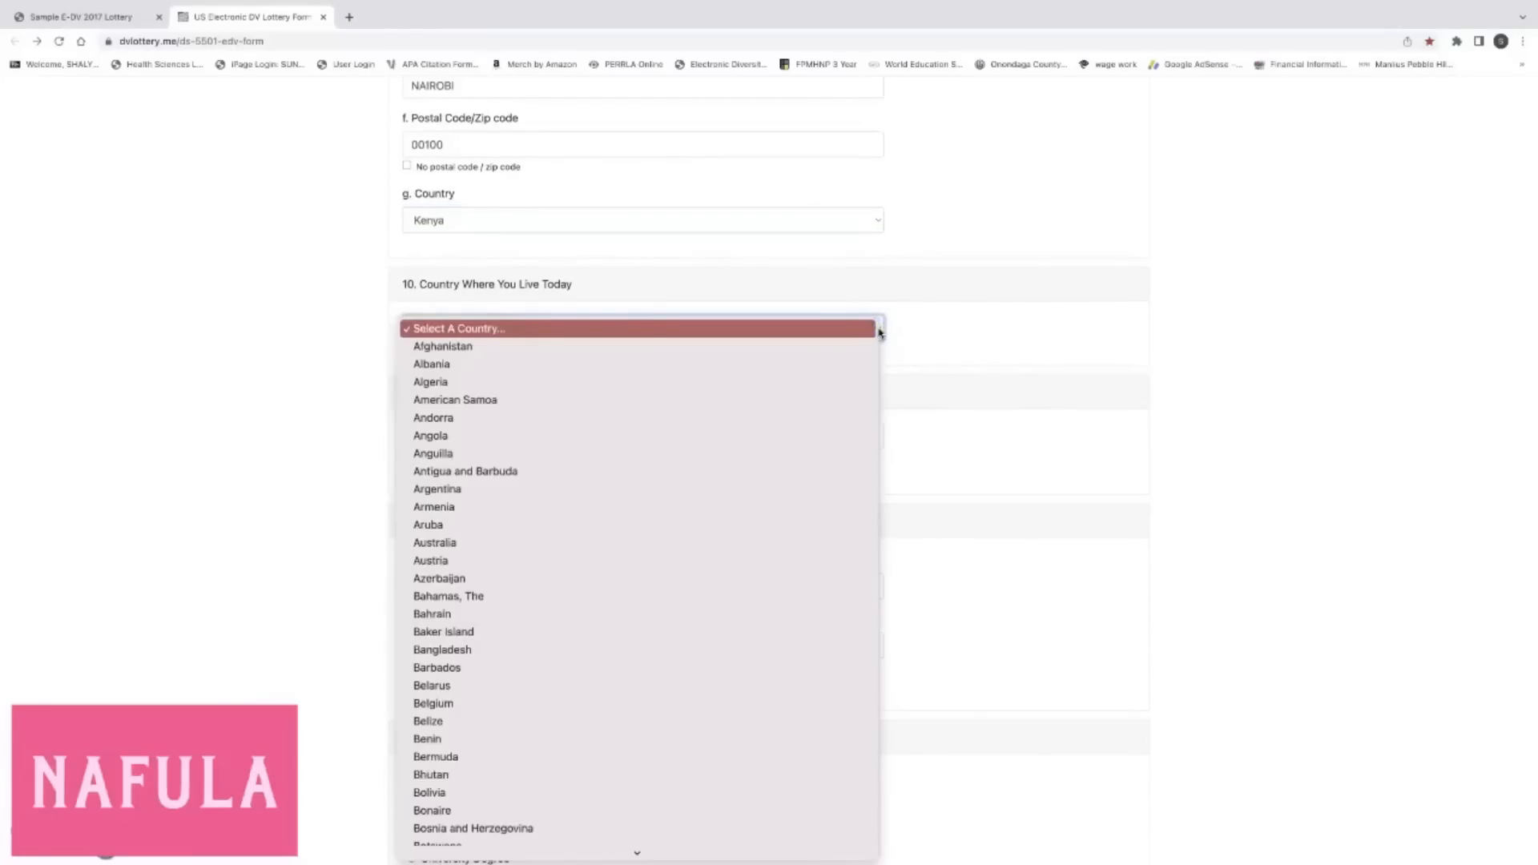
pyautogui.scroll(-15, 632, 551)
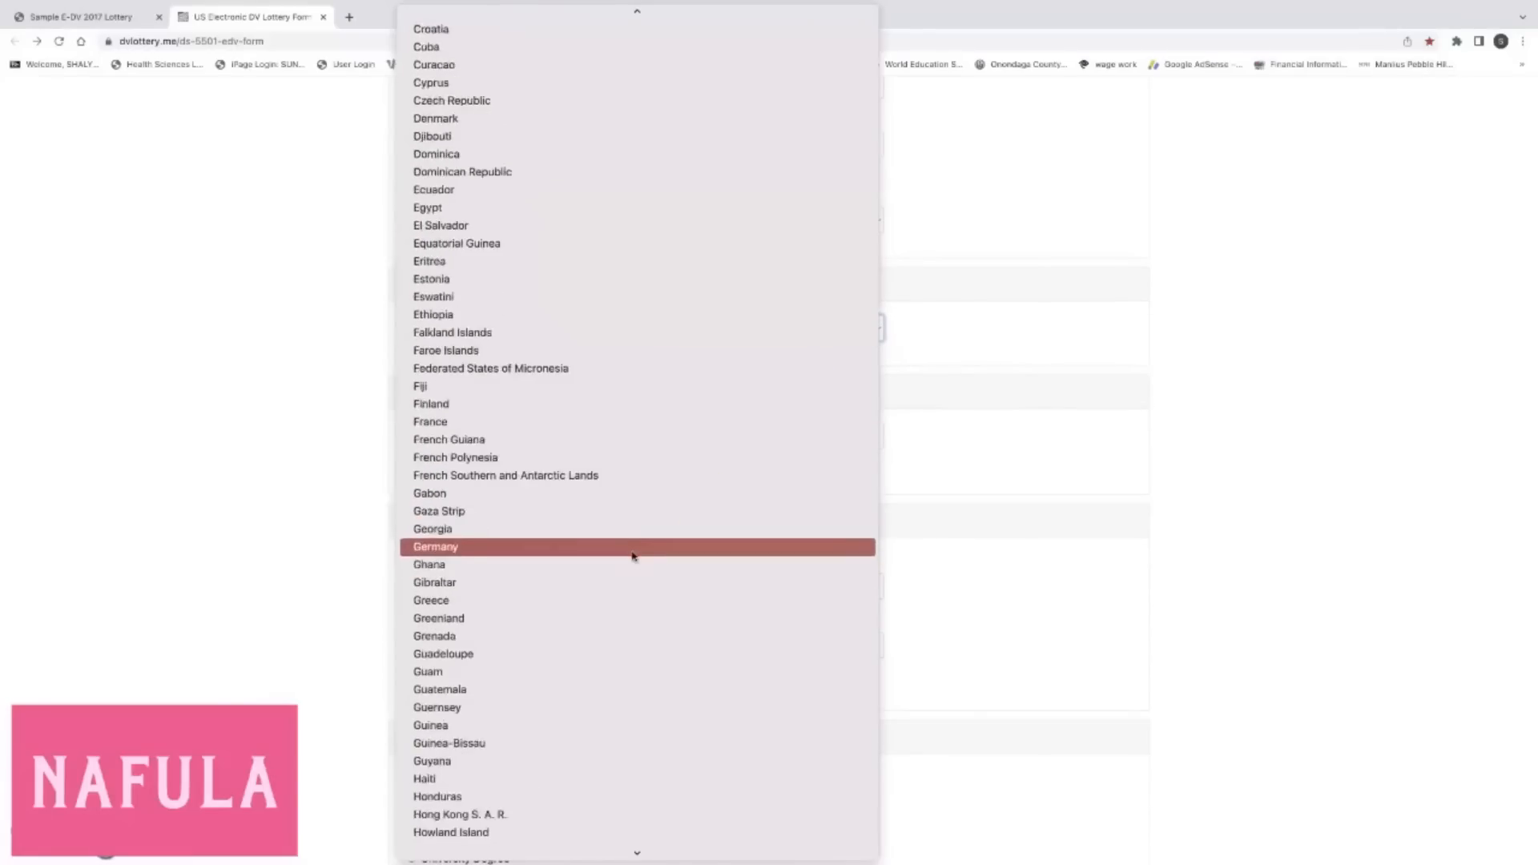
pyautogui.scroll(-5, 633, 556)
pyautogui.scroll(-8, 633, 557)
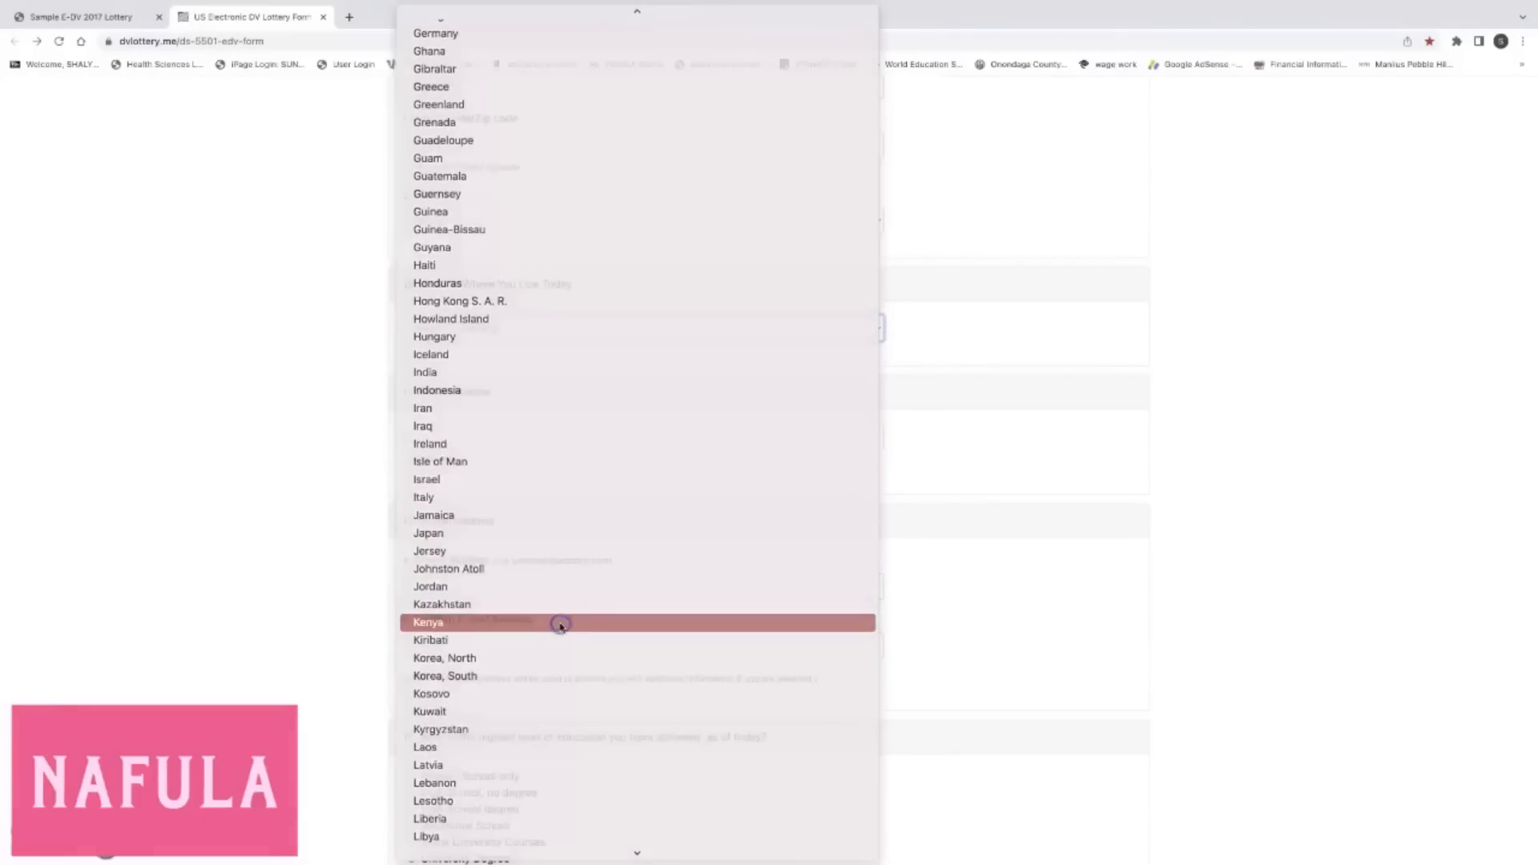
pyautogui.click(560, 624)
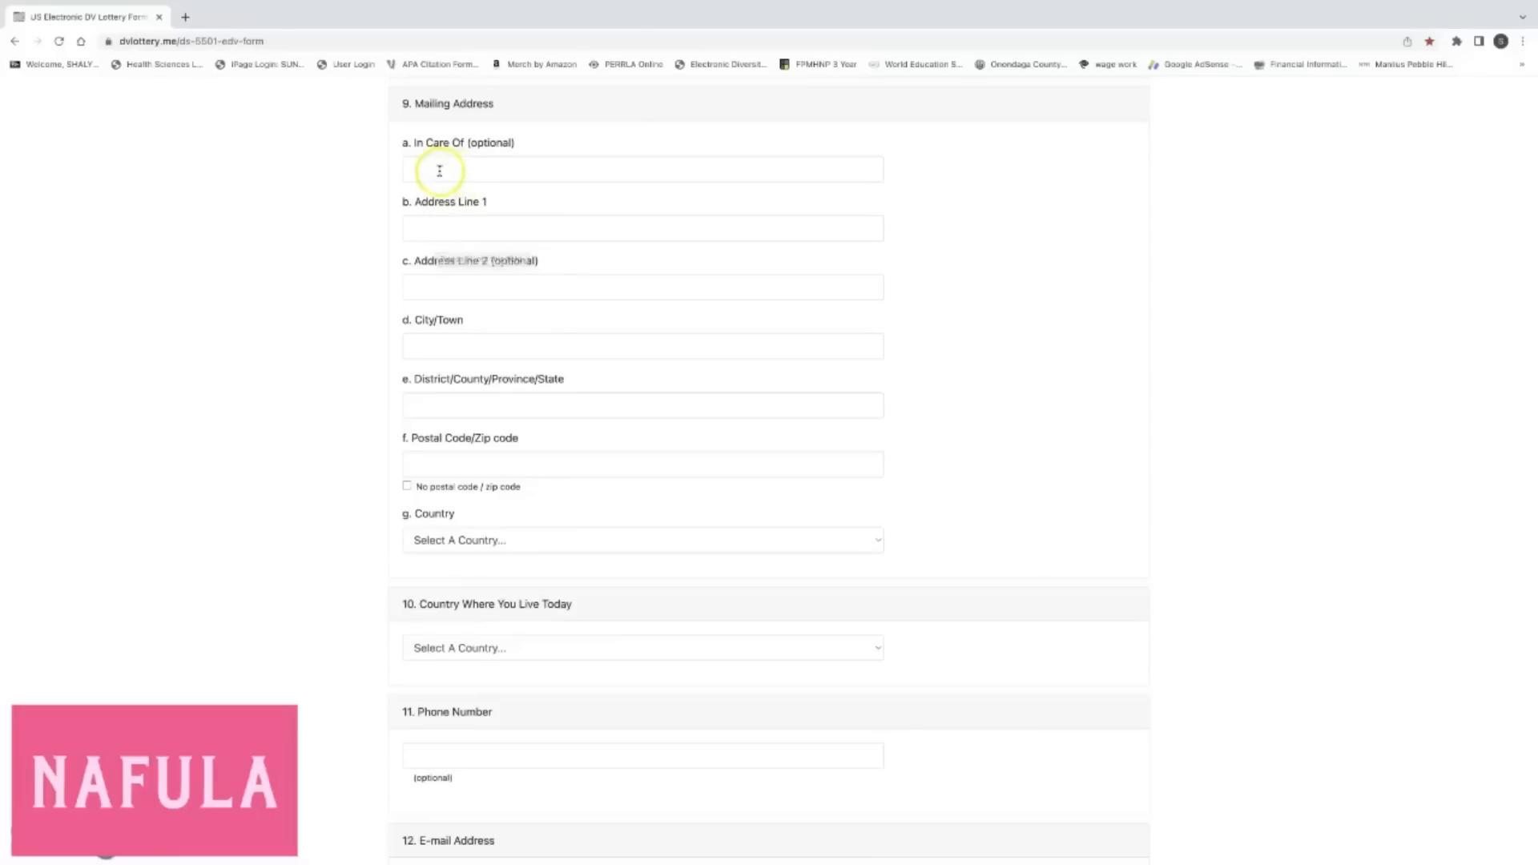
# Enter the P.O. box in Address Line 1 and fill in the City/Town field.
pyautogui.click(485, 290)
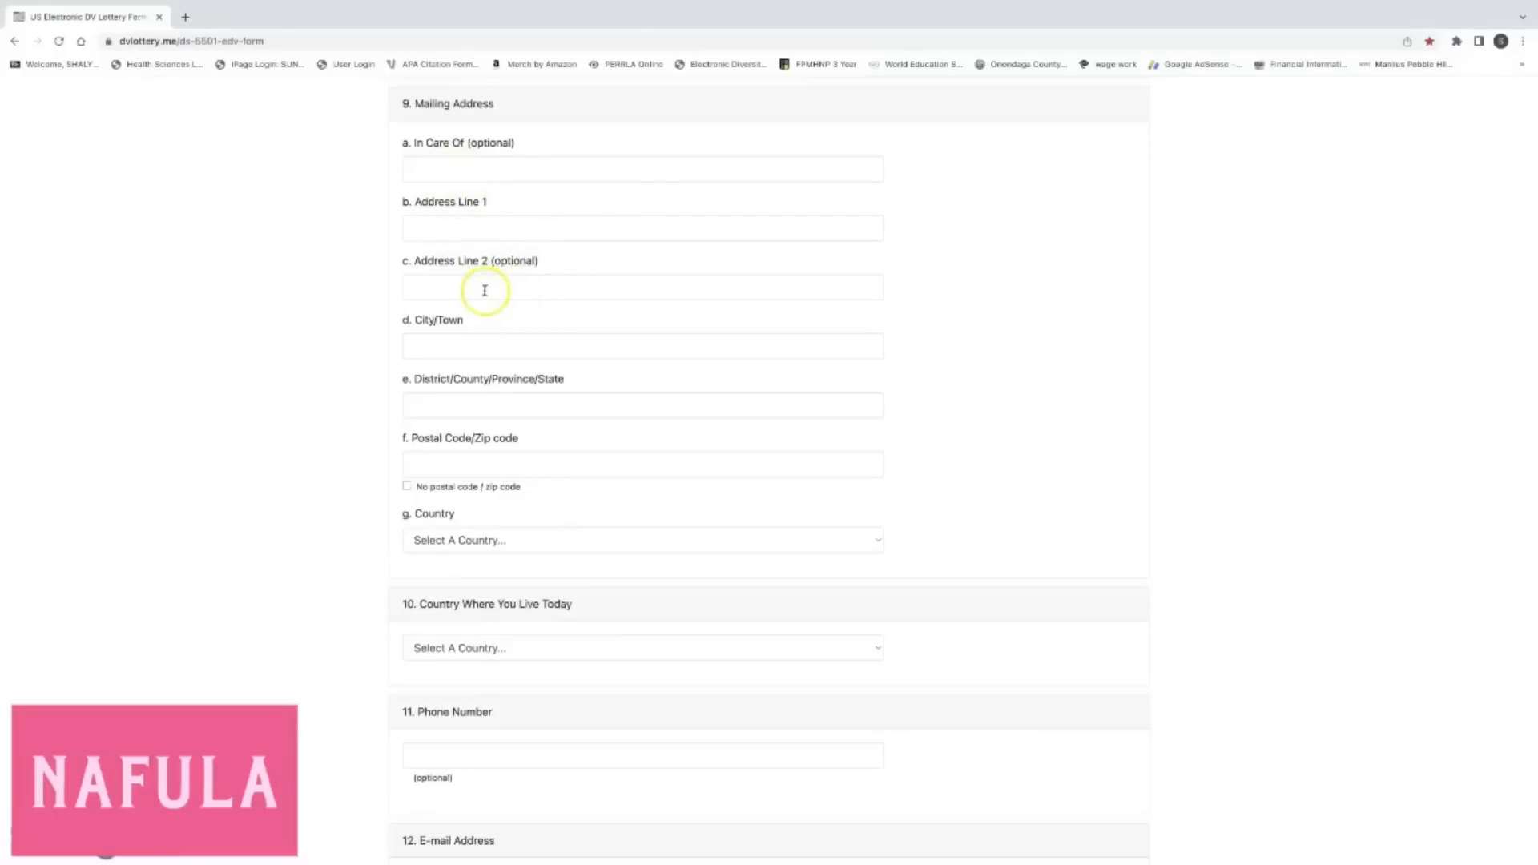
pyautogui.click(474, 231)
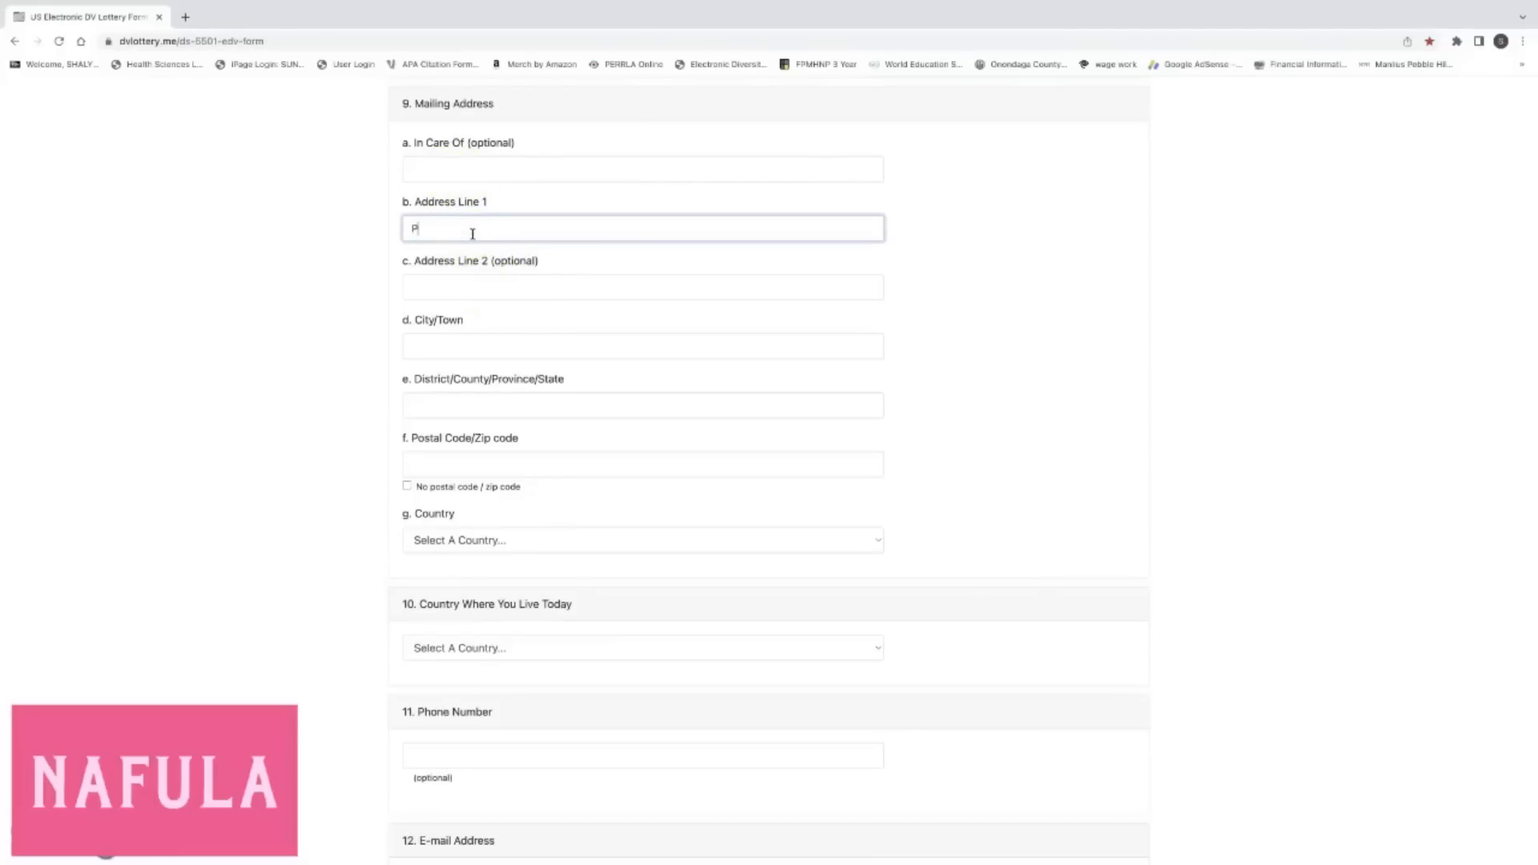
pyautogui.click(476, 234)
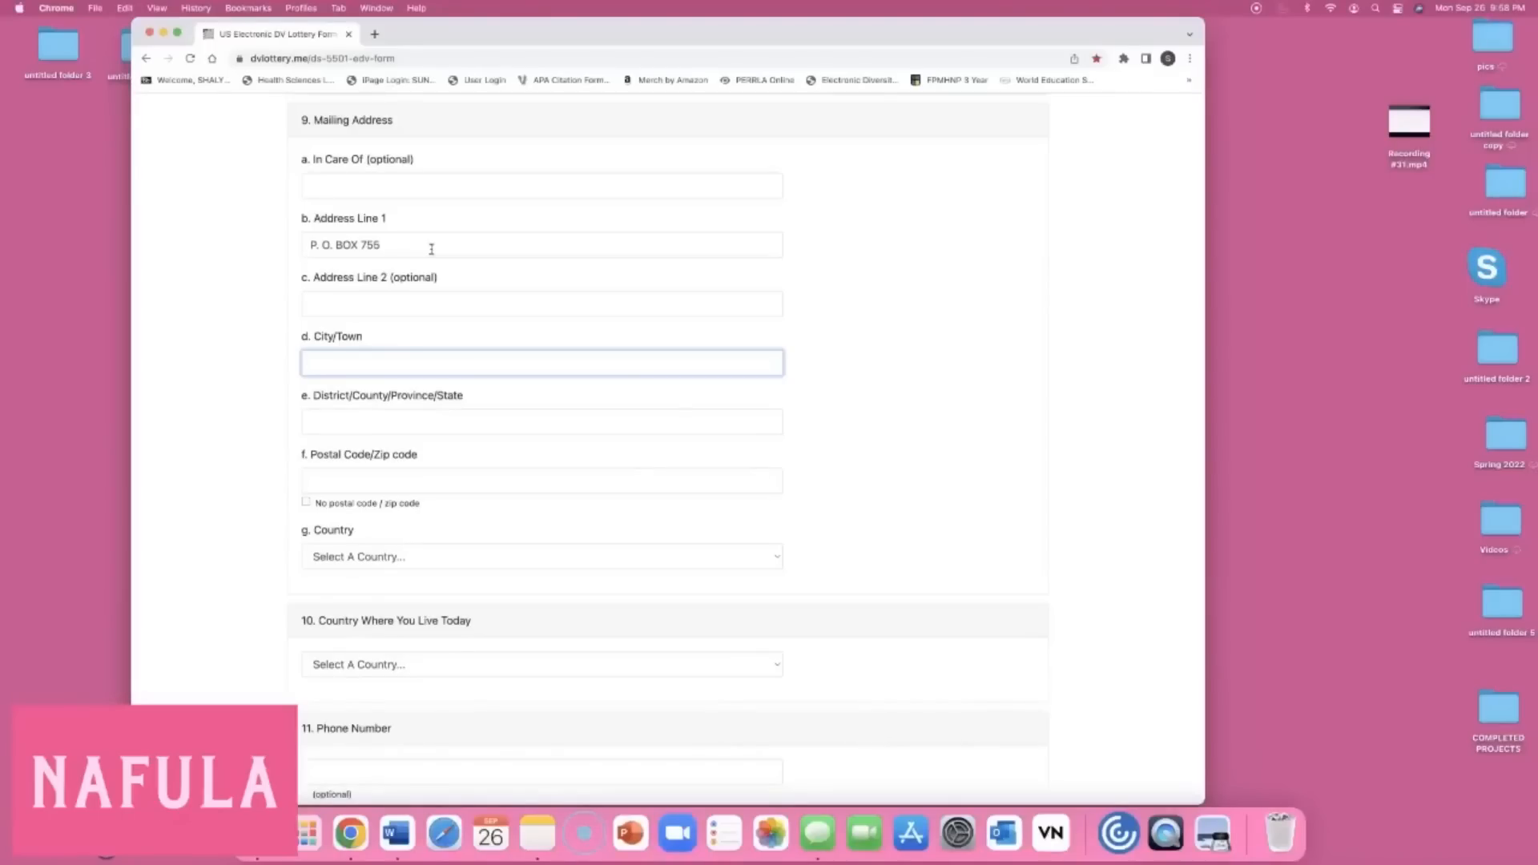
pyautogui.write('SIAYA')
pyautogui.click(316, 353)
# Fill in the District/County/Province/State field and begin the postal code.
pyautogui.click(405, 422)
pyautogui.write('NYANZA')
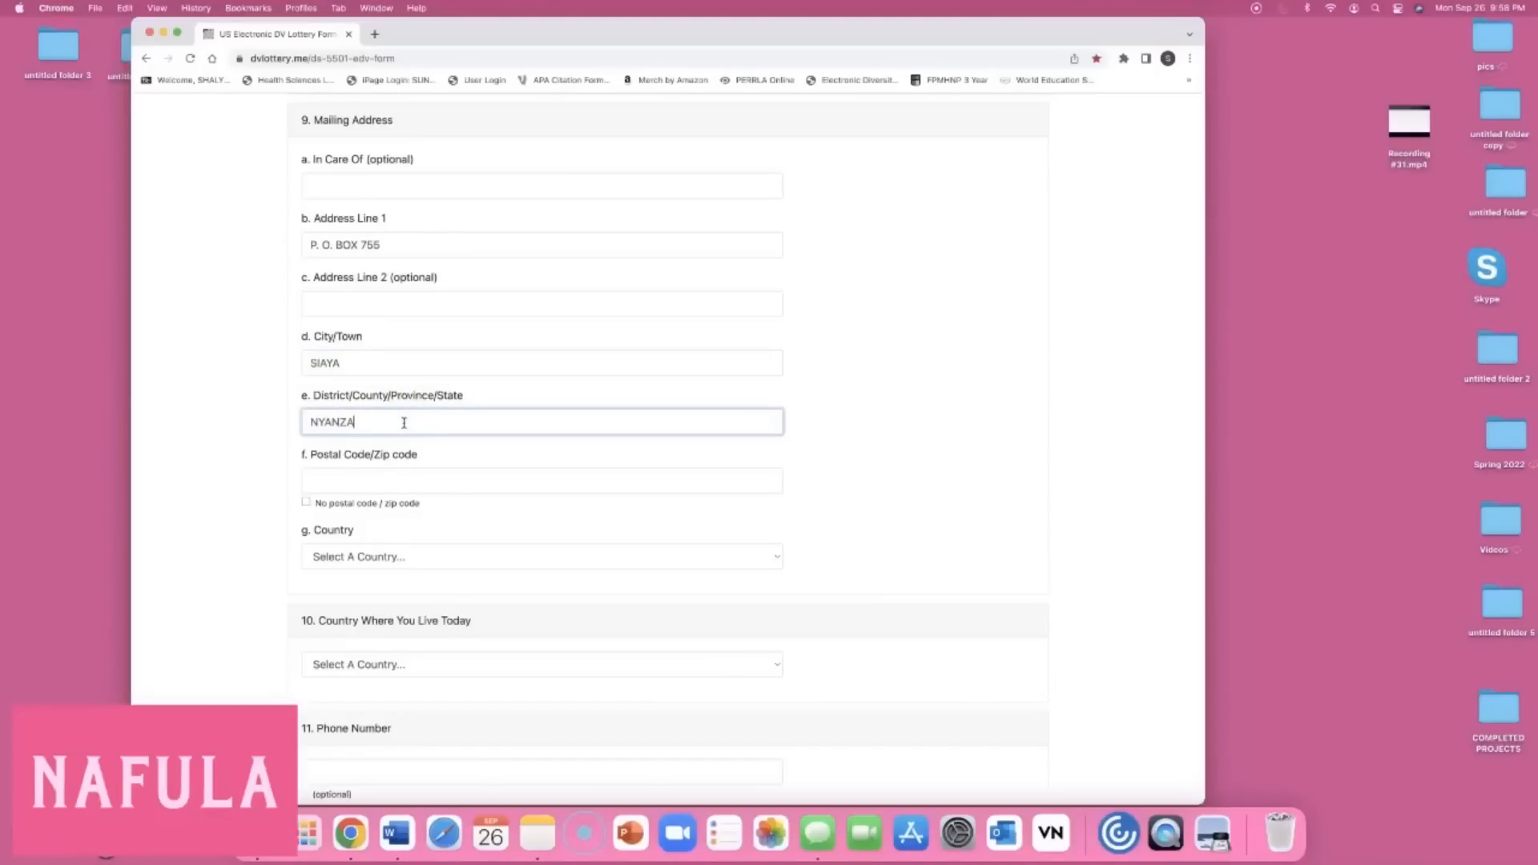
pyautogui.click(341, 431)
pyautogui.click(360, 485)
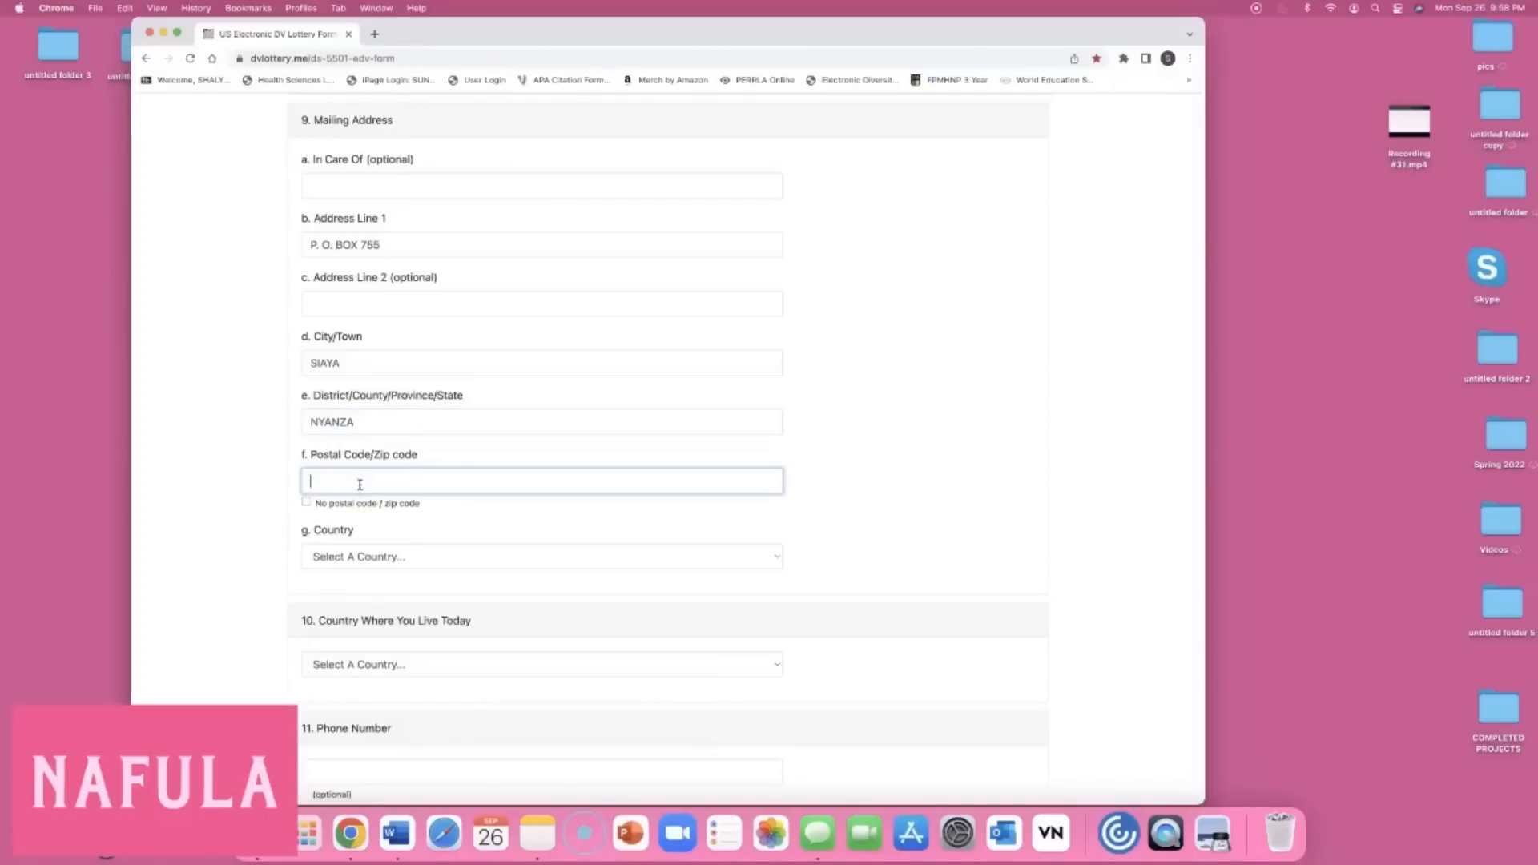
pyautogui.write('40')
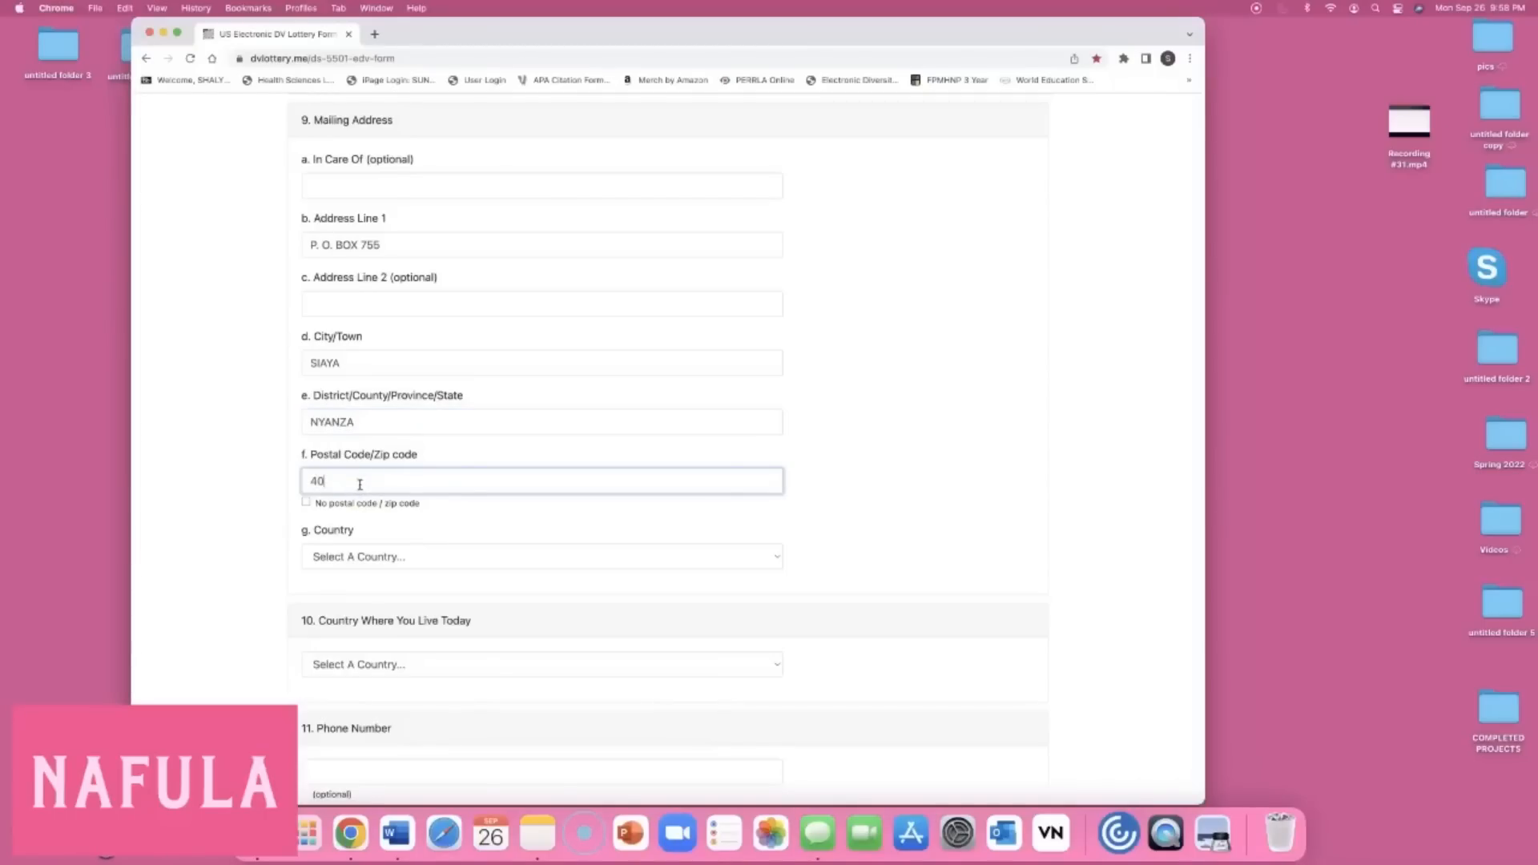
pyautogui.write('600')
# Choose Kenya as the mailing address country.
pyautogui.click(775, 556)
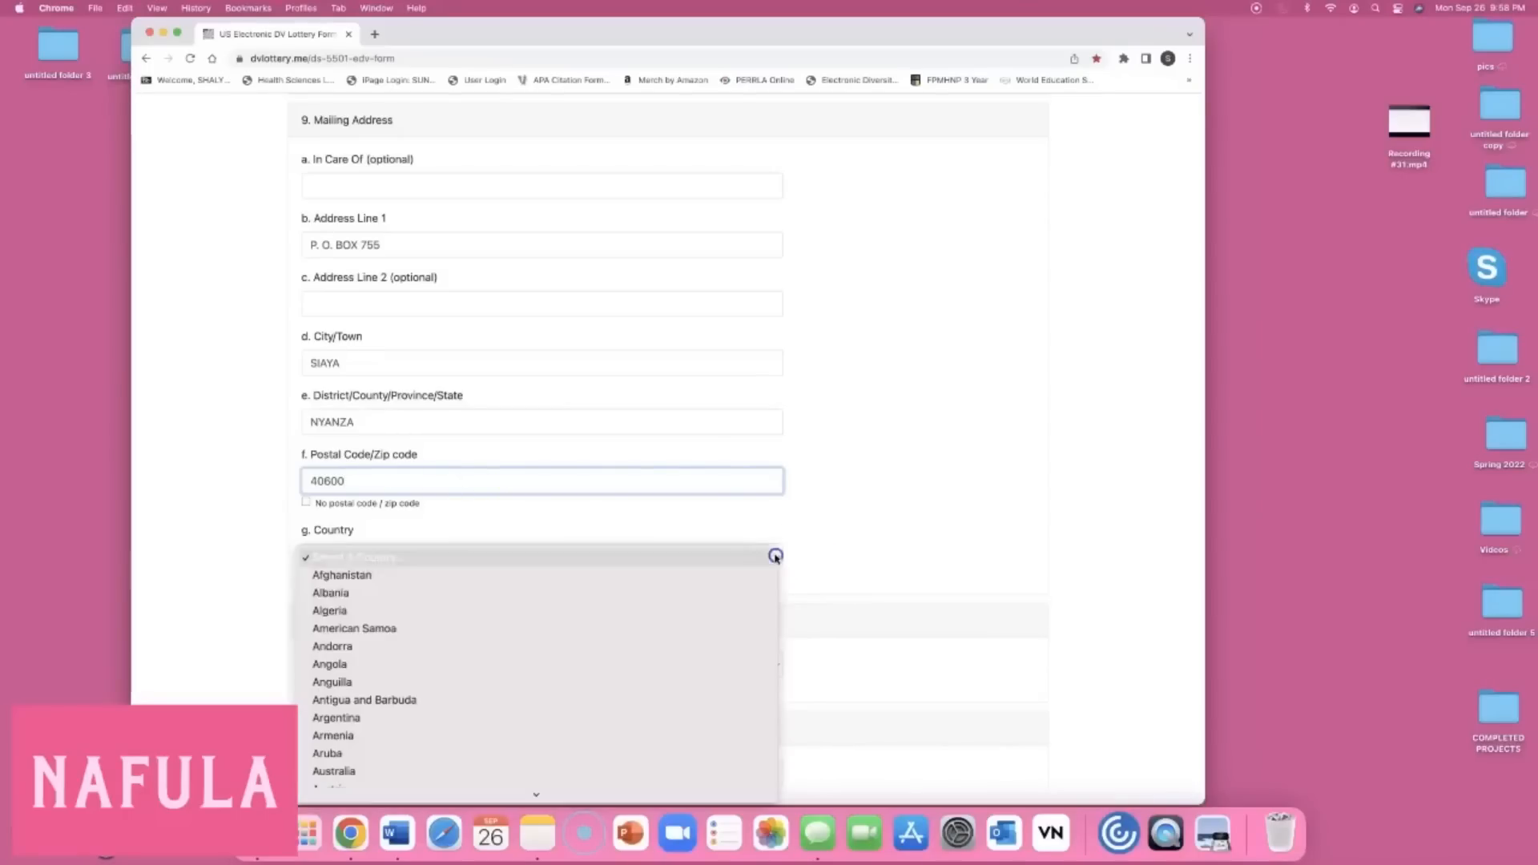
pyautogui.scroll(-15, 598, 603)
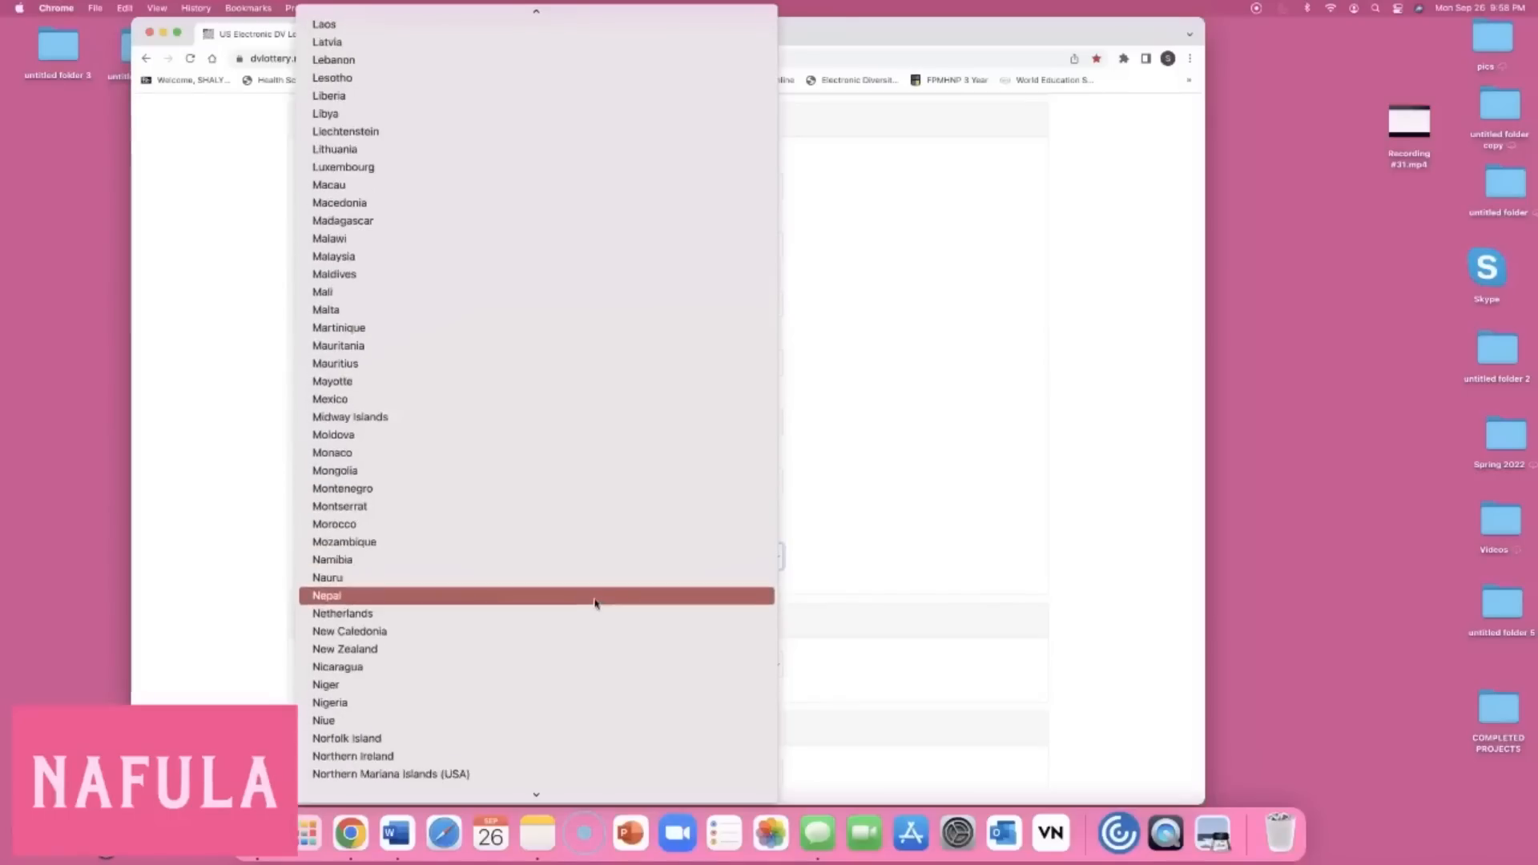
pyautogui.scroll(4, 595, 604)
pyautogui.scroll(8, 596, 603)
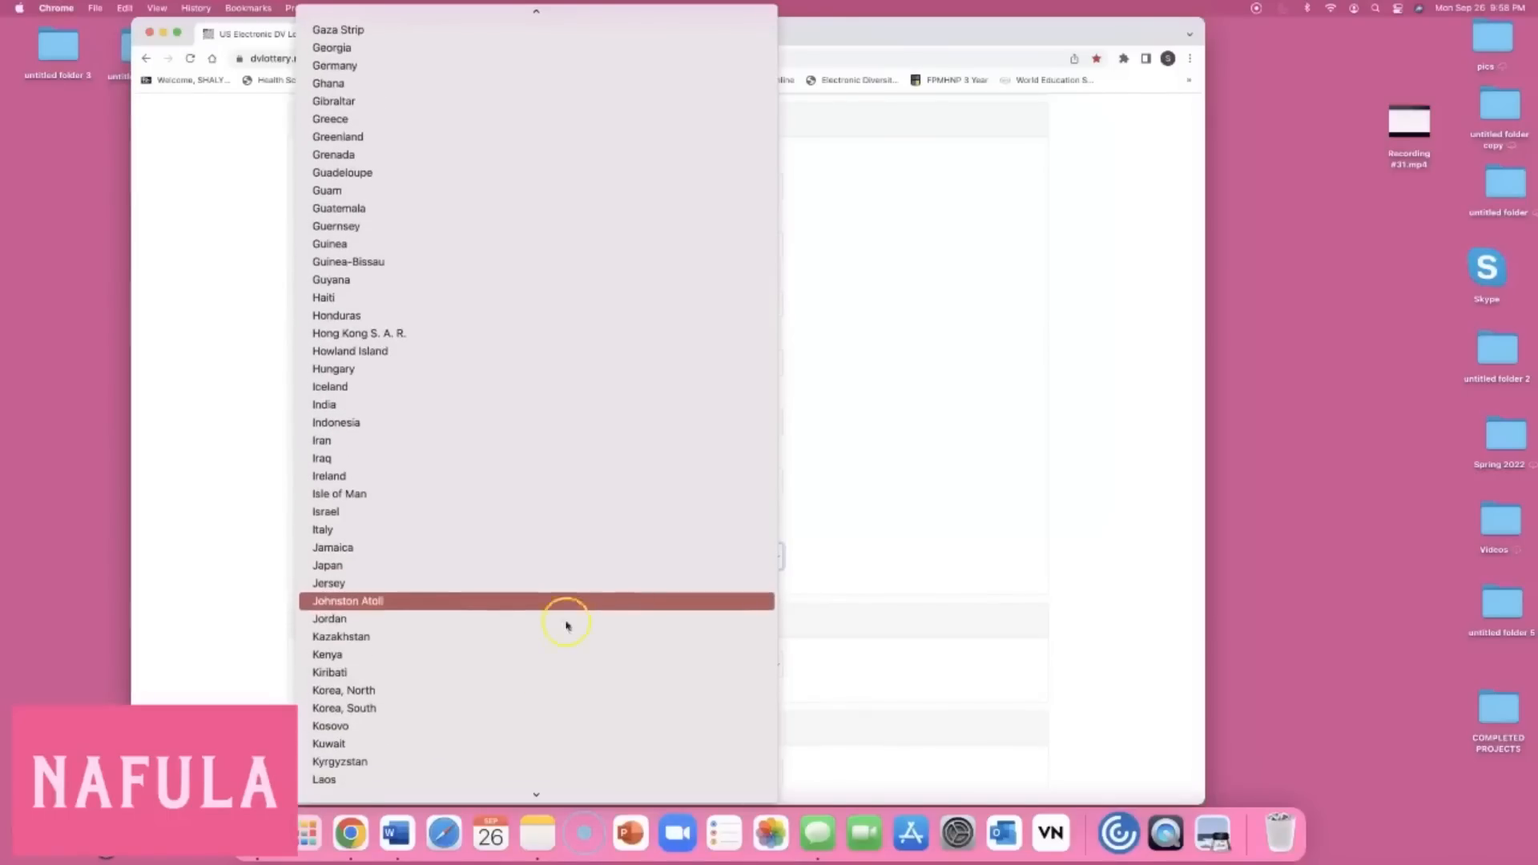
pyautogui.click(449, 659)
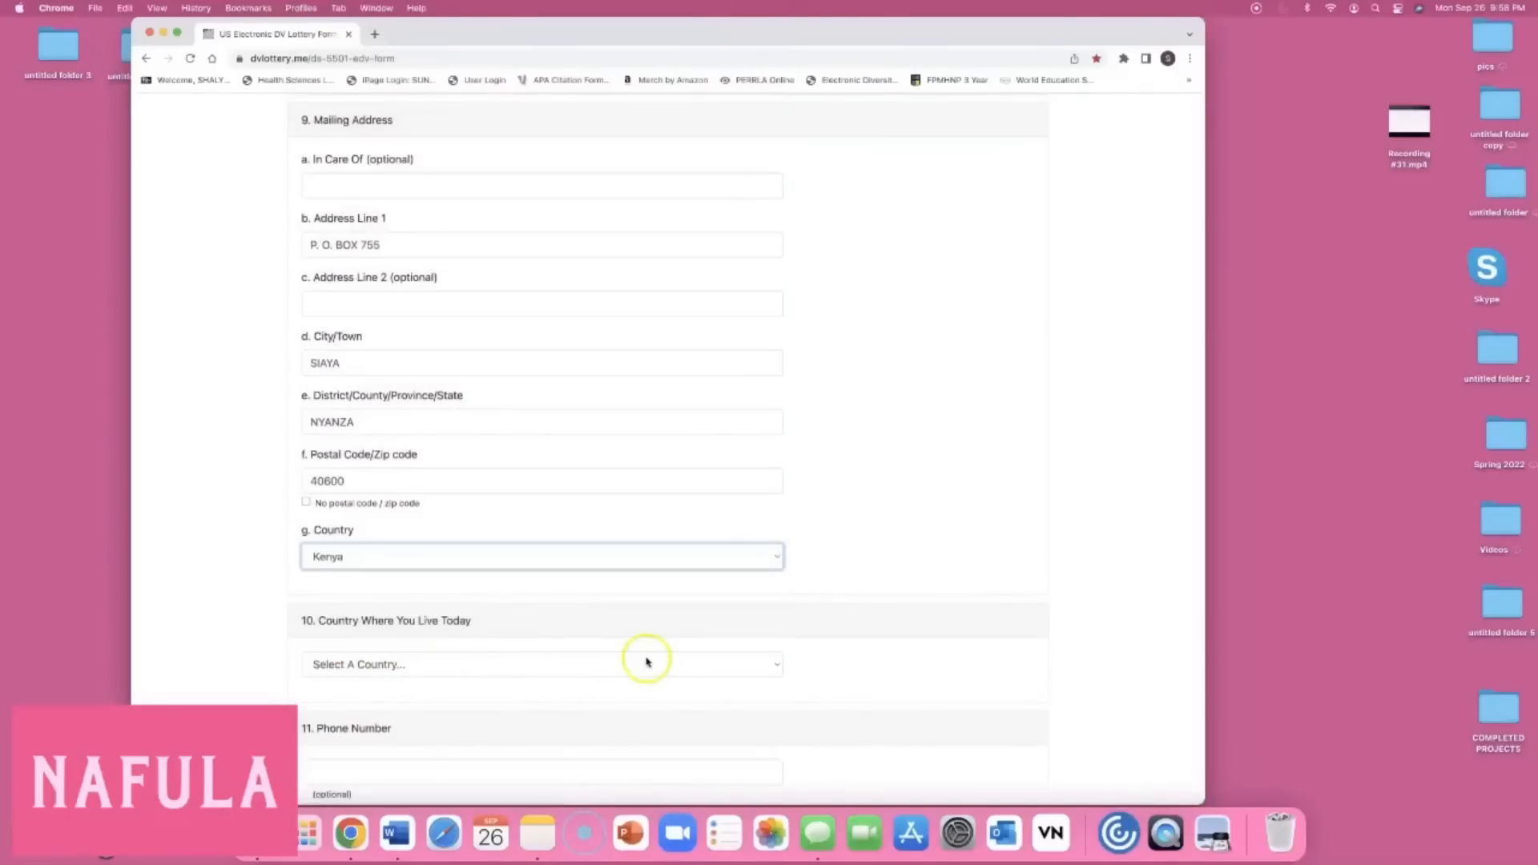
# Set the Country Where You Live Today to Kenya, jumping to the K entries.
pyautogui.click(779, 665)
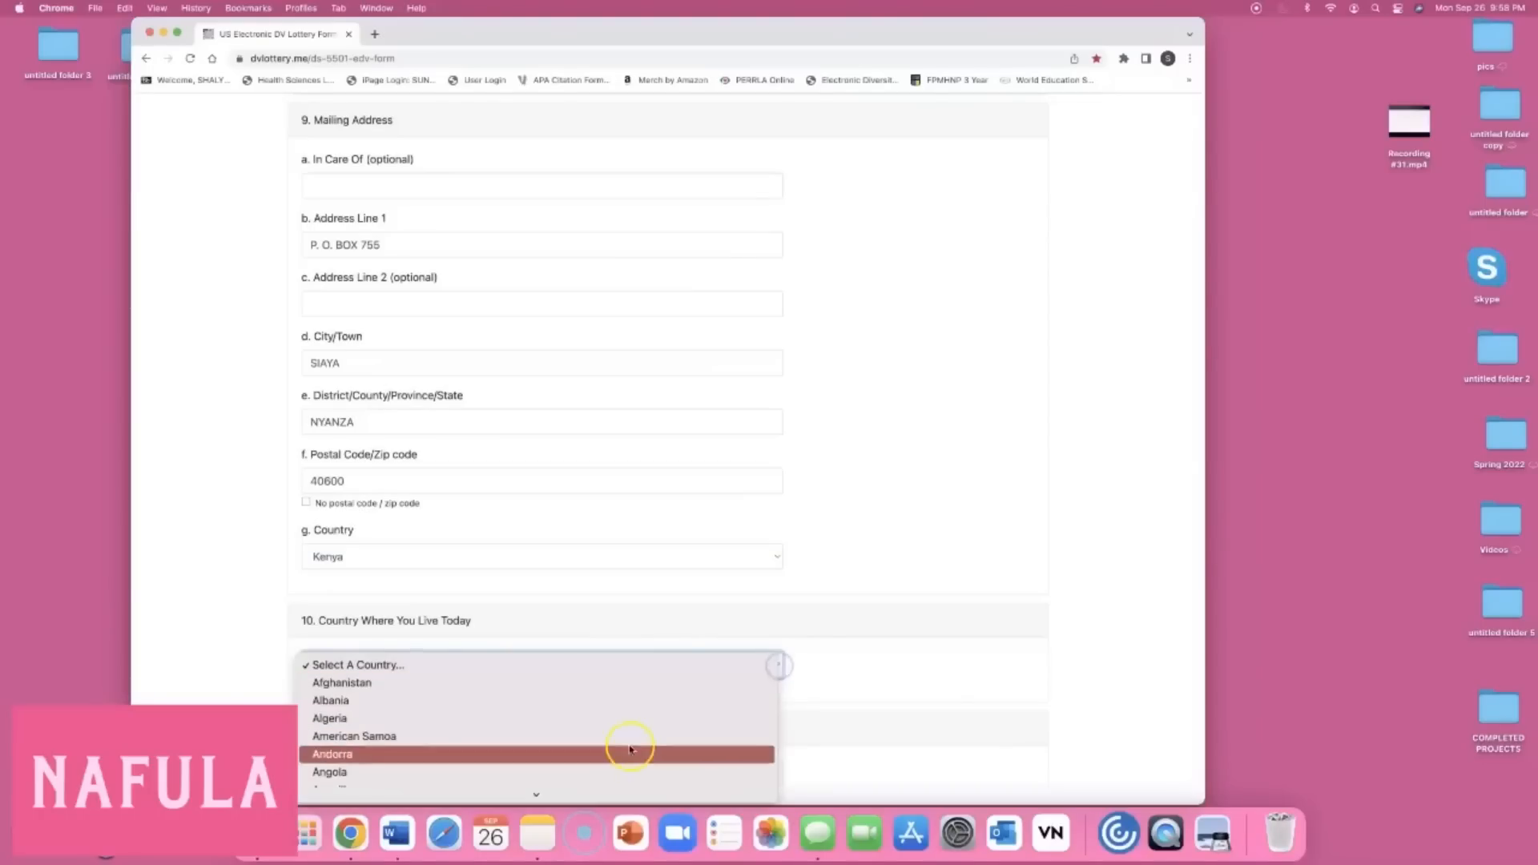
pyautogui.press('k')
pyautogui.click(476, 662)
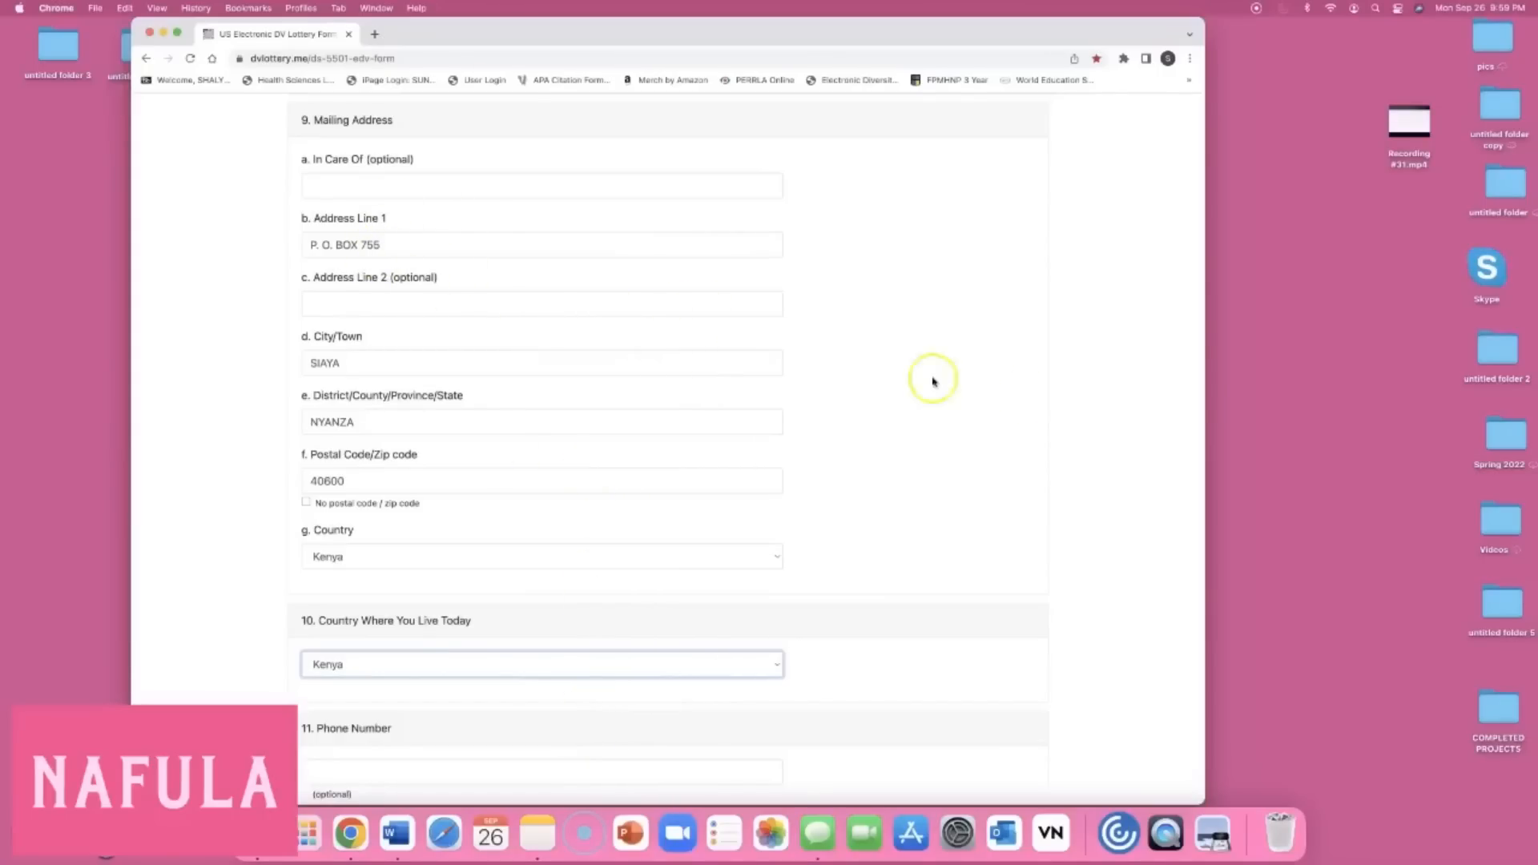
# Click into Address Line 1 and scroll down the form.
pyautogui.click(400, 256)
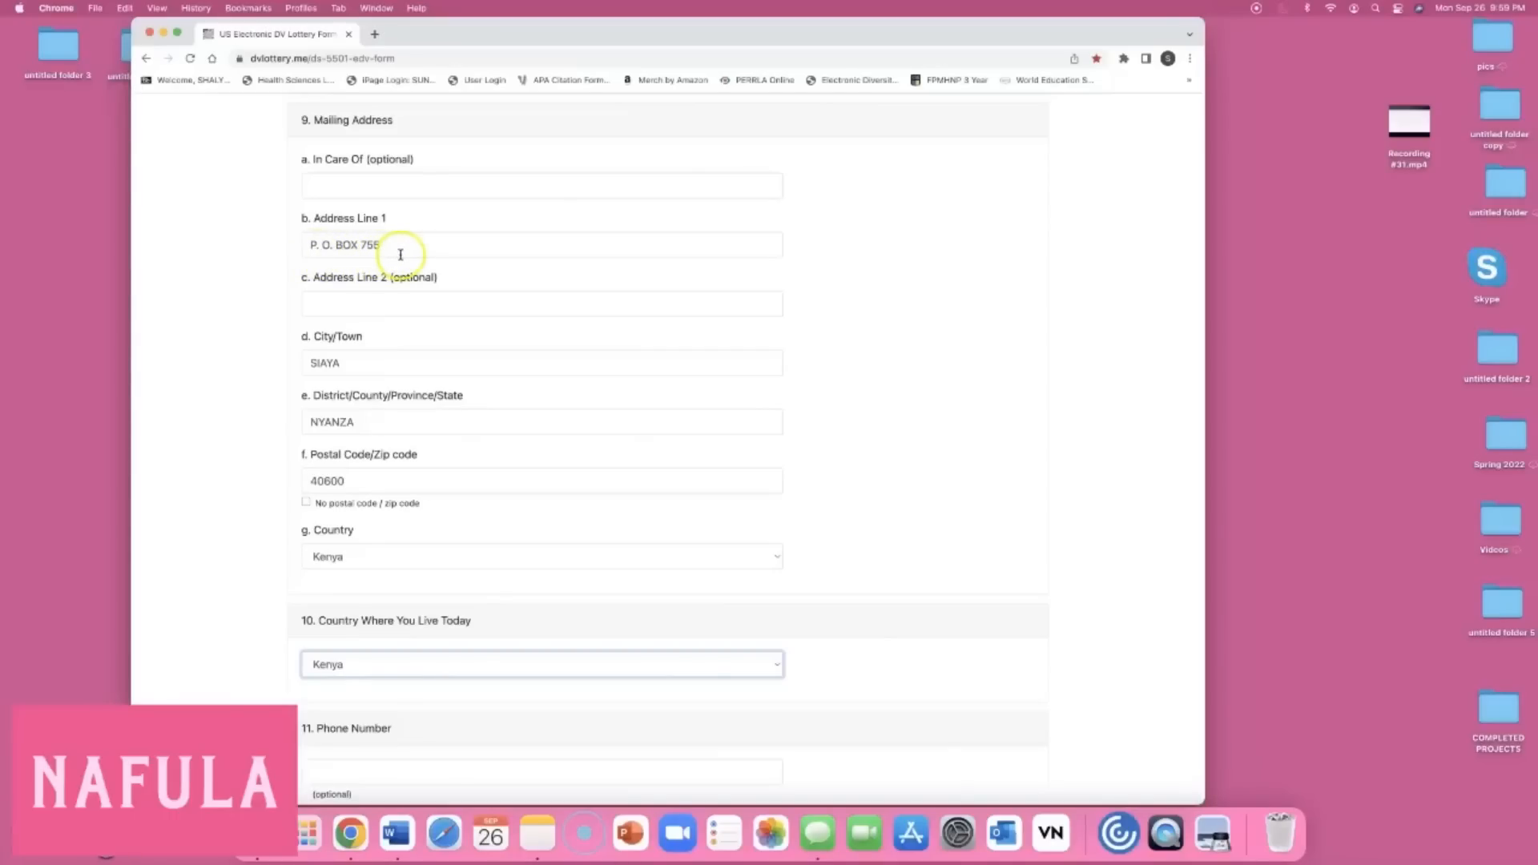
pyautogui.scroll(-1, 353, 357)
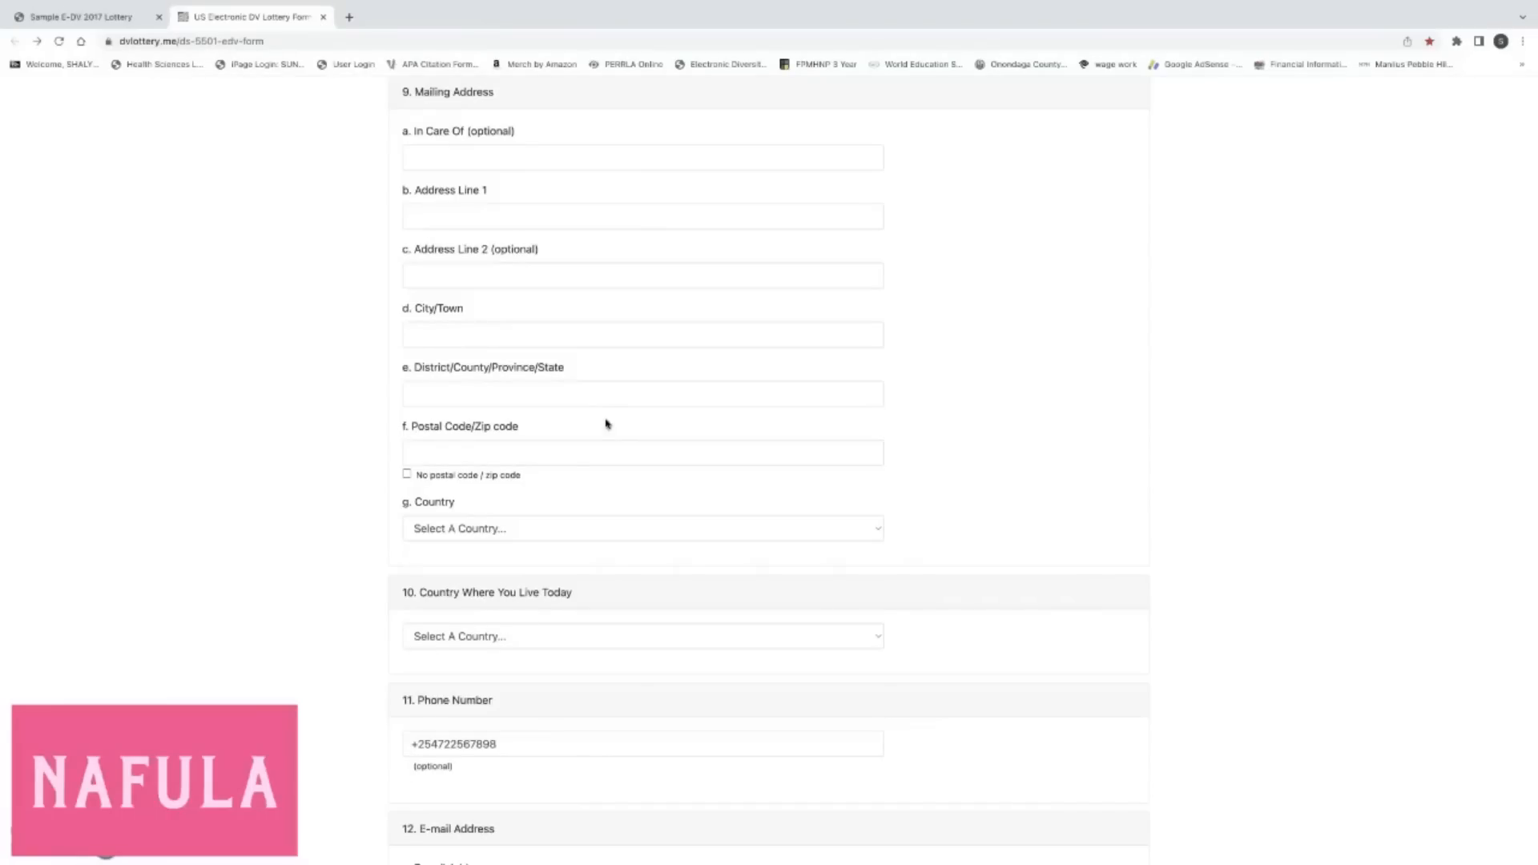
# Fill in the US street address, city, state and ZIP code of the mailing address.
pyautogui.click(462, 215)
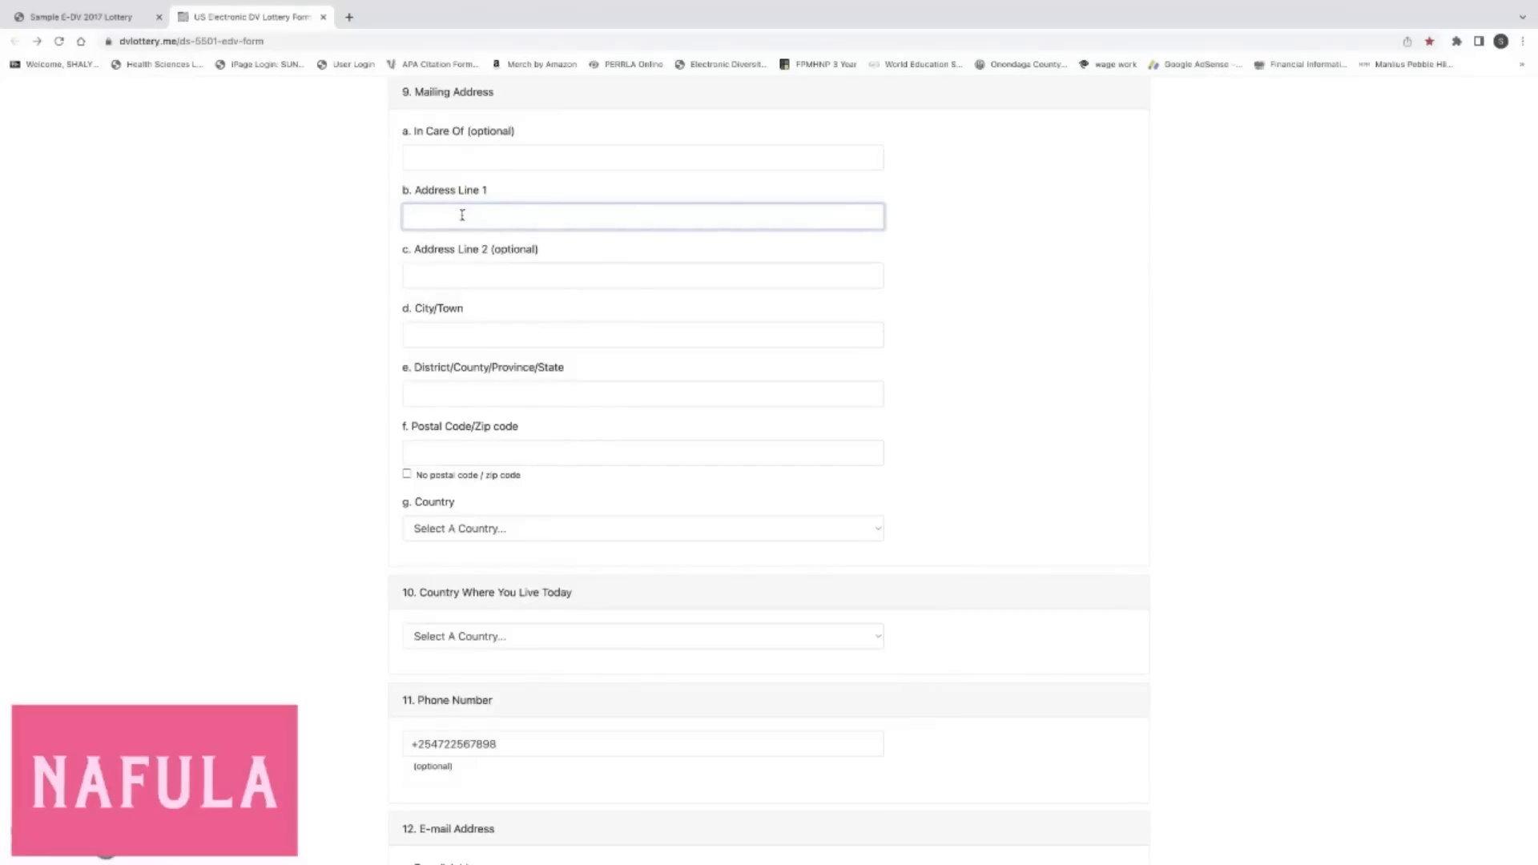
pyautogui.click(499, 331)
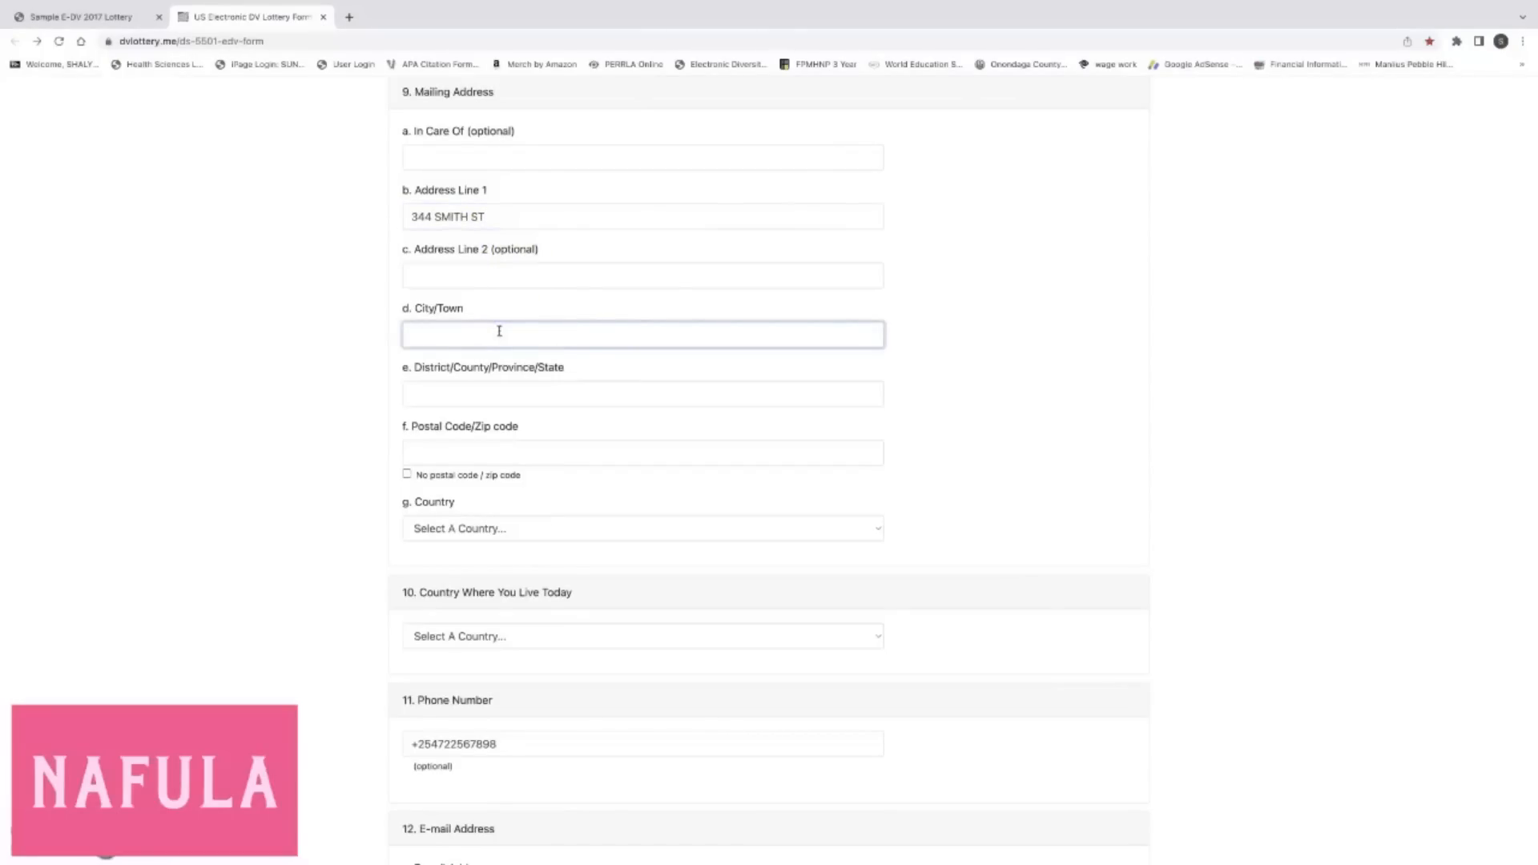
pyautogui.write('LIVERPOOL')
pyautogui.scroll(-1, 500, 335)
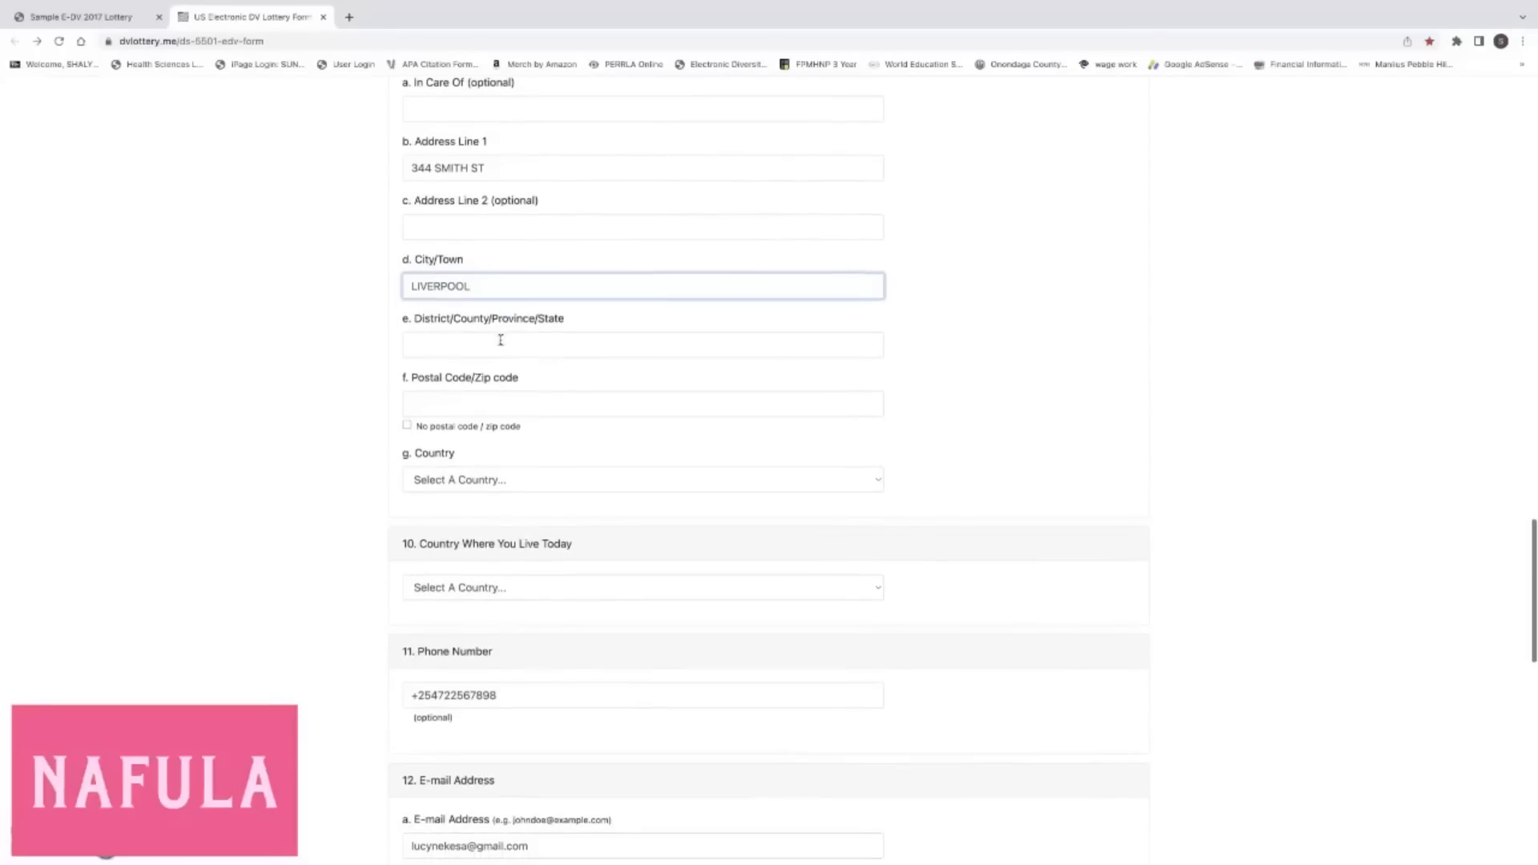
pyautogui.click(501, 341)
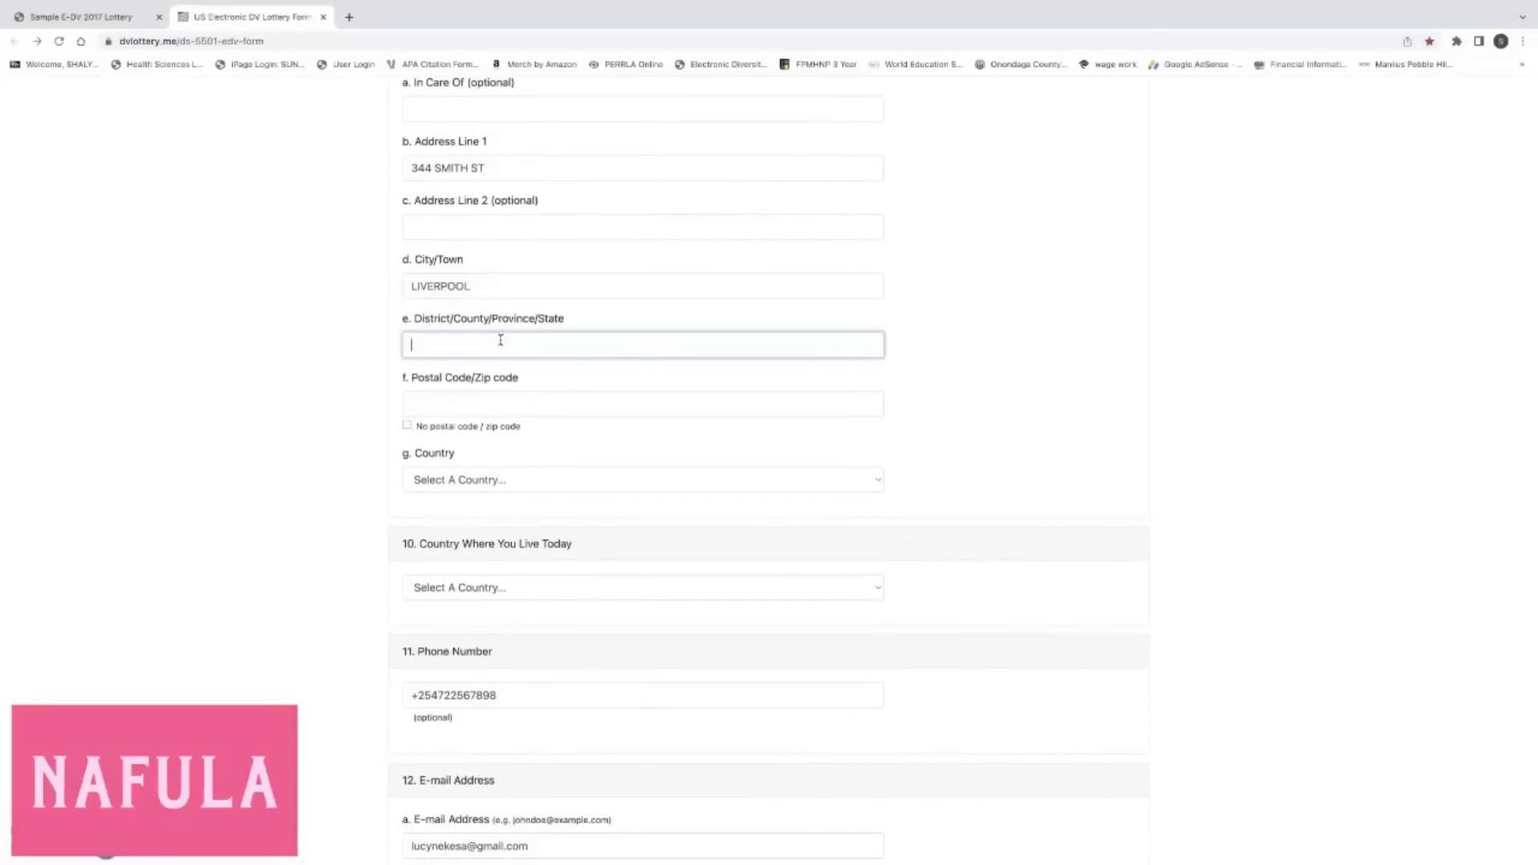
pyautogui.write('NY')
pyautogui.scroll(-1, 502, 389)
pyautogui.click(504, 388)
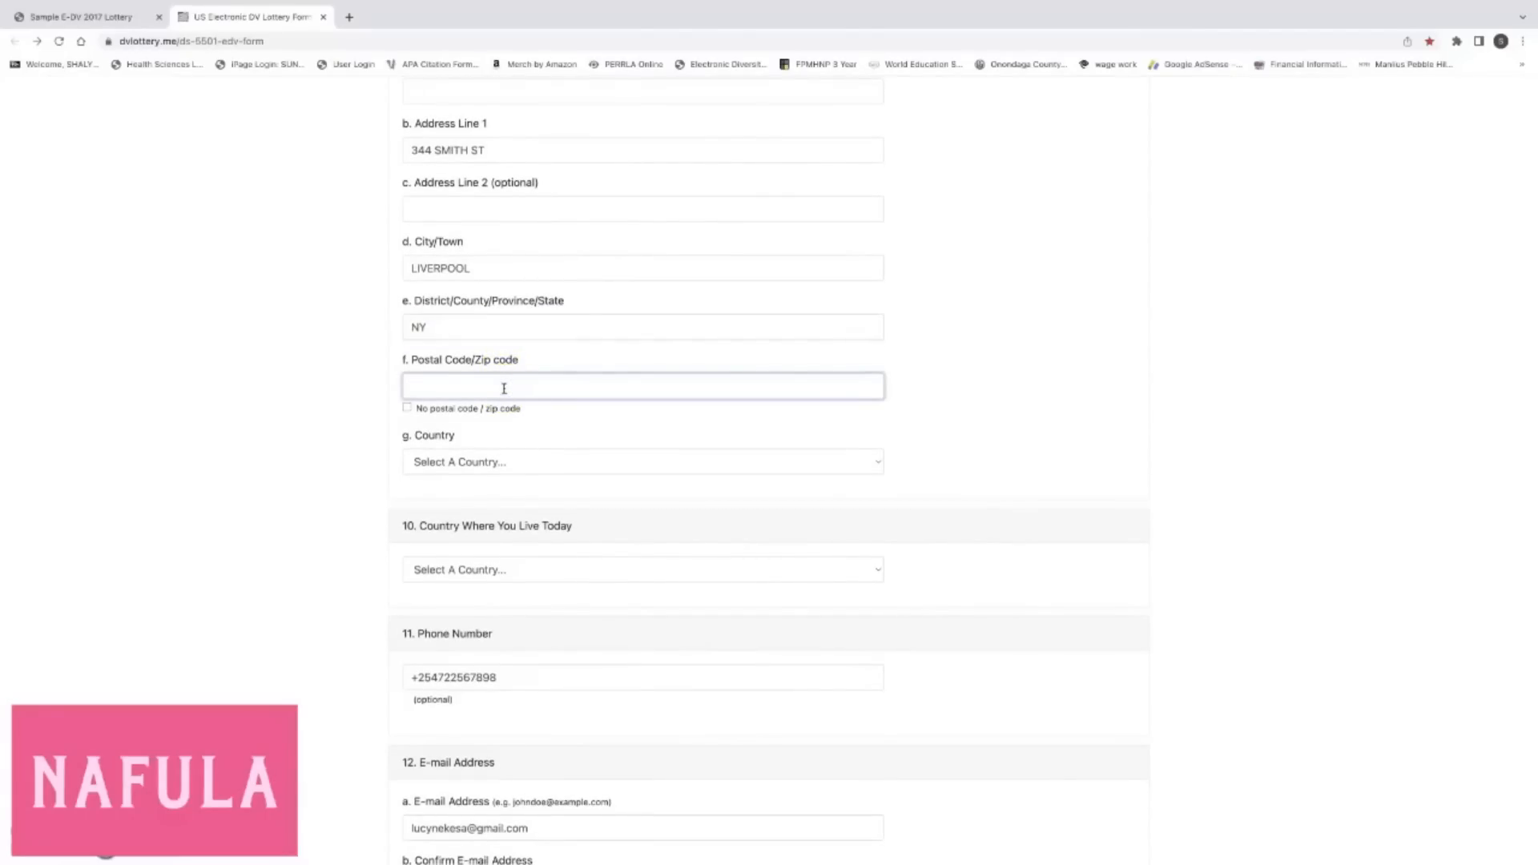
pyautogui.click(313, 439)
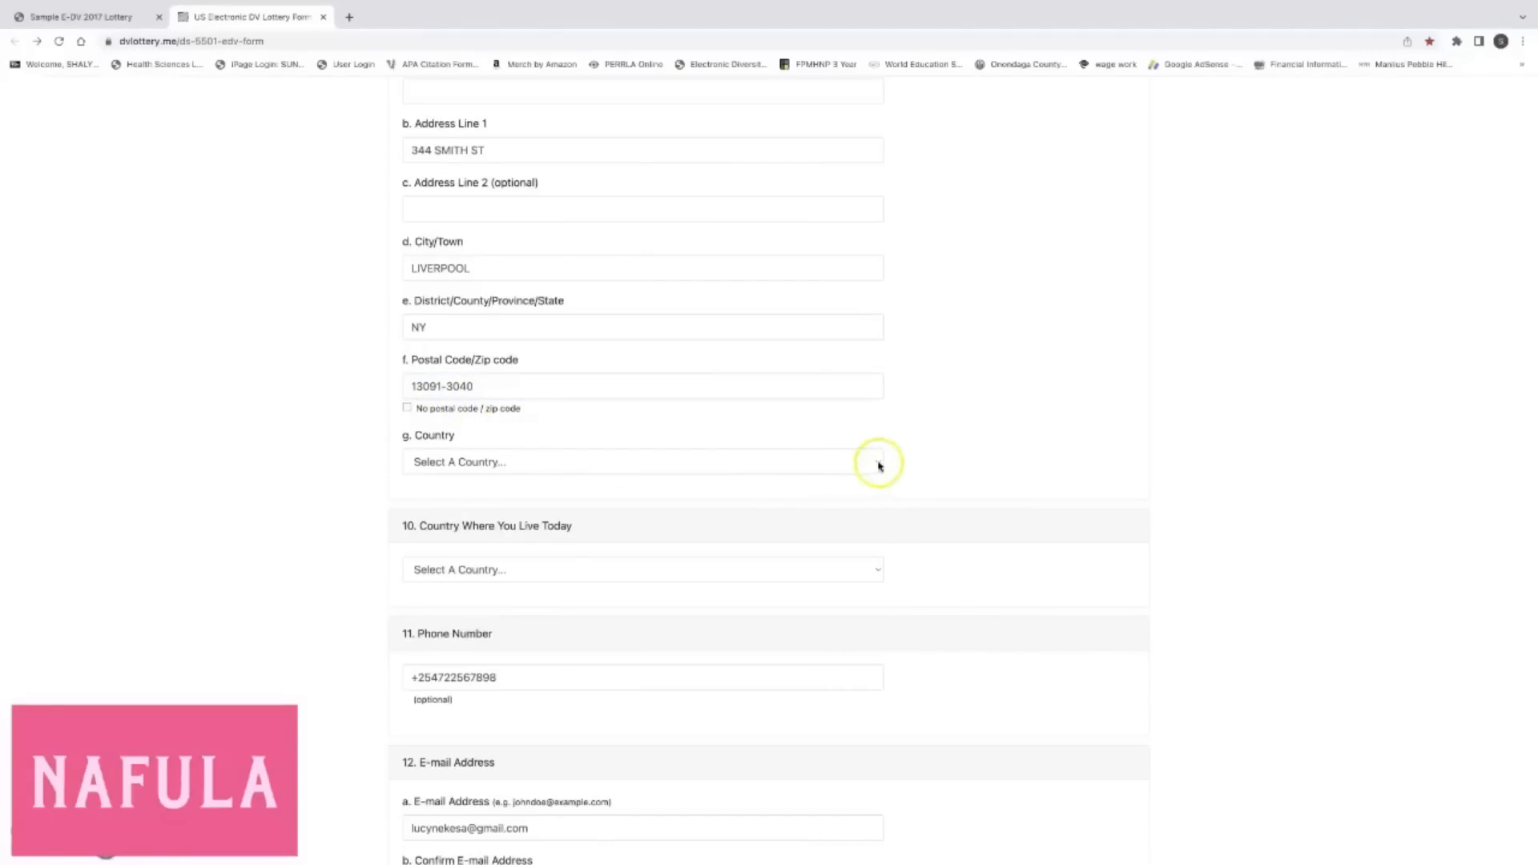
# Choose United States of America as the mailing address country.
pyautogui.click(879, 466)
pyautogui.scroll(-20, 704, 551)
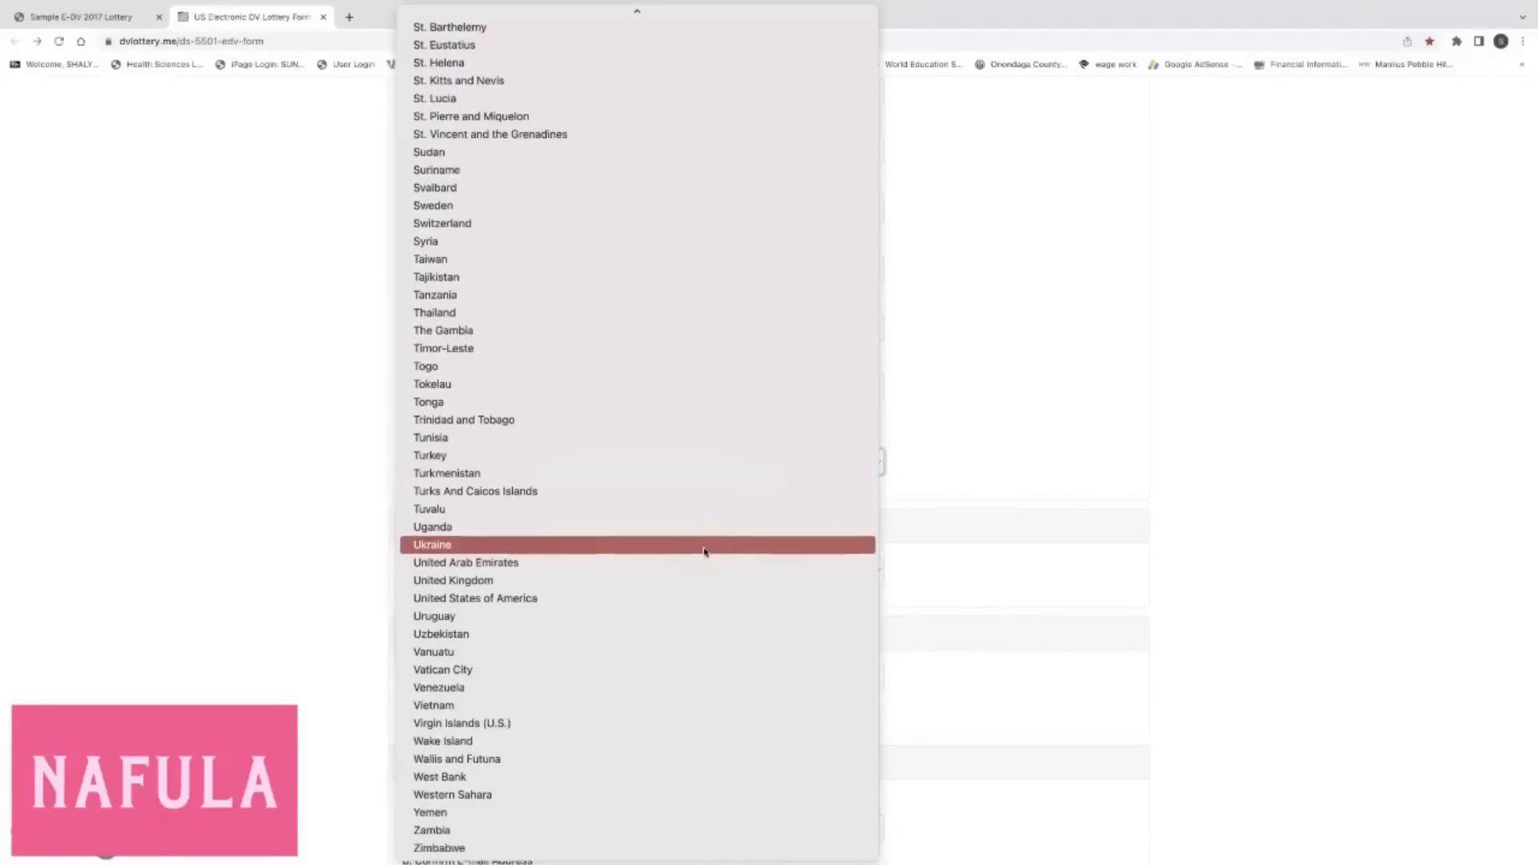
pyautogui.click(593, 598)
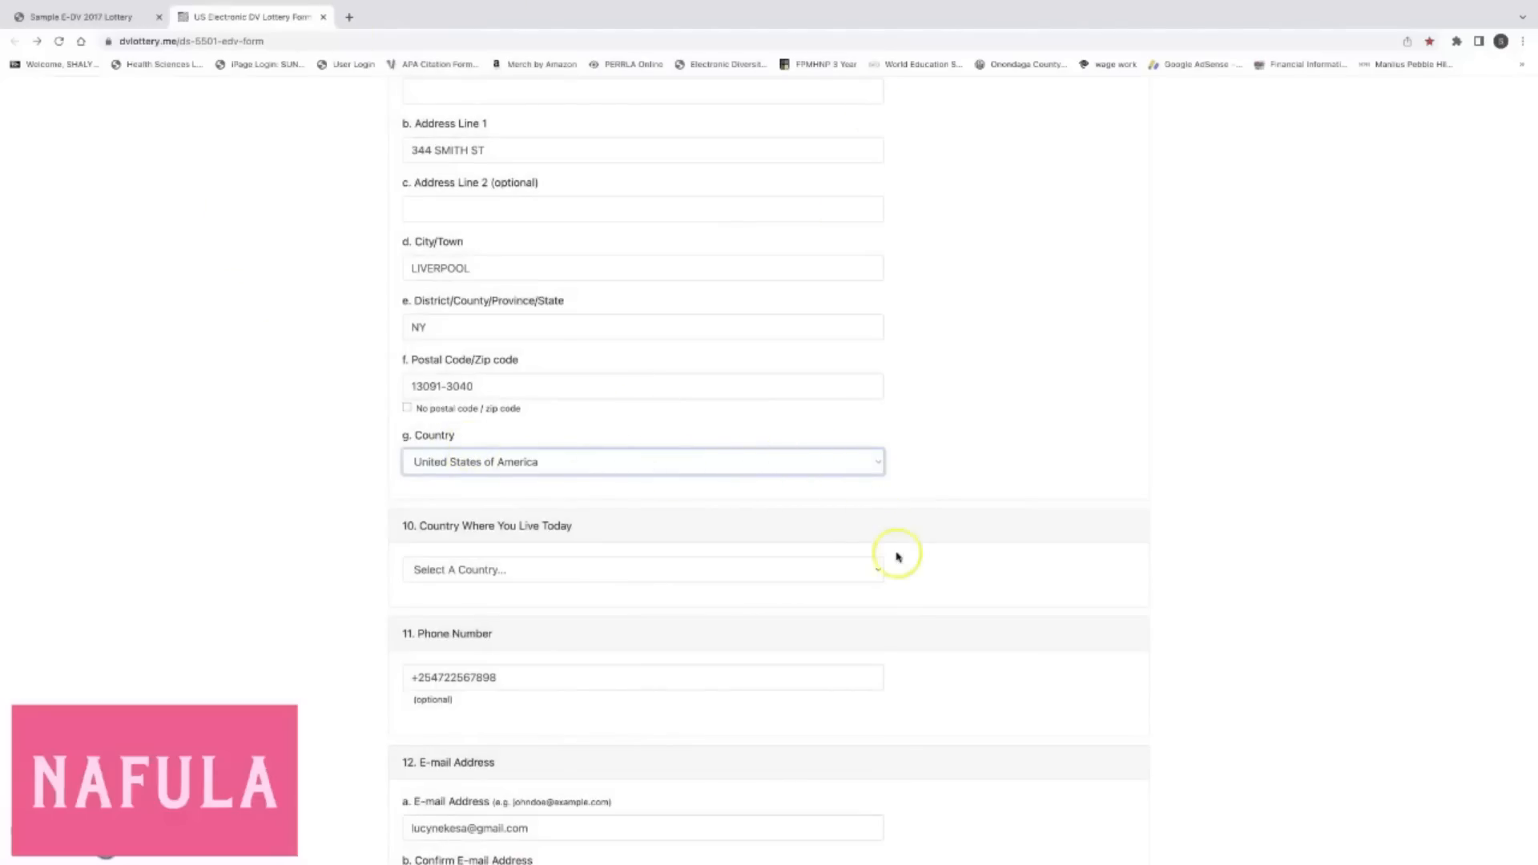
# Set question 10 to United States of America and enter the US phone number.
pyautogui.click(879, 570)
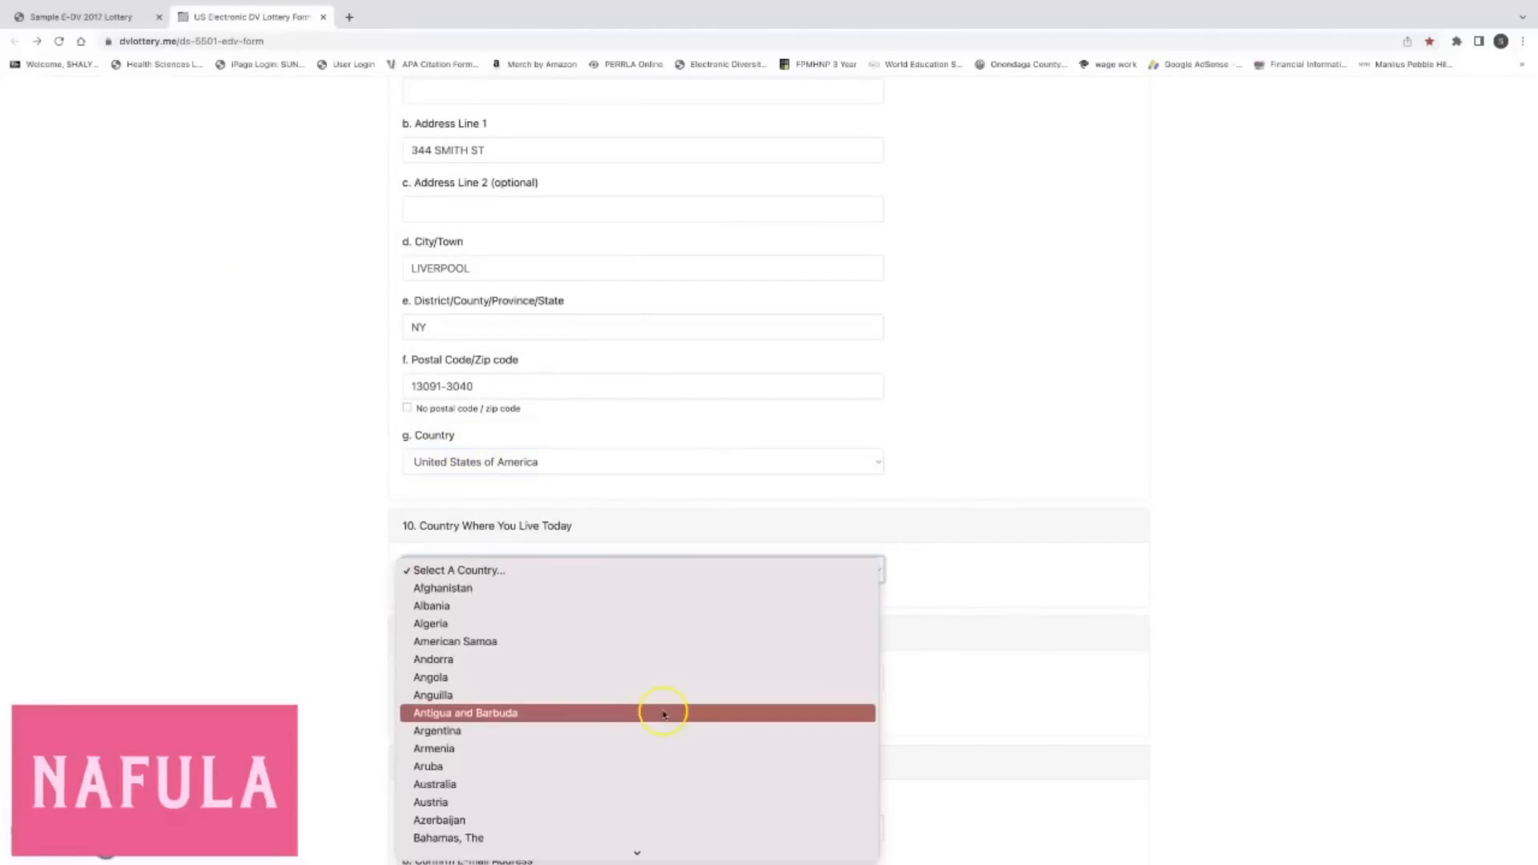
pyautogui.scroll(-20, 663, 713)
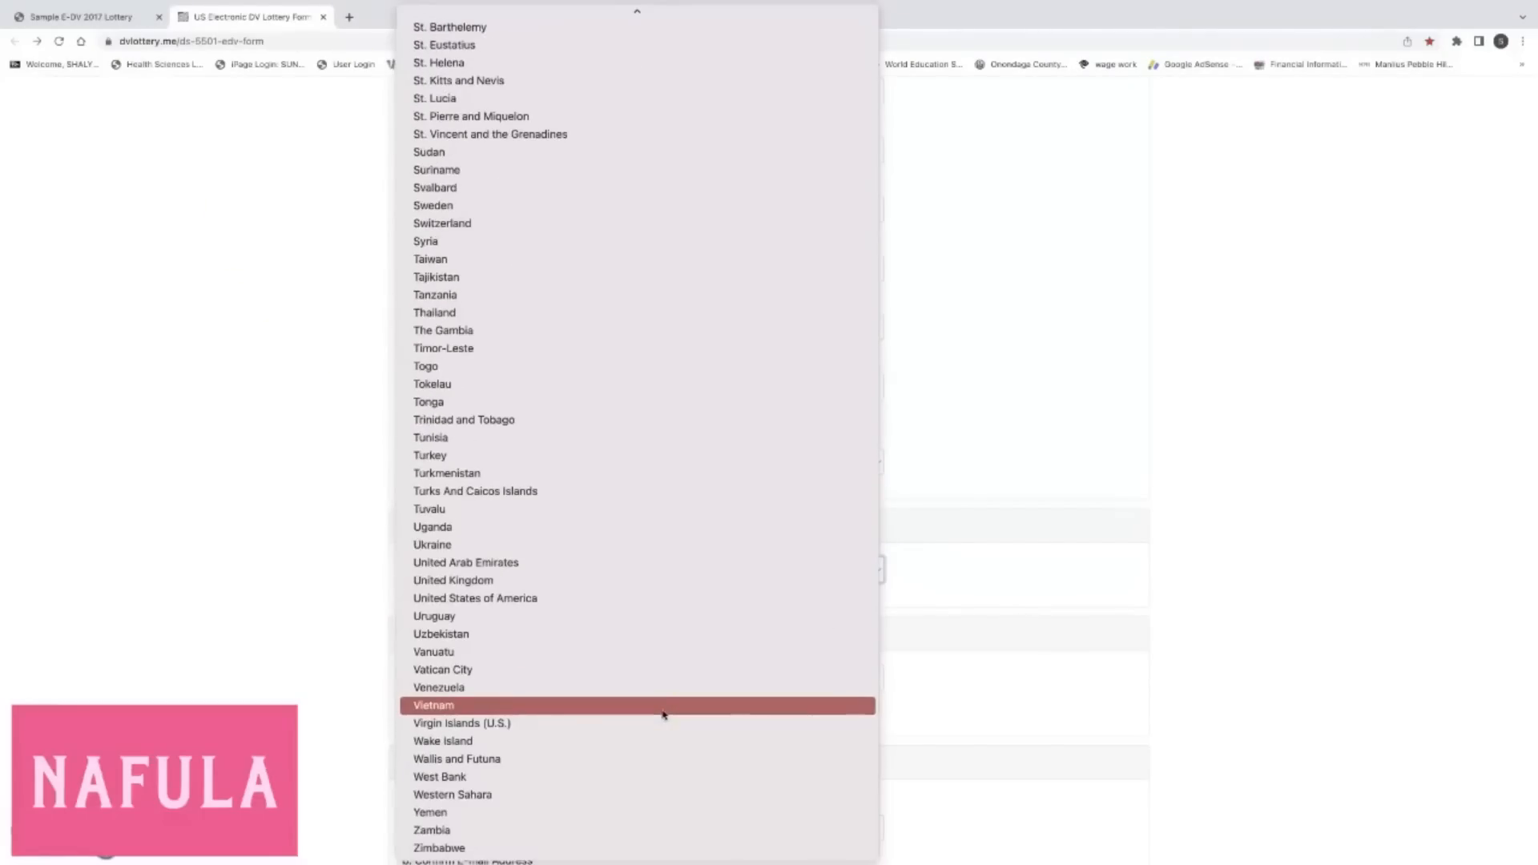
pyautogui.click(550, 597)
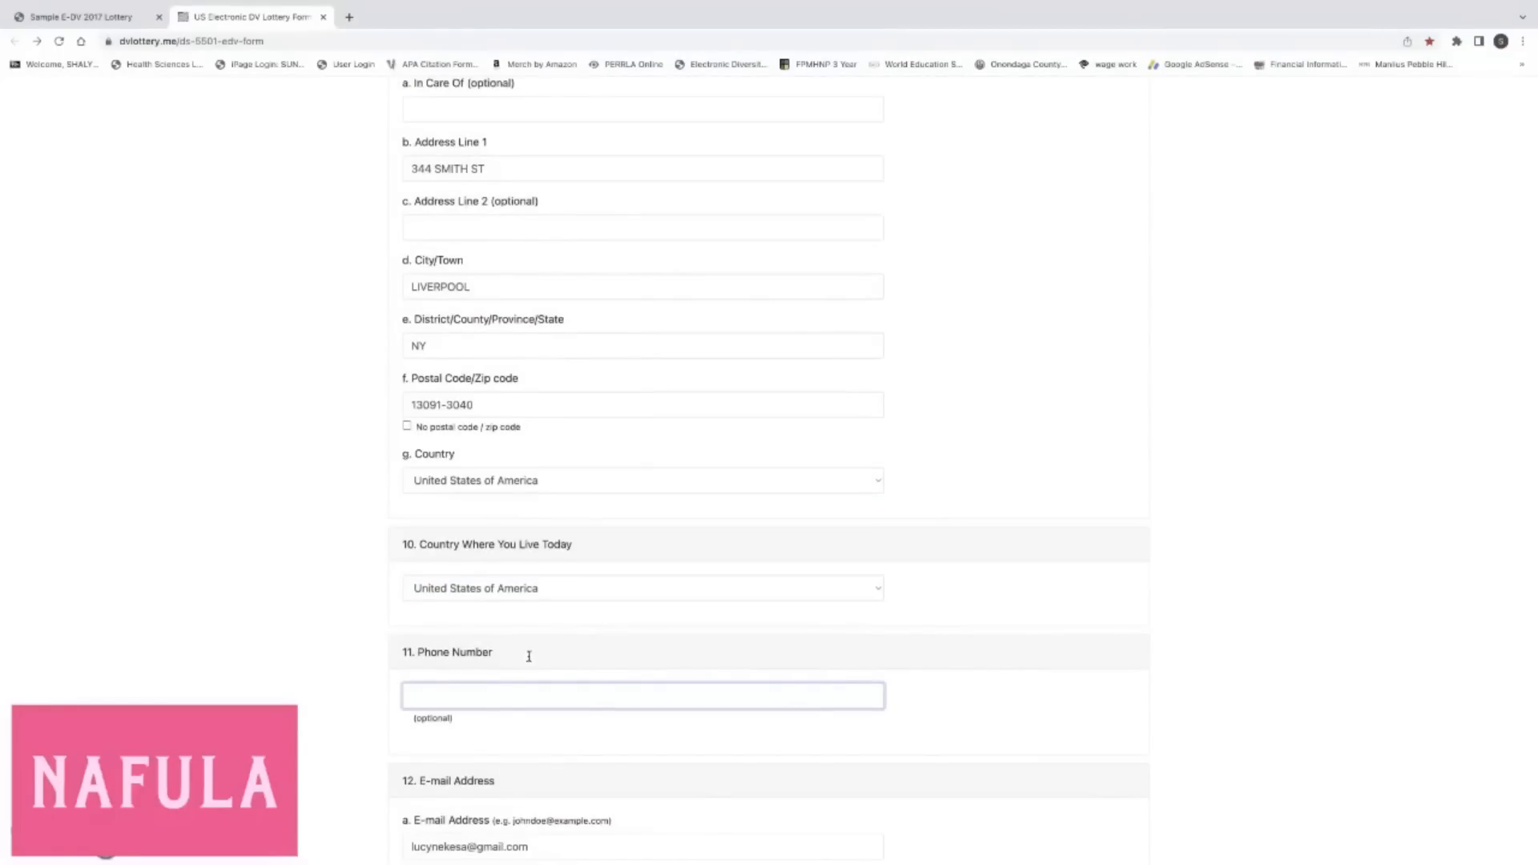
pyautogui.click(561, 737)
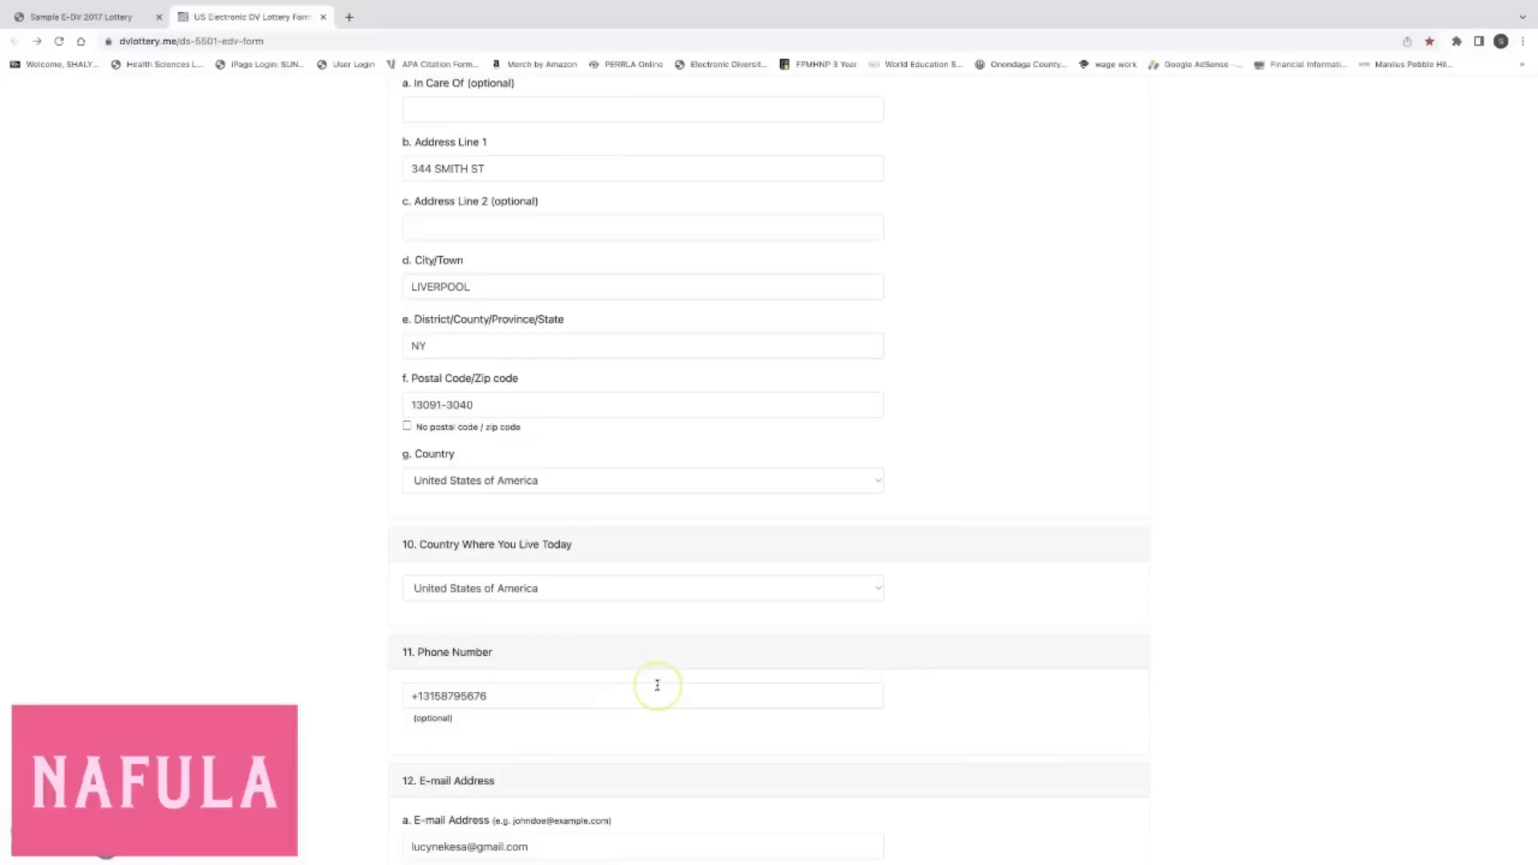
pyautogui.scroll(1, 657, 685)
pyautogui.click(513, 143)
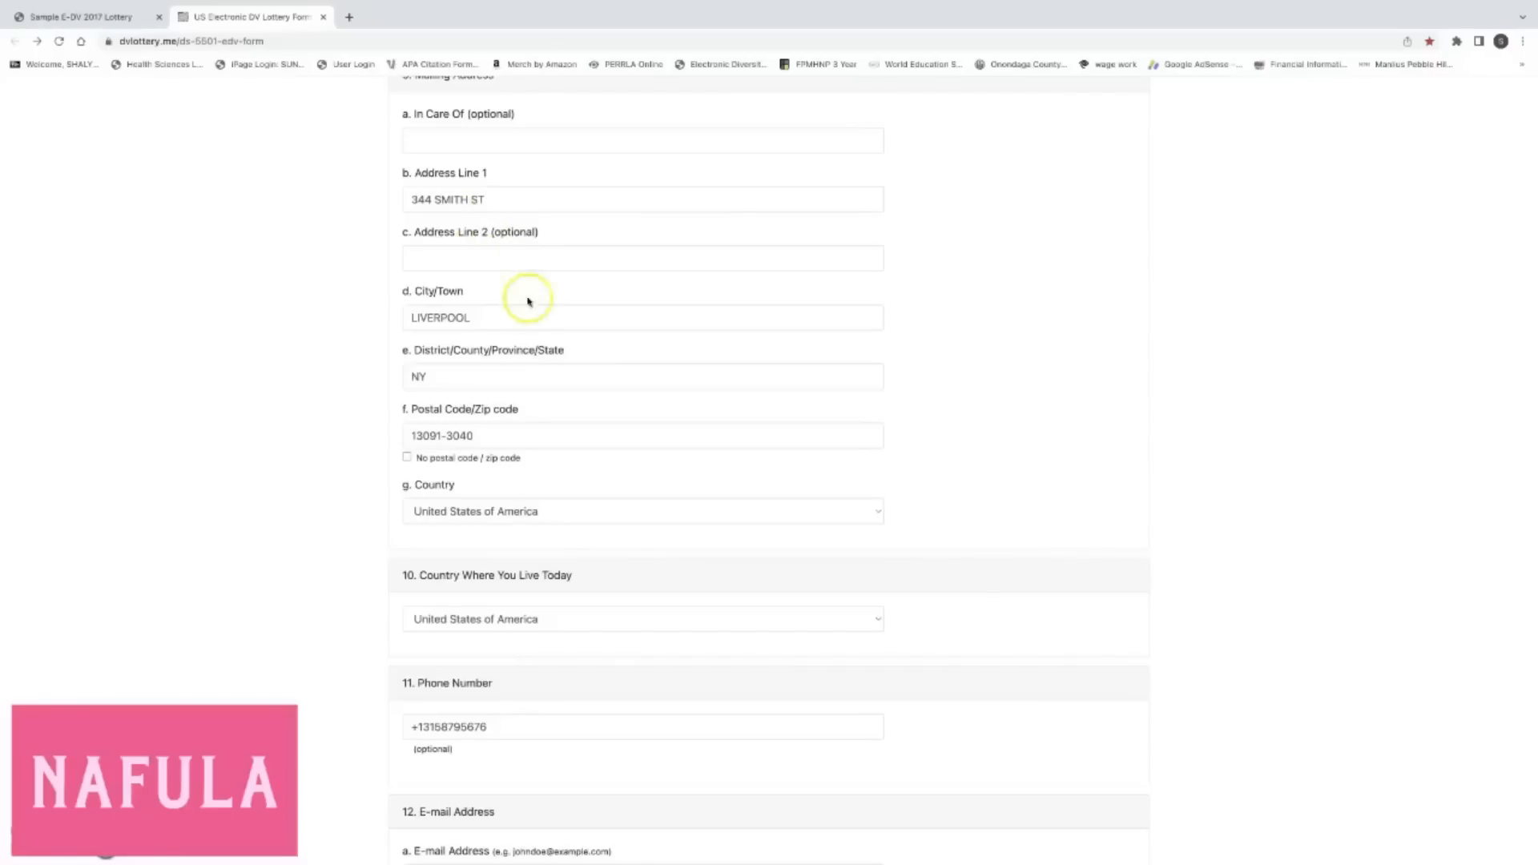
pyautogui.click(471, 318)
pyautogui.click(470, 374)
pyautogui.click(490, 429)
pyautogui.click(463, 486)
pyautogui.moveTo(32, 3)
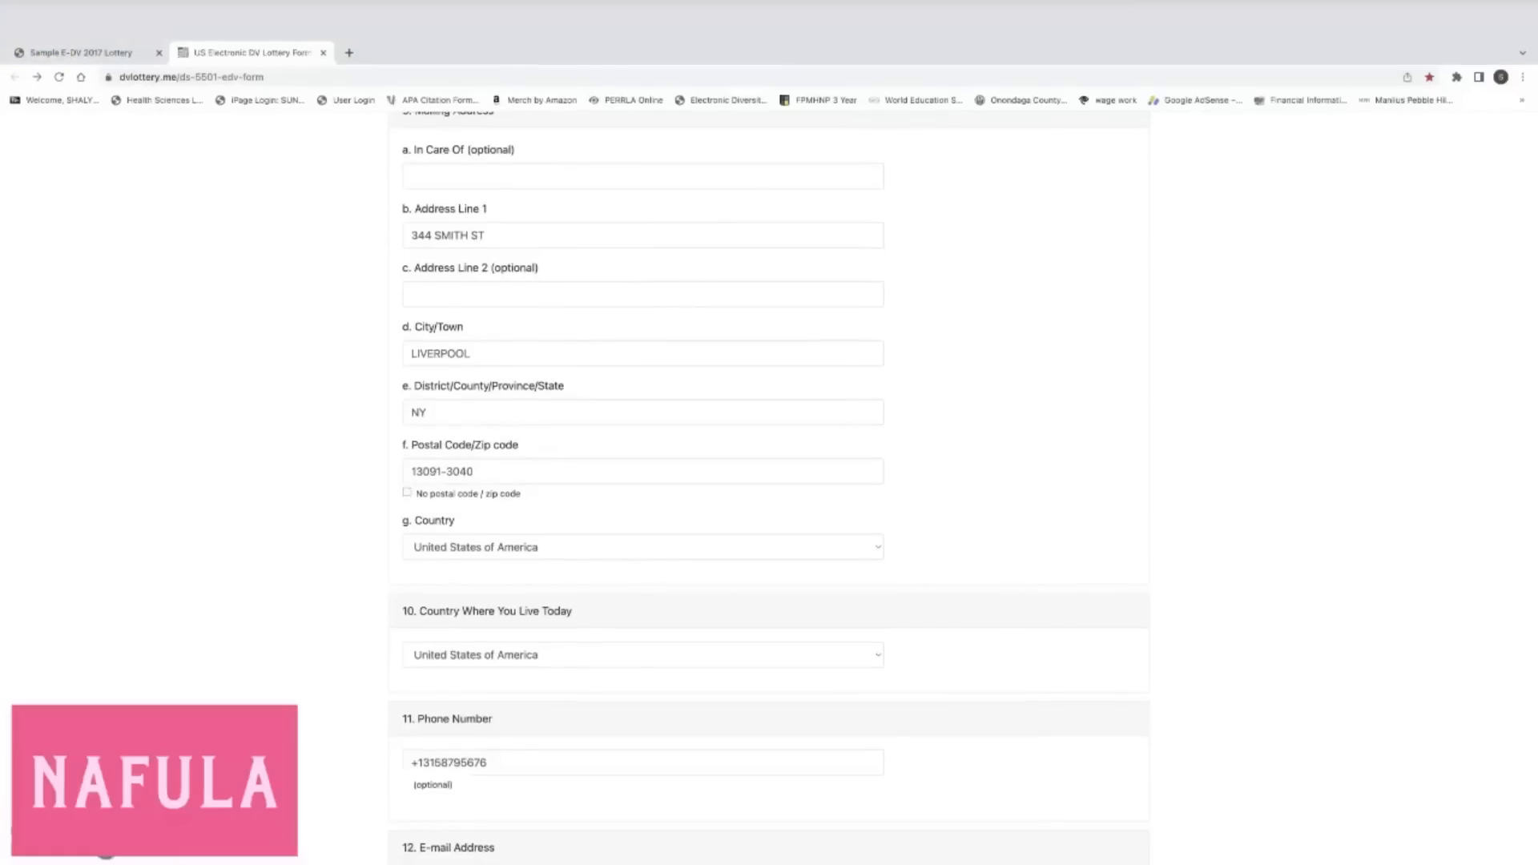
# Exit full screen and enter the Kenyan phone number in item 11's Phone Number field.
pyautogui.click(48, 31)
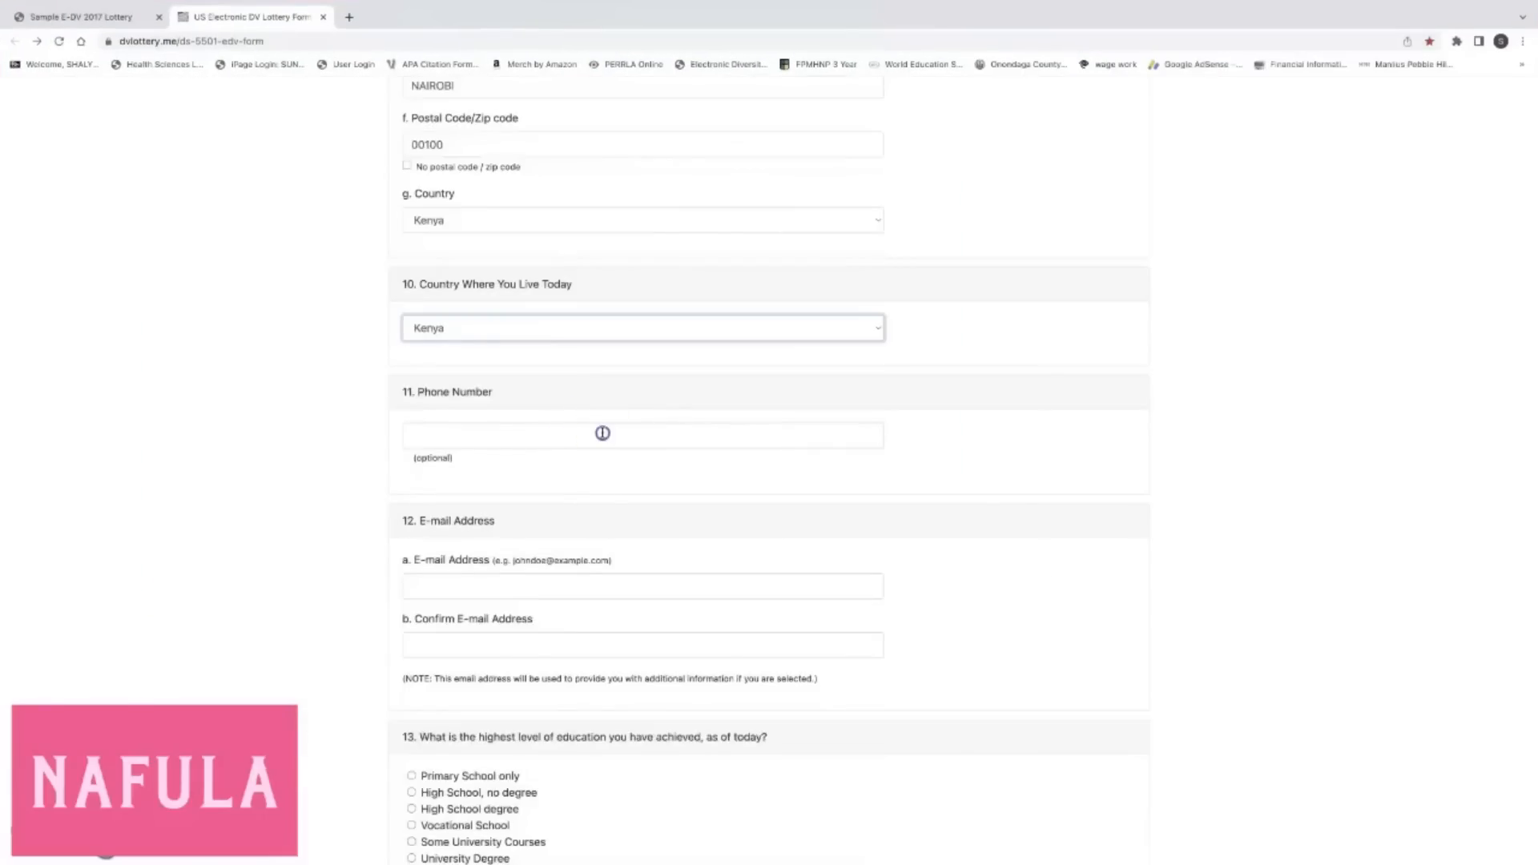
pyautogui.click(602, 432)
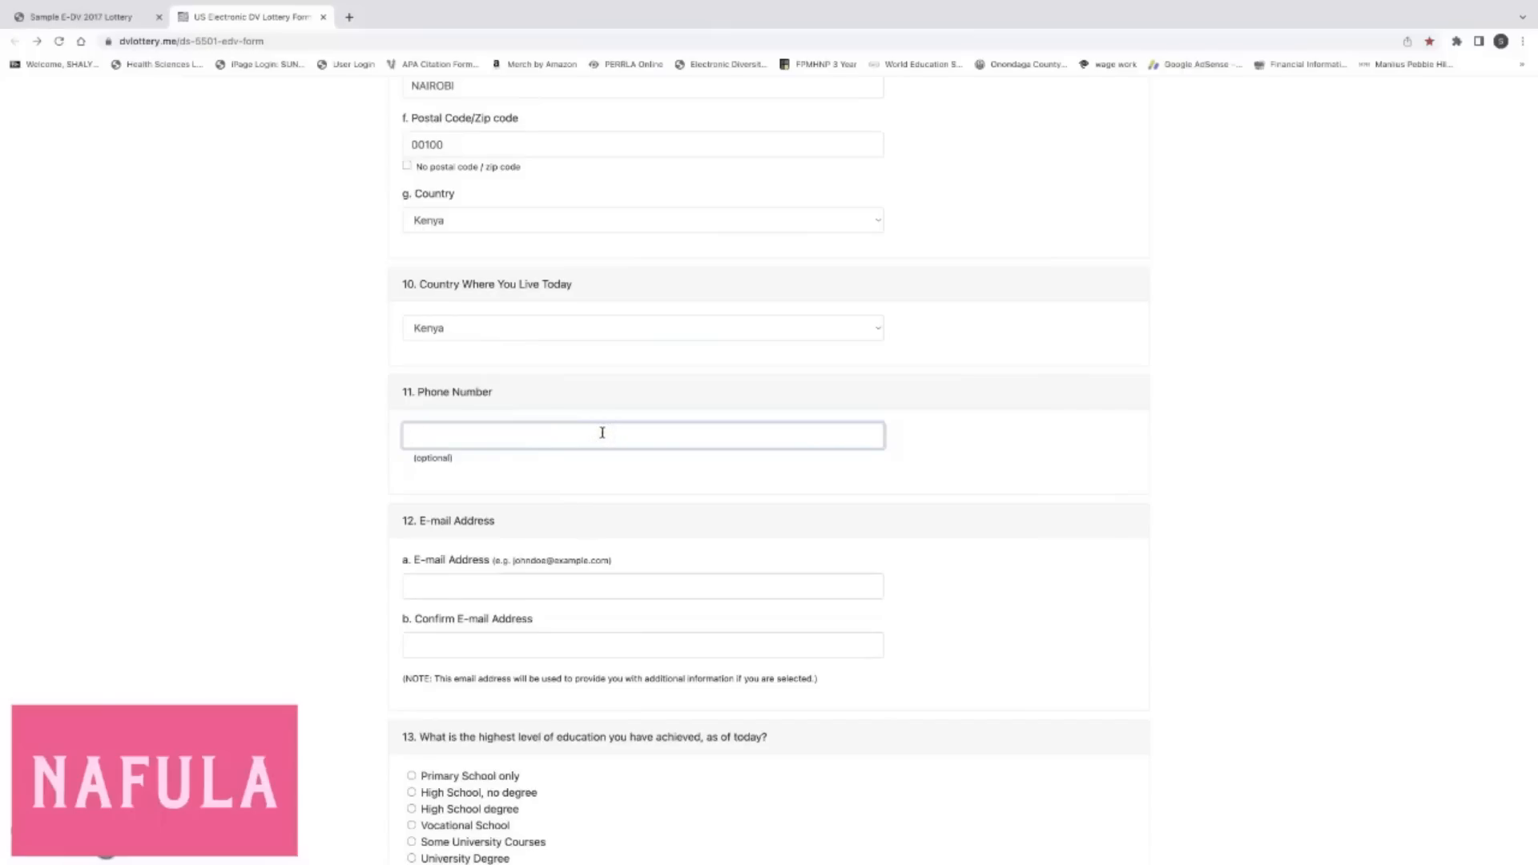
pyautogui.click(459, 470)
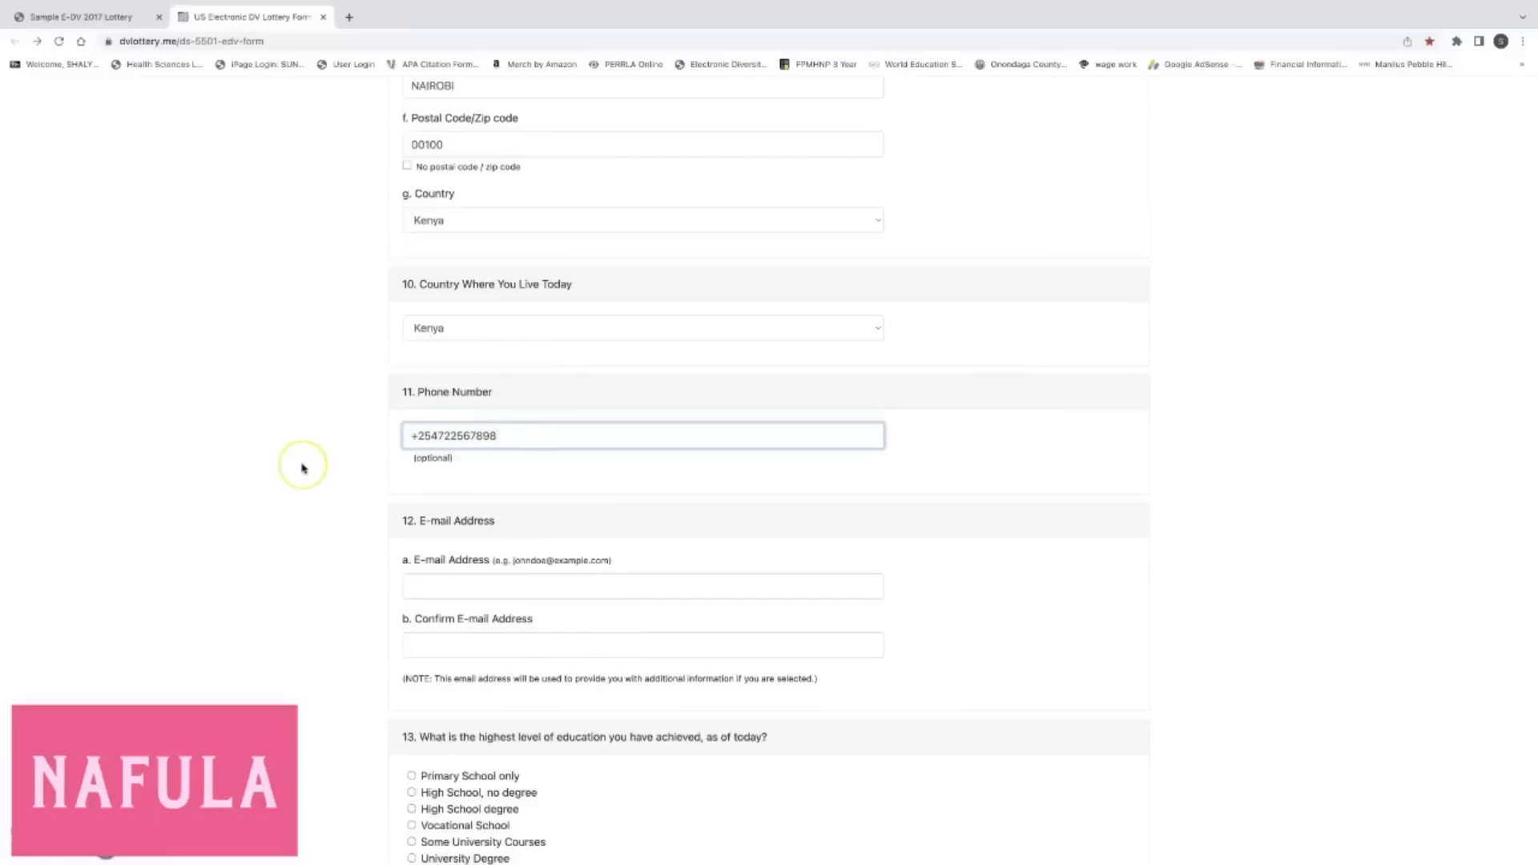
pyautogui.scroll(-2, 302, 469)
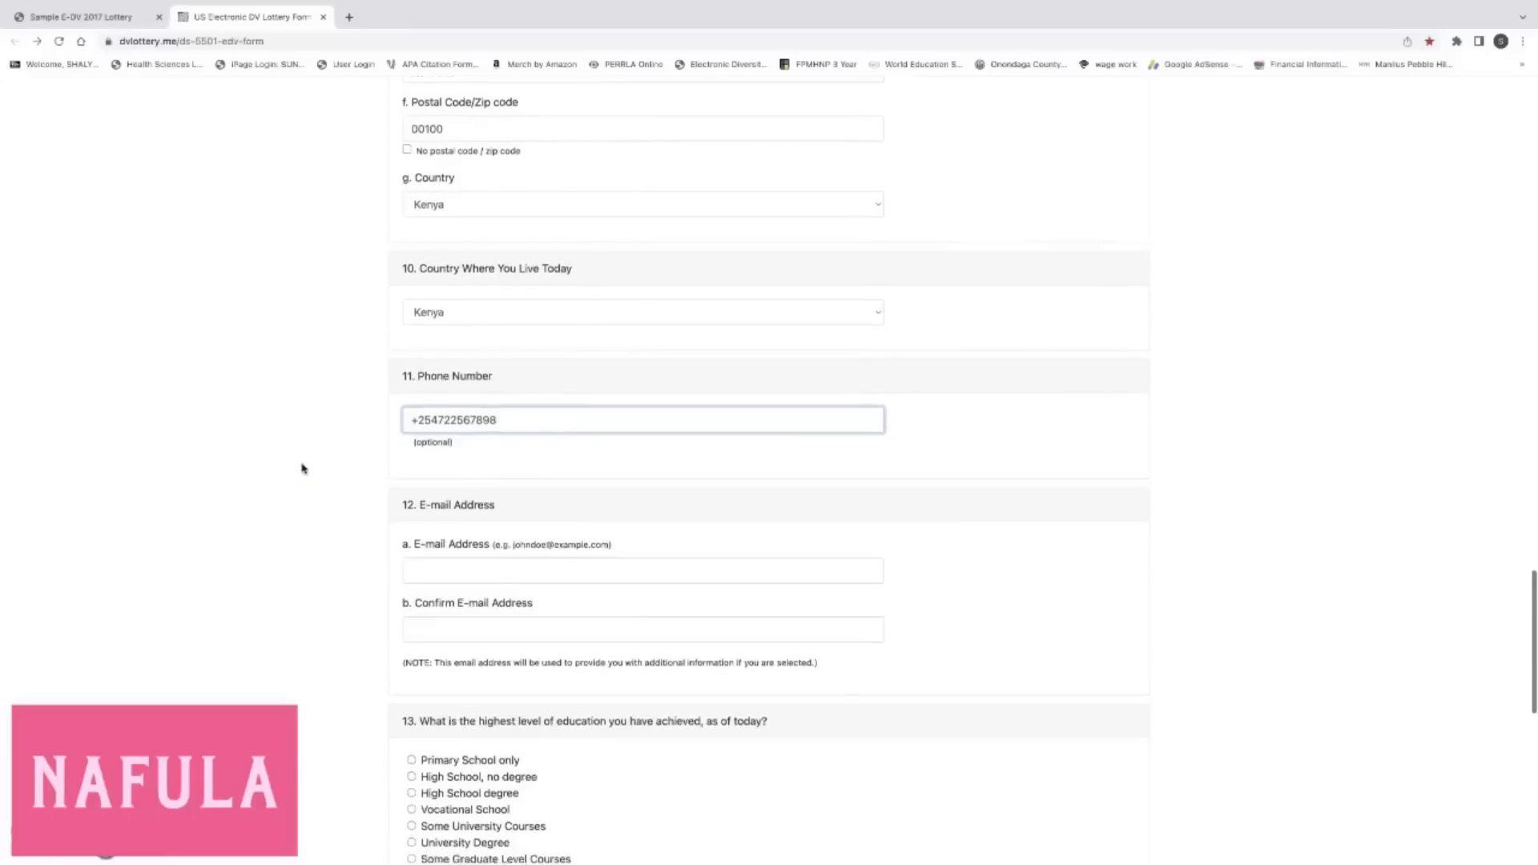
pyautogui.click(556, 407)
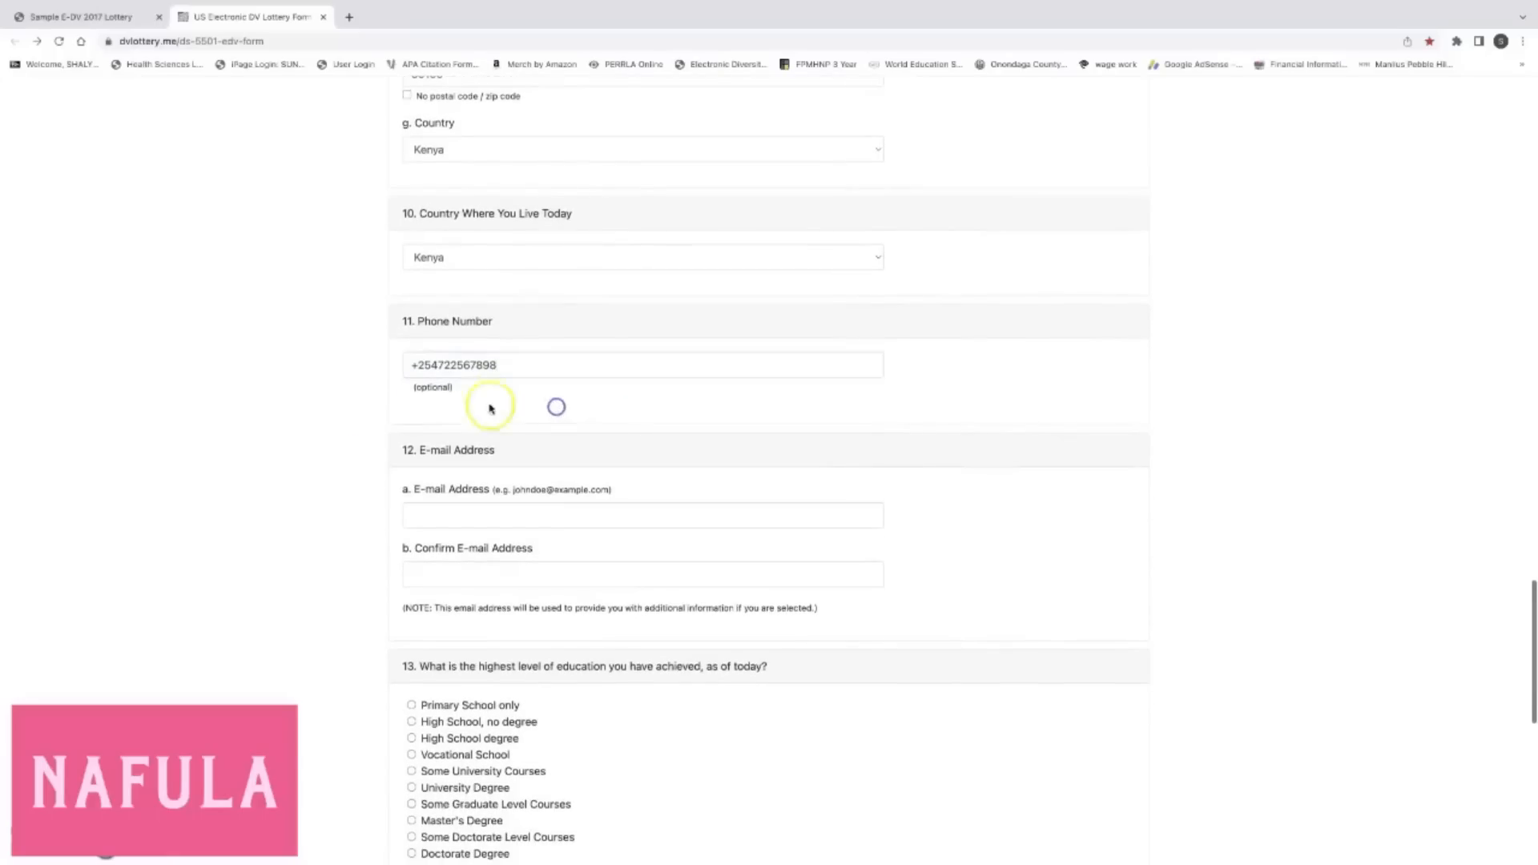
pyautogui.click(439, 365)
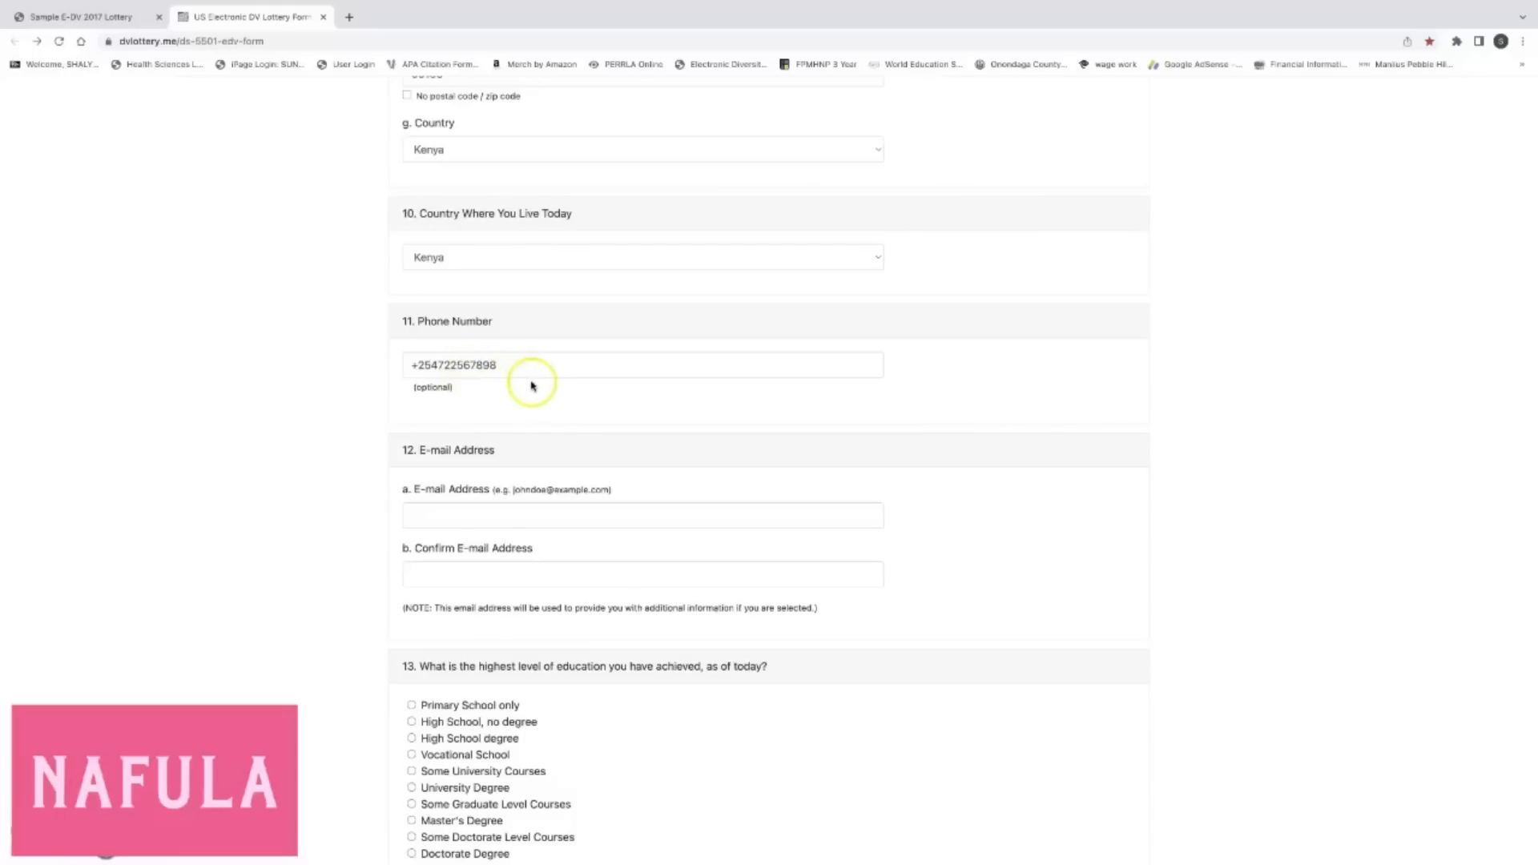
# Scroll down to item 12 and place the cursor in the E-mail Address field.
pyautogui.scroll(-1, 527, 362)
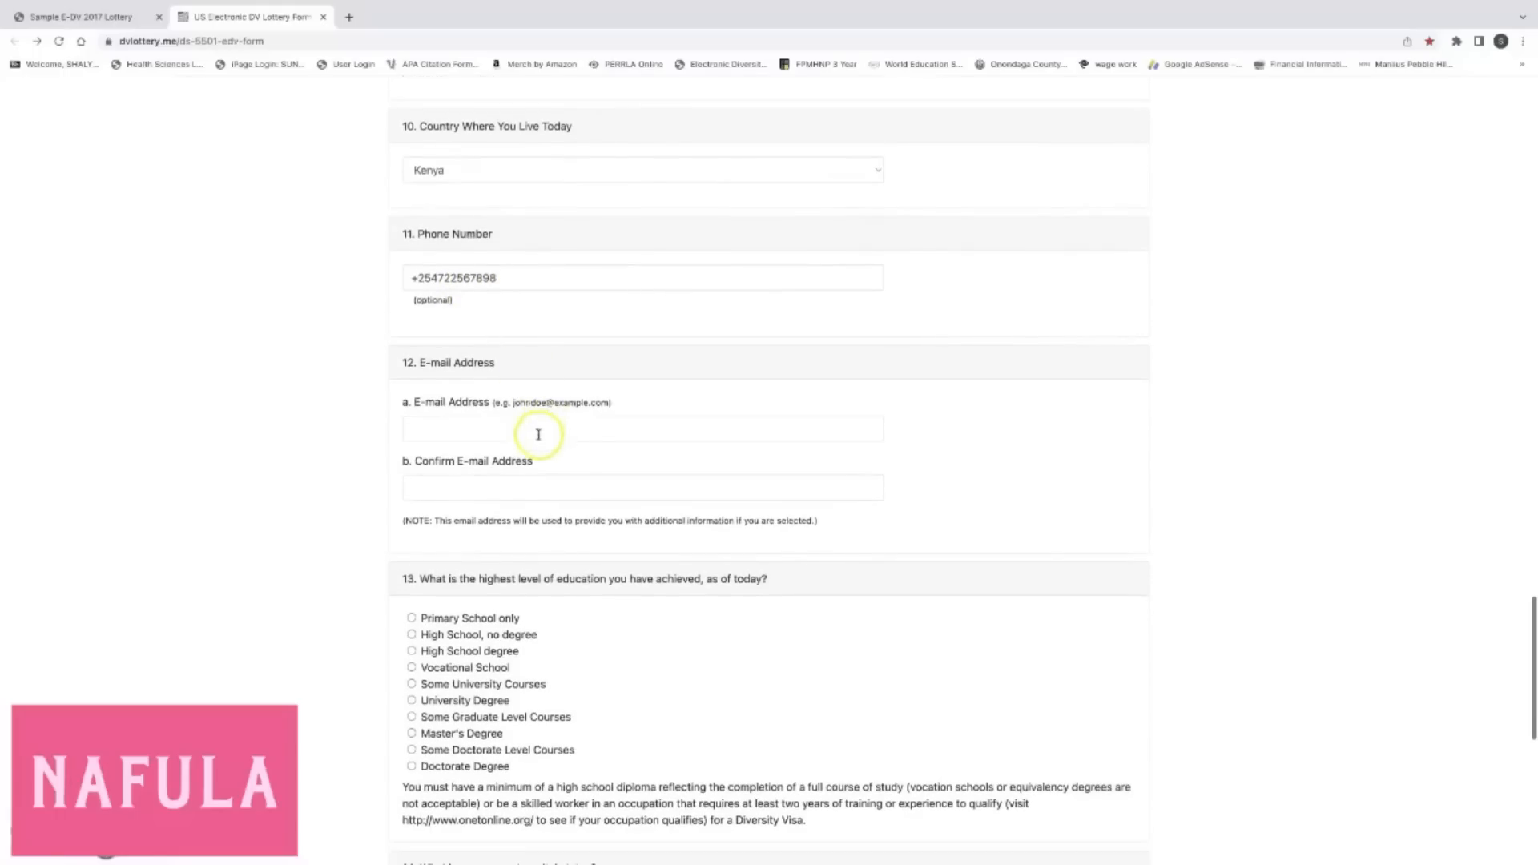
pyautogui.click(541, 438)
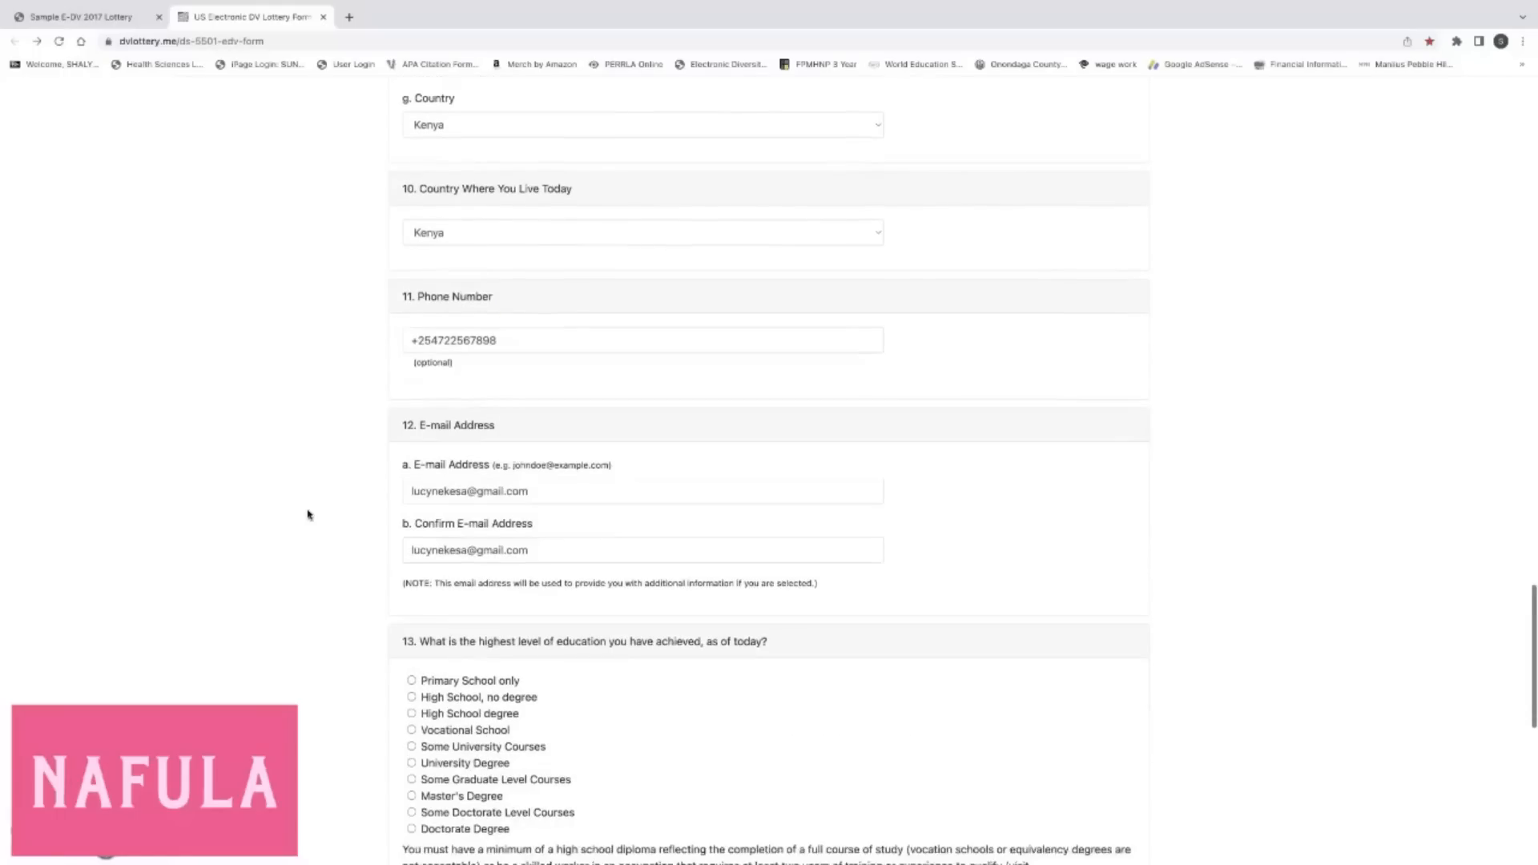
pyautogui.scroll(-1, 309, 515)
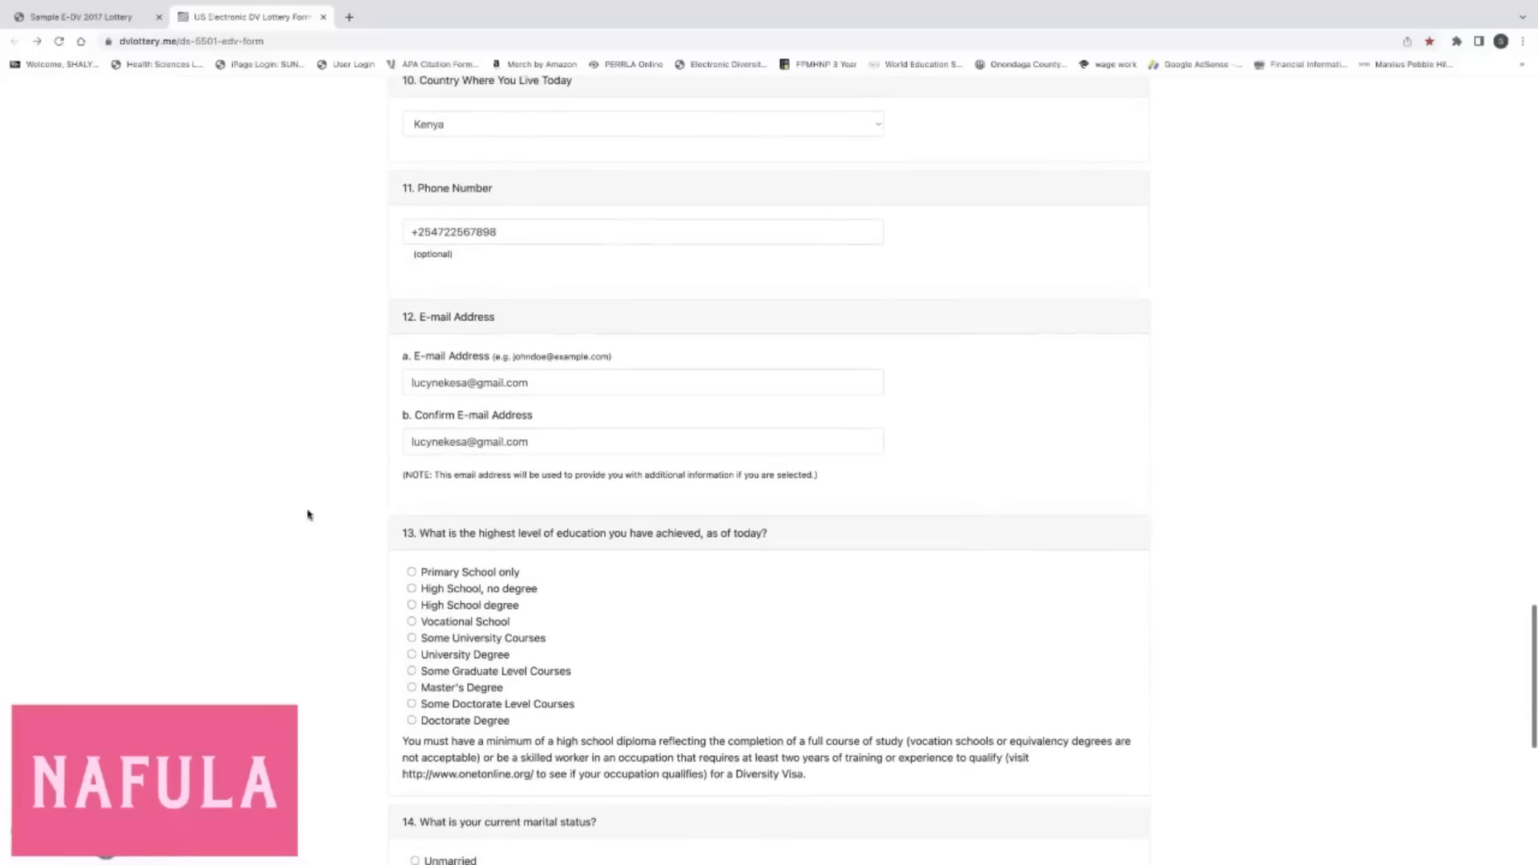
pyautogui.scroll(-1, 309, 515)
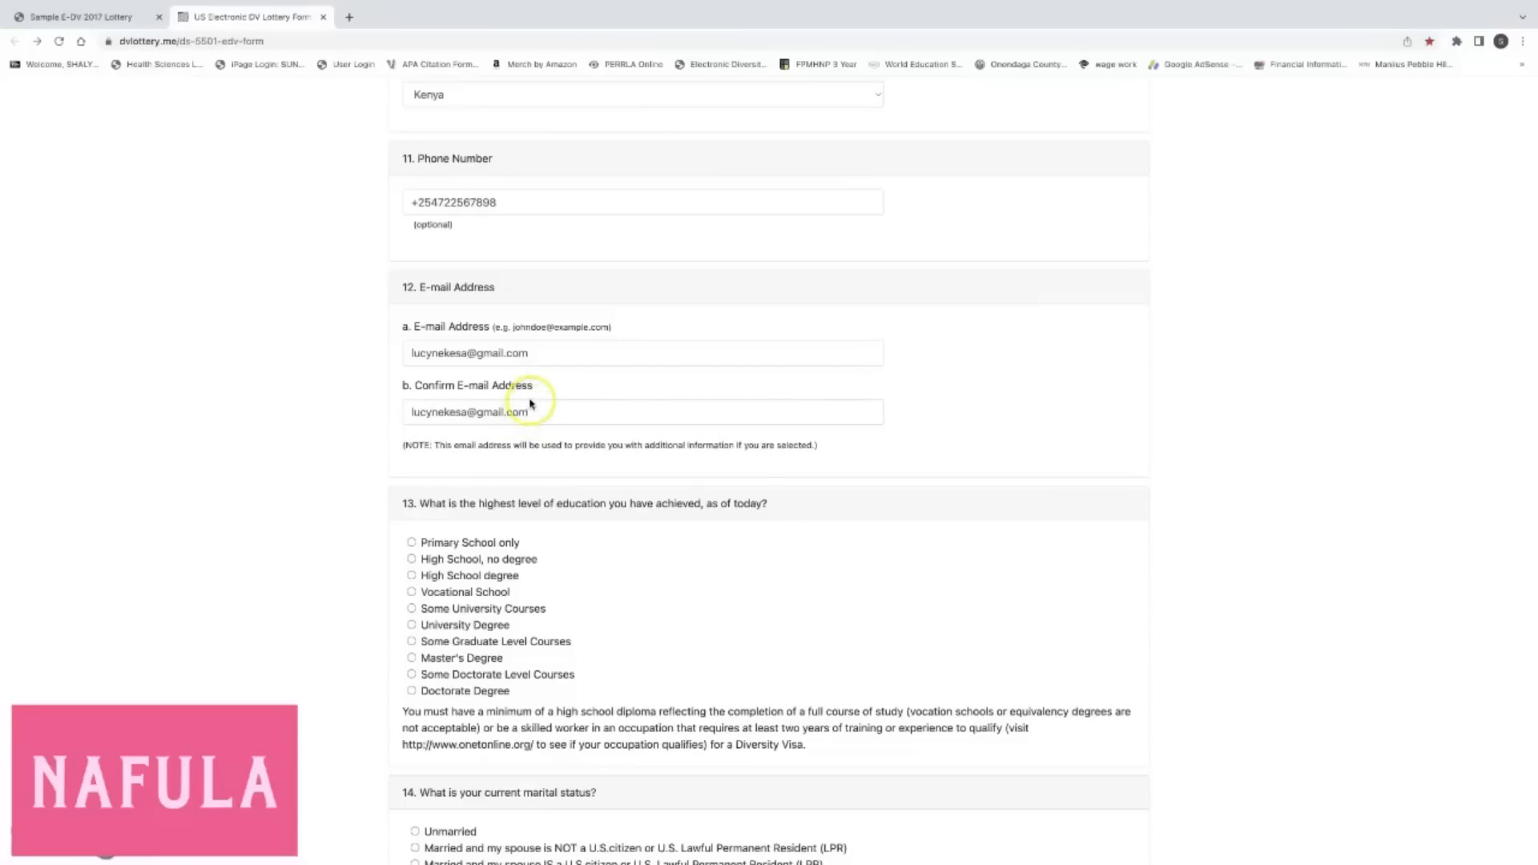
pyautogui.scroll(-2, 530, 400)
pyautogui.scroll(-2, 531, 401)
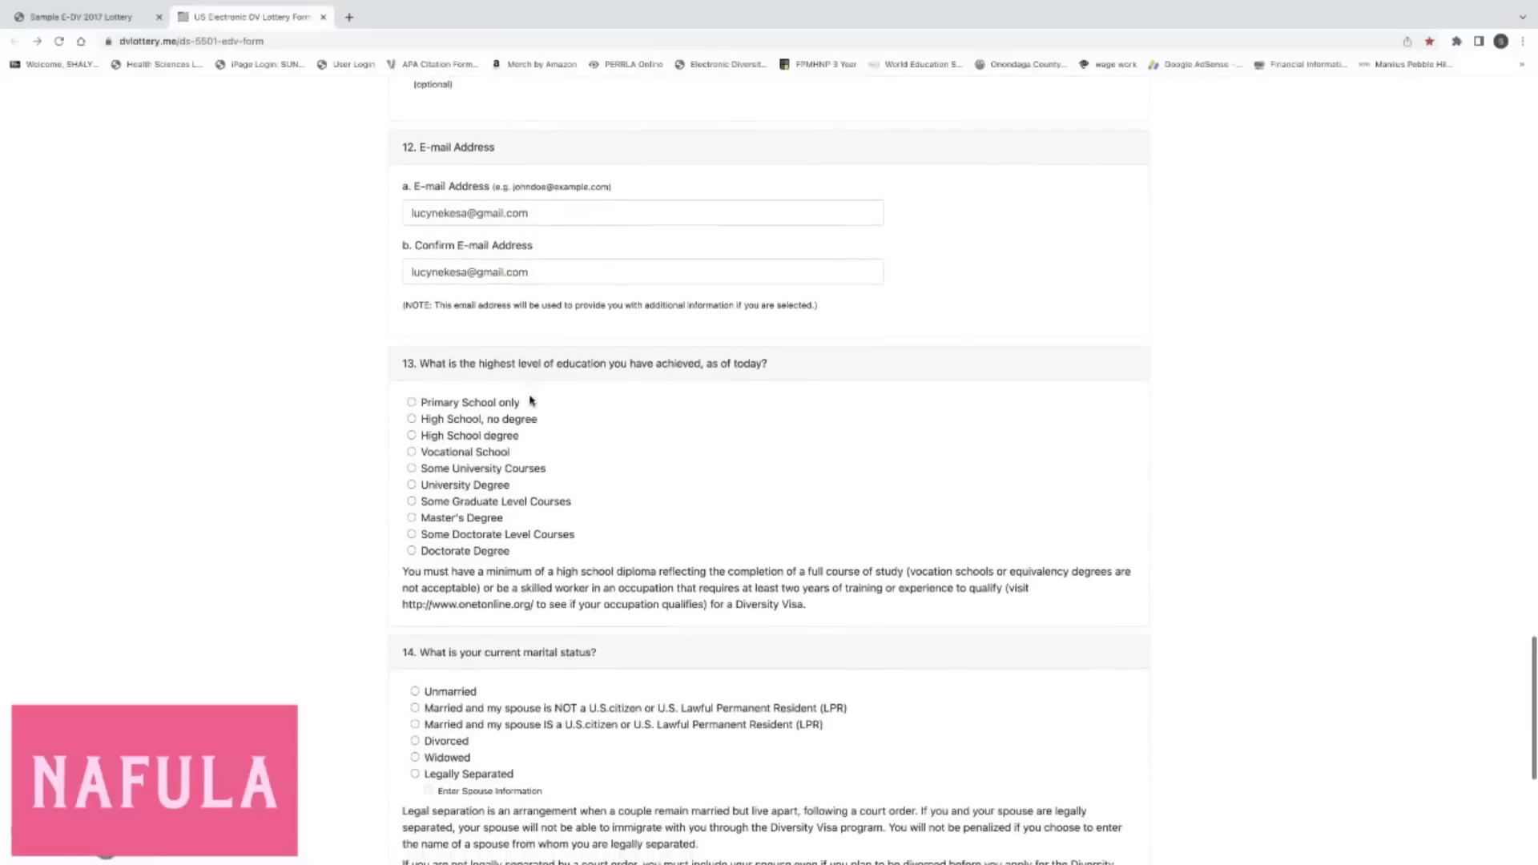
pyautogui.click(544, 359)
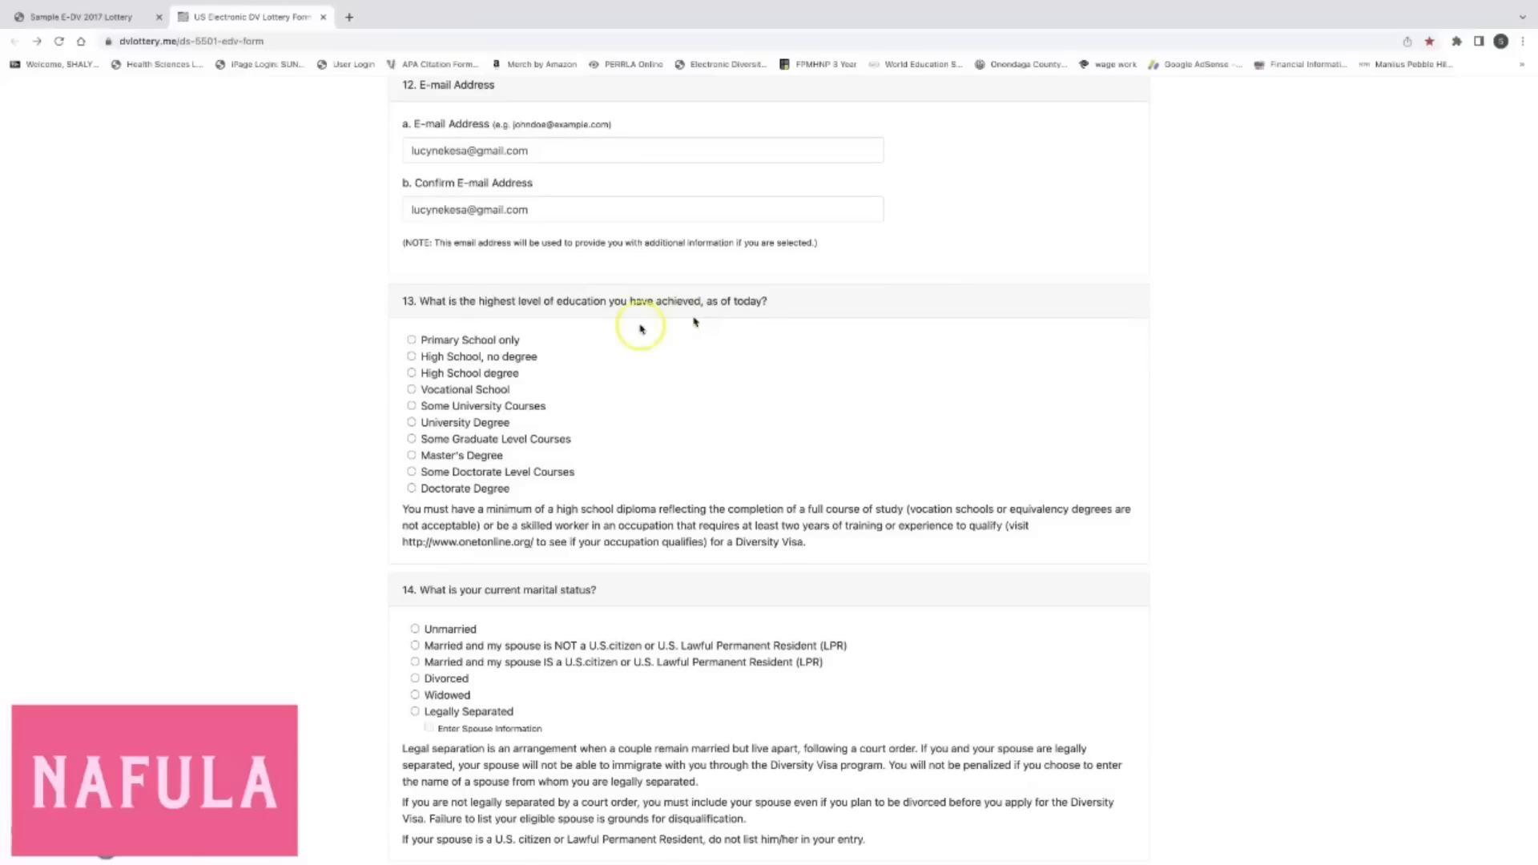
pyautogui.scroll(-1, 473, 322)
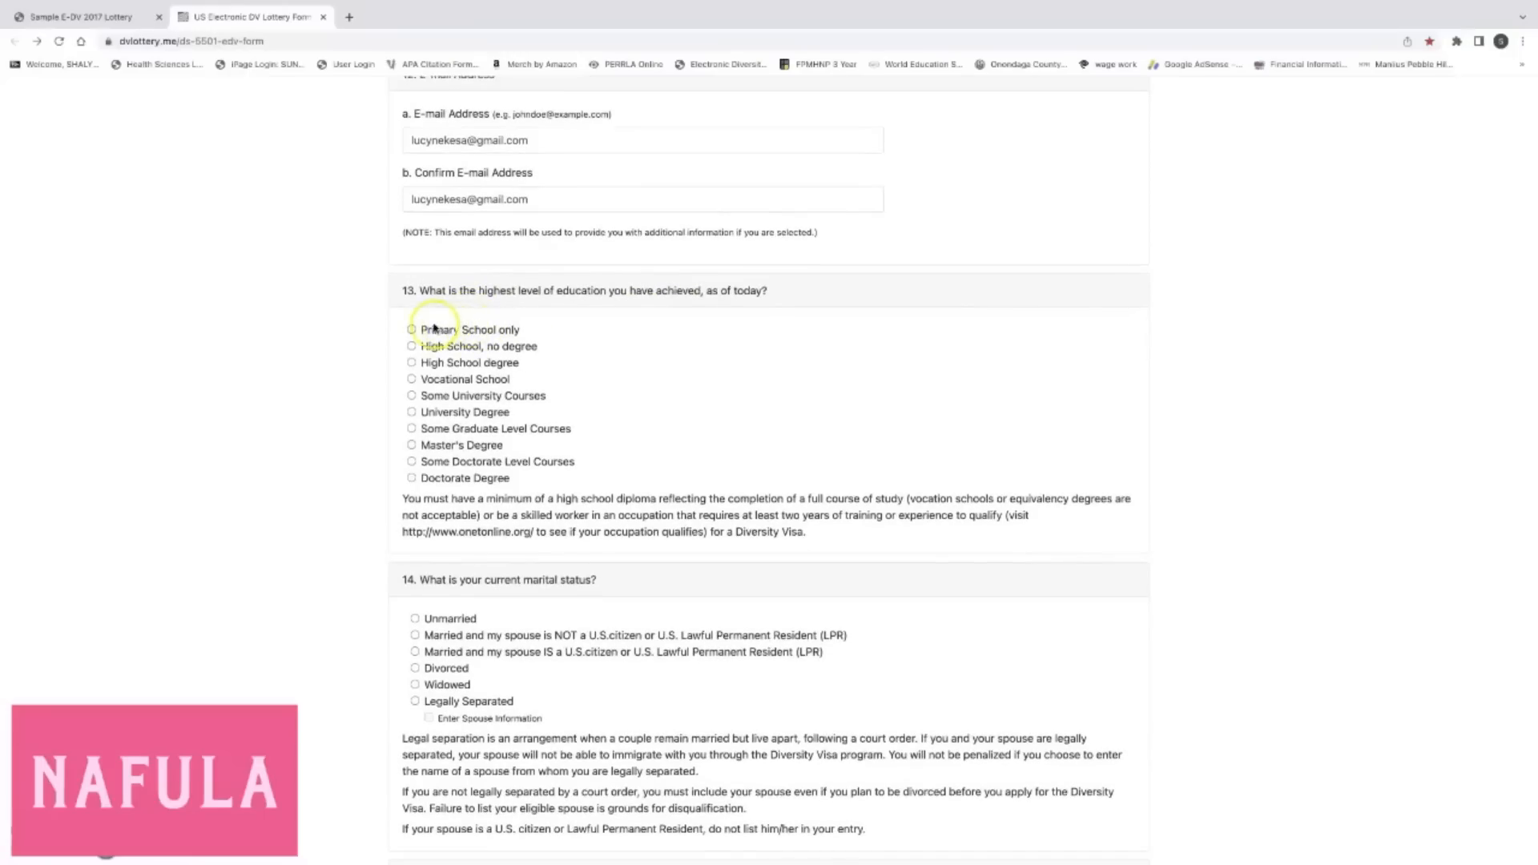
pyautogui.scroll(-1, 425, 324)
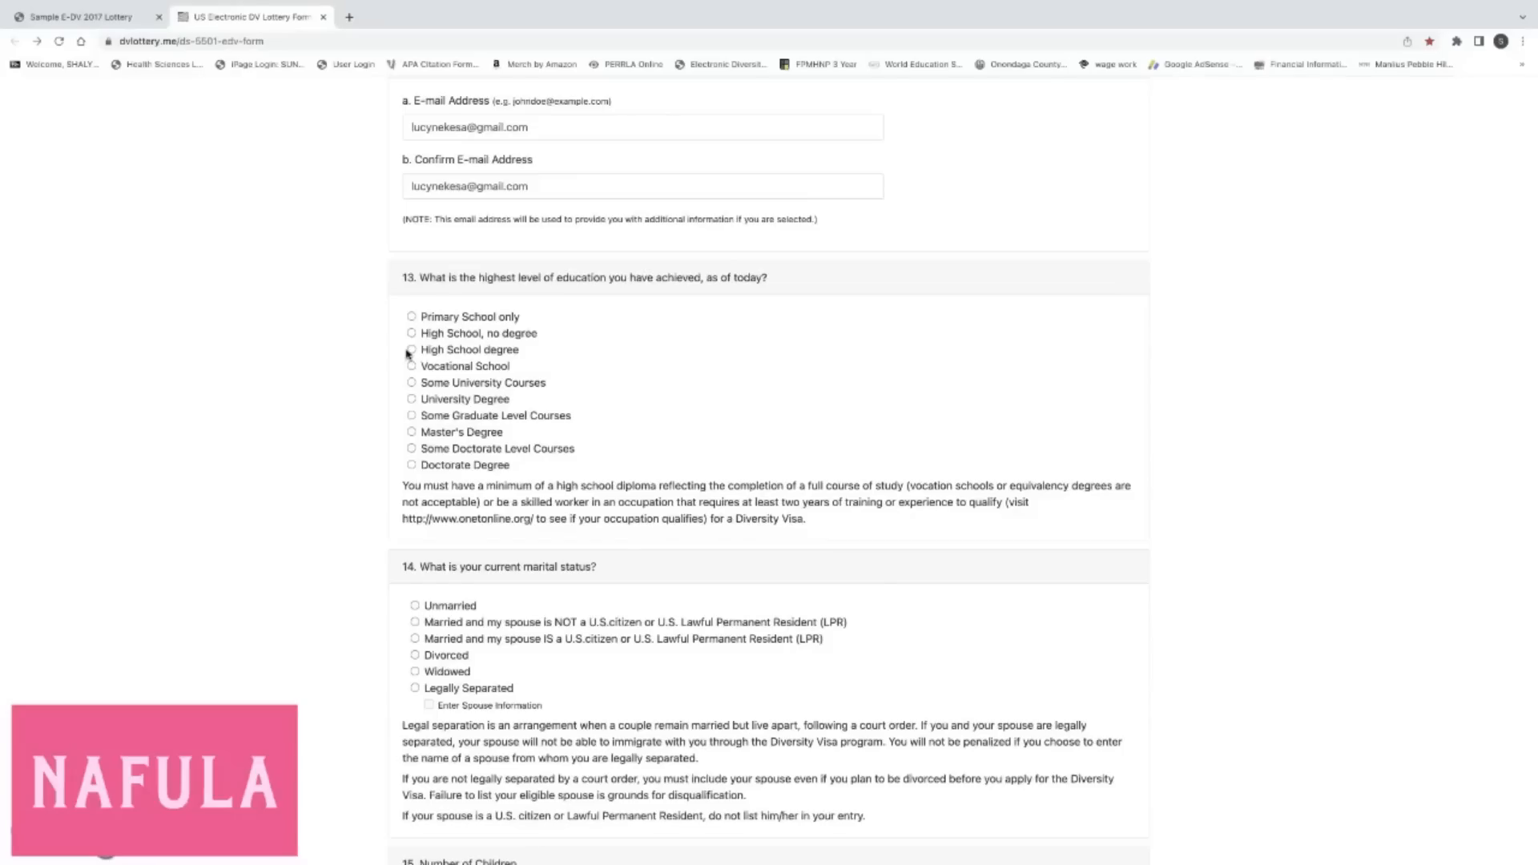
pyautogui.scroll(-1, 721, 501)
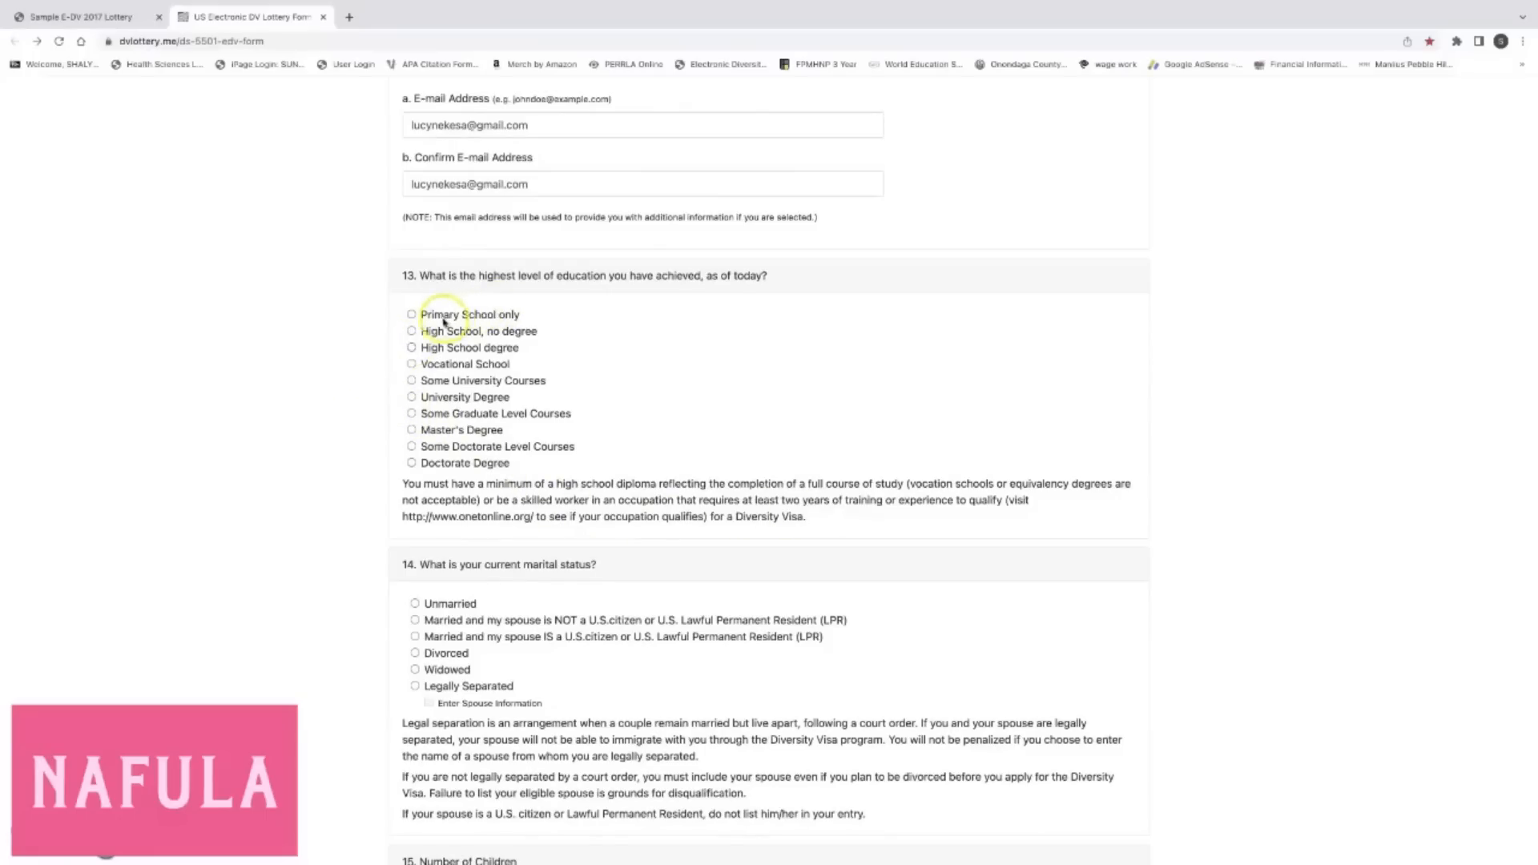
pyautogui.scroll(-1, 440, 343)
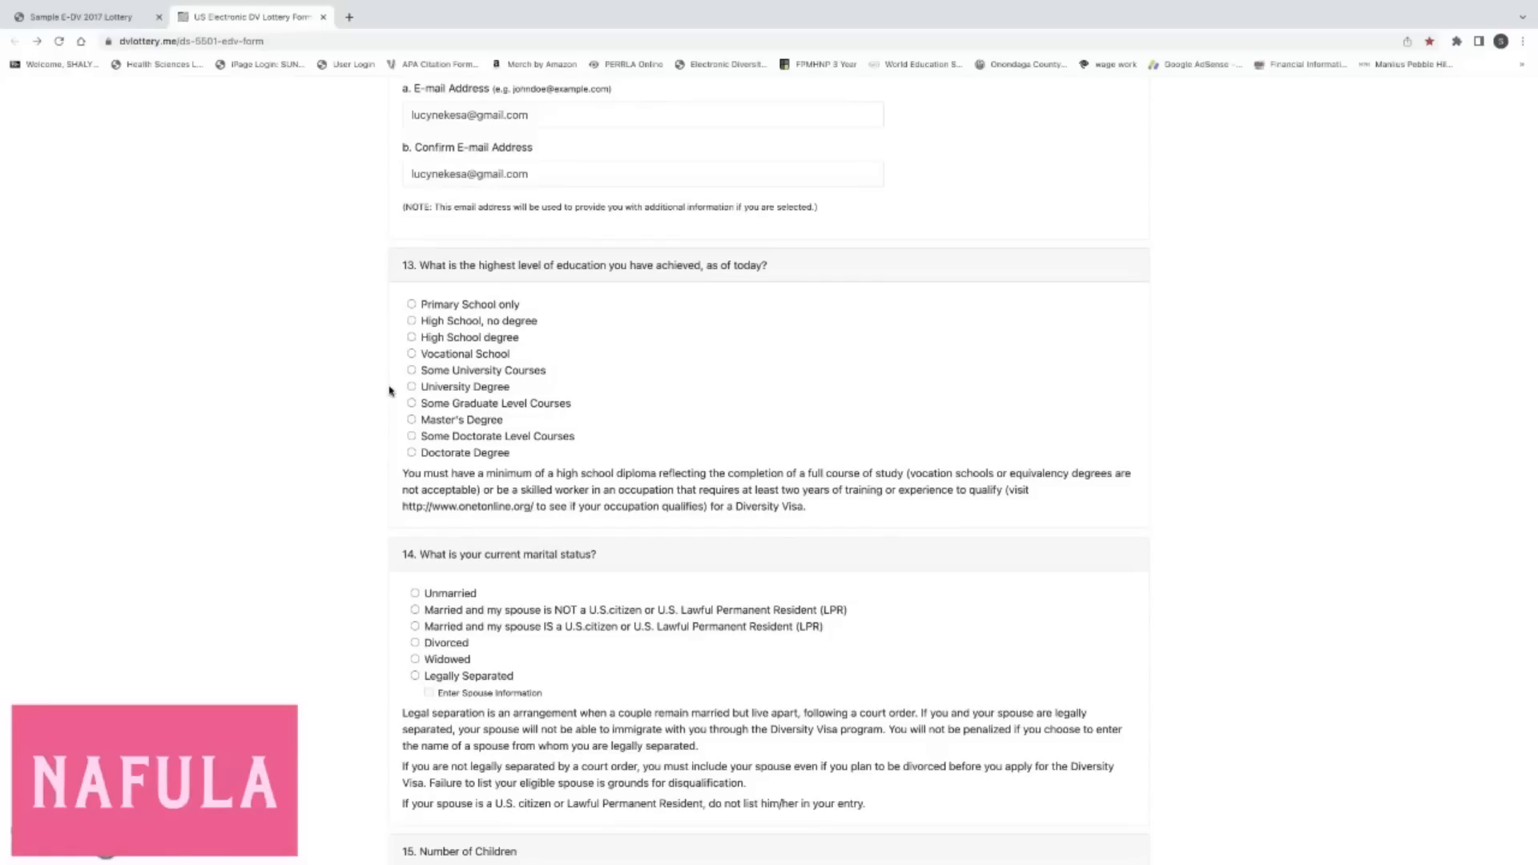
pyautogui.click(413, 373)
# Select the Master's Degree radio button in question 13.
pyautogui.click(411, 454)
# Select Master's Degree as the highest education level, then change item 14 marital status to Unmarried.
pyautogui.click(412, 420)
pyautogui.scroll(-2, 335, 475)
pyautogui.scroll(-3, 335, 475)
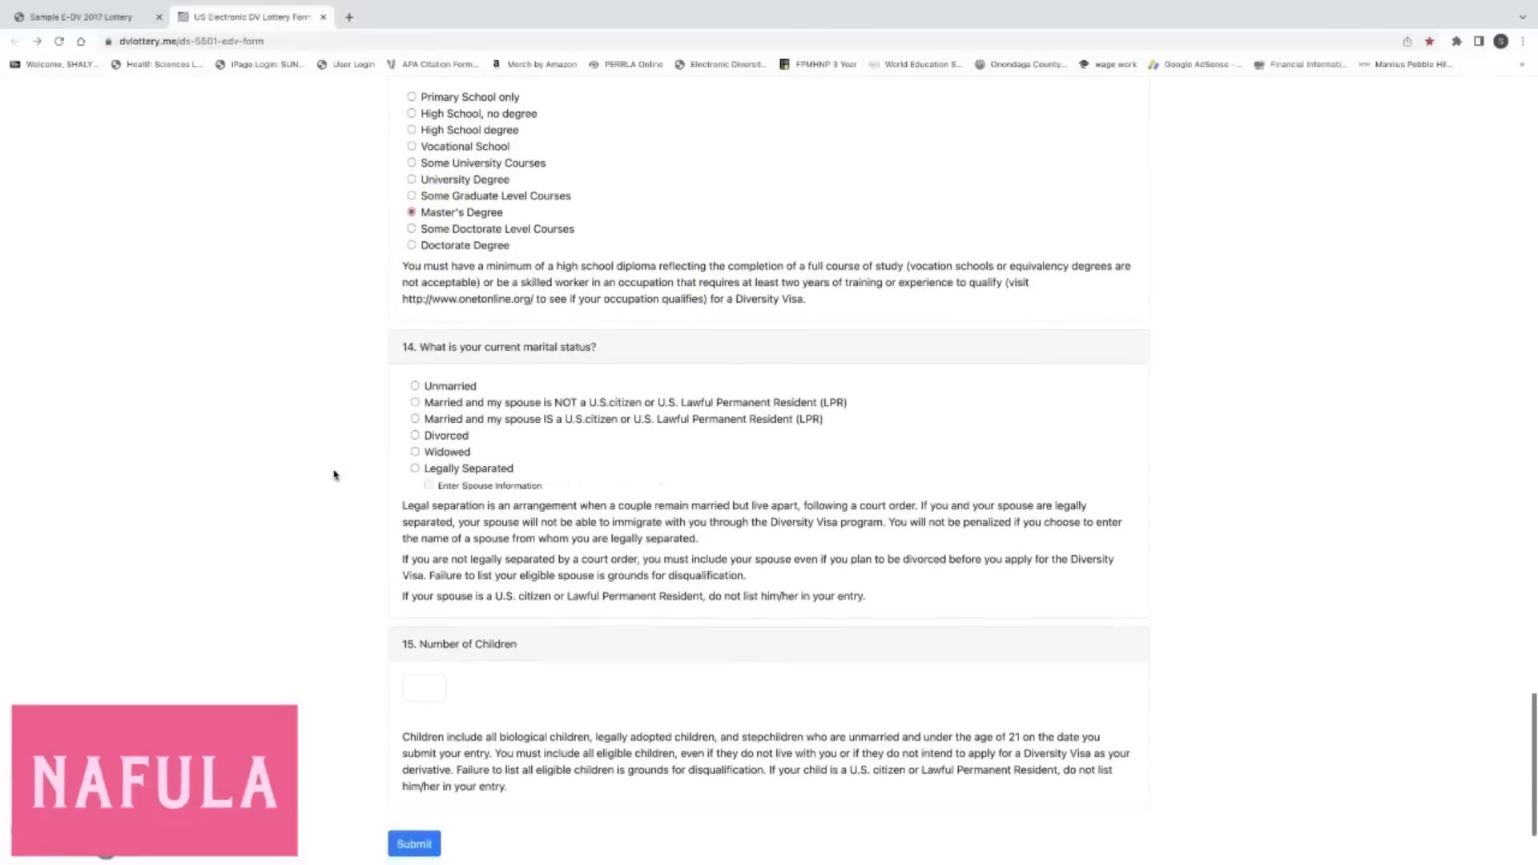
pyautogui.scroll(-1, 335, 476)
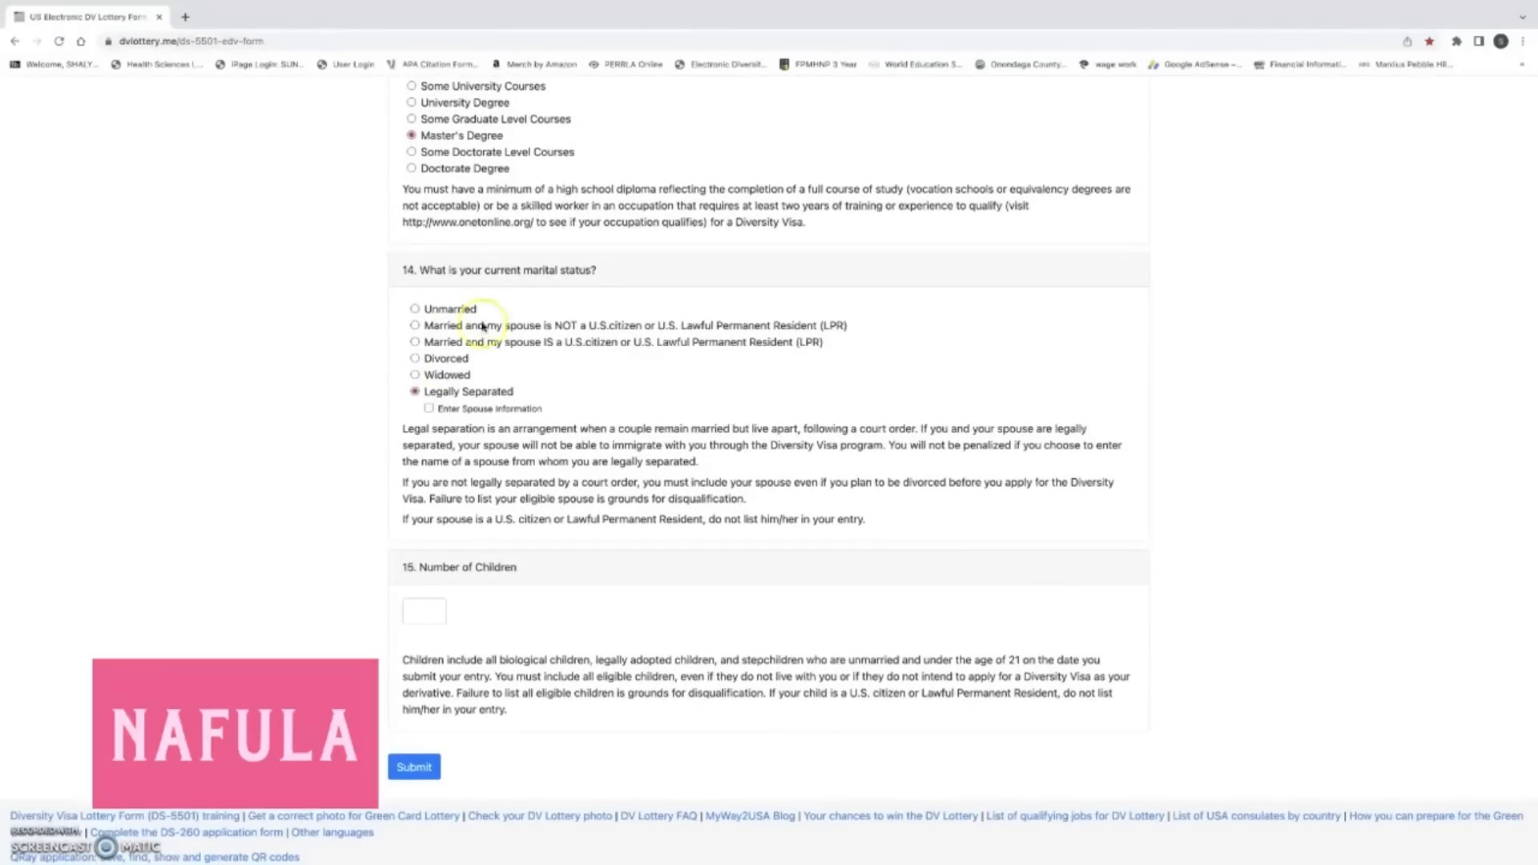
pyautogui.scroll(-1, 473, 316)
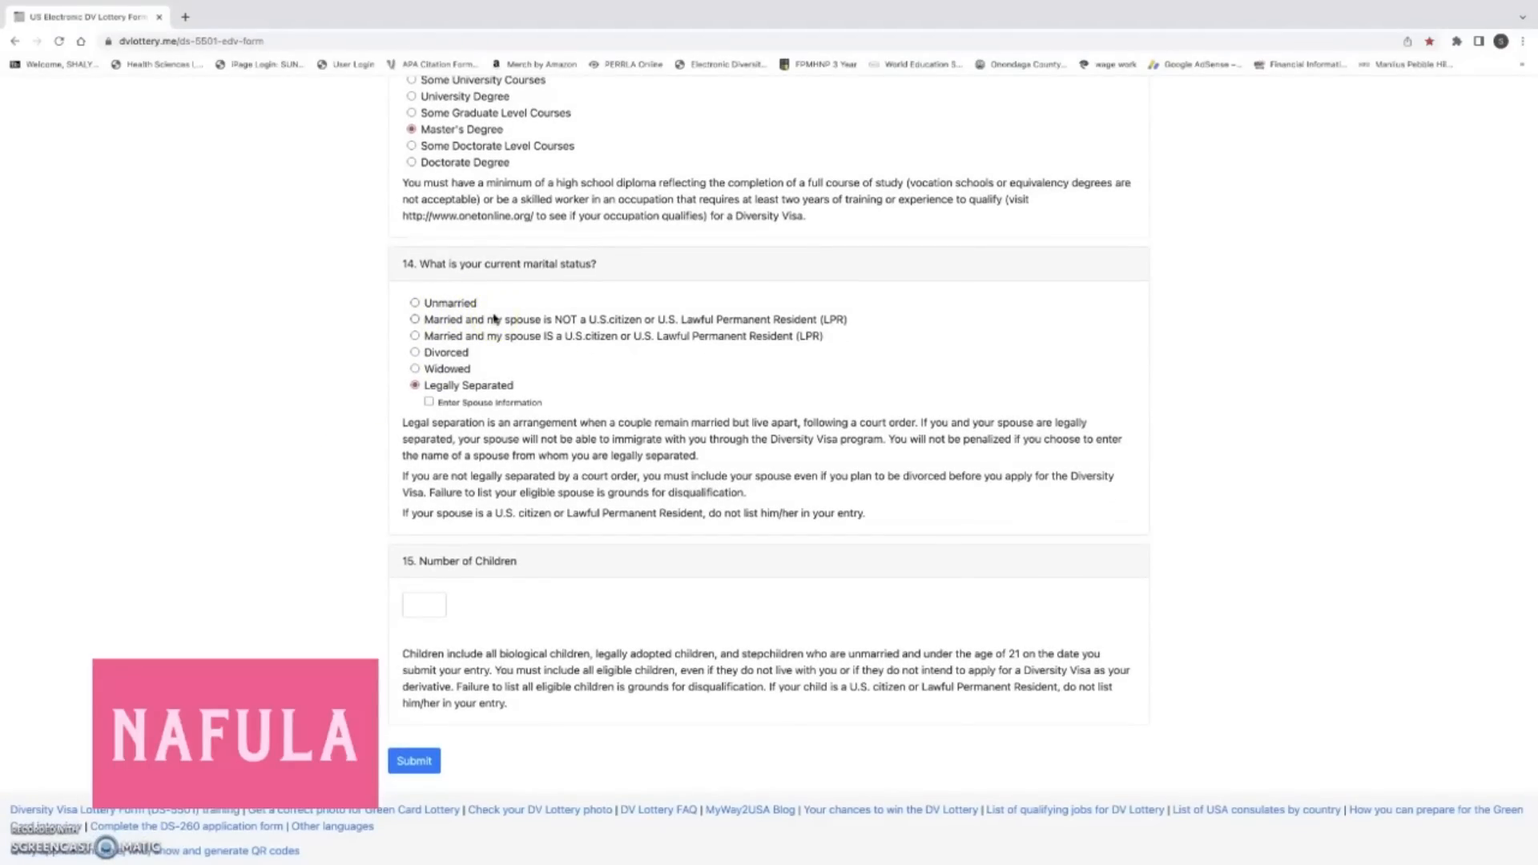
pyautogui.click(415, 303)
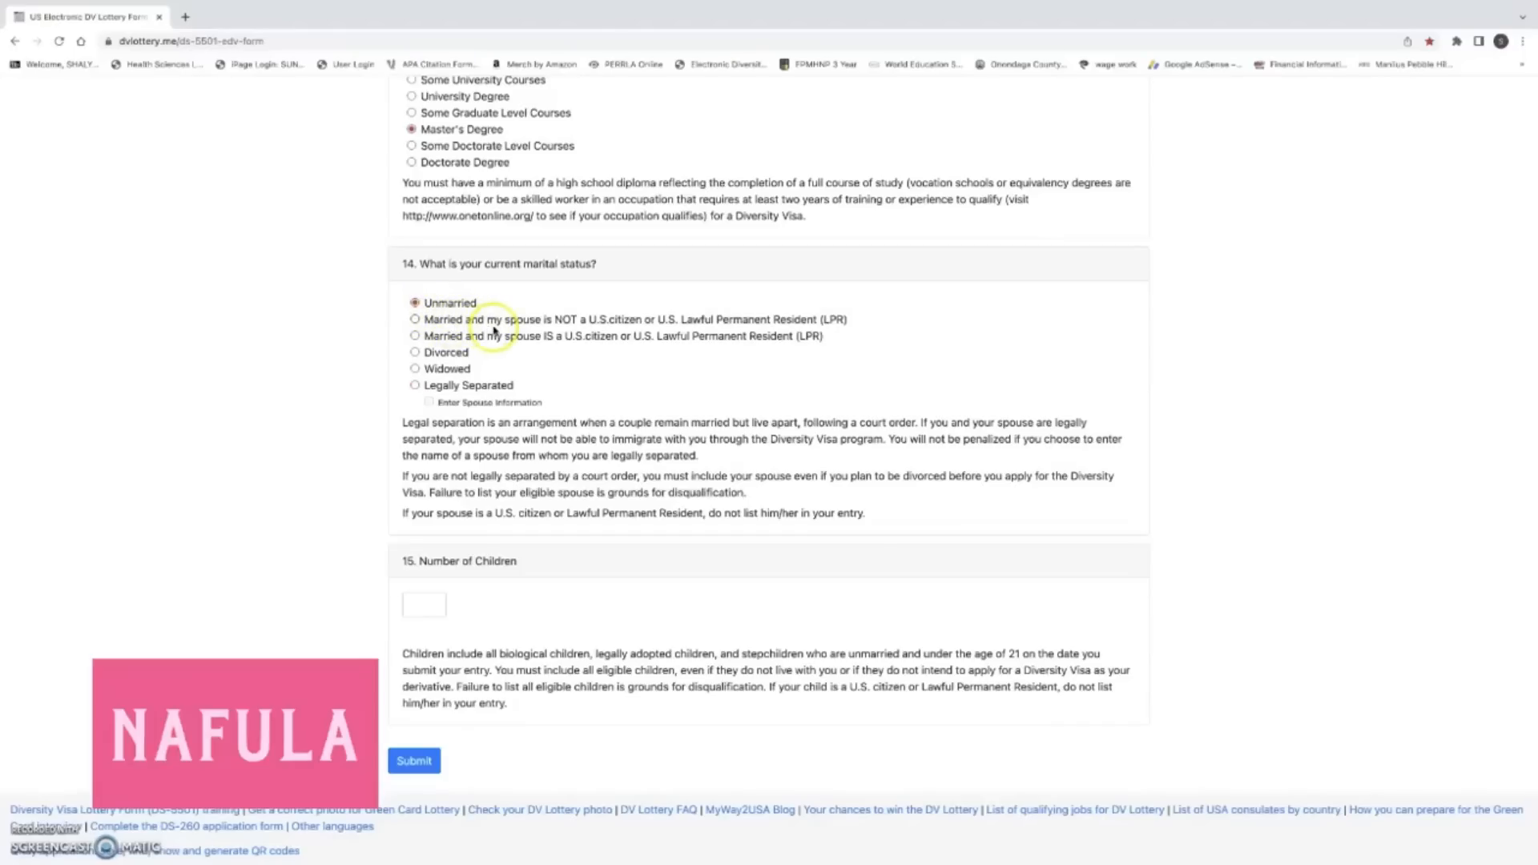
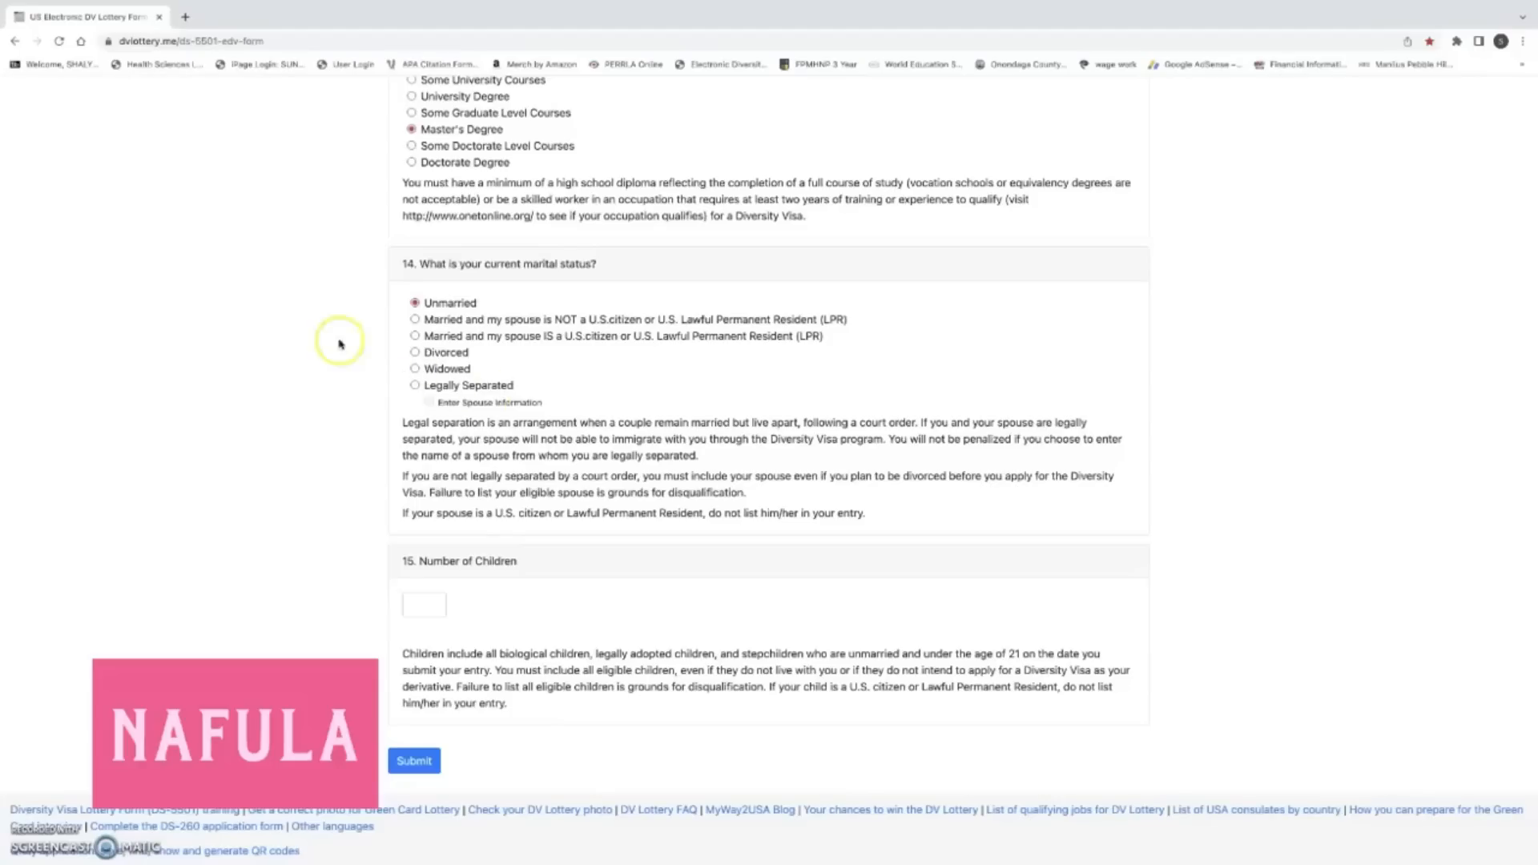
# Select married to a non-citizen spouse, then switch question 14 to spouse IS a U.S. citizen or LPR.
pyautogui.click(415, 320)
pyautogui.click(416, 319)
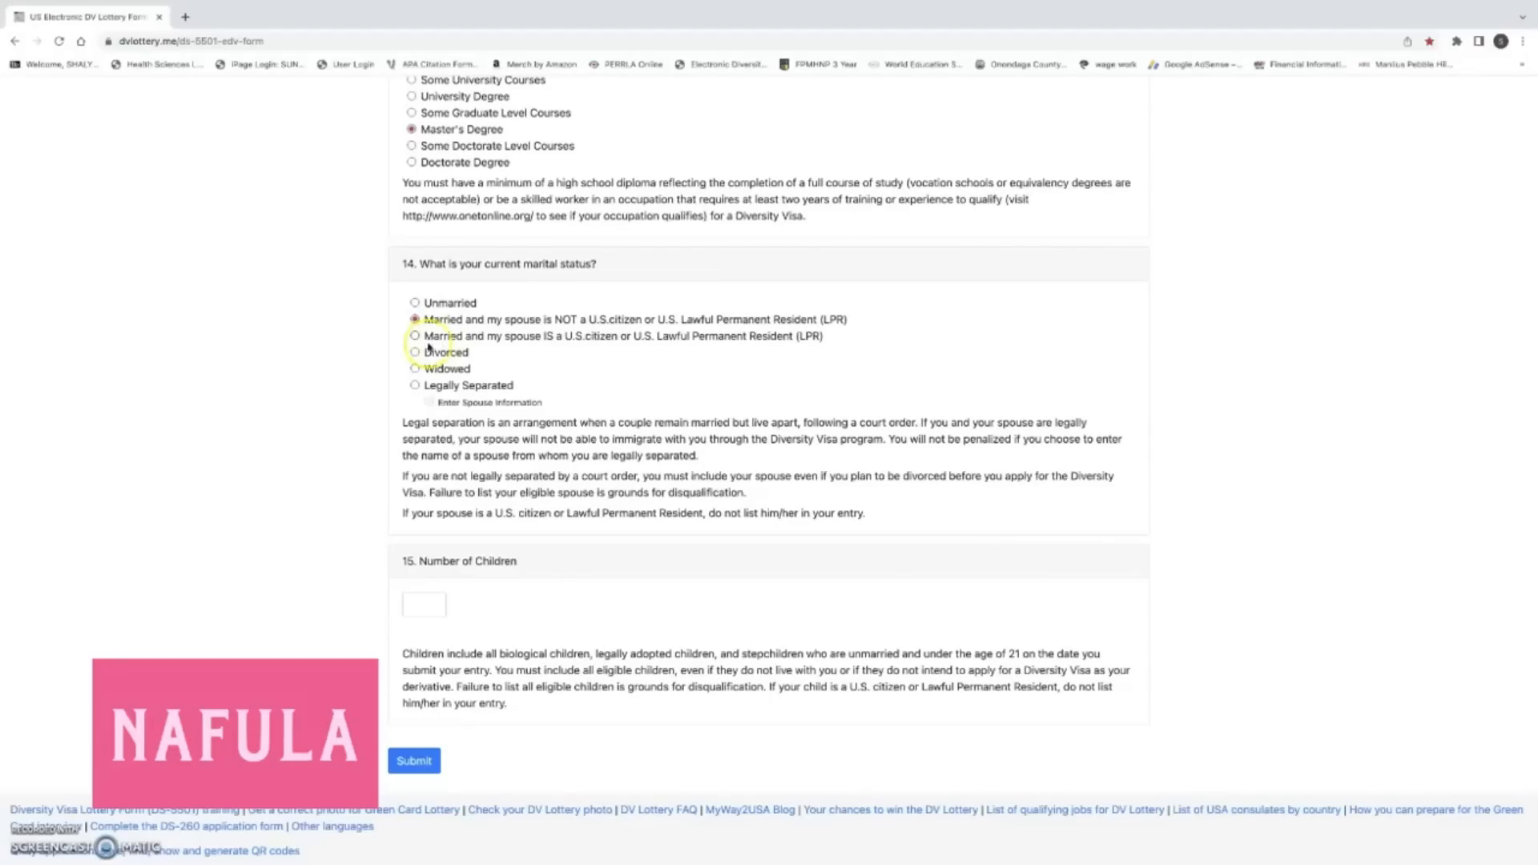
pyautogui.click(415, 337)
# Scroll down and choose Divorced for the question 14 marital status.
pyautogui.scroll(-1, 485, 349)
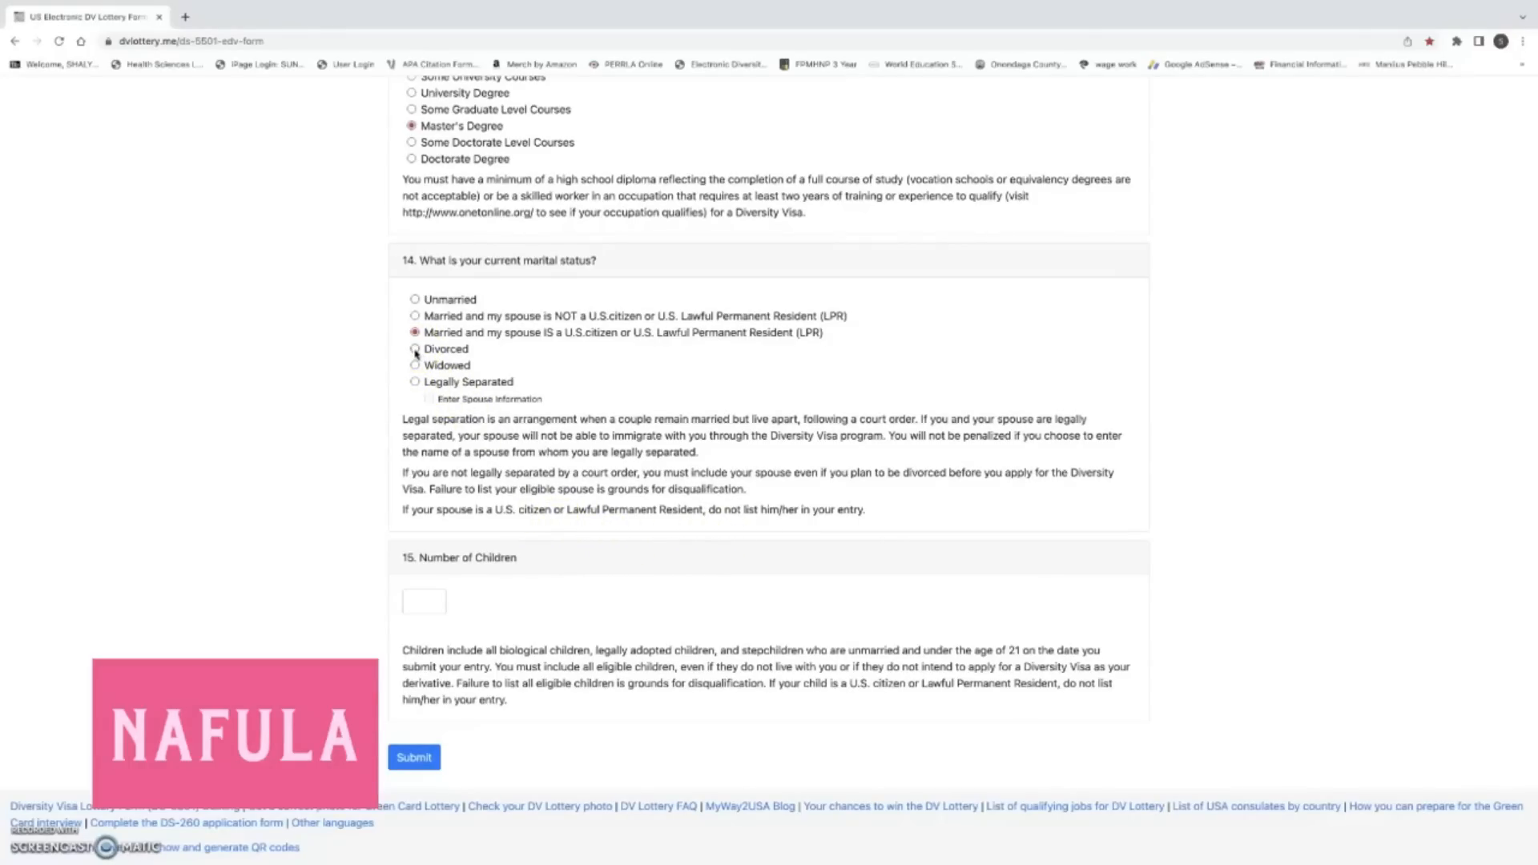
pyautogui.click(415, 350)
# Move question 14 from Divorced through Widowed, ending on Legally Separated.
pyautogui.click(415, 351)
pyautogui.click(415, 366)
pyautogui.click(415, 382)
# Work through the question 14 options, ending on married to a spouse who is not a U.S. citizen or LPR.
pyautogui.click(454, 338)
pyautogui.click(443, 337)
pyautogui.click(467, 341)
pyautogui.click(432, 398)
pyautogui.click(508, 409)
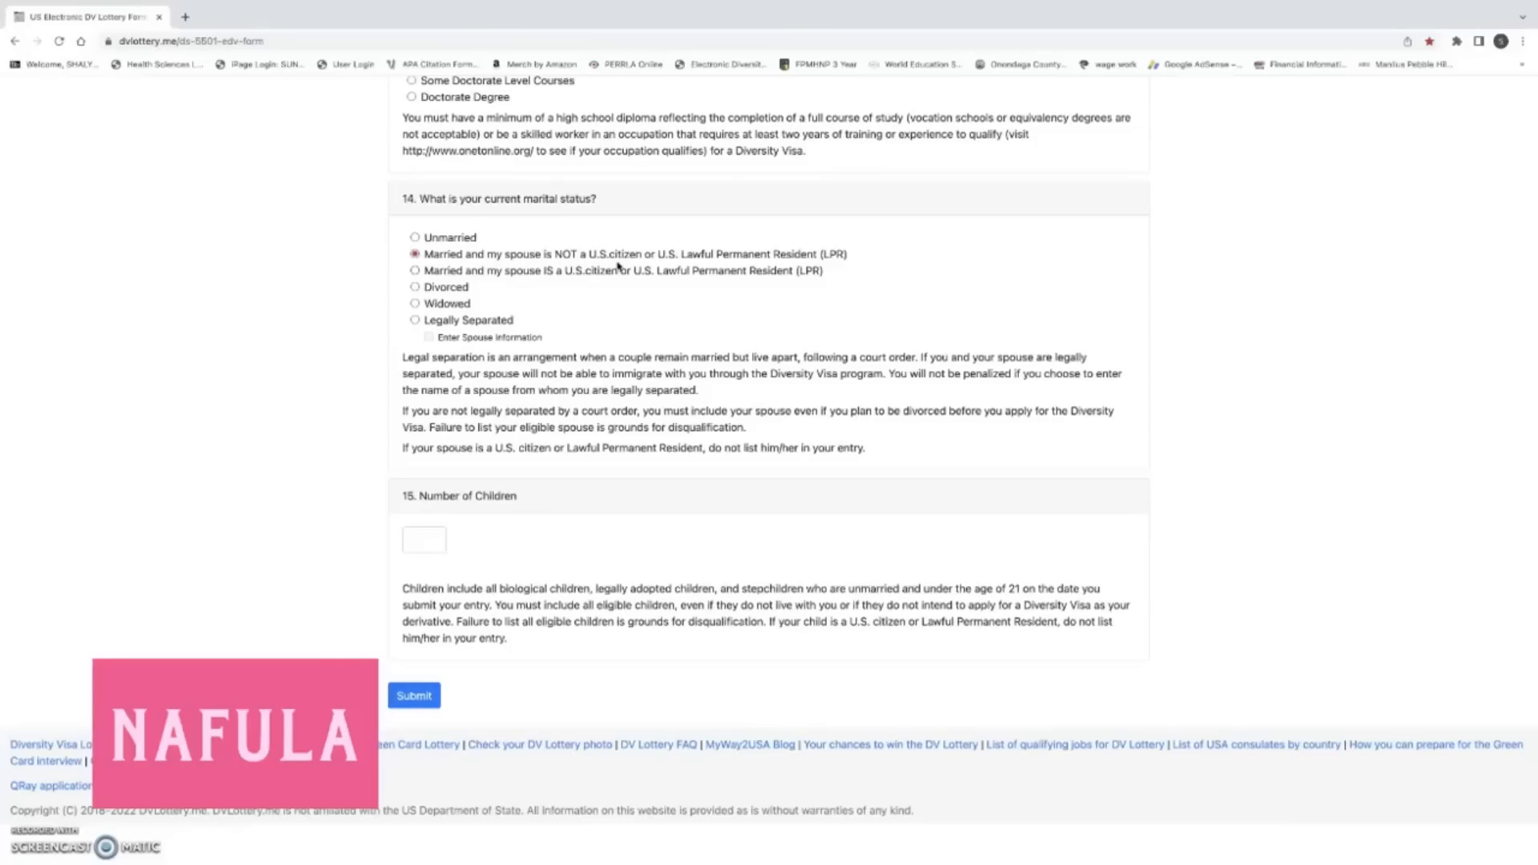
# Enter 2 as the Number of Children and submit the training form.
pyautogui.click(424, 538)
pyautogui.write('2')
pyautogui.click(416, 699)
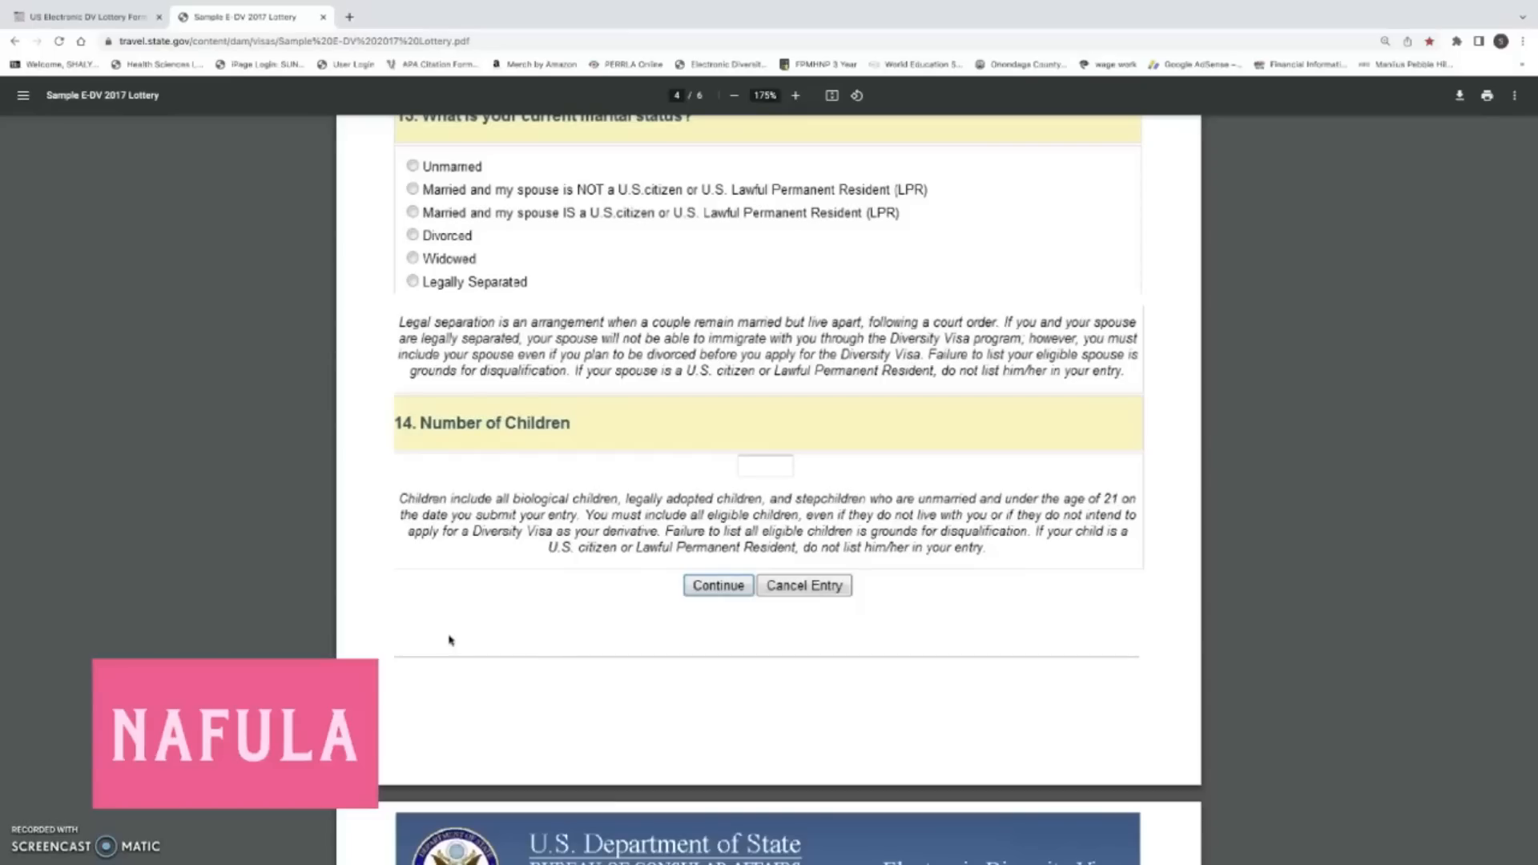
# Scroll the Sample E-DV 2017 PDF down to page 5's Part Two – Derivatives spouse questions.
pyautogui.click(526, 632)
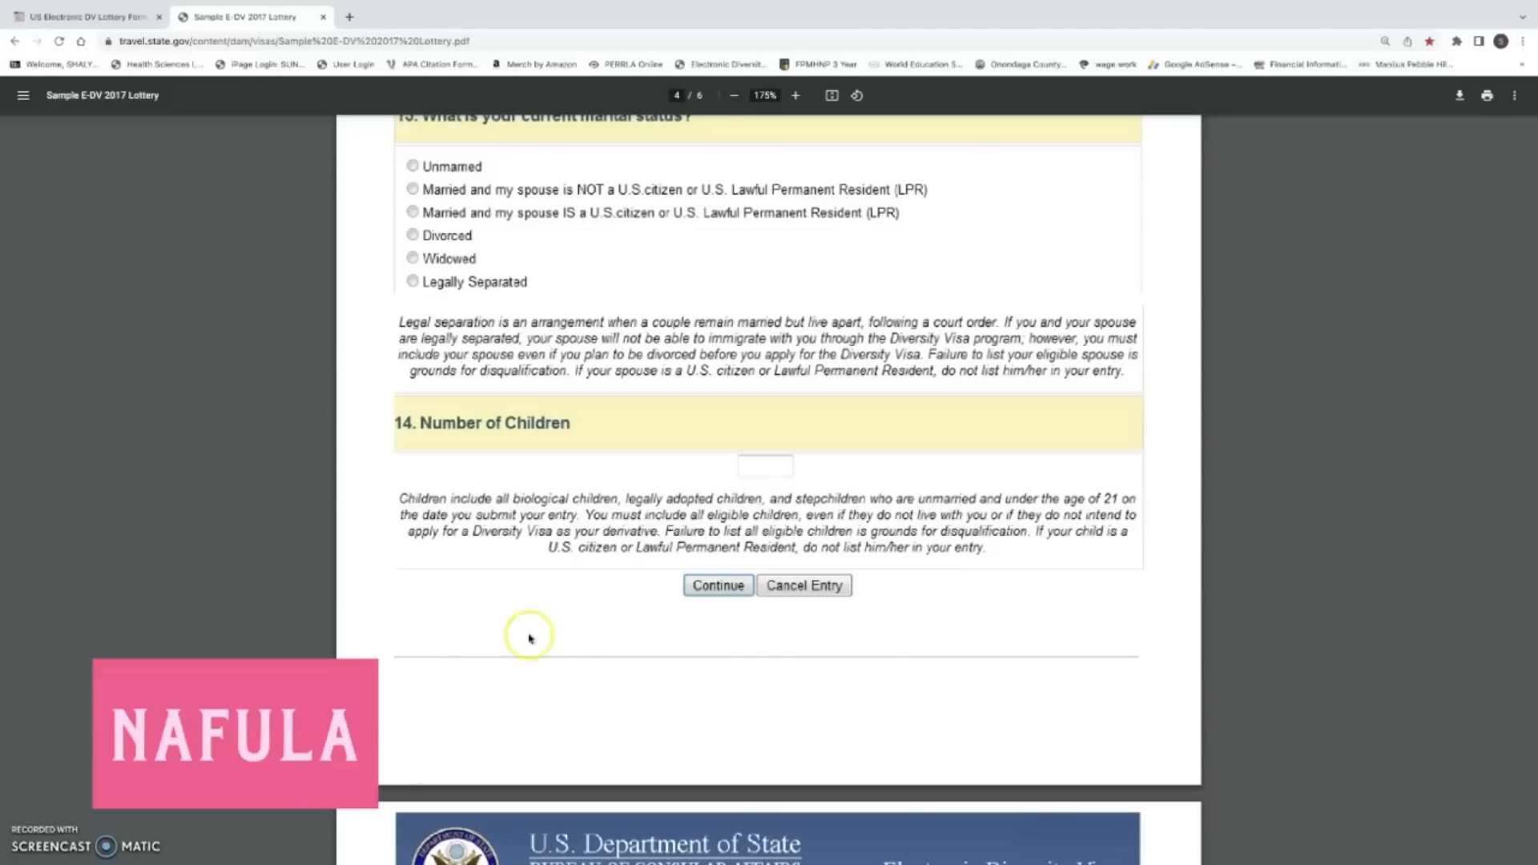
pyautogui.click(765, 469)
pyautogui.scroll(-2, 717, 625)
pyautogui.scroll(-6, 721, 627)
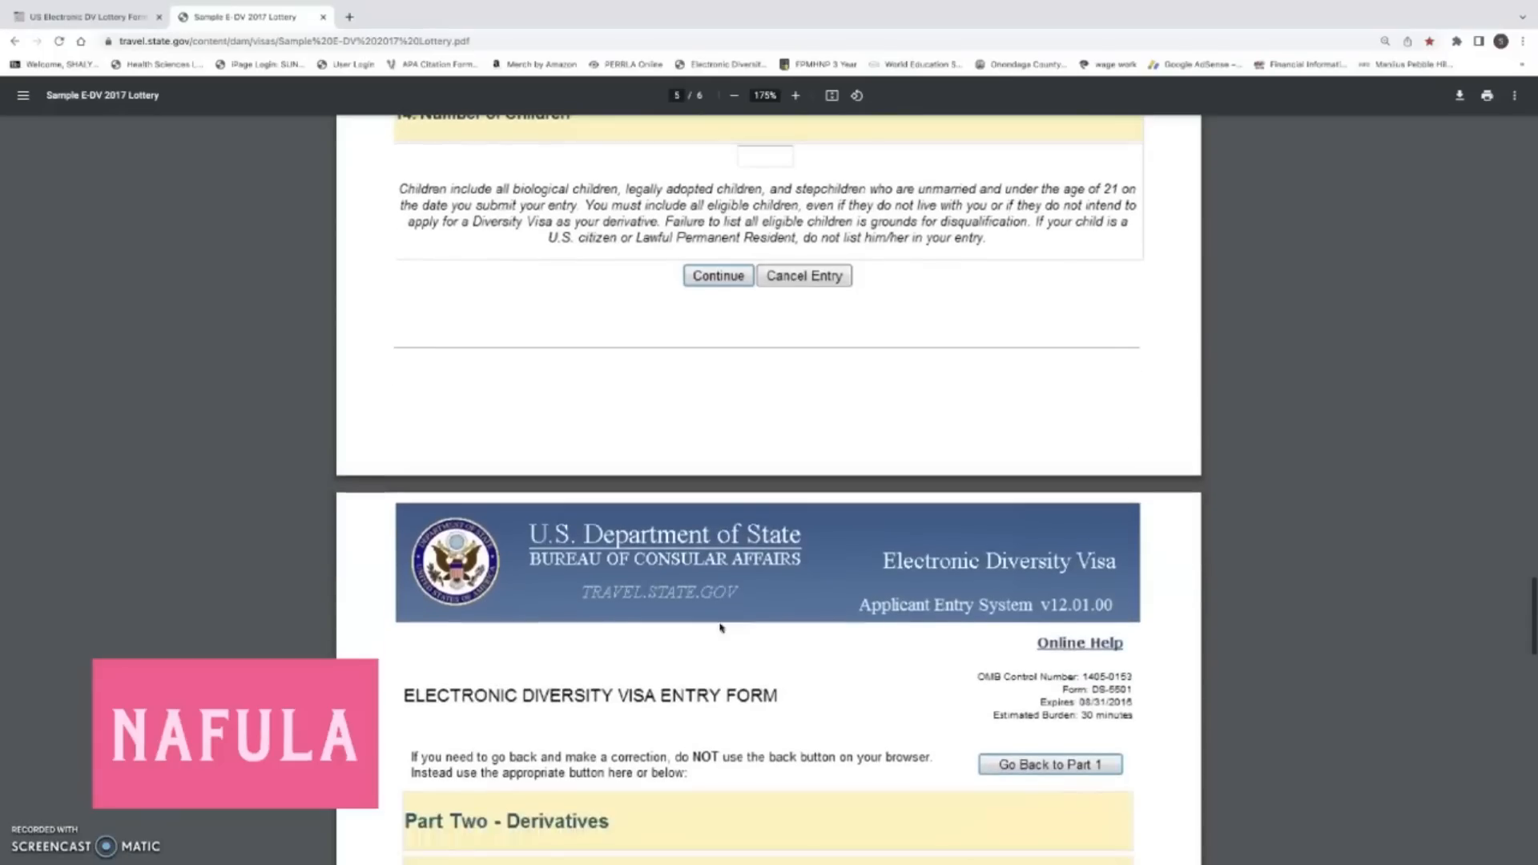
pyautogui.scroll(-3, 721, 627)
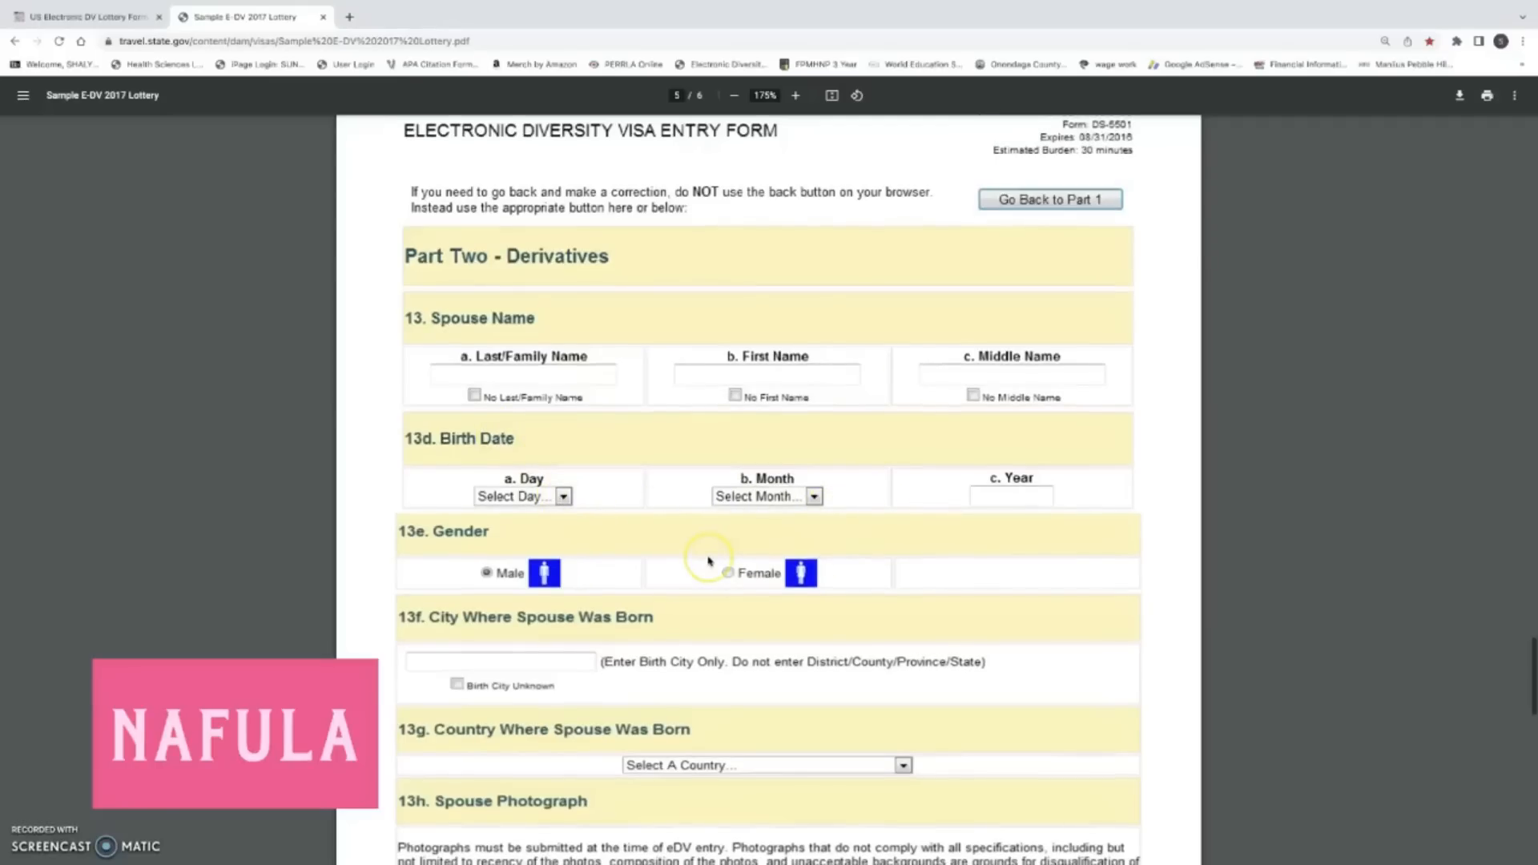
# Scroll past spouse items 13f–13h to the Photograph File Name box and Child #1 Name.
pyautogui.scroll(-3, 708, 561)
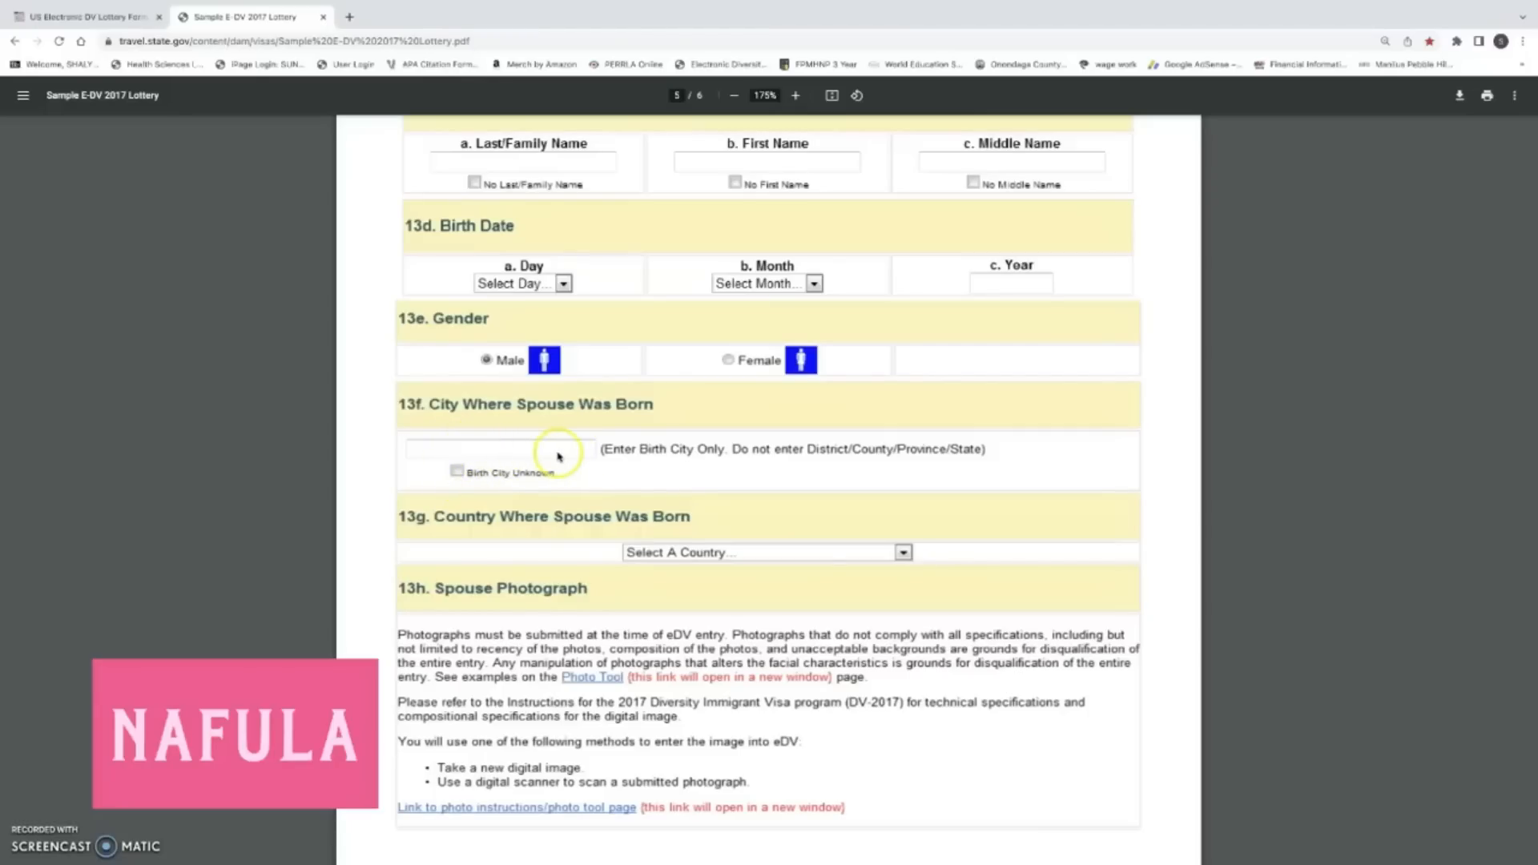
pyautogui.scroll(-3, 558, 457)
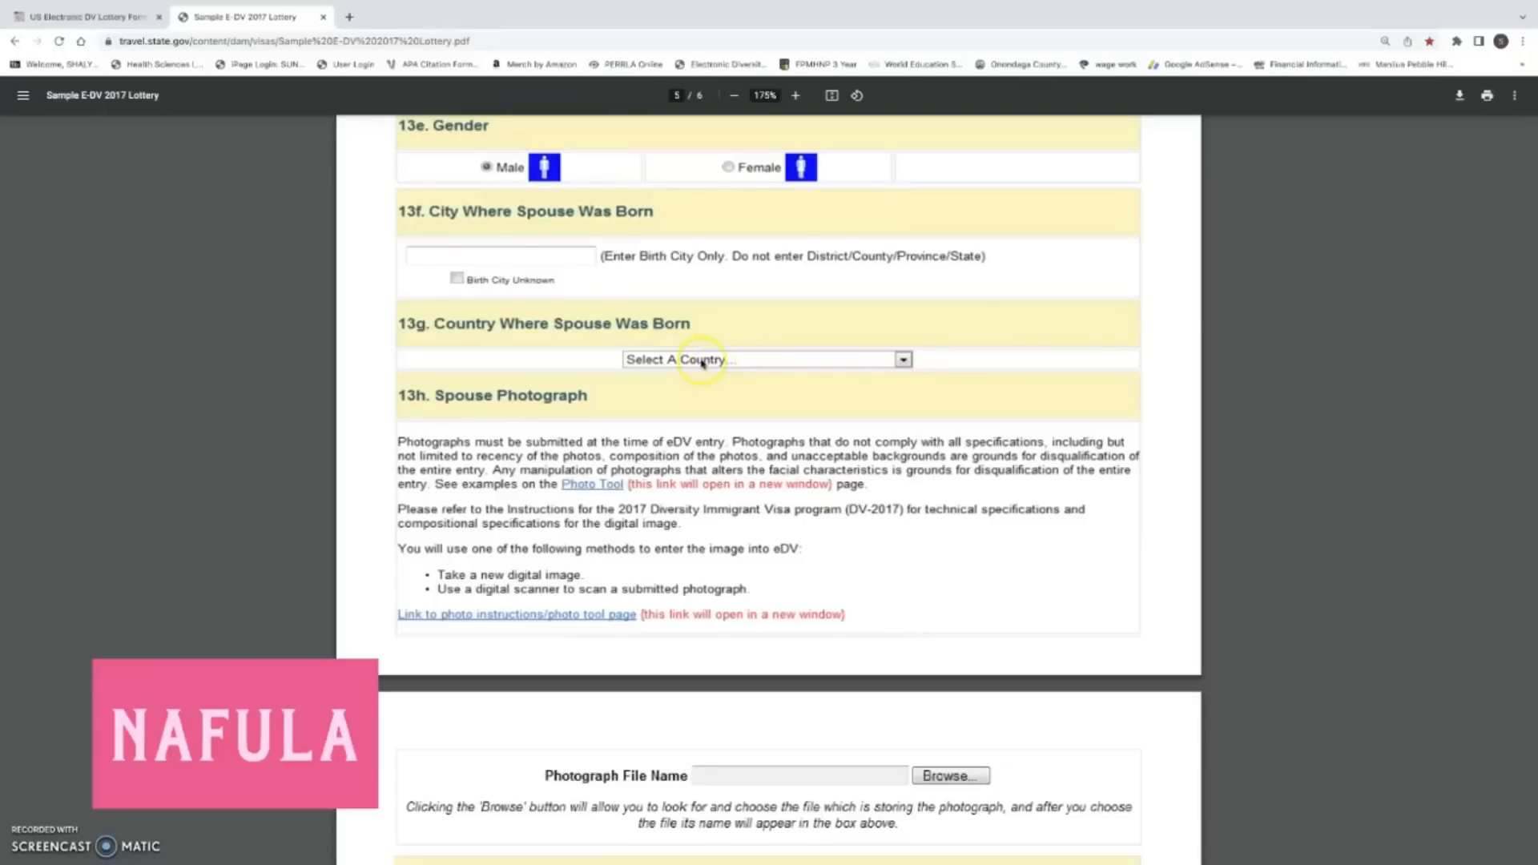
pyautogui.scroll(-1, 705, 365)
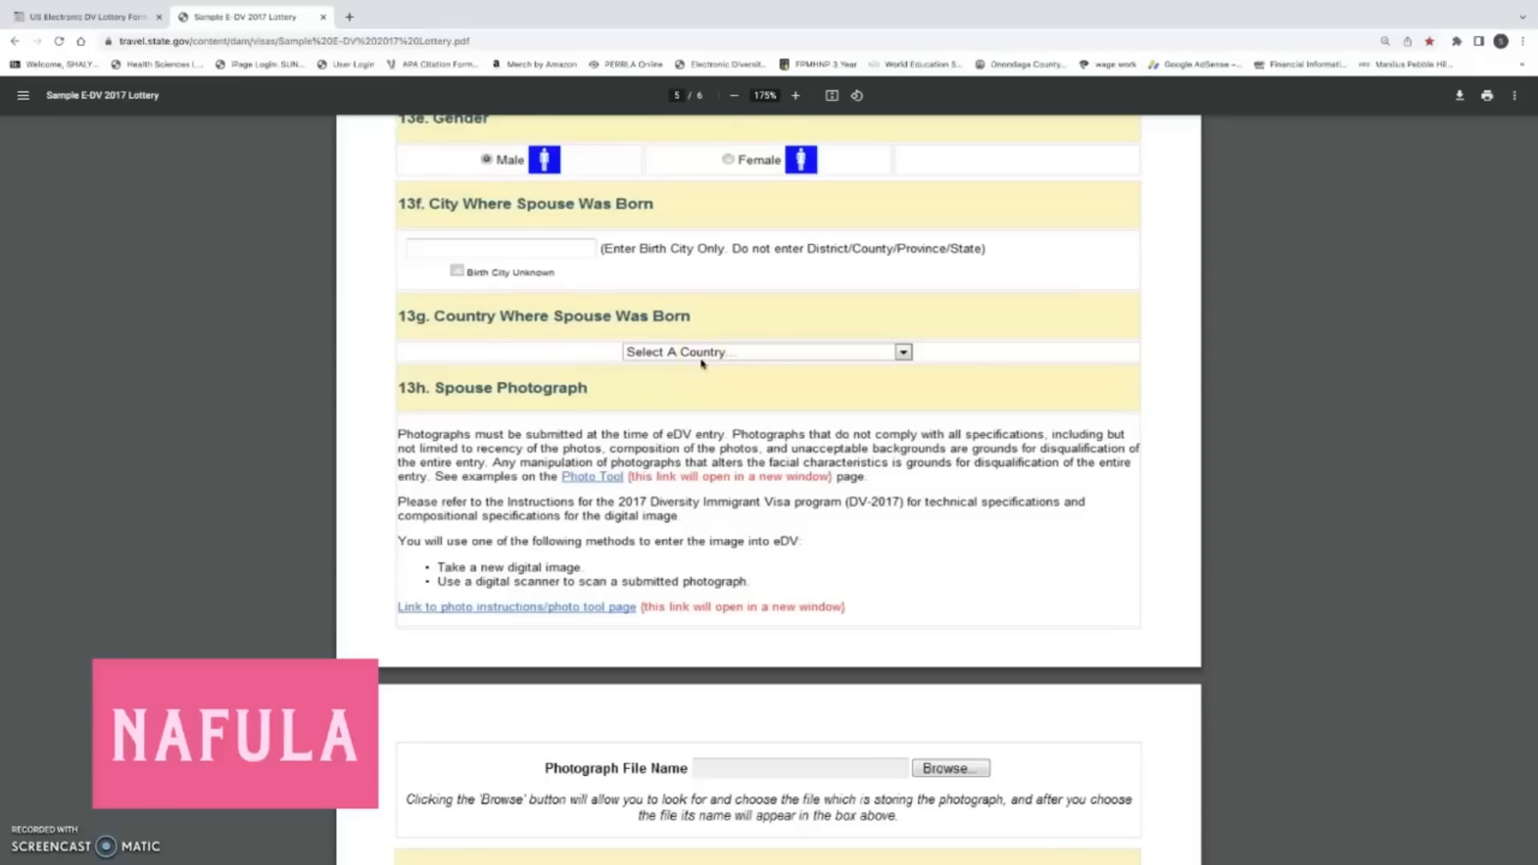
pyautogui.scroll(-1, 568, 465)
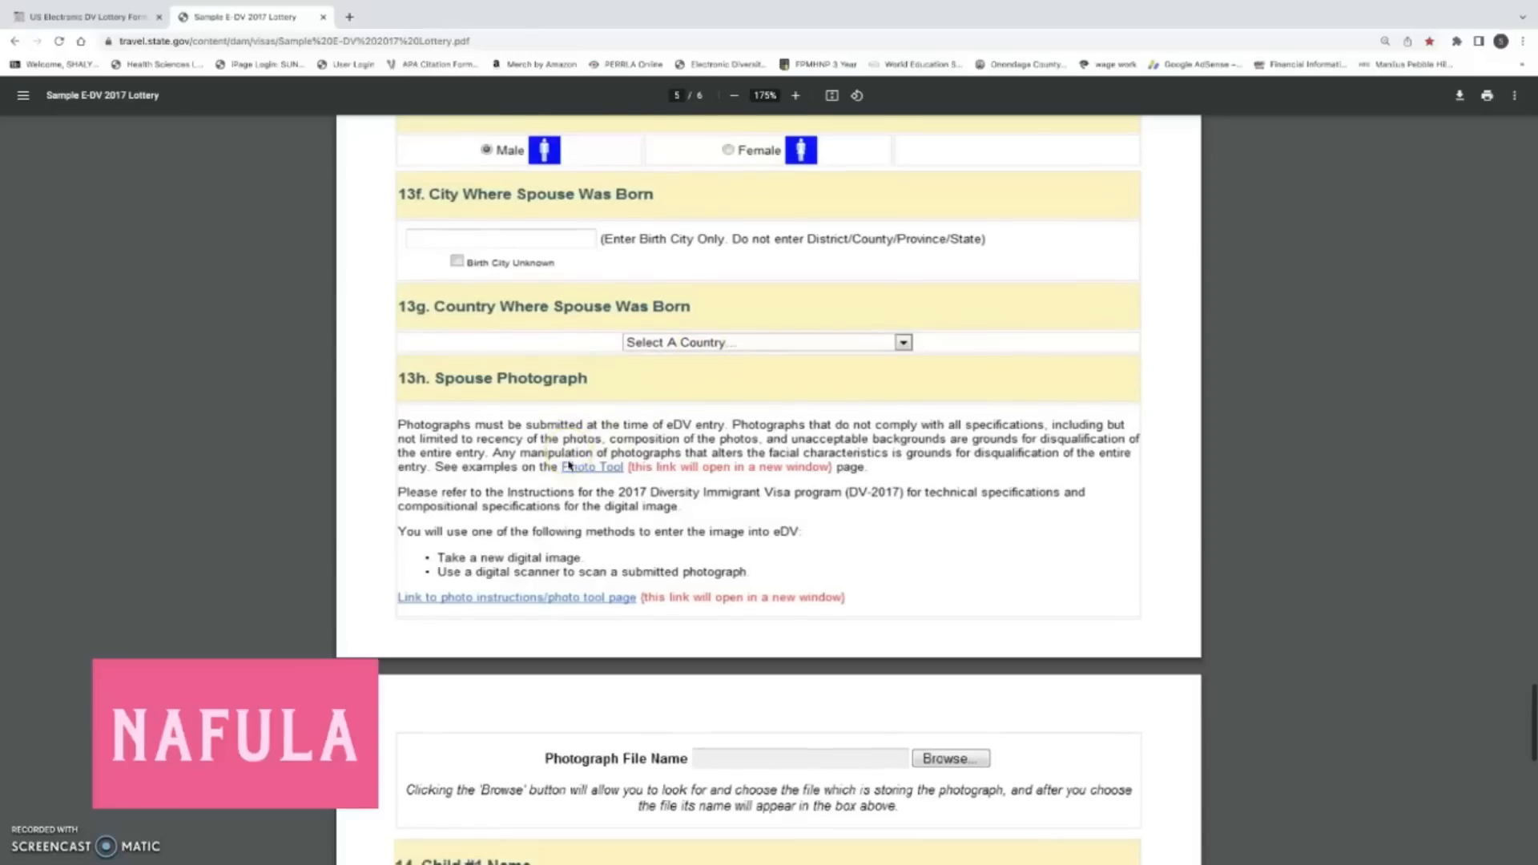
pyautogui.scroll(-5, 569, 465)
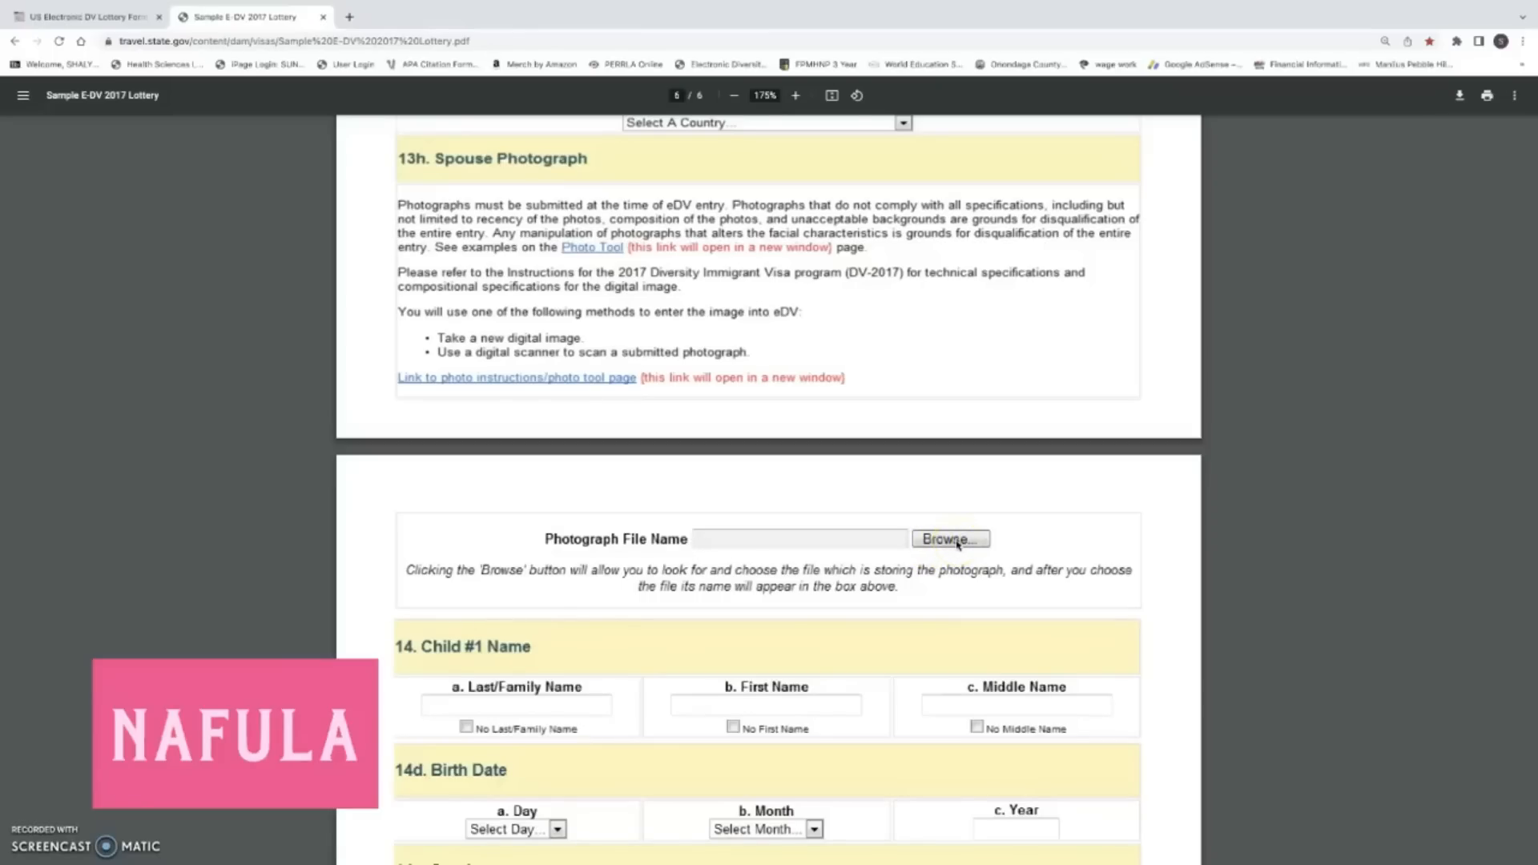
pyautogui.scroll(-2, 957, 545)
# Point out the sample's photograph upload field and Child #1's last/family name field.
pyautogui.click(952, 417)
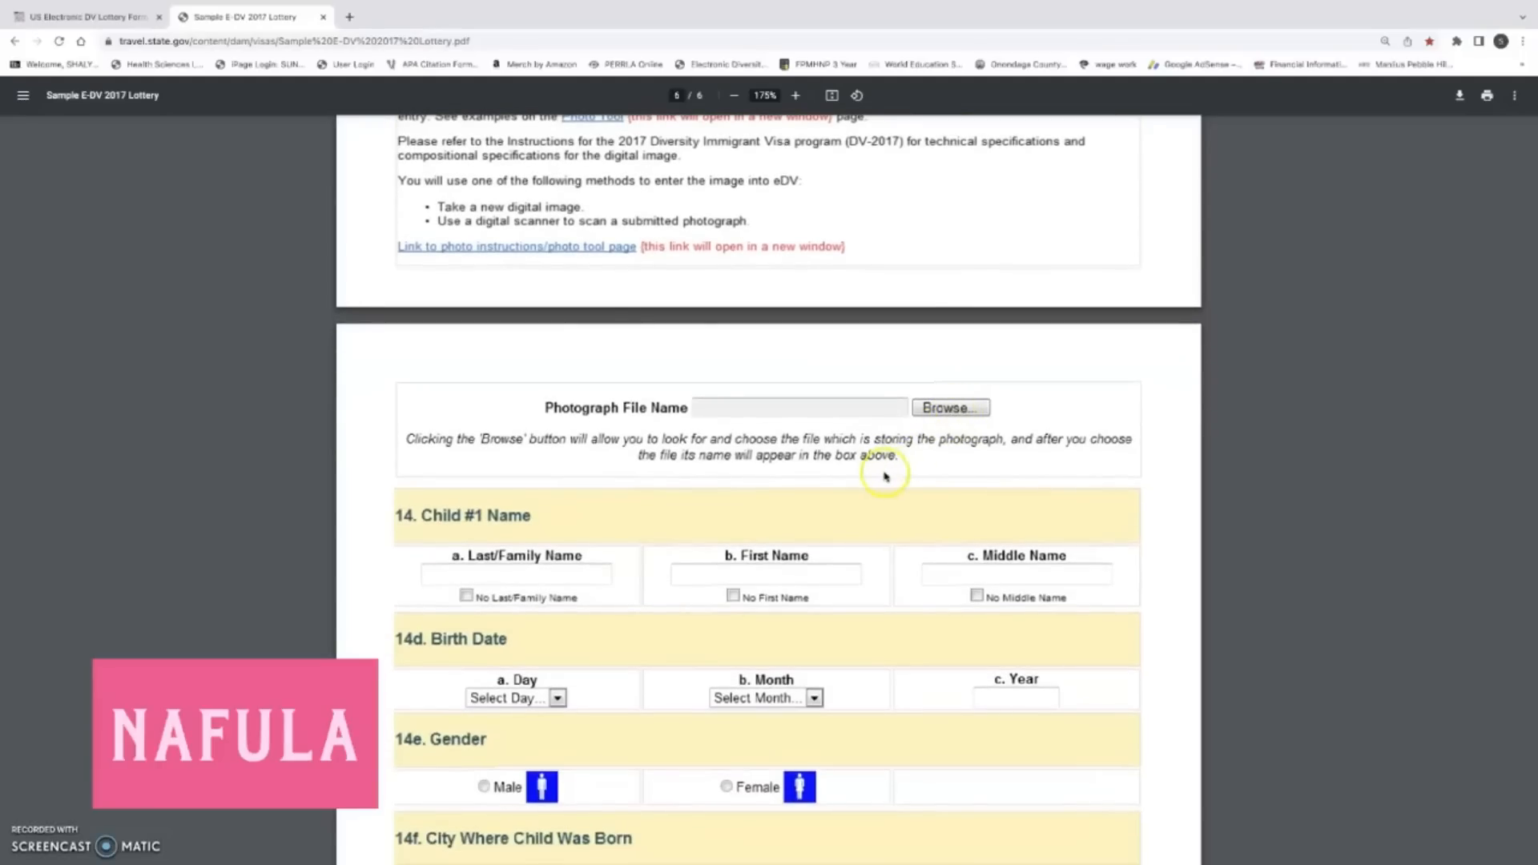
pyautogui.scroll(-2, 885, 476)
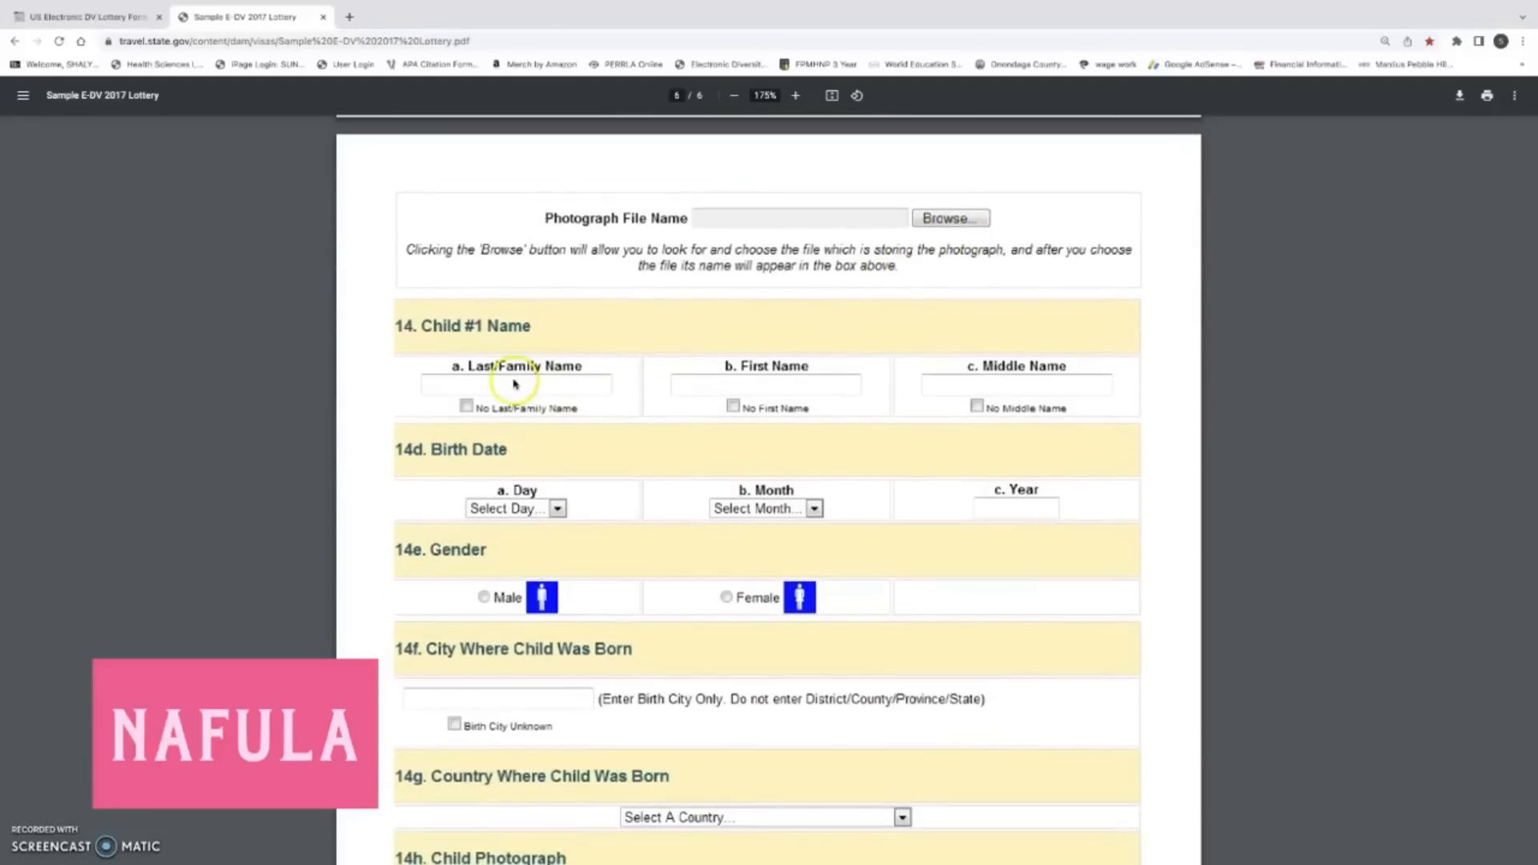
pyautogui.click(576, 391)
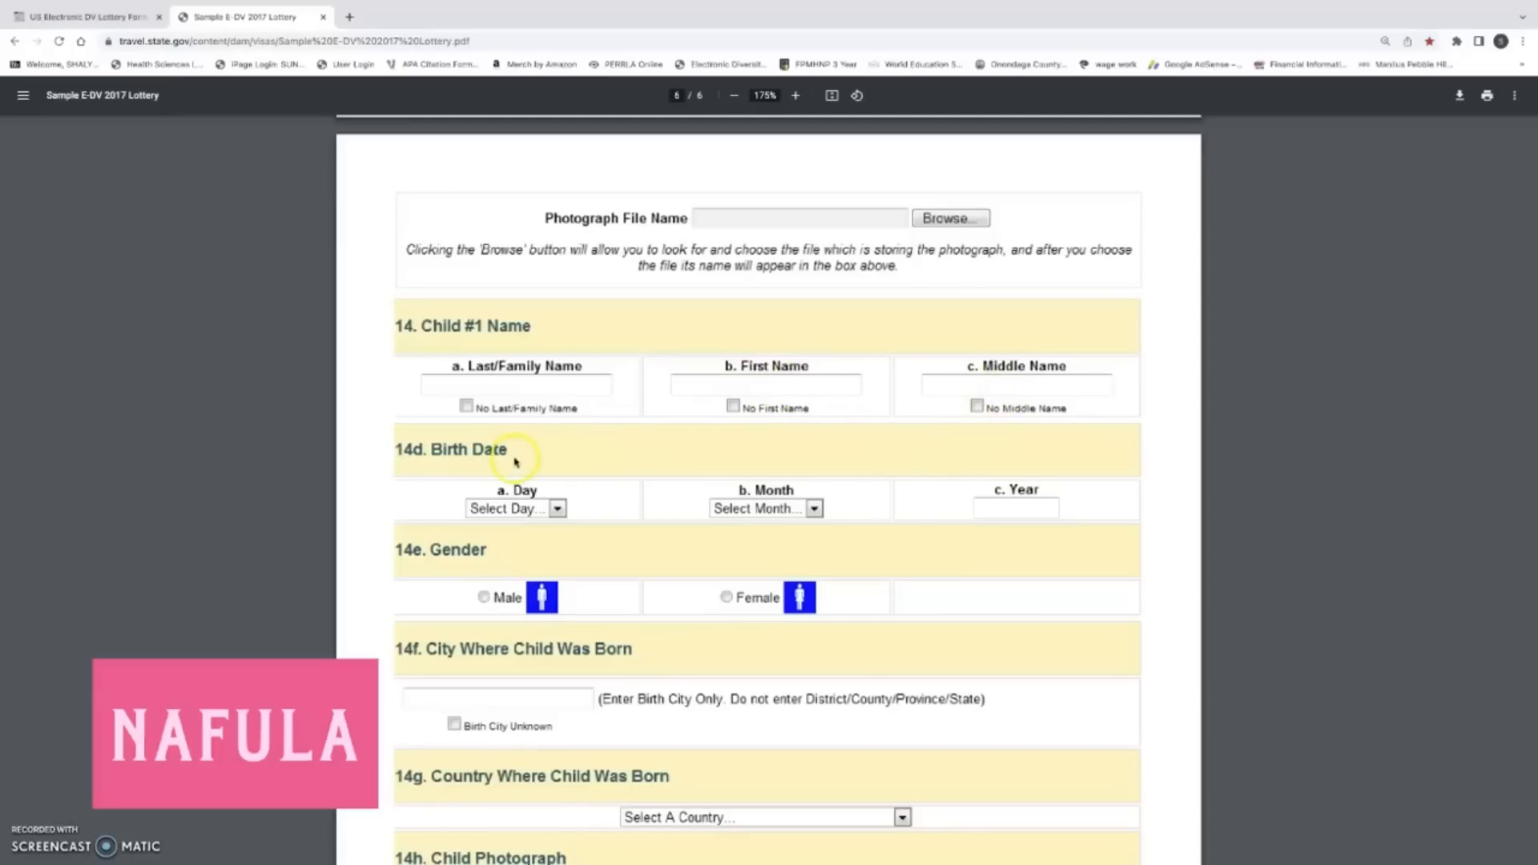
pyautogui.scroll(1, 561, 481)
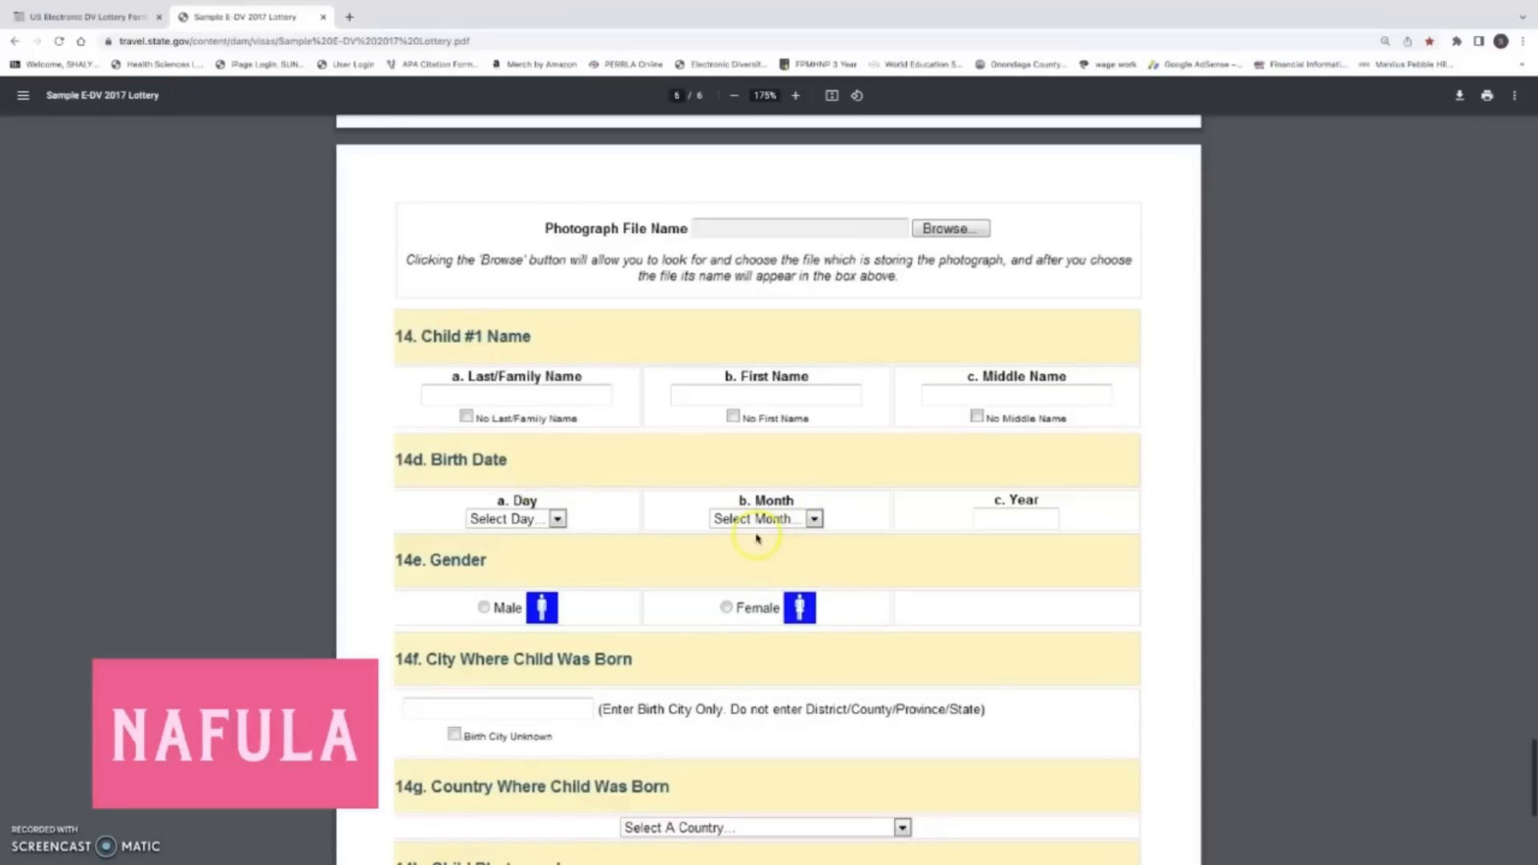
pyautogui.scroll(-3, 721, 525)
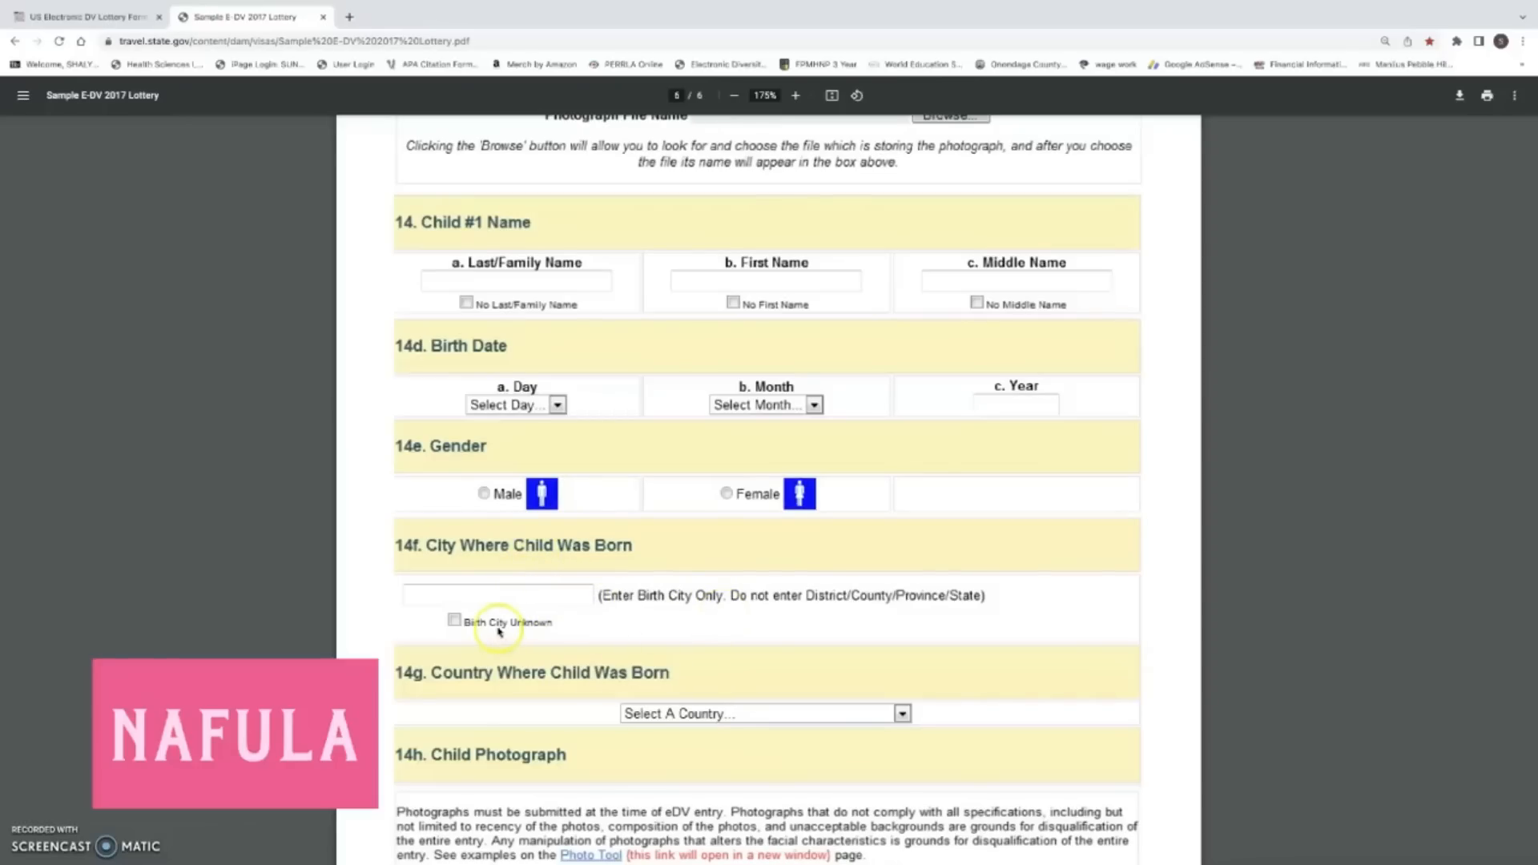
# Scroll through the sample PDF to page 4's e-mail, education and marital status questions.
pyautogui.scroll(-2, 564, 633)
pyautogui.scroll(-1, 573, 632)
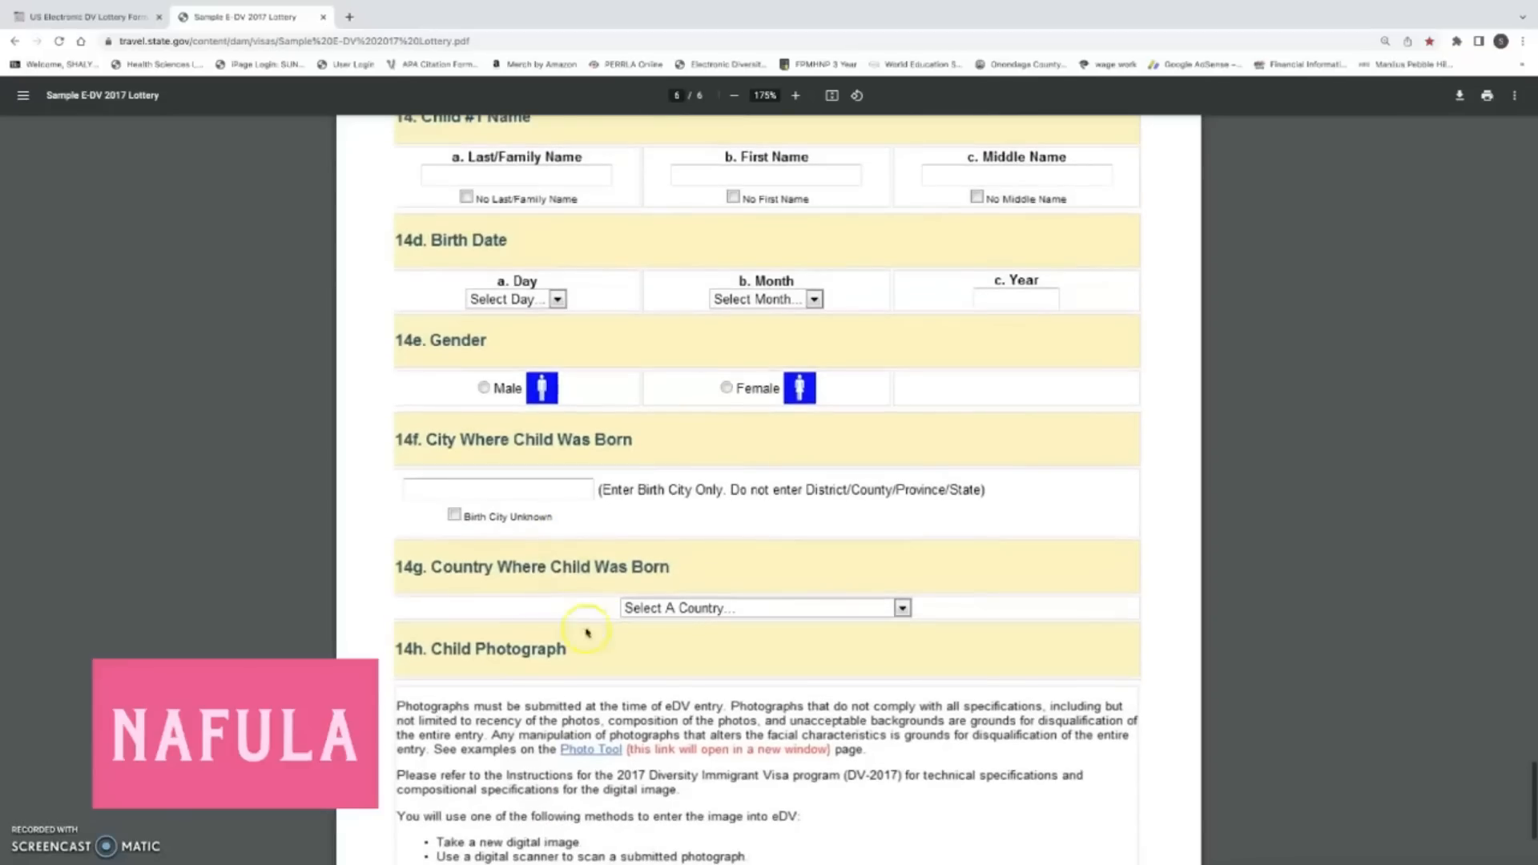
pyautogui.scroll(-2, 769, 618)
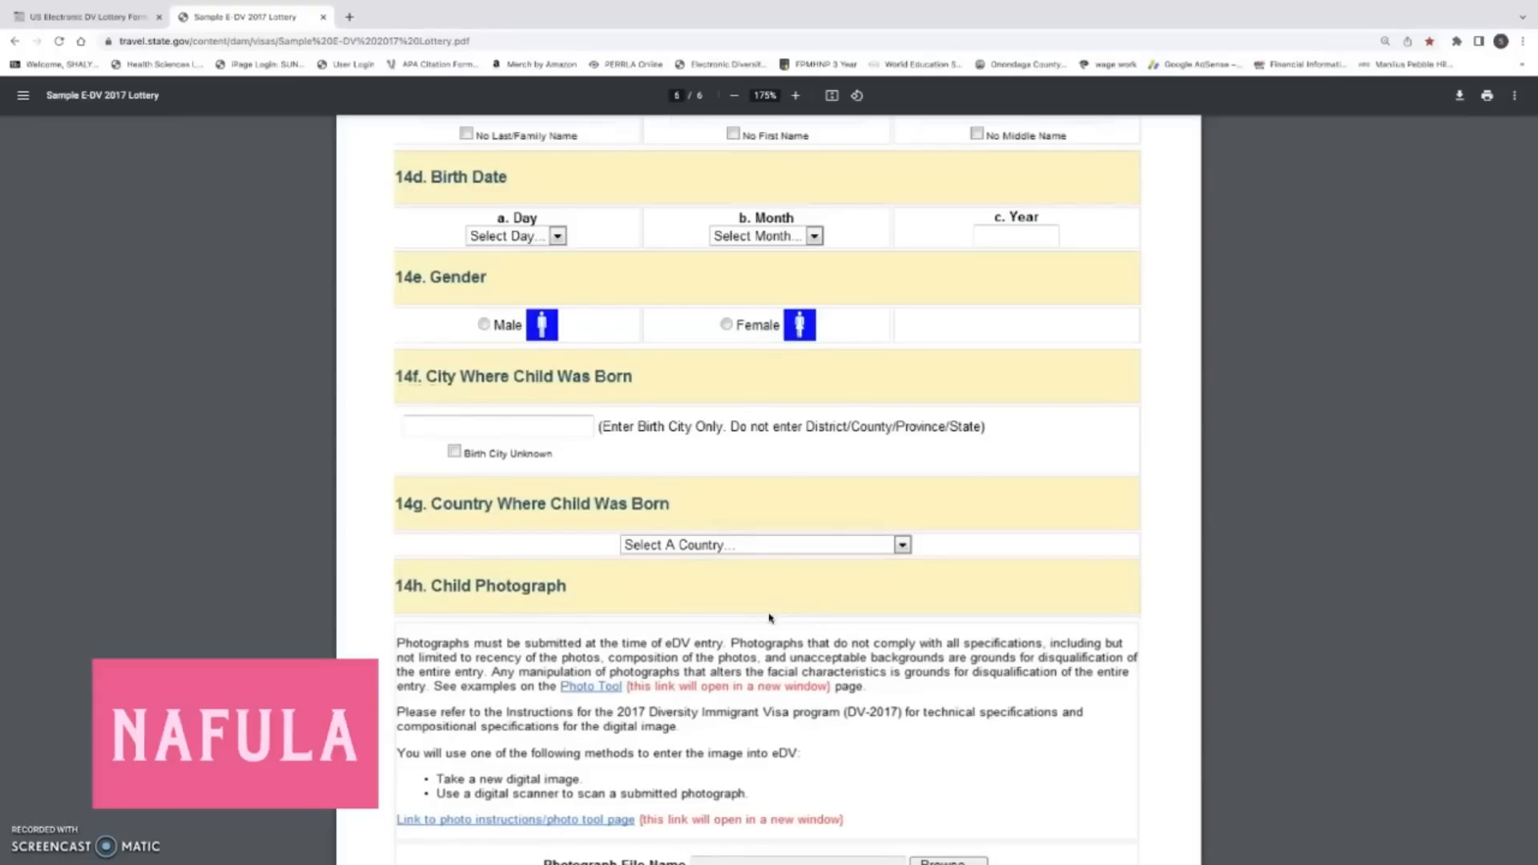
pyautogui.scroll(-5, 769, 618)
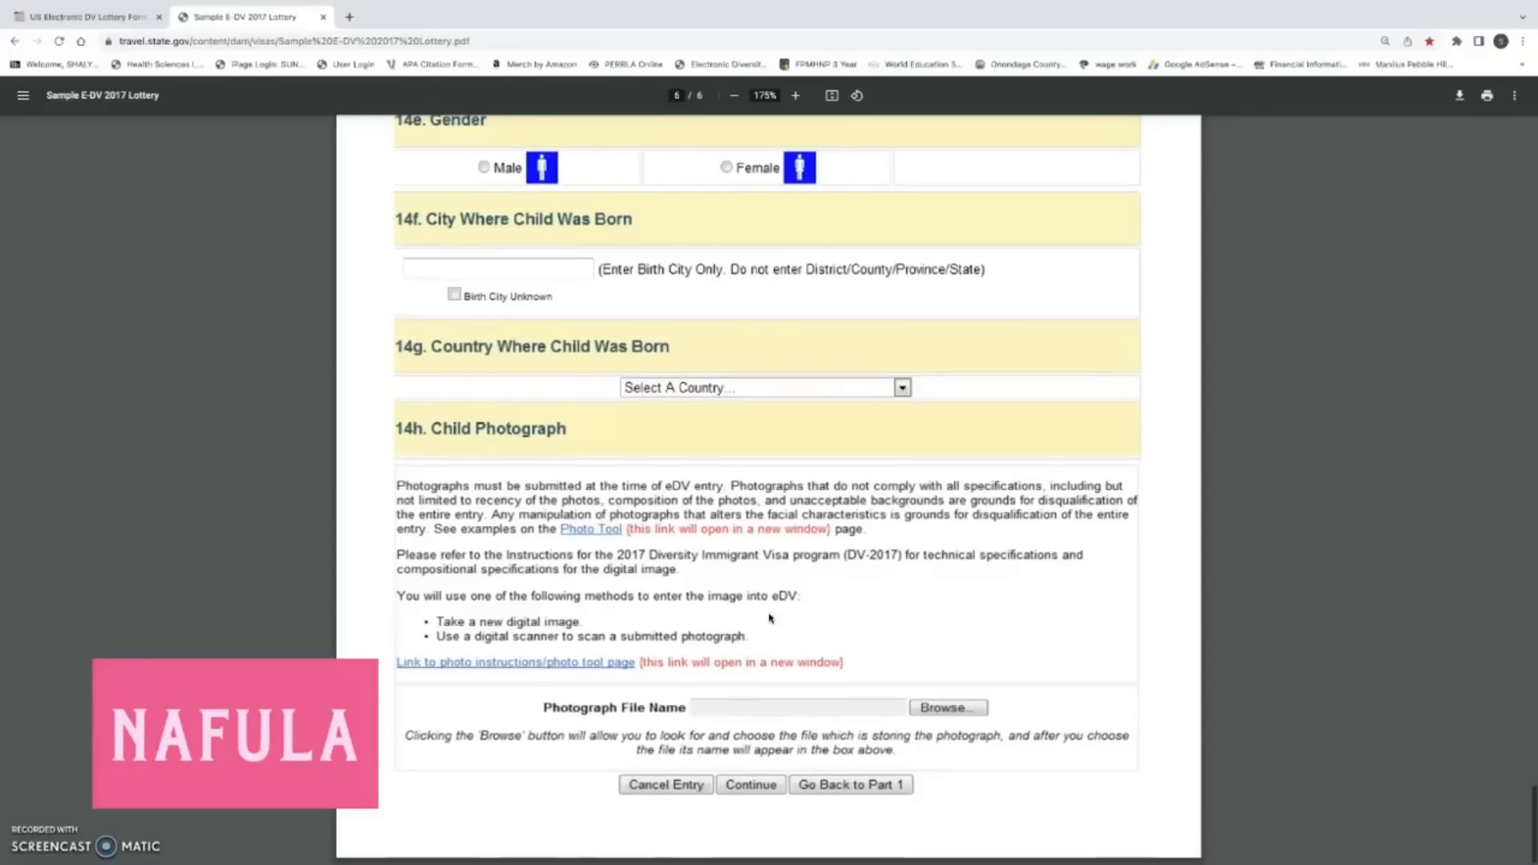
pyautogui.scroll(3, 769, 618)
pyautogui.scroll(1, 769, 618)
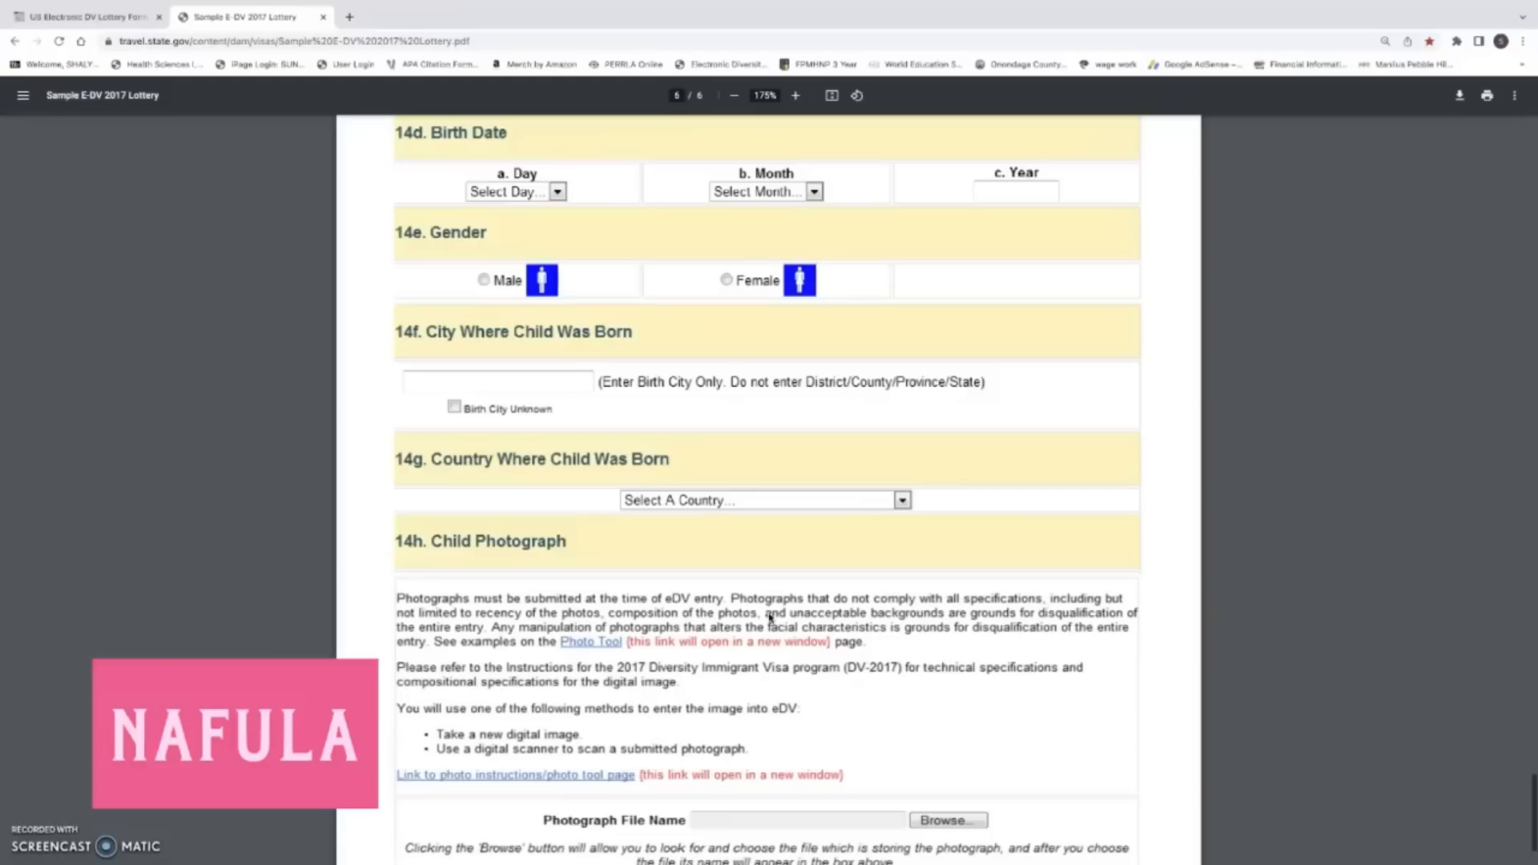
pyautogui.scroll(20, 770, 618)
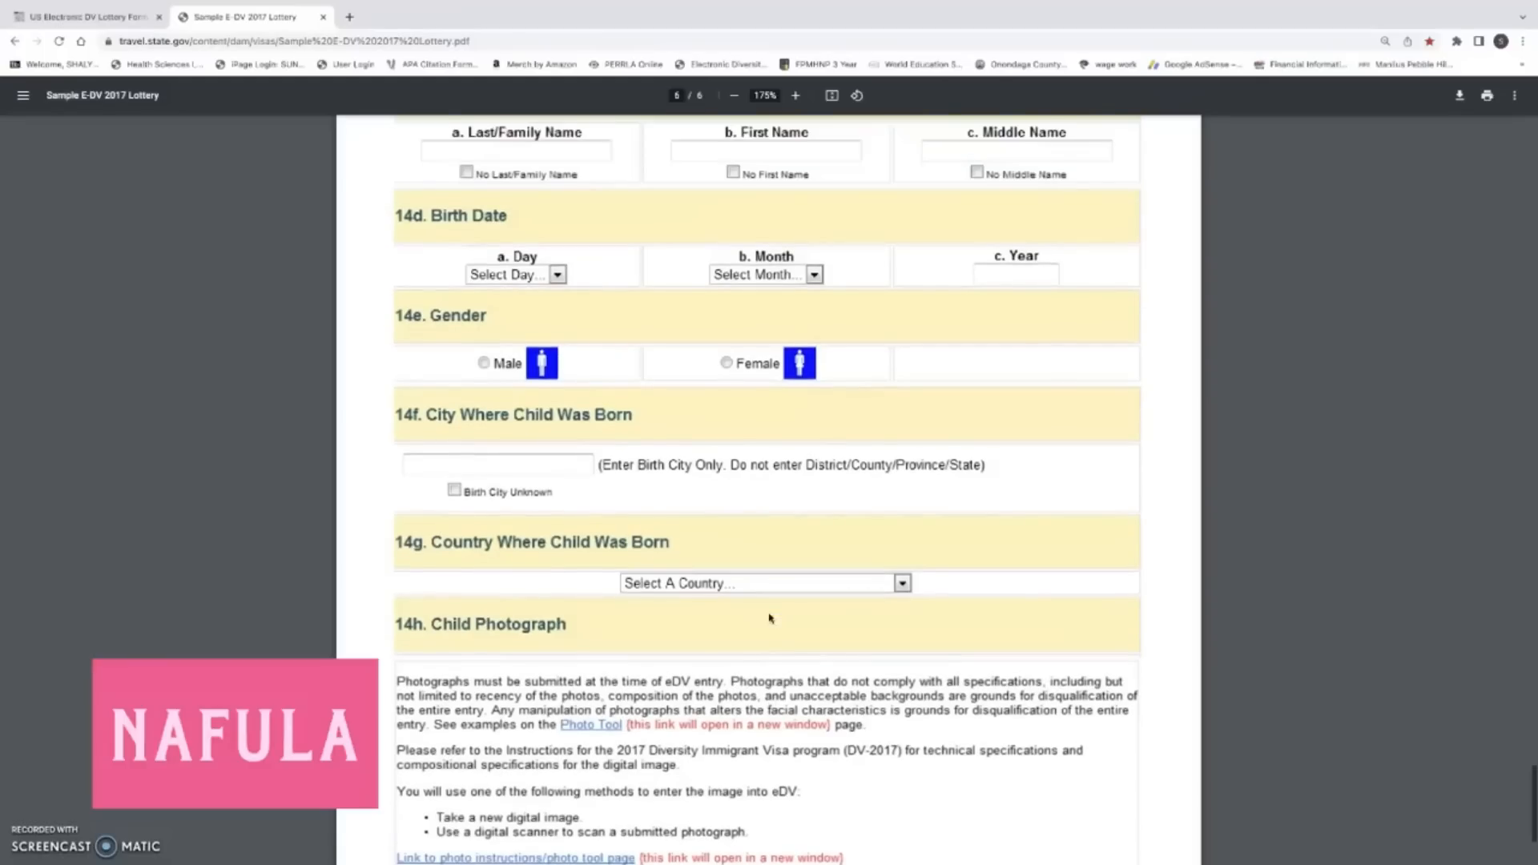
pyautogui.scroll(15, 769, 617)
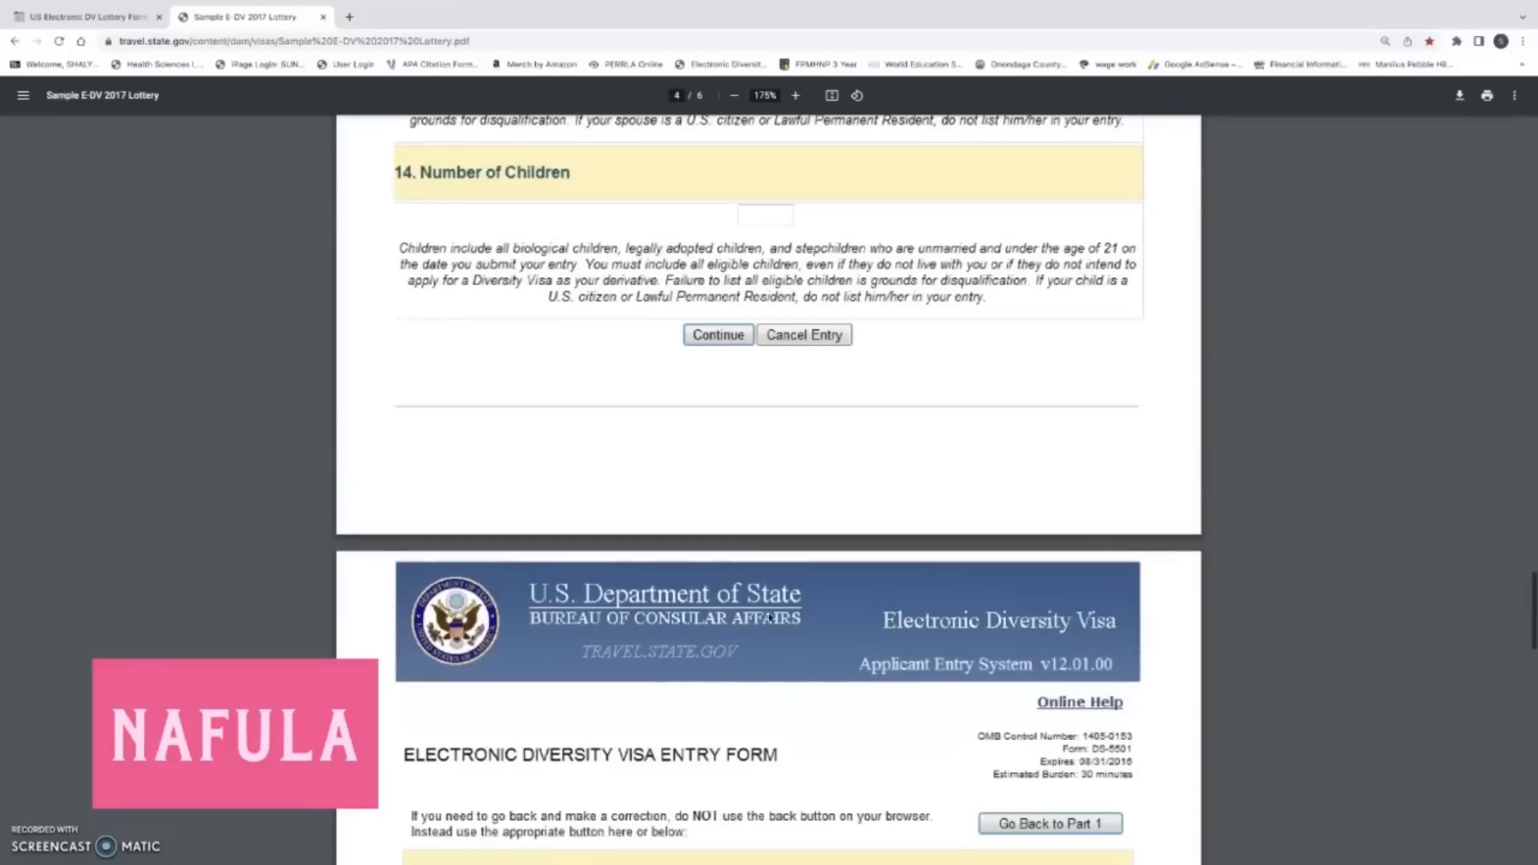
pyautogui.scroll(1, 769, 618)
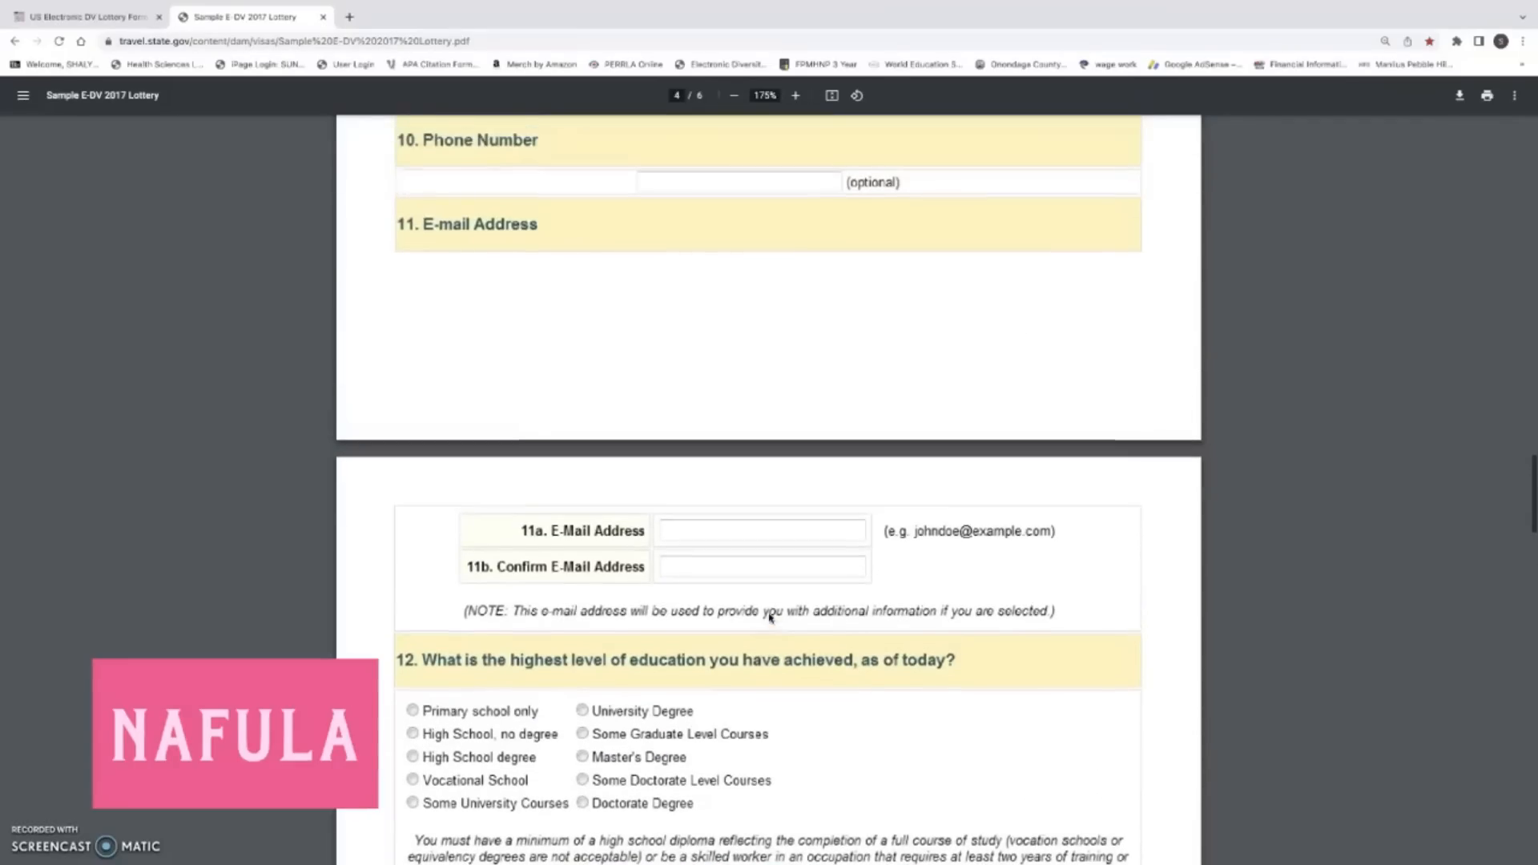
pyautogui.scroll(12, 769, 618)
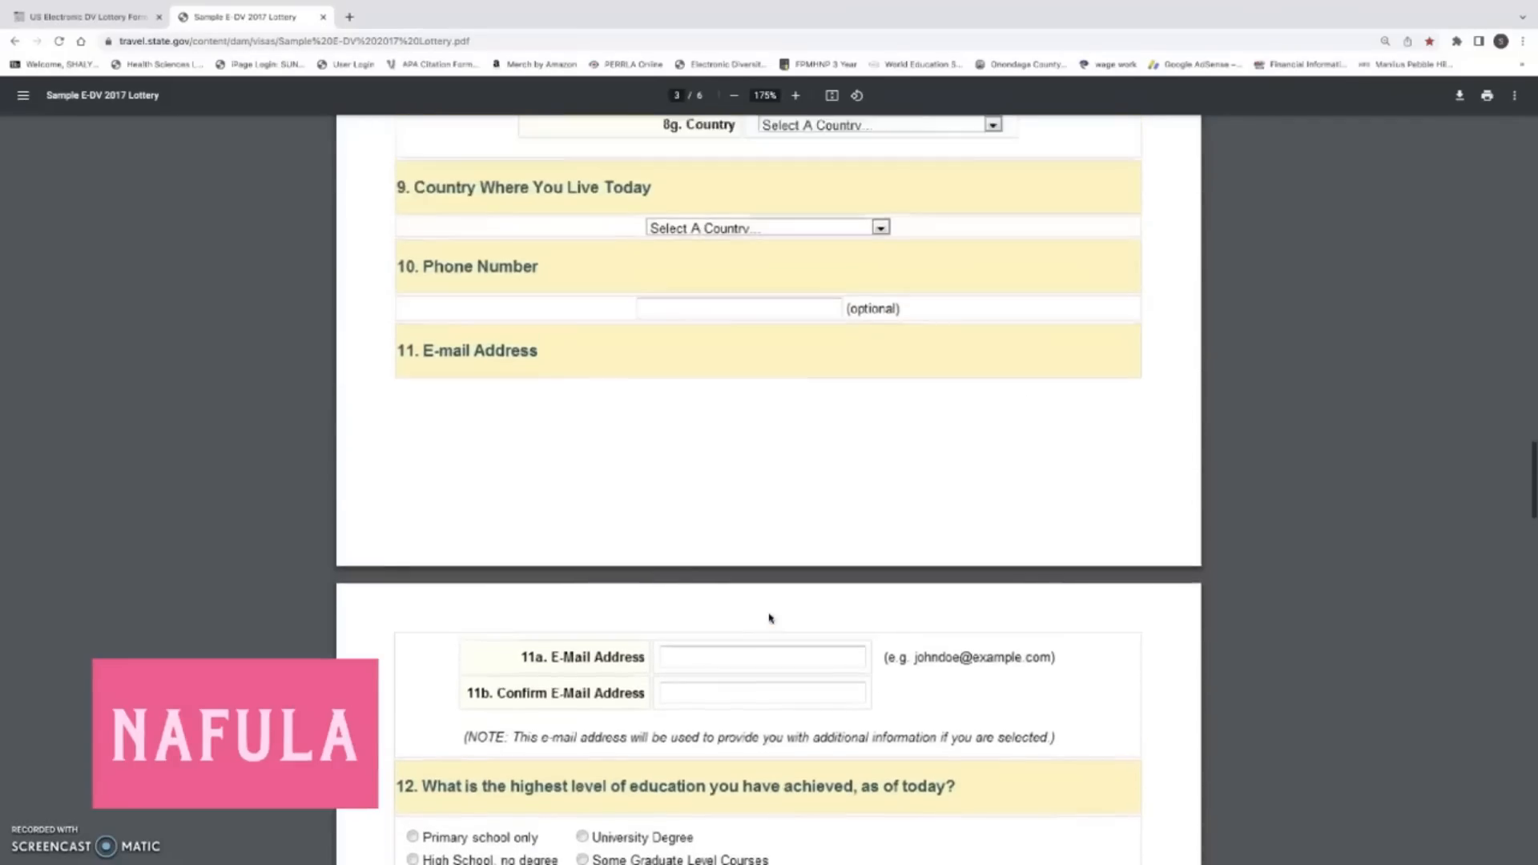
pyautogui.click(638, 538)
pyautogui.scroll(-6, 767, 635)
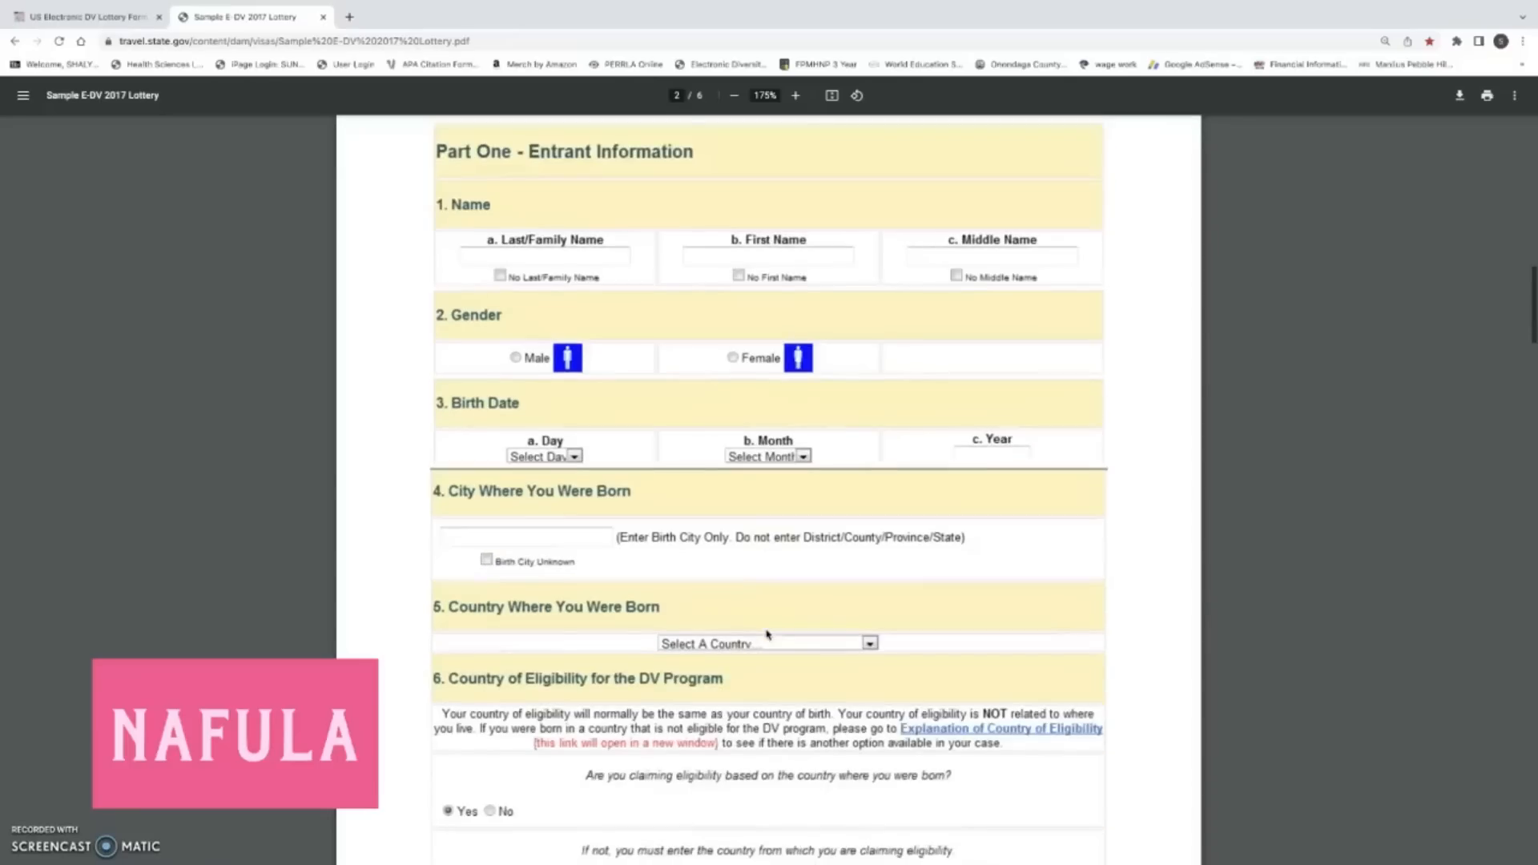
pyautogui.scroll(-4, 767, 635)
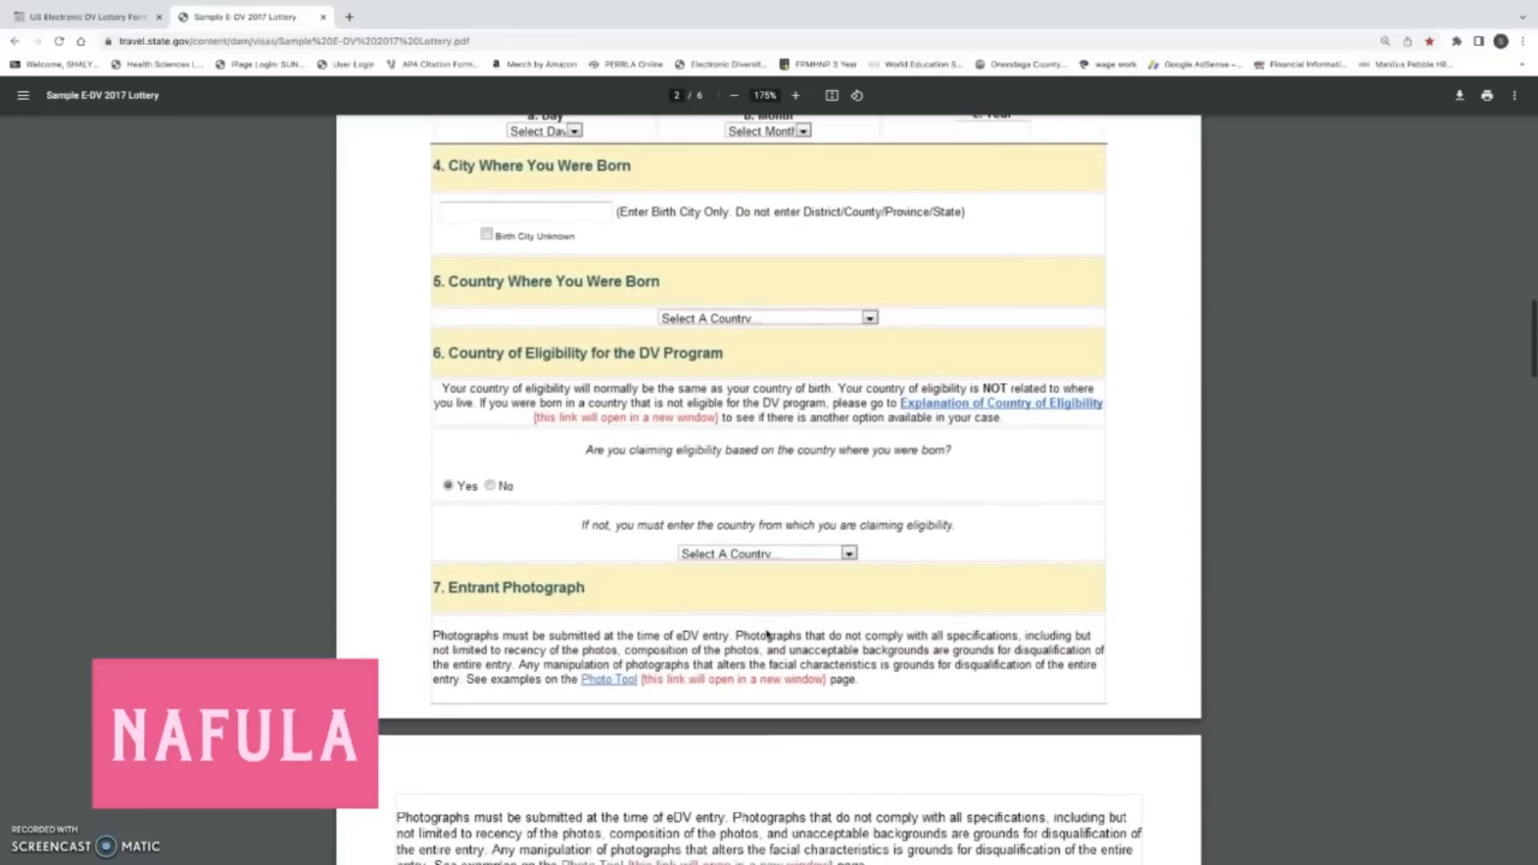
pyautogui.scroll(-8, 767, 634)
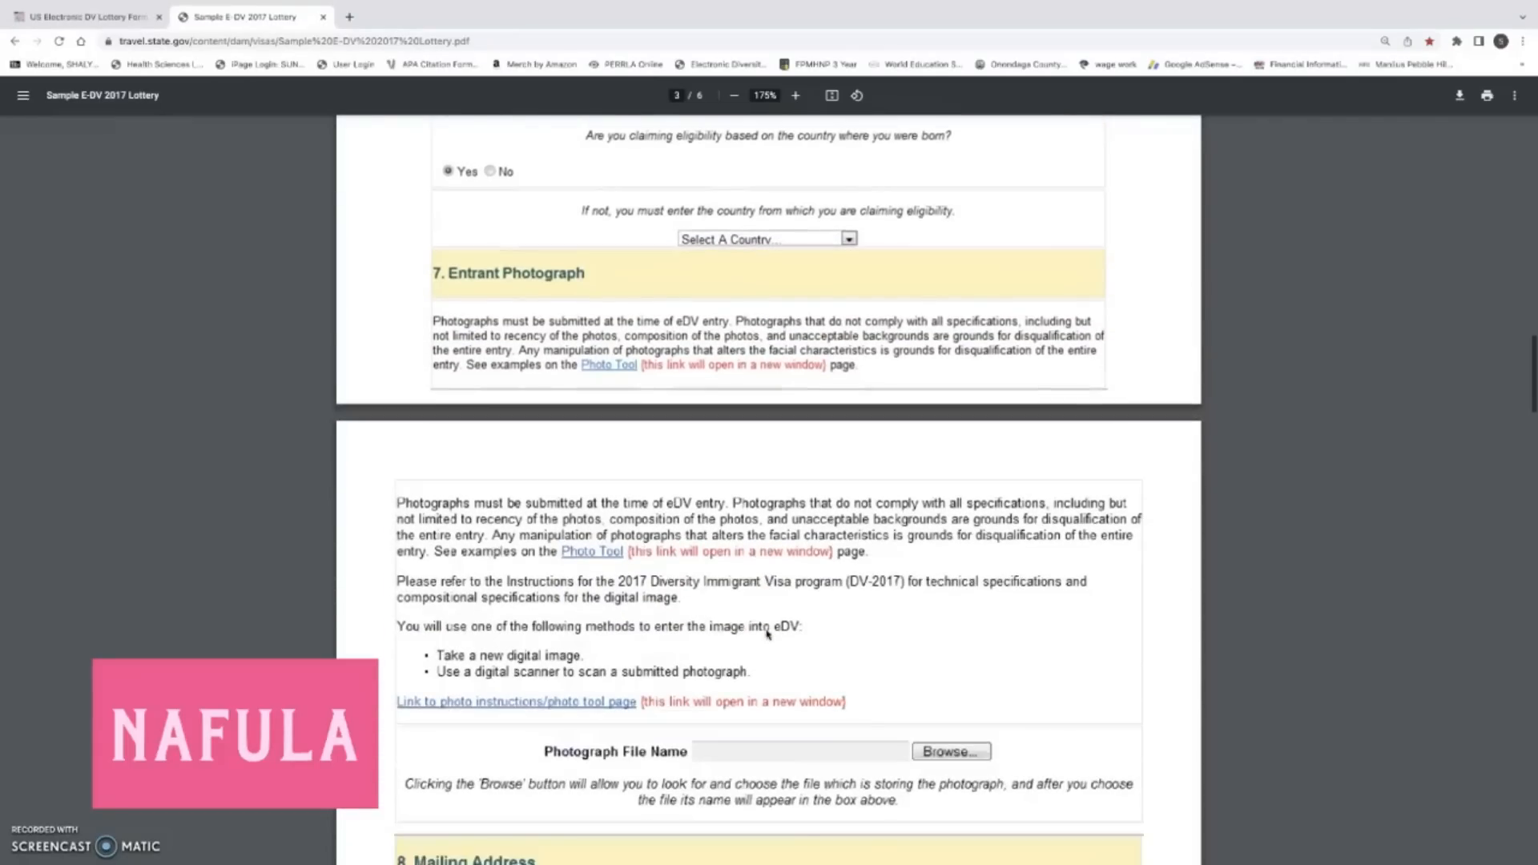
pyautogui.scroll(-7, 767, 634)
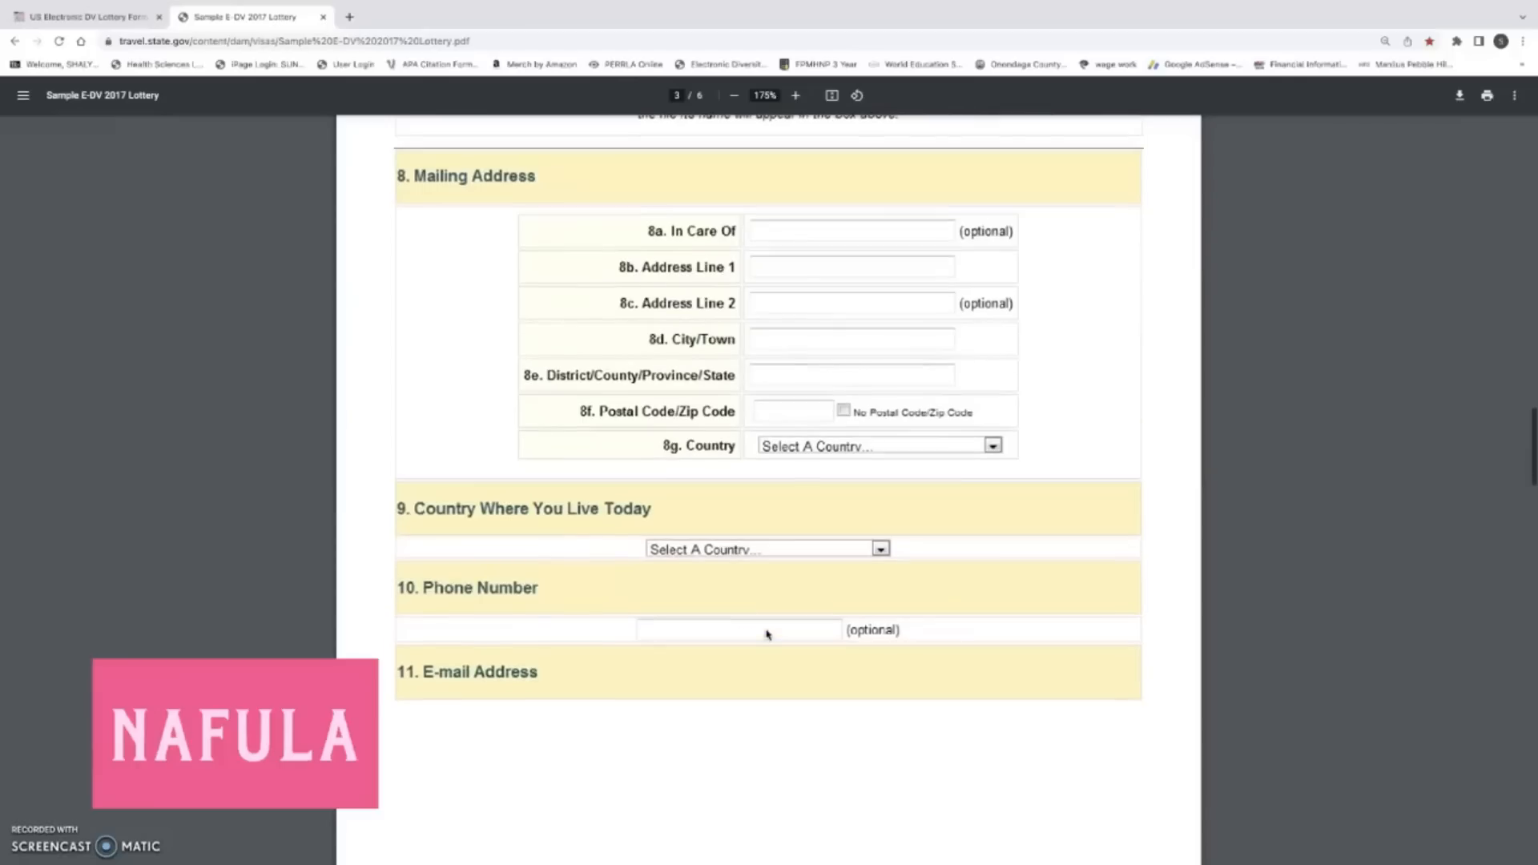
pyautogui.scroll(-5, 767, 635)
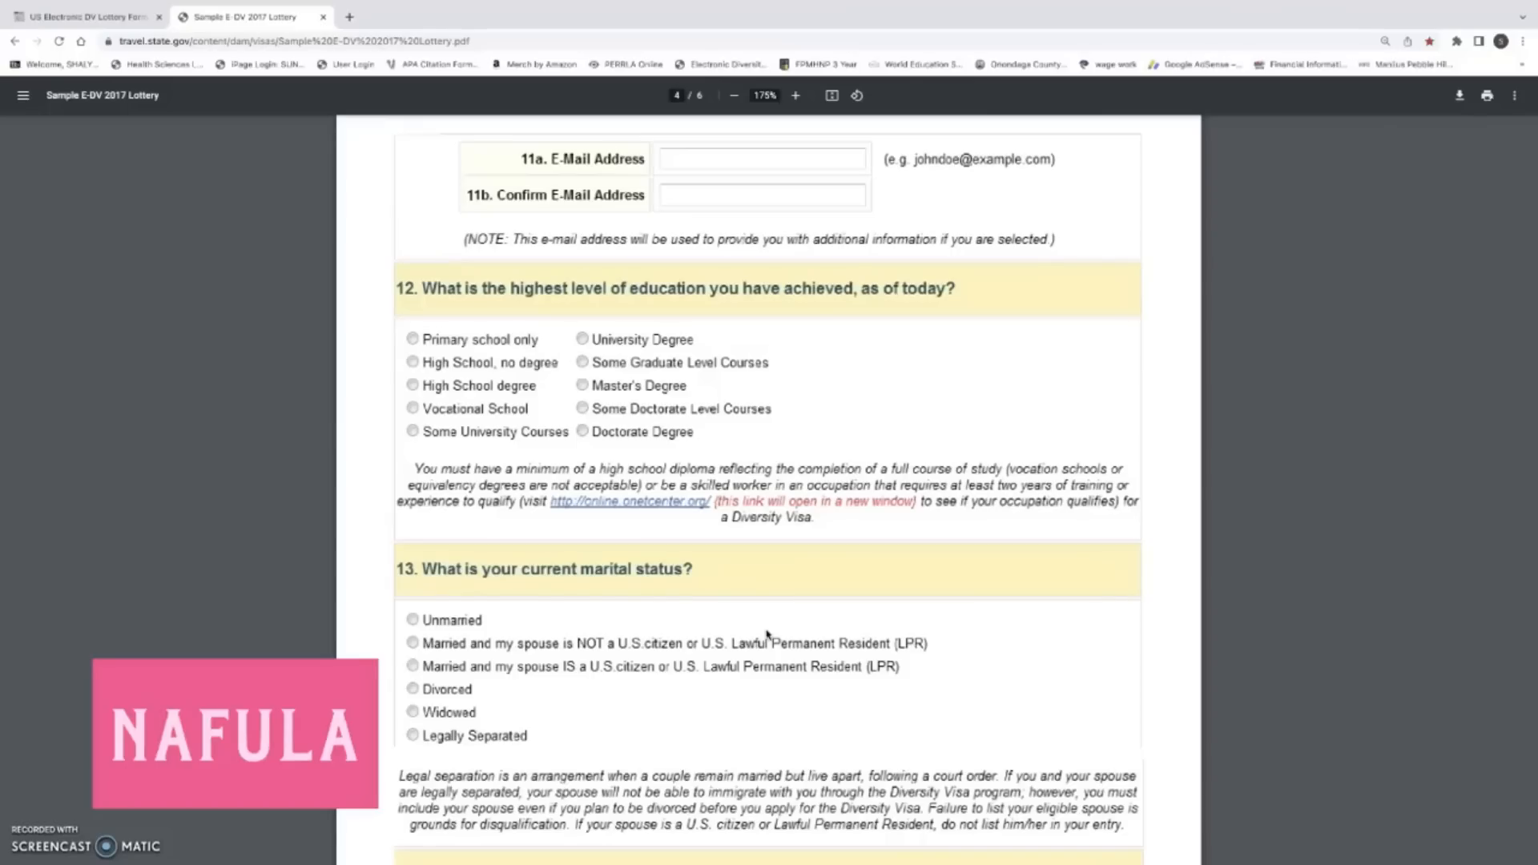
pyautogui.scroll(-1, 767, 635)
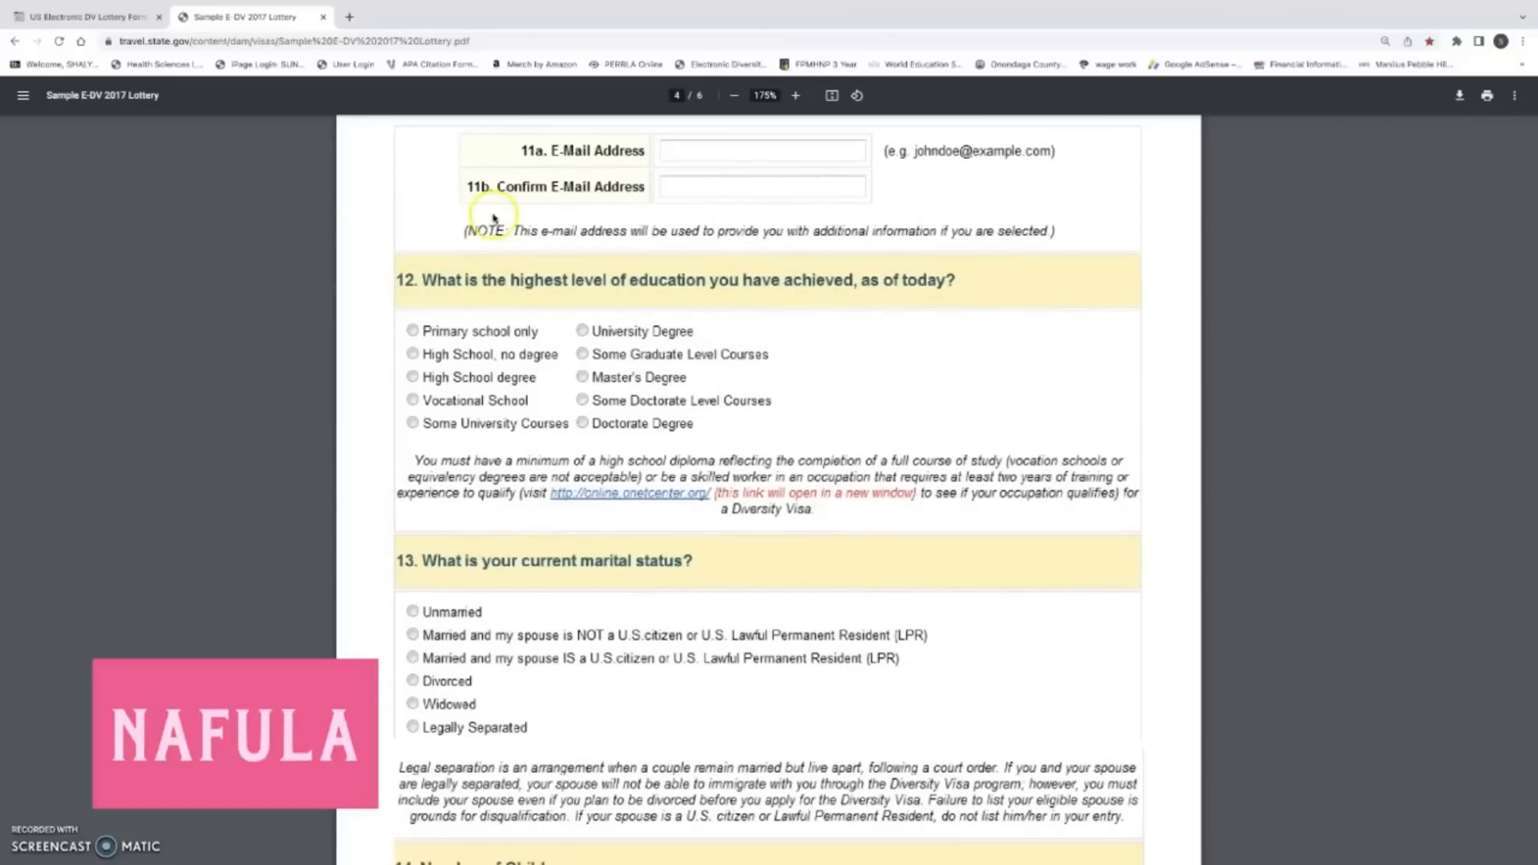
pyautogui.scroll(-1, 449, 205)
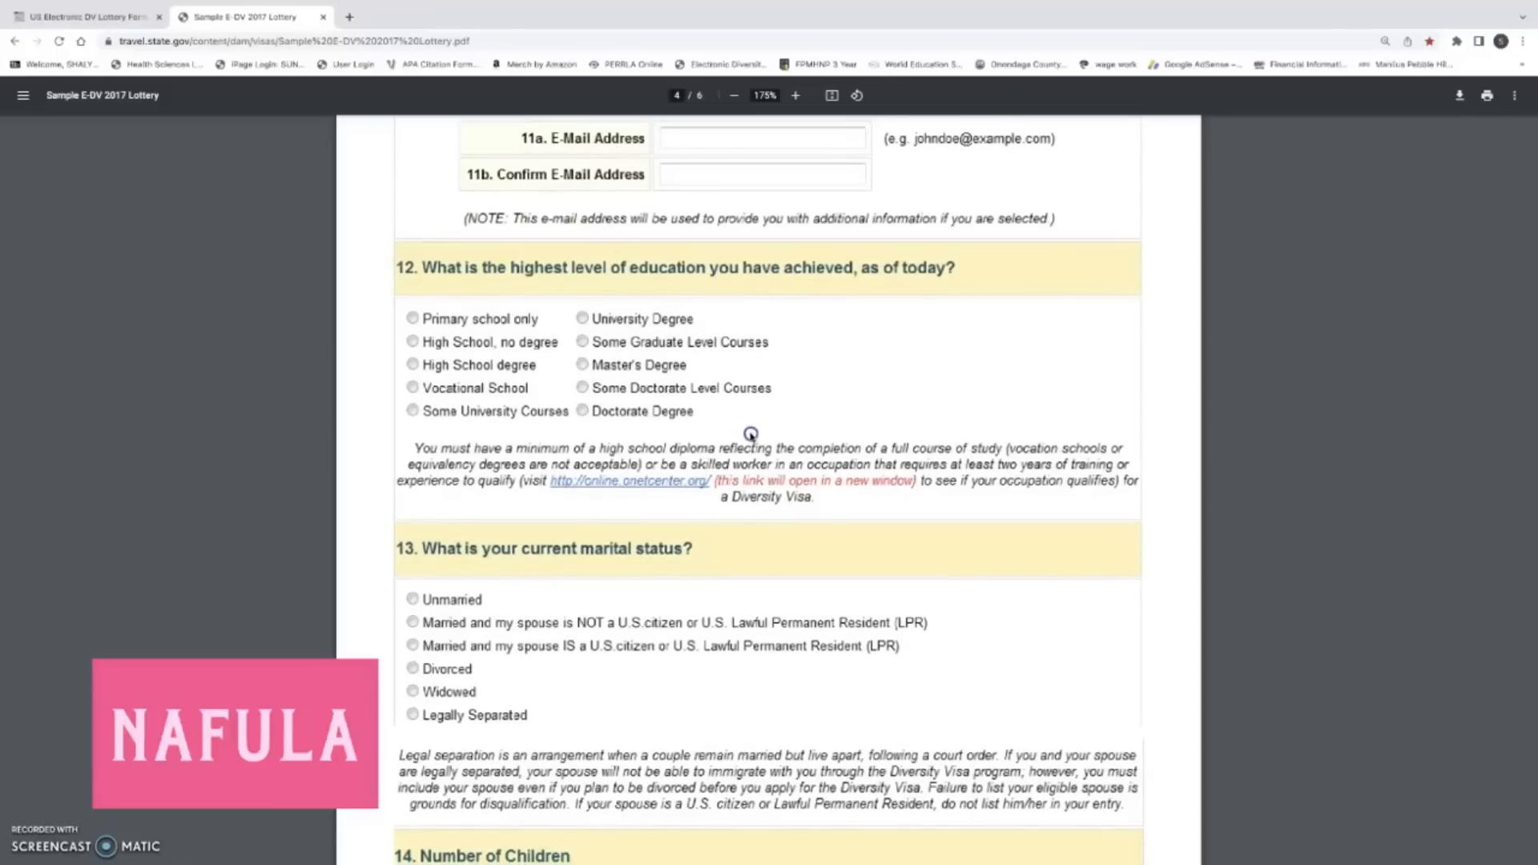
pyautogui.scroll(1, 761, 432)
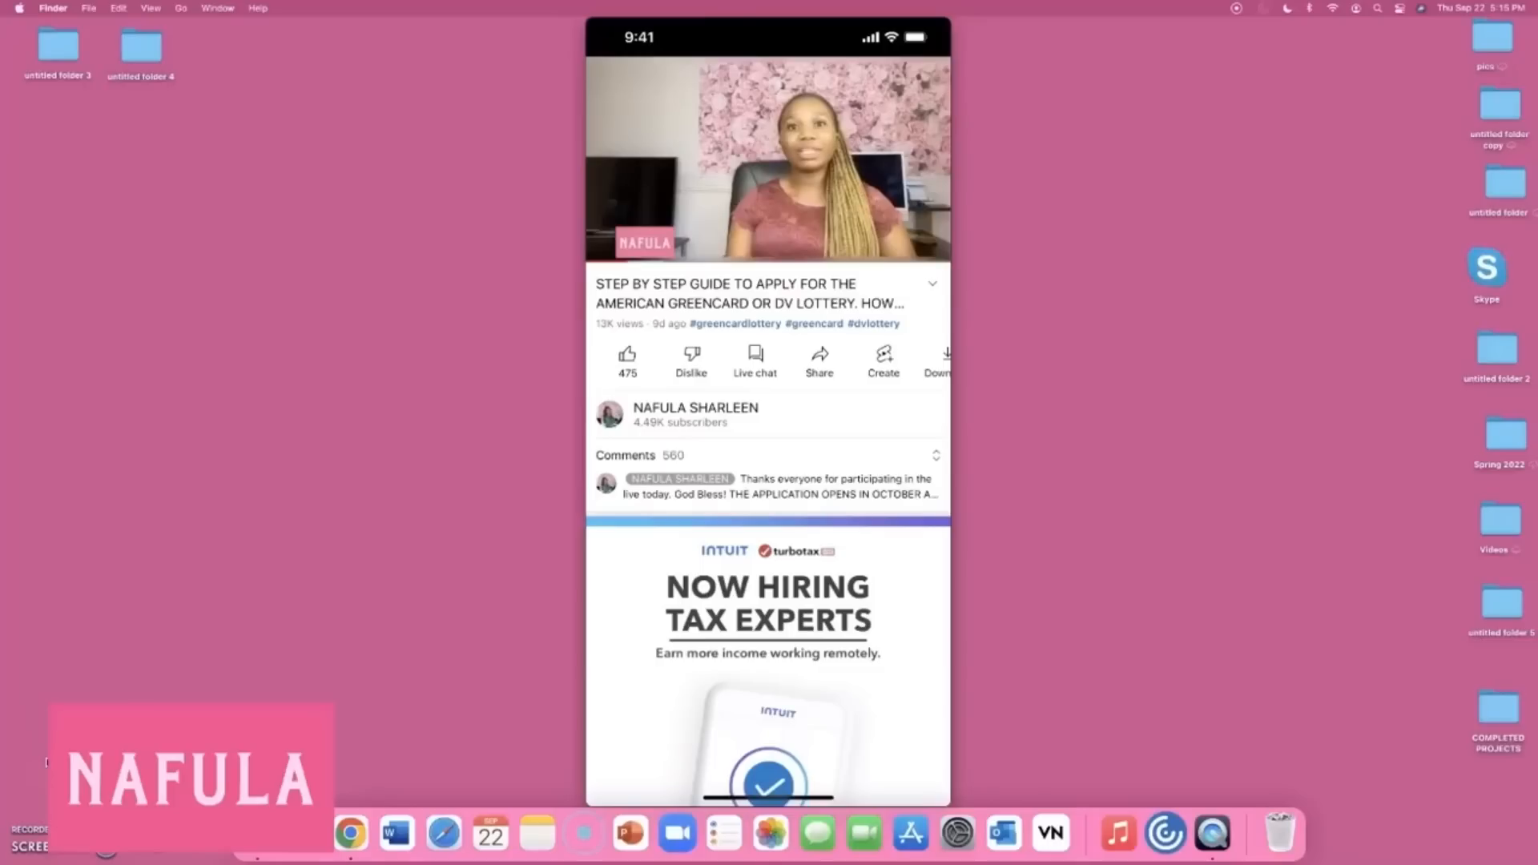
# Open the tutorial video's share options on YouTube and copy its link.
pyautogui.moveTo(814, 361)
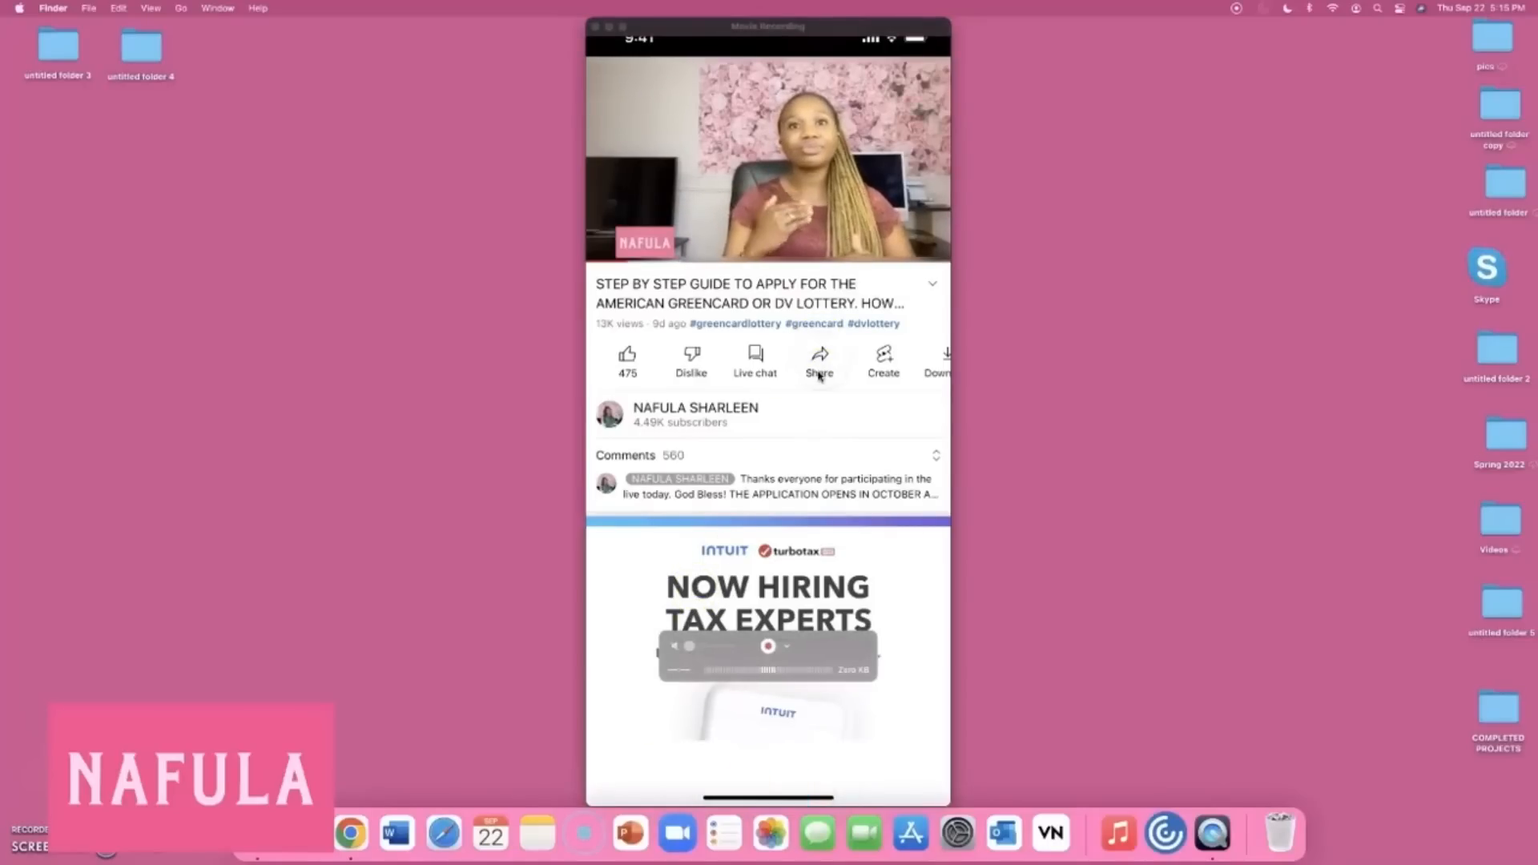
pyautogui.click(819, 373)
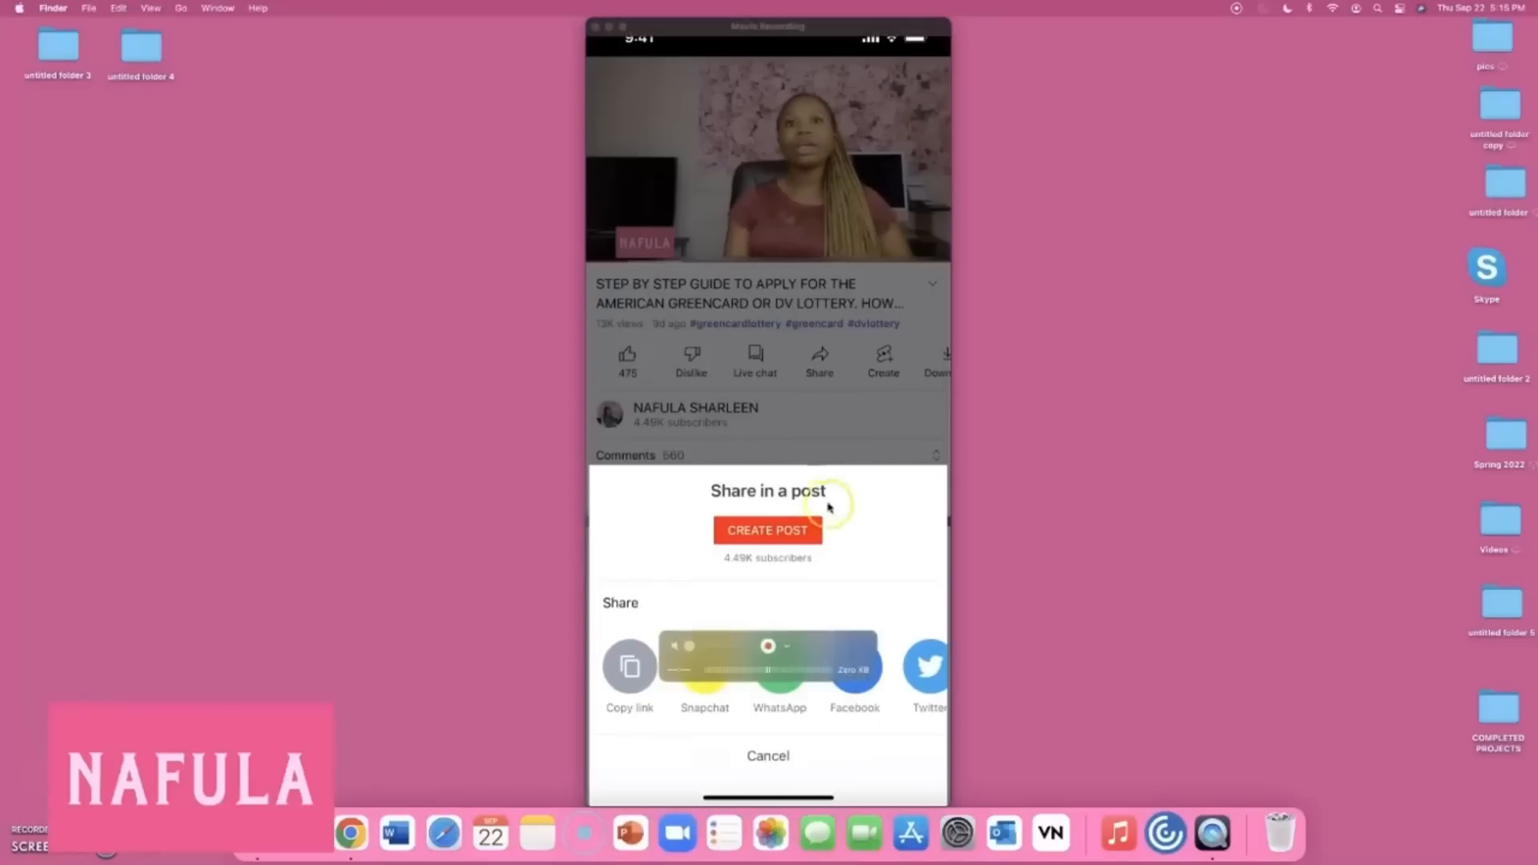
pyautogui.click(631, 686)
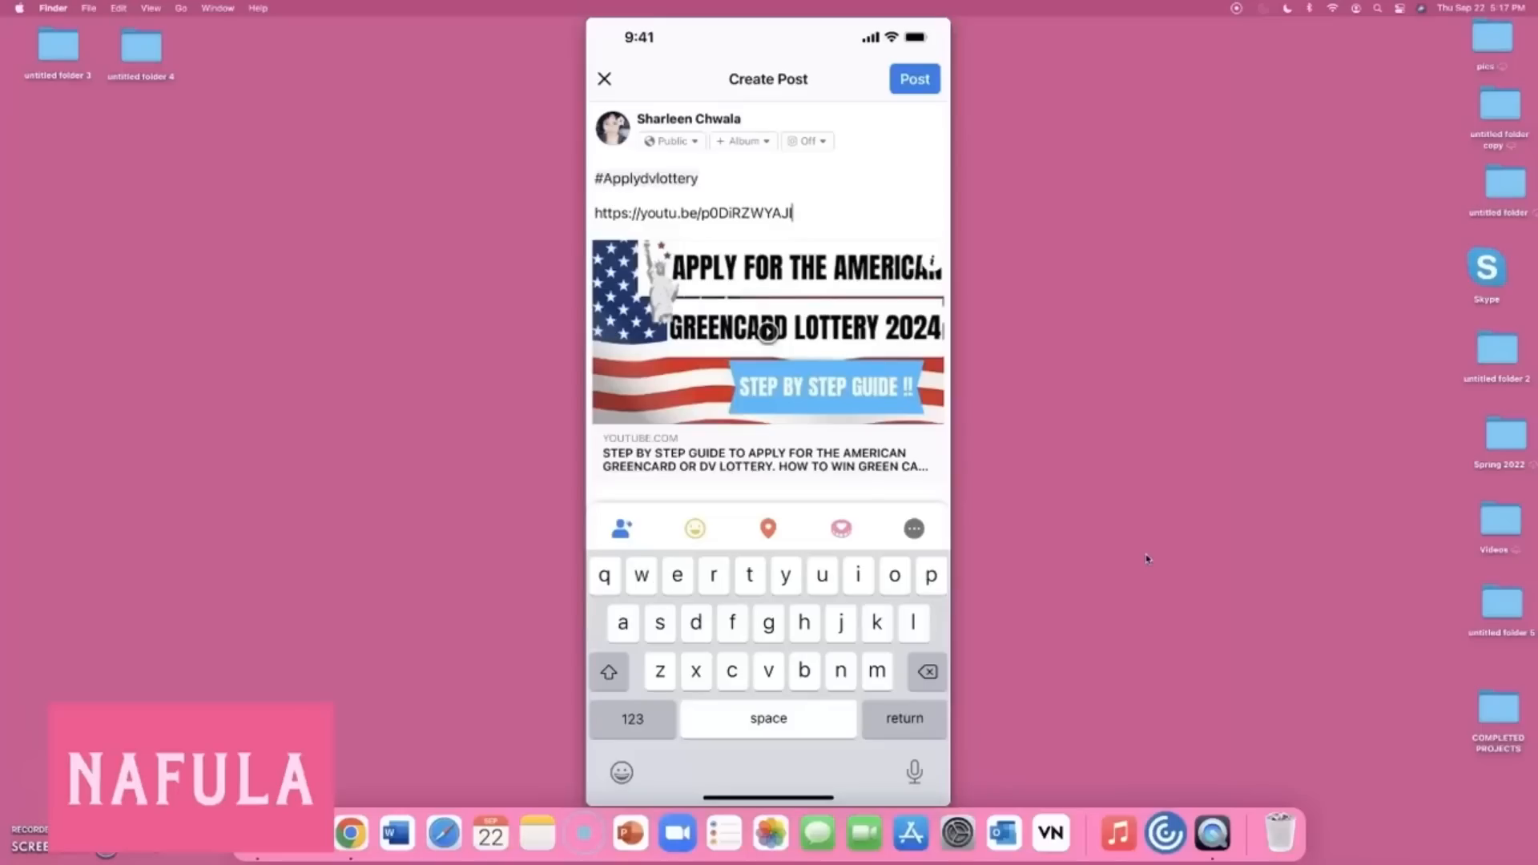
# Publish the #Applydvlottery post and scroll the profile down to find it under Other Posts.
pyautogui.click(770, 195)
pyautogui.click(926, 85)
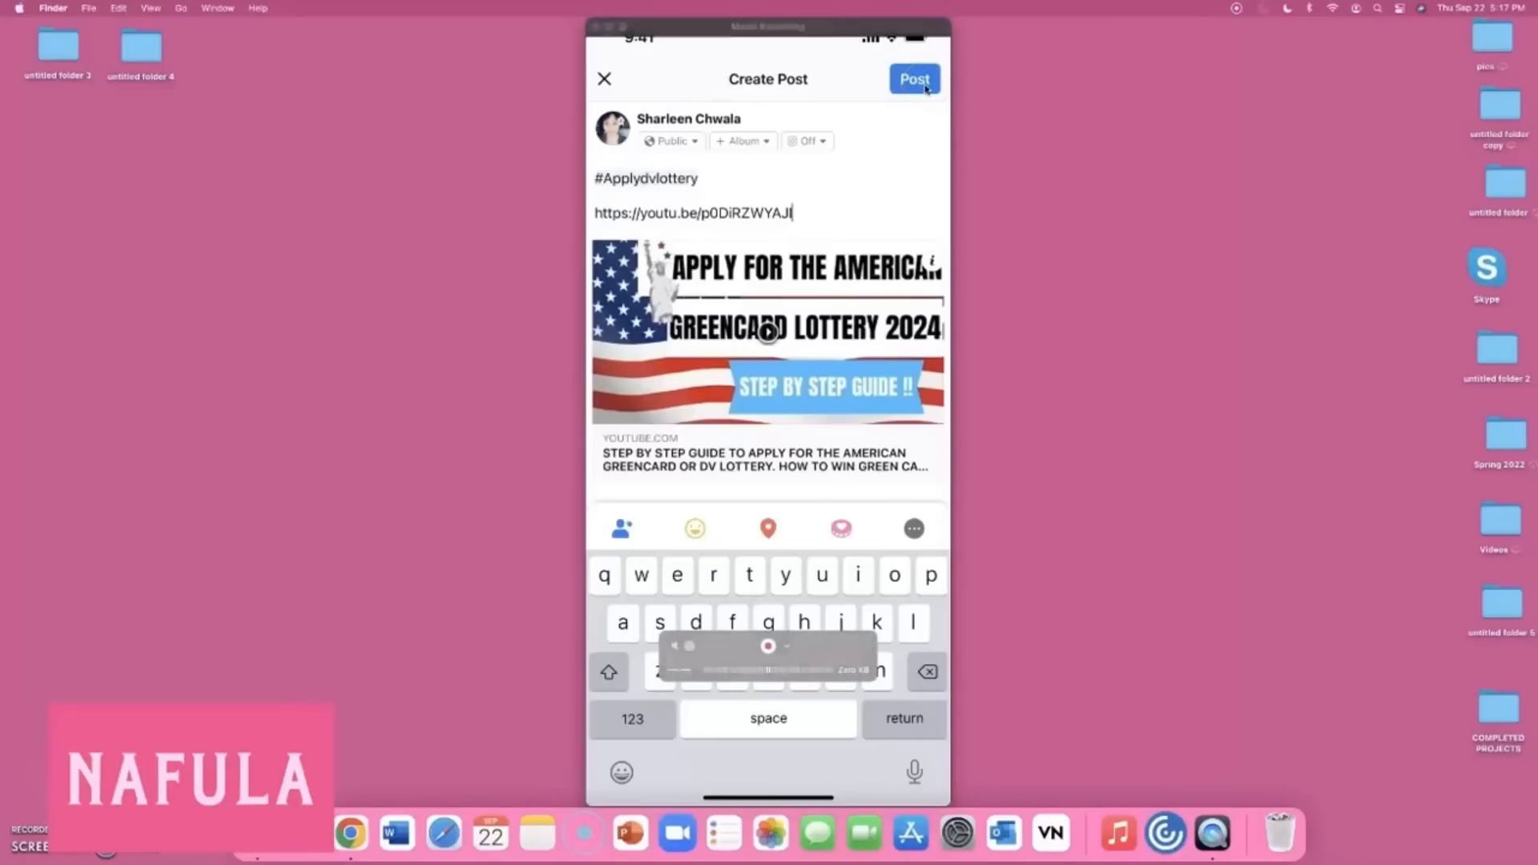
pyautogui.scroll(-8, 818, 515)
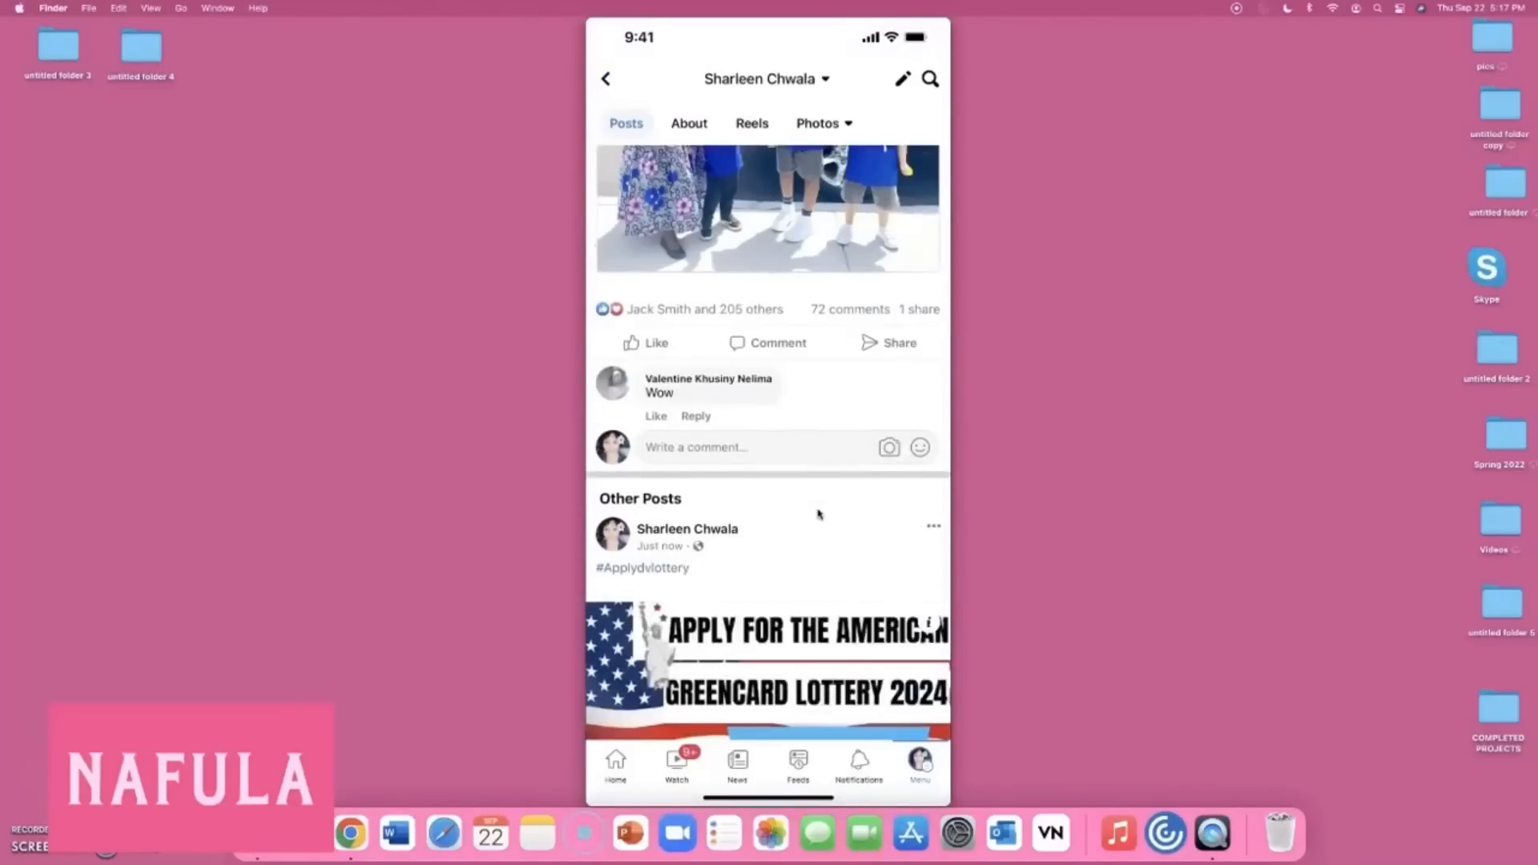
pyautogui.scroll(-1, 818, 514)
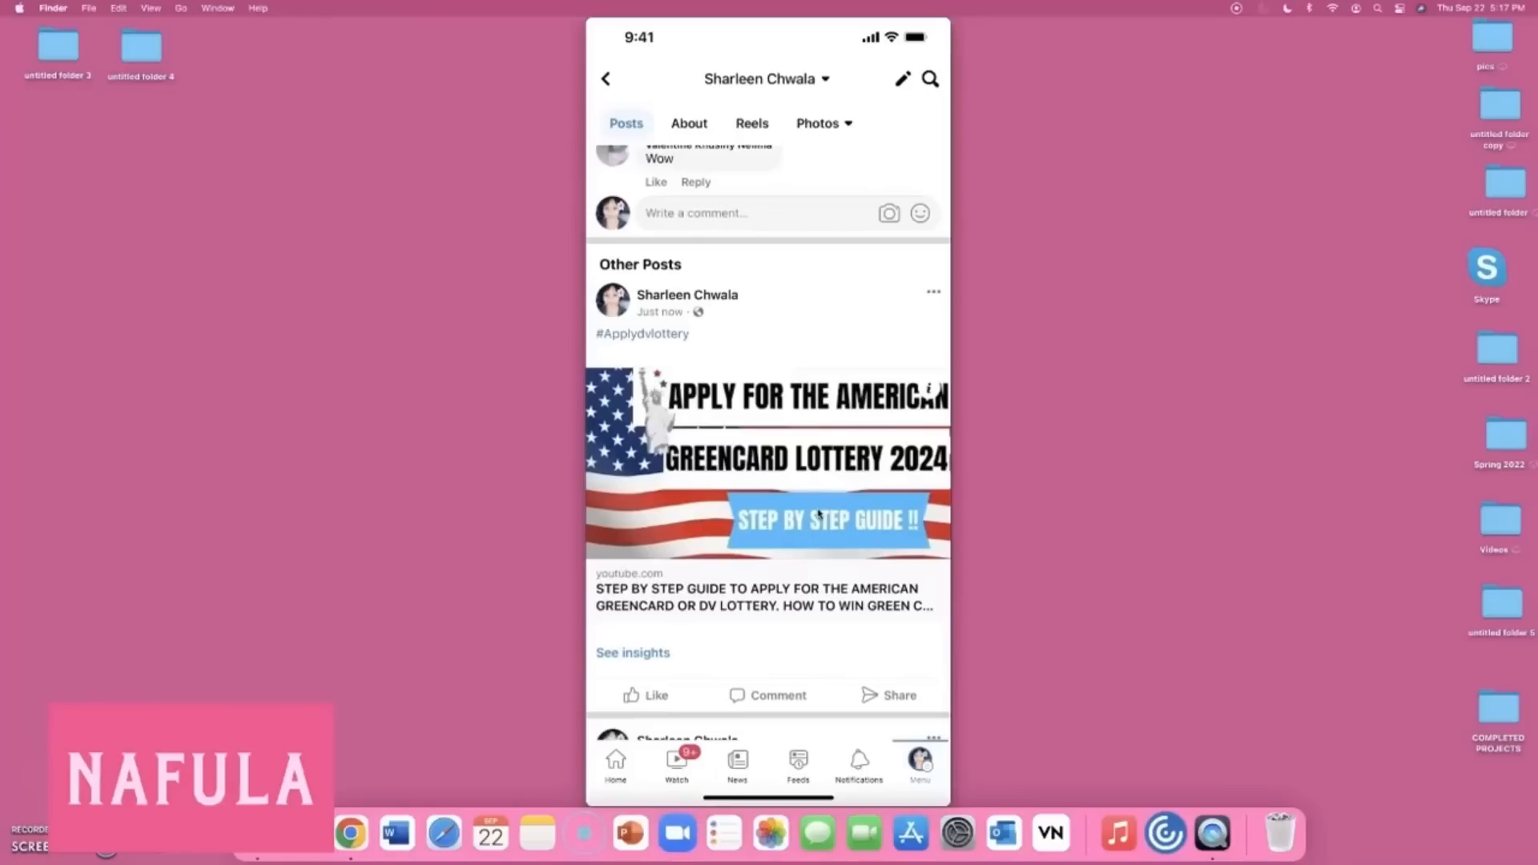